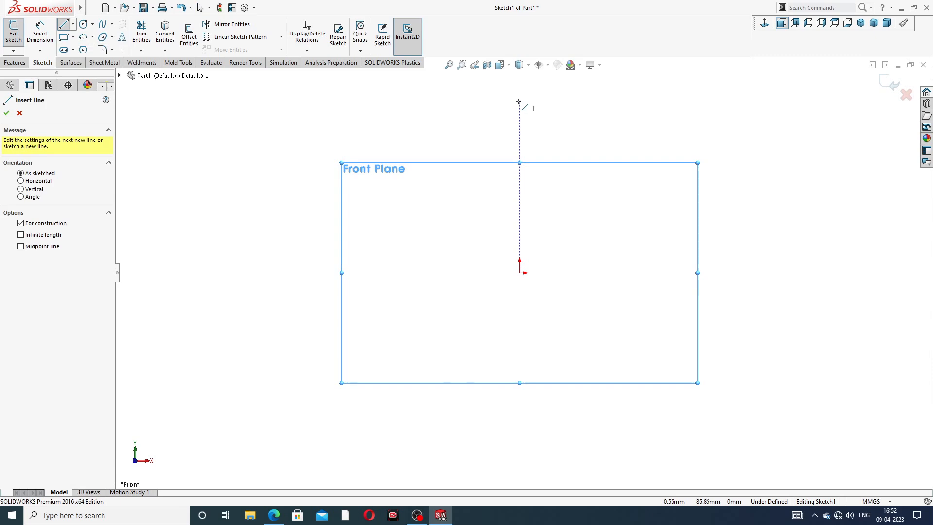
Step: Sketch a vertical centerline about 148 mm long passing through the origin
click(519, 97)
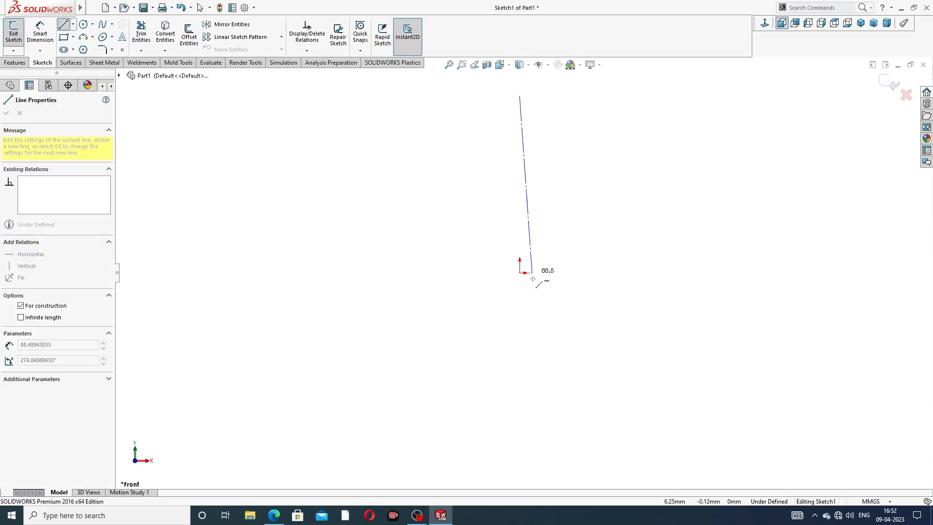
click(519, 395)
right_click(635, 164)
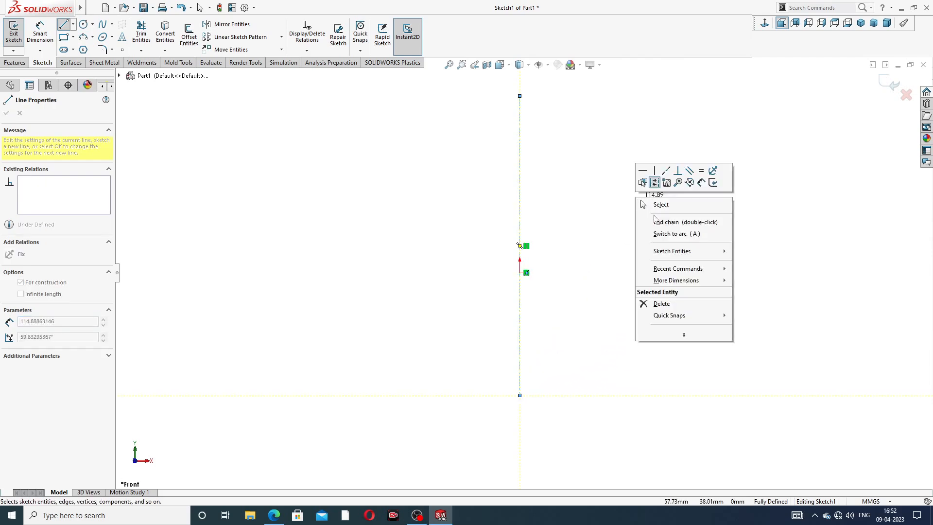
click(663, 204)
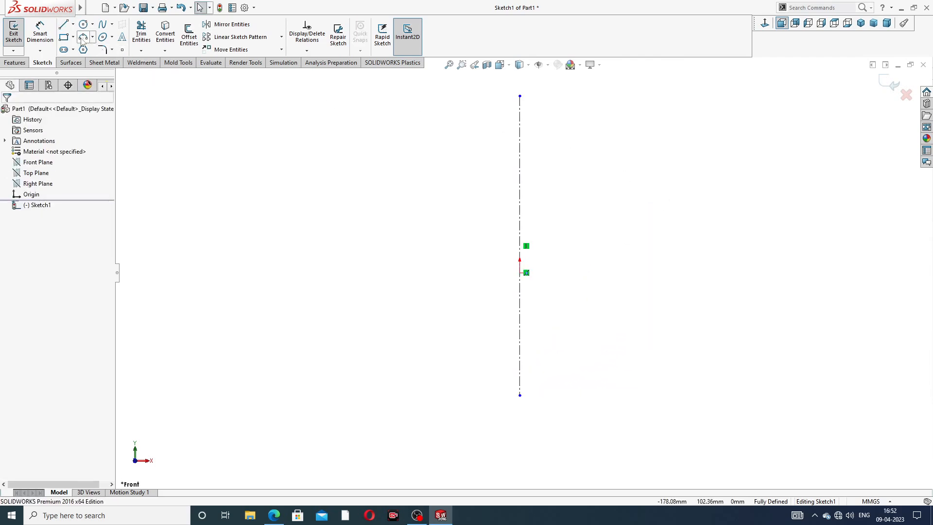
Step: Sketch a slanted centerline about 128.5 mm long crossing the vertical one near the origin, descending from upper left to lower right
click(74, 25)
click(85, 48)
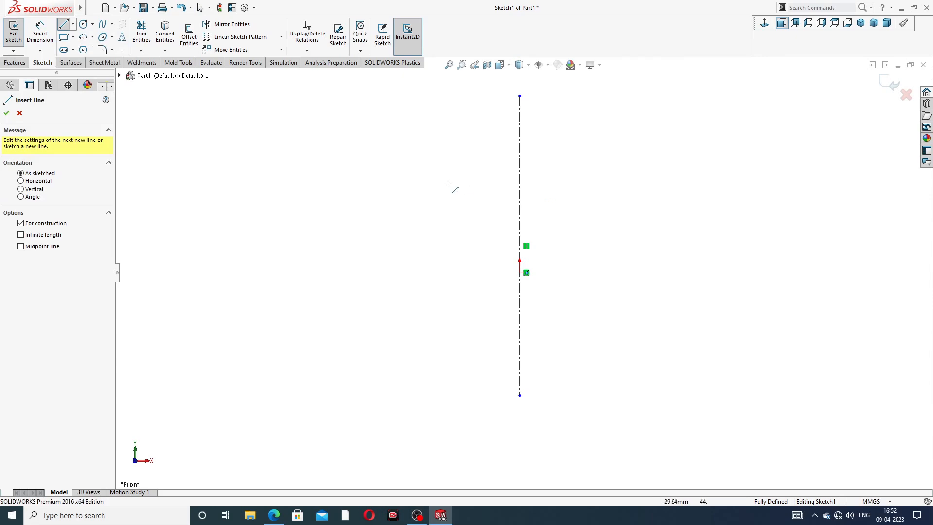
click(408, 175)
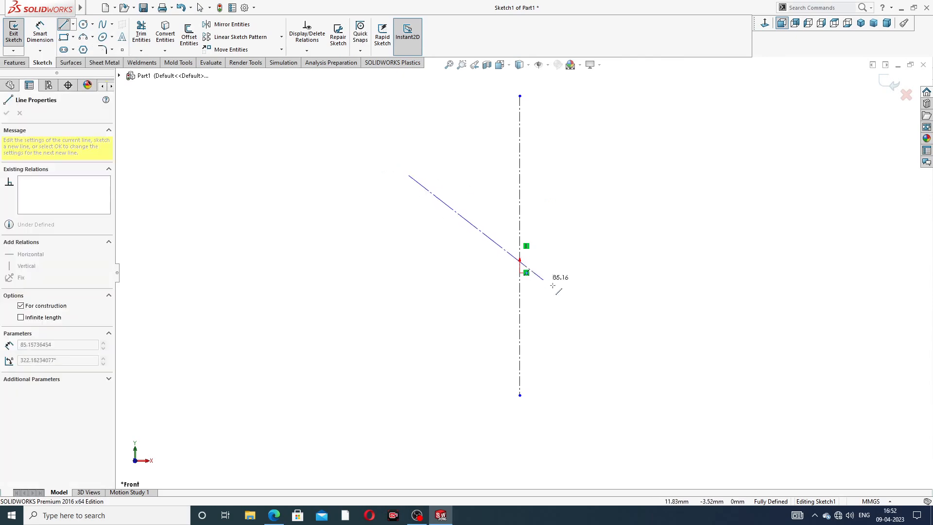
click(601, 345)
right_click(632, 255)
click(651, 260)
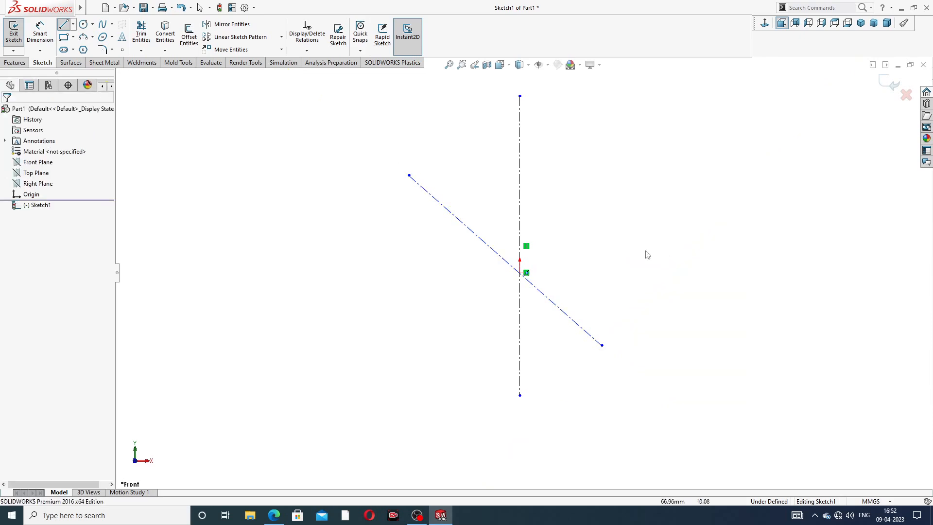
Step: Make the slanted centerline coincident with the origin and place its midpoint on the origin
click(488, 248)
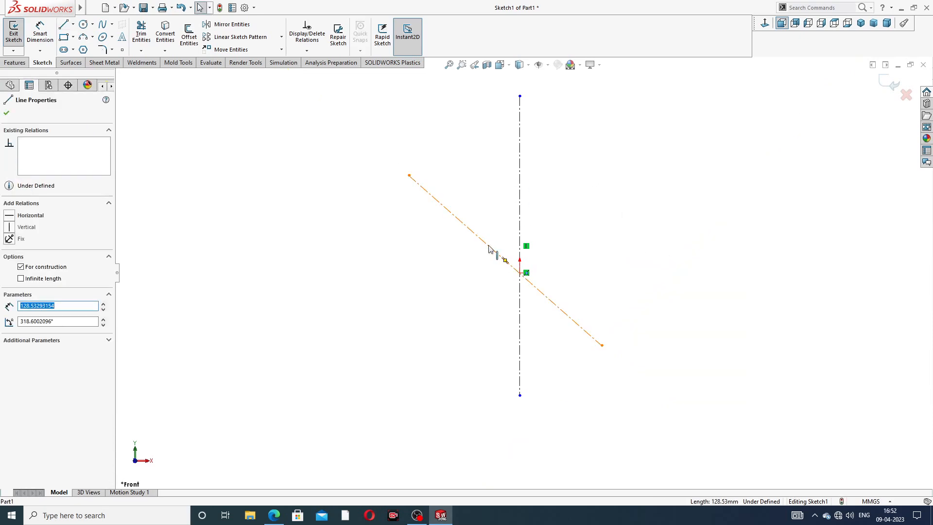
ctrl+click(520, 273)
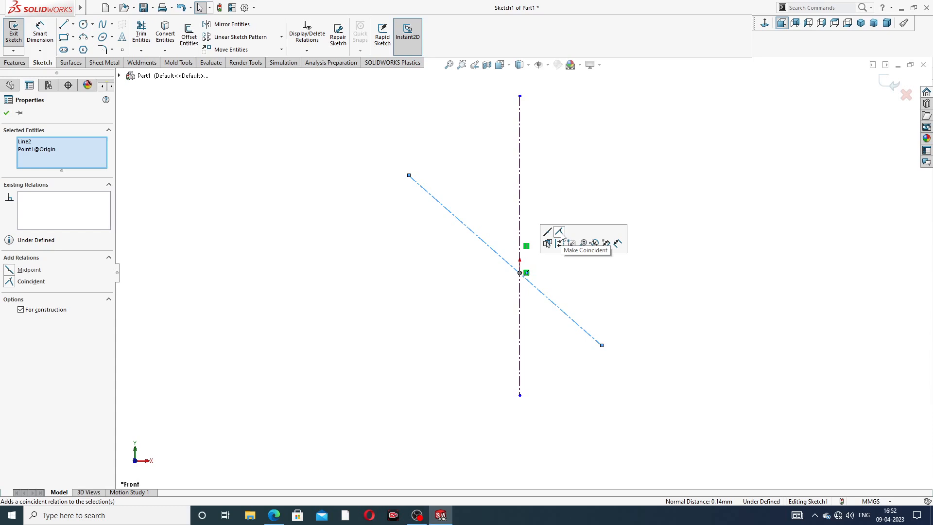
click(560, 232)
click(488, 247)
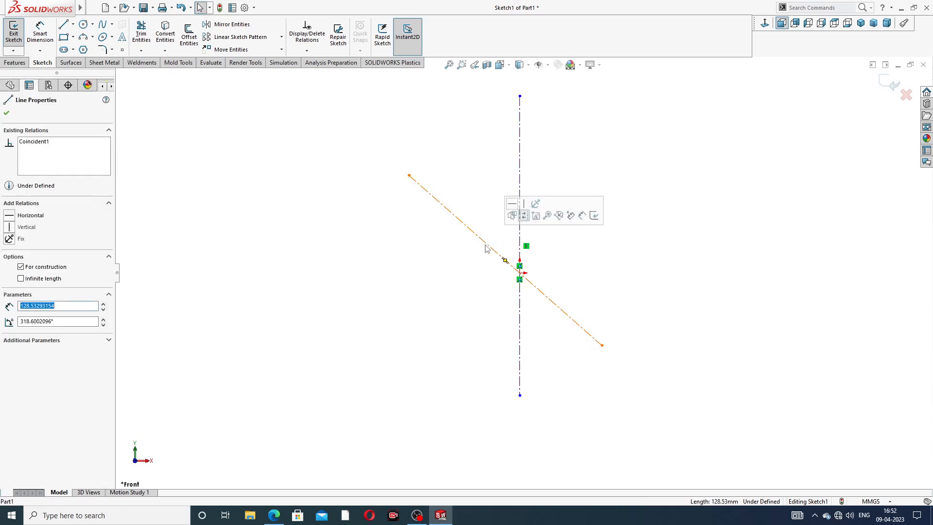
ctrl+click(520, 273)
click(546, 232)
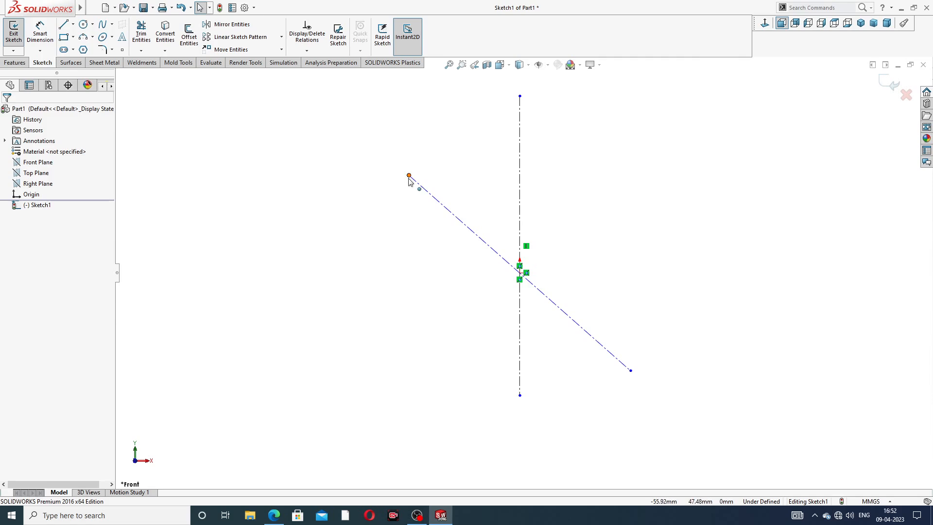
Step: Reposition the slanted centerline's endpoints so that it is about 141 mm long
drag(409, 176, 391, 161)
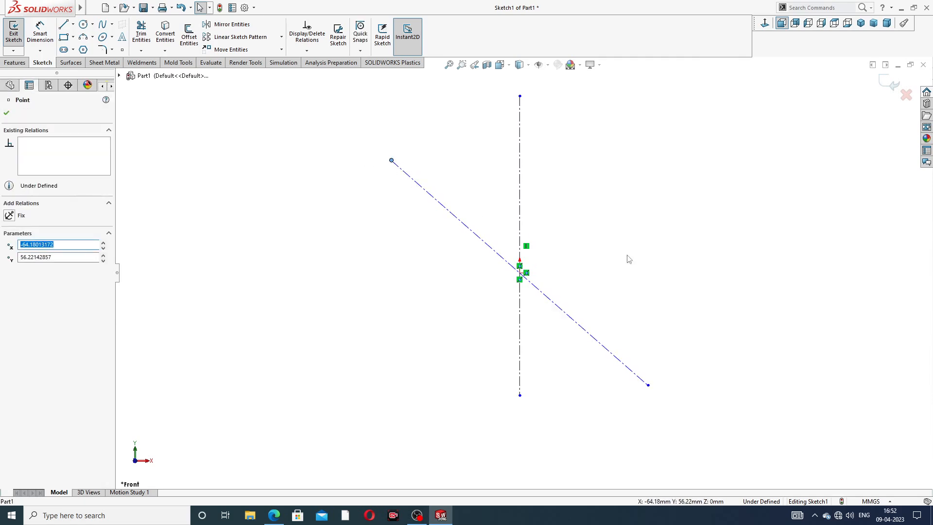
drag(650, 389, 623, 369)
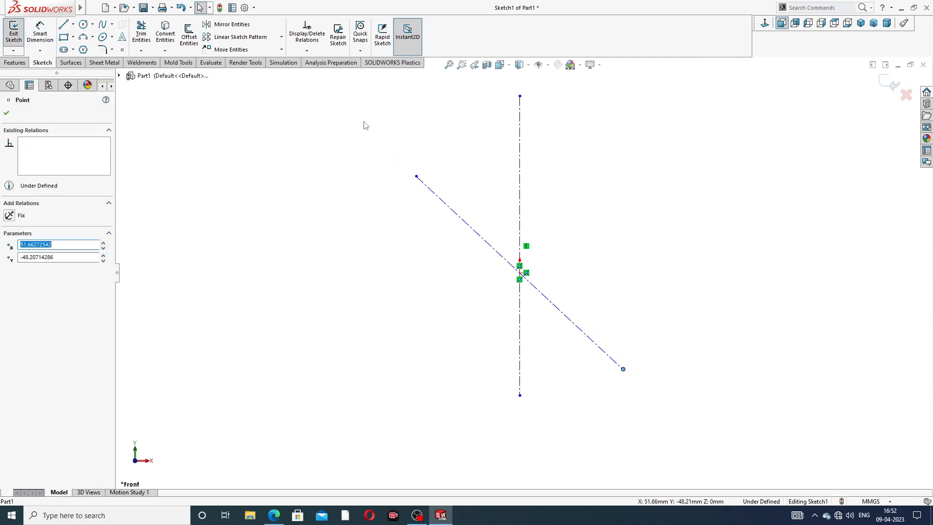
click(206, 96)
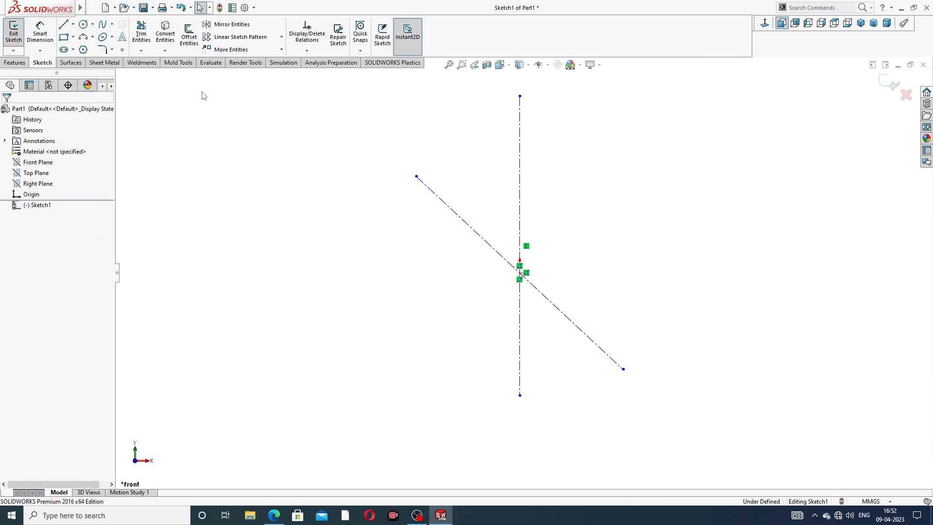
Step: Dimension the angle between the slanted and vertical centerlines as 38°
click(43, 32)
click(484, 239)
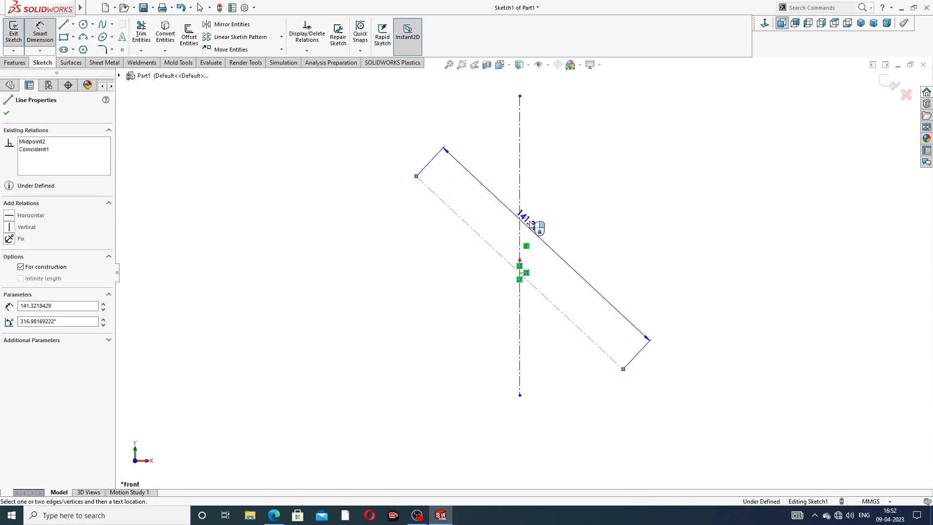
click(520, 210)
click(496, 206)
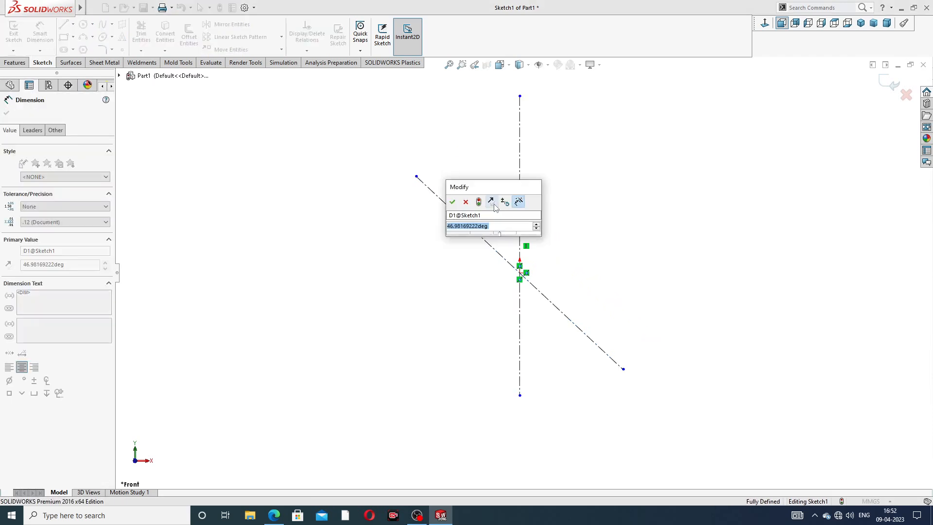
text(3)
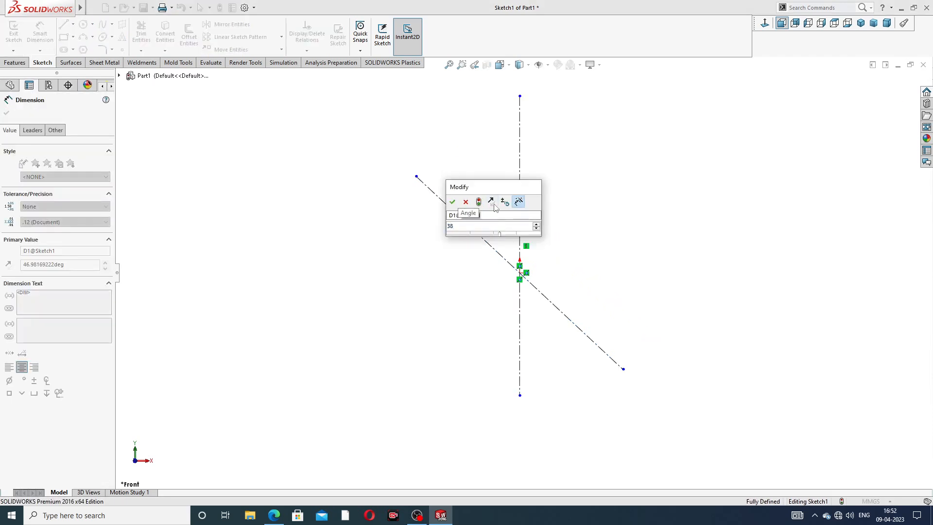
text(8)
key(Return)
key(Escape)
right_click(579, 159)
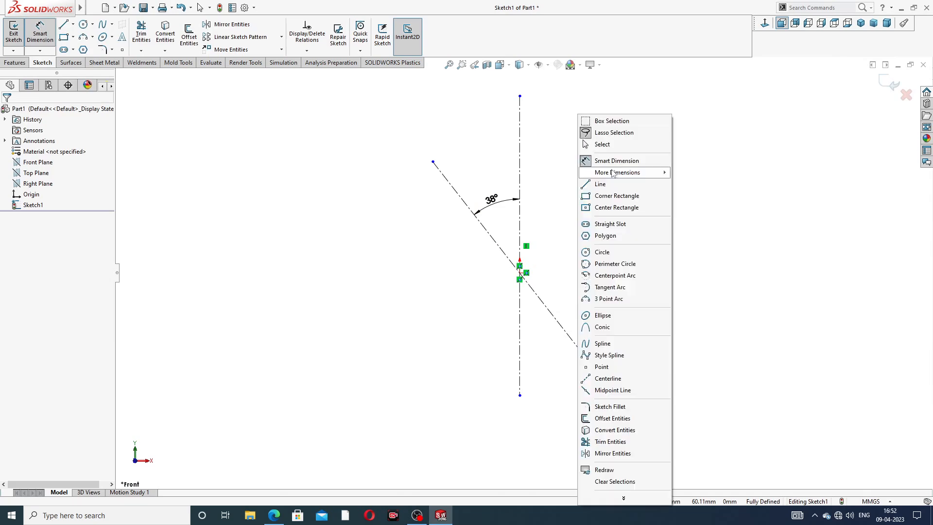
click(613, 146)
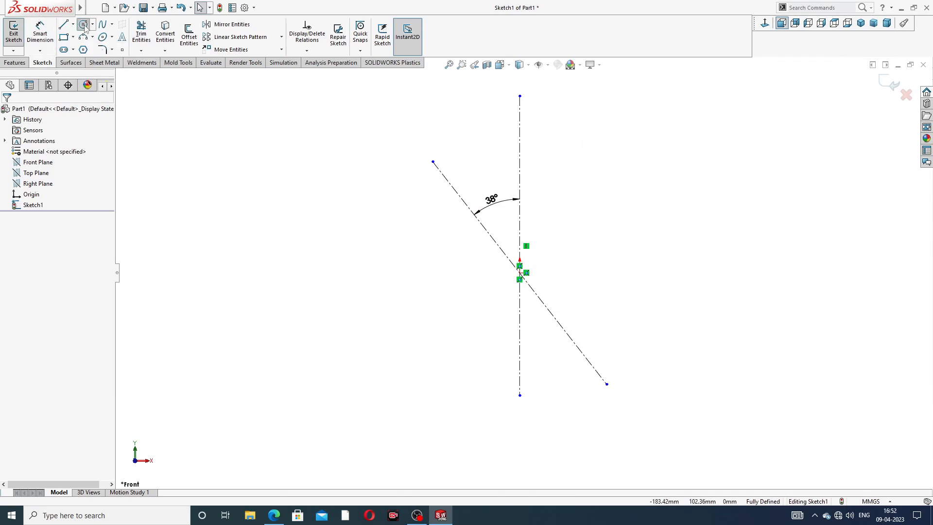
Step: Sketch a circle with a radius of about 31 mm centred on the origin
click(83, 25)
click(520, 272)
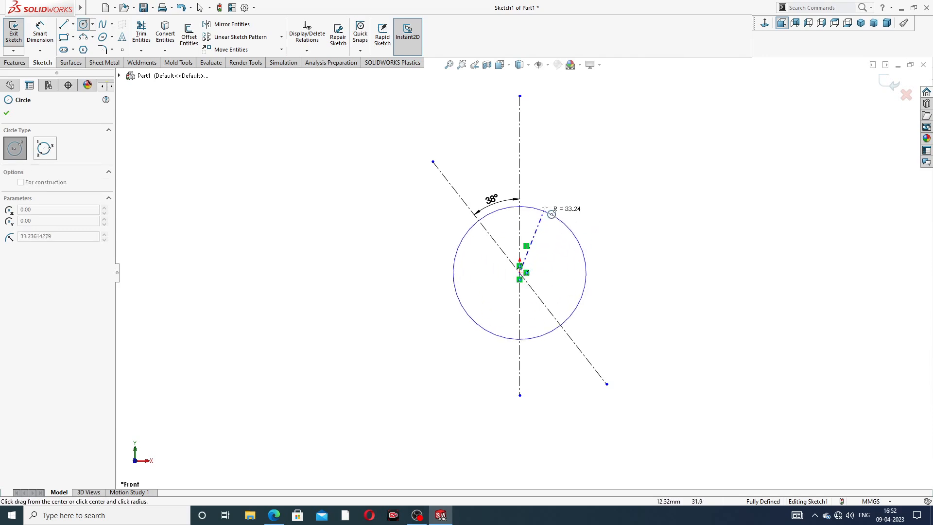
click(544, 213)
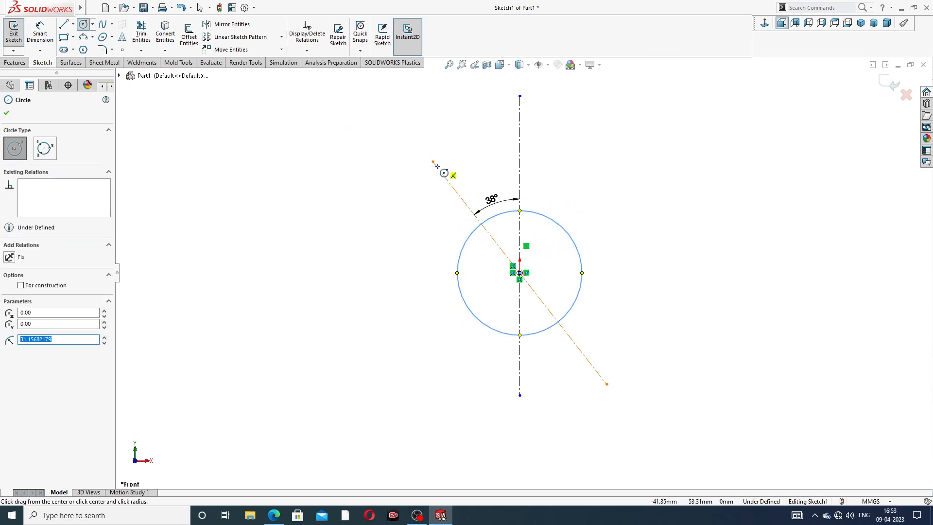
Step: Sketch a small circle at each end of the slanted centerline, both with a radius of about 10.5 mm
drag(432, 162, 429, 155)
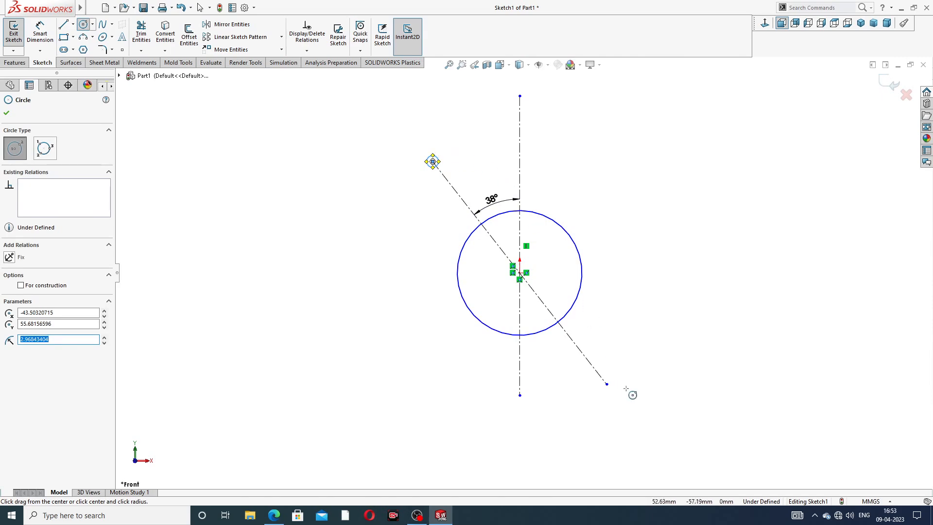
mouse_move(606, 383)
mouse_down()
mouse_move(618, 357)
mouse_move(606, 362)
mouse_up()
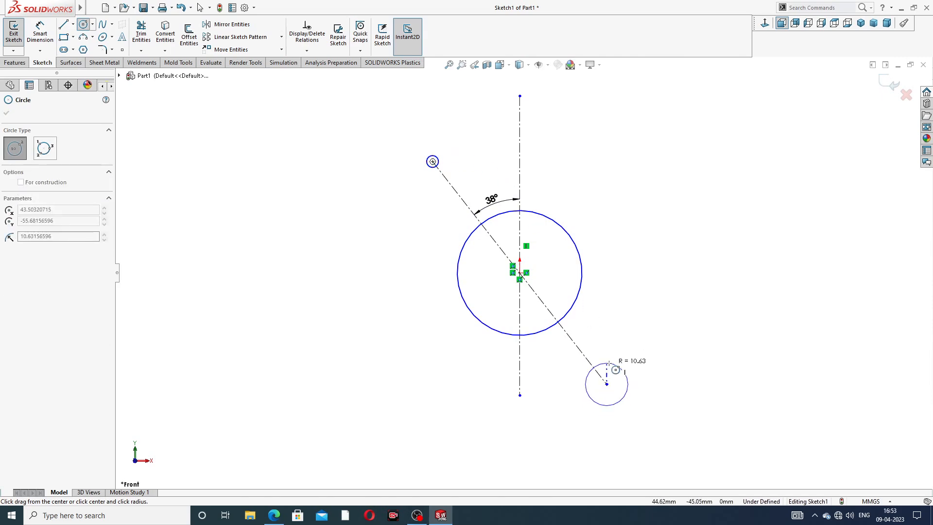
right_click(620, 272)
click(644, 277)
drag(438, 158, 439, 141)
click(566, 158)
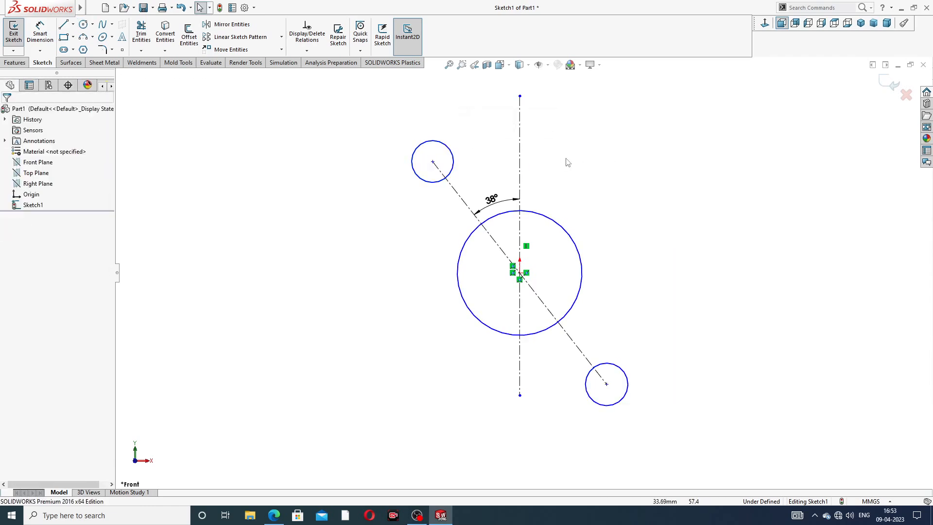
Step: Apply an equal relation to the two small end circles
click(453, 163)
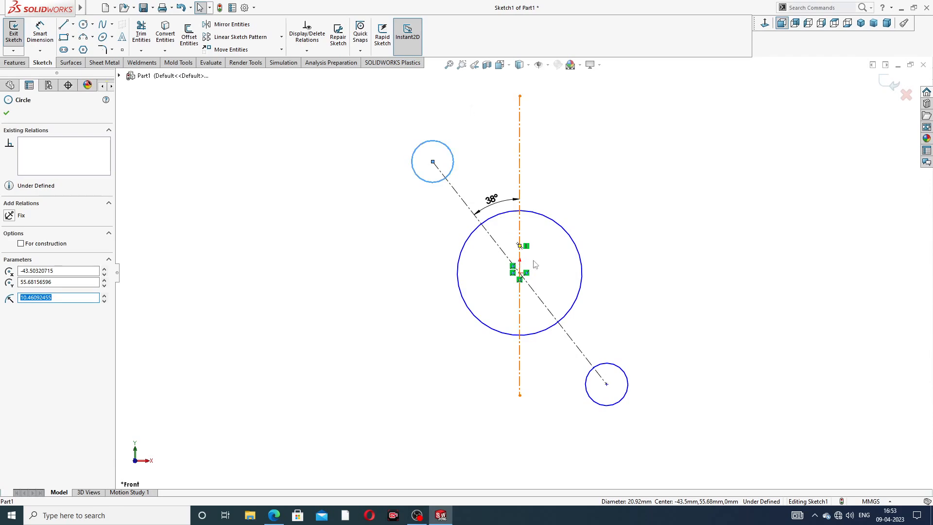
ctrl+click(618, 370)
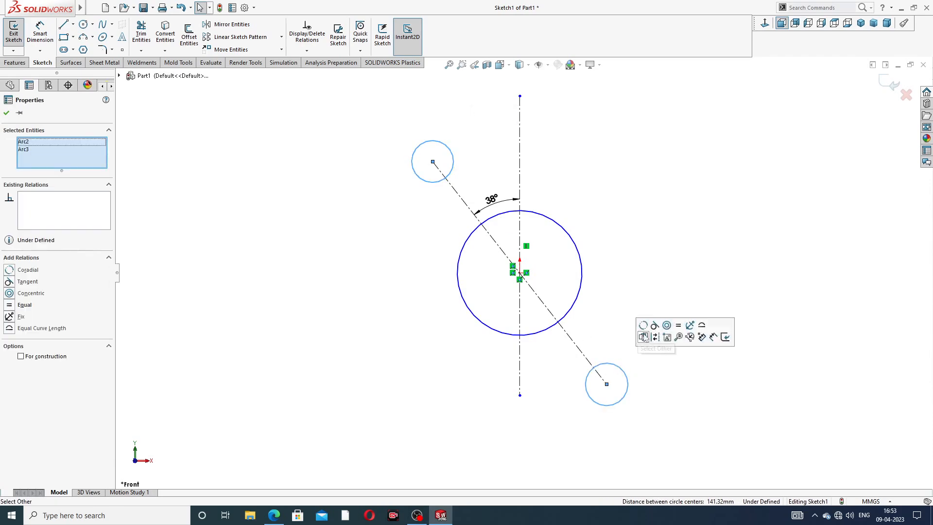
click(677, 328)
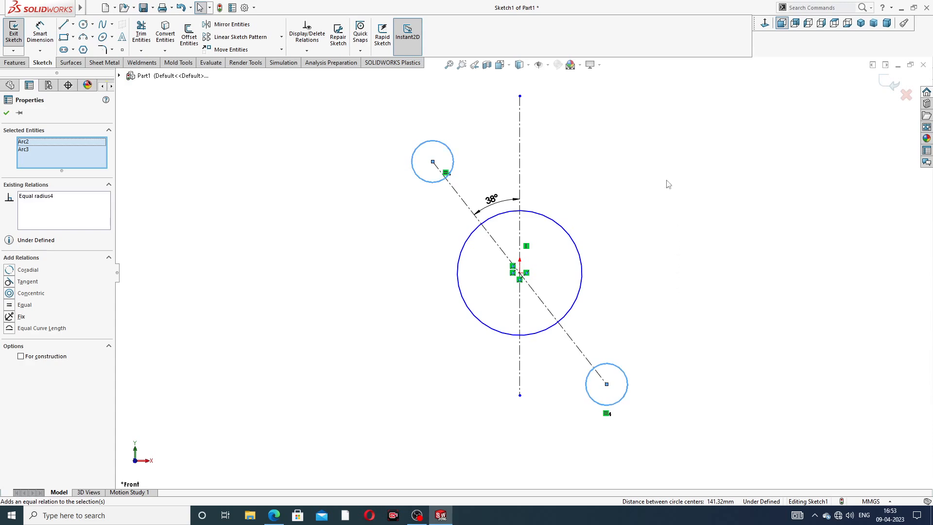
click(643, 152)
Step: Draw a line from the upper right of the upper small circle to the upper right of the central circle
scroll(651, 163, up, 3)
scroll(620, 287, down, 2)
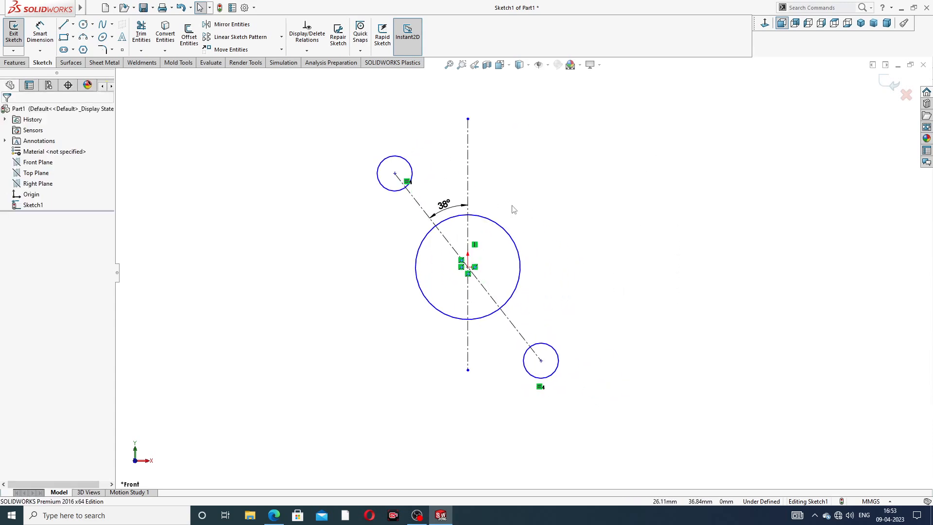
click(65, 25)
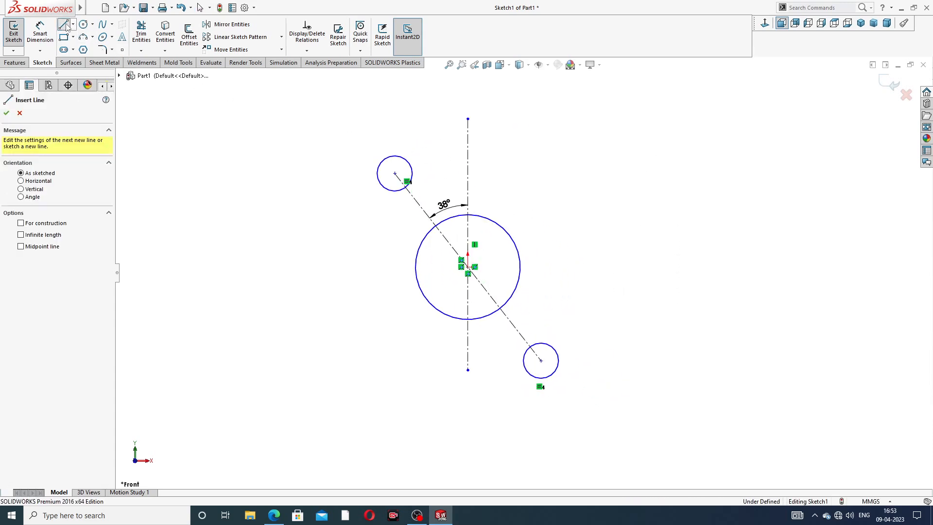
click(405, 158)
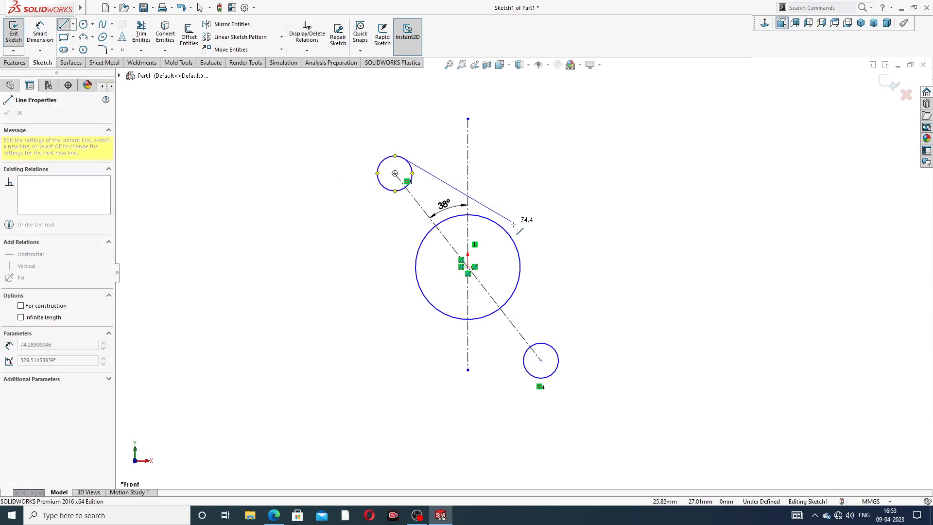
click(505, 231)
right_click(540, 188)
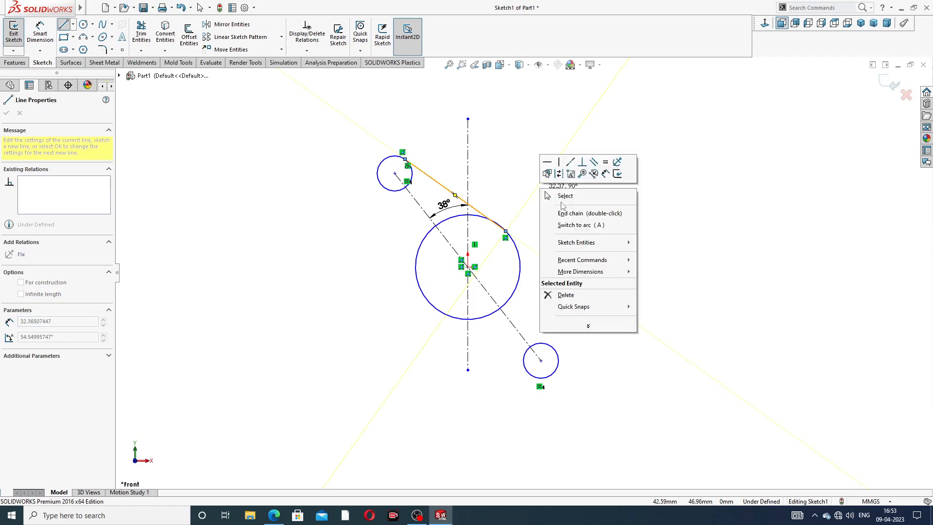
click(562, 196)
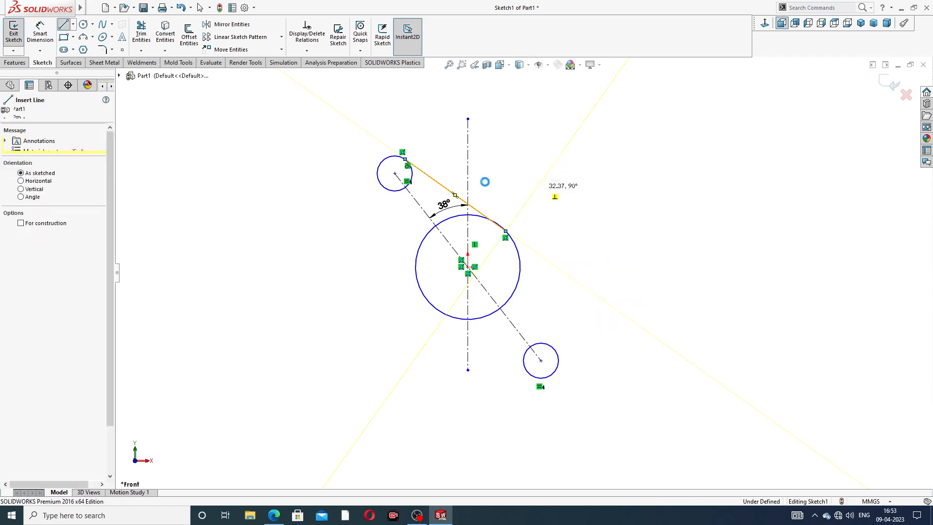
Step: Draw a line from the lower left of the upper small circle to the lower left of the central circle
click(64, 26)
click(383, 186)
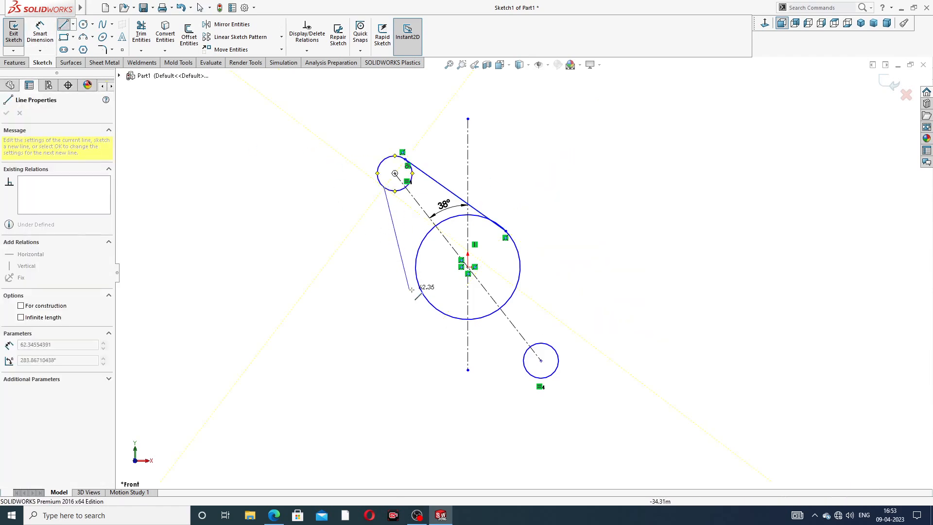
click(421, 291)
right_click(358, 266)
click(380, 275)
Step: Draw a line from the right side of the central circle to the right side of the lower small circle
right_click(194, 106)
click(207, 145)
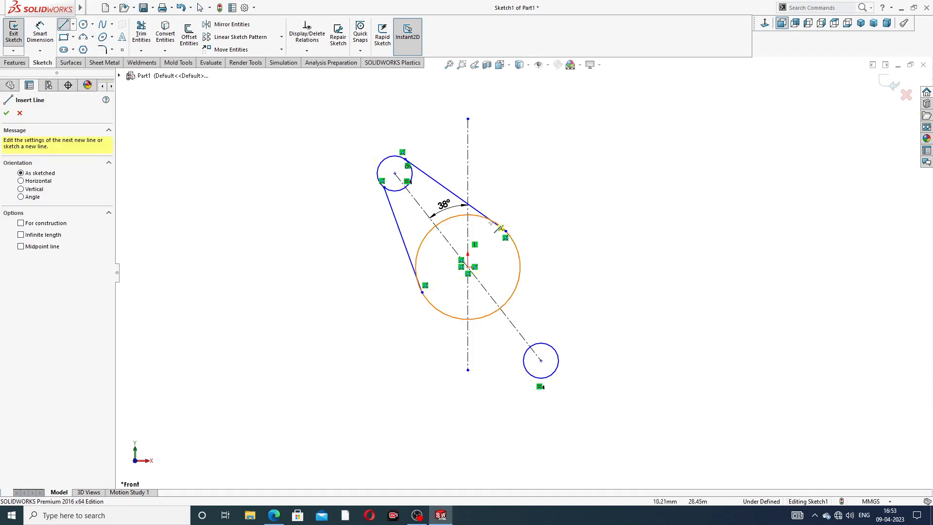
click(517, 248)
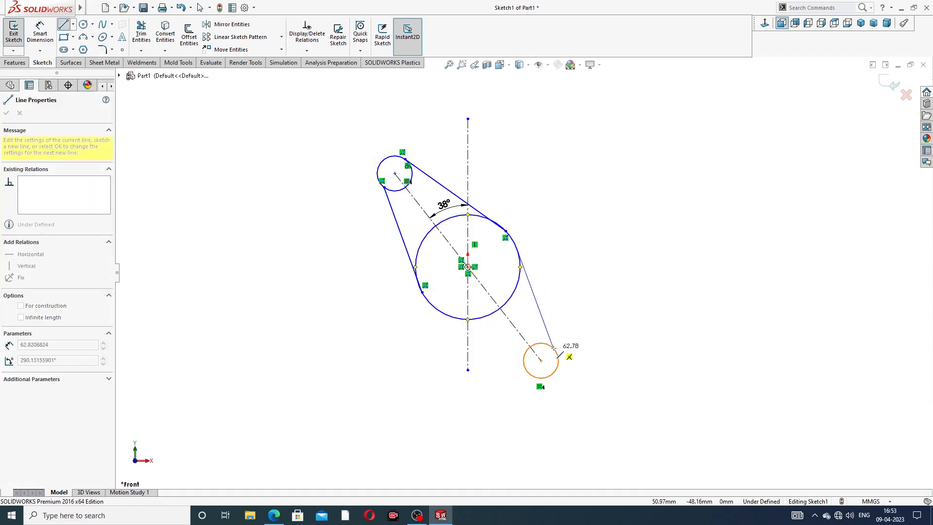
click(559, 349)
right_click(587, 297)
click(602, 304)
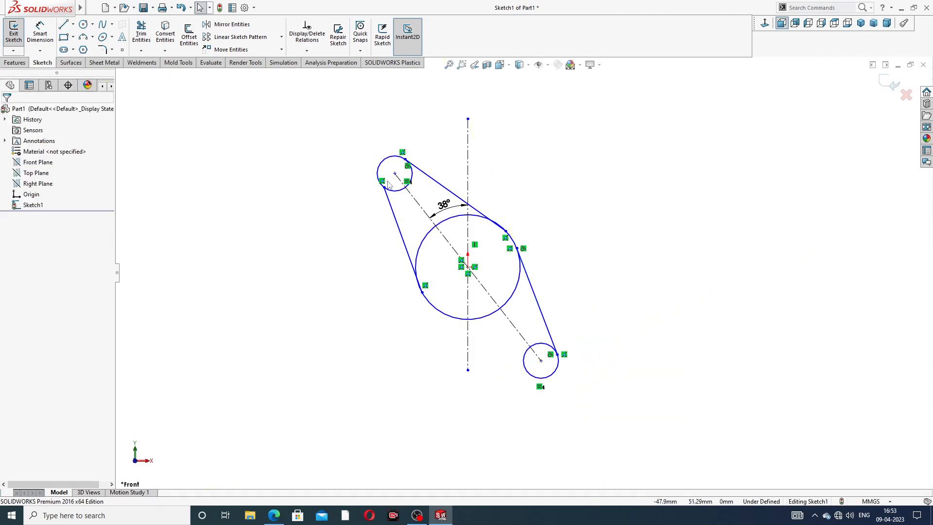
Step: Draw a line from the lower left of the central circle to the lower left of the lower small circle
click(63, 25)
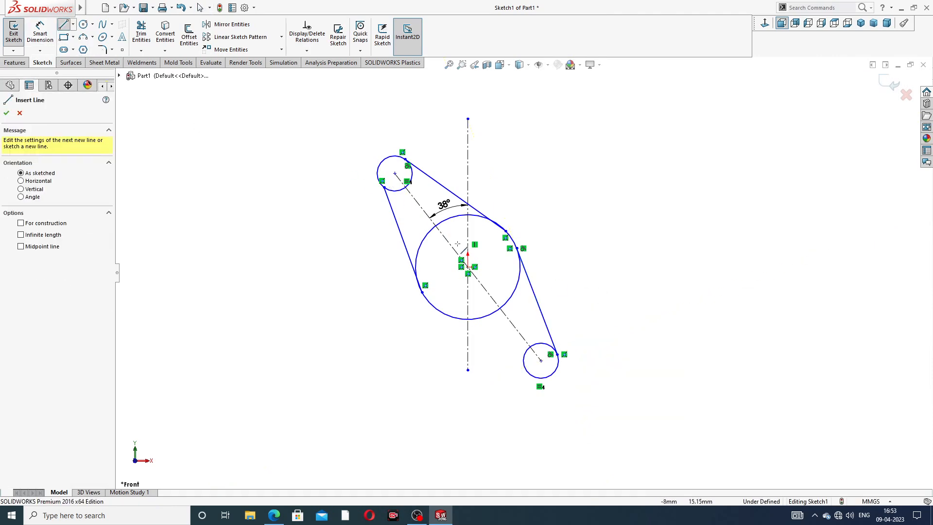
click(437, 310)
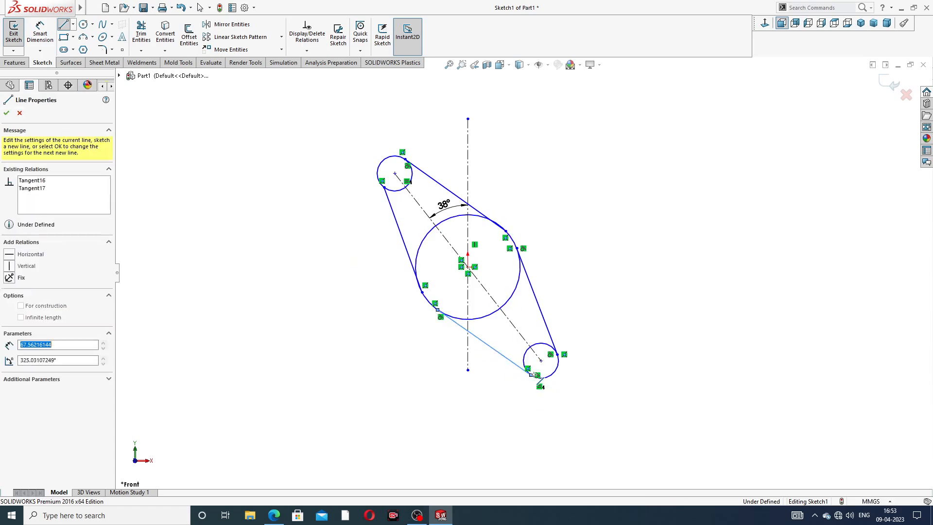
click(531, 374)
right_click(617, 266)
click(640, 275)
Step: Apply a tangent relation between the upper connecting line and the central circle
scroll(505, 218, down, 2)
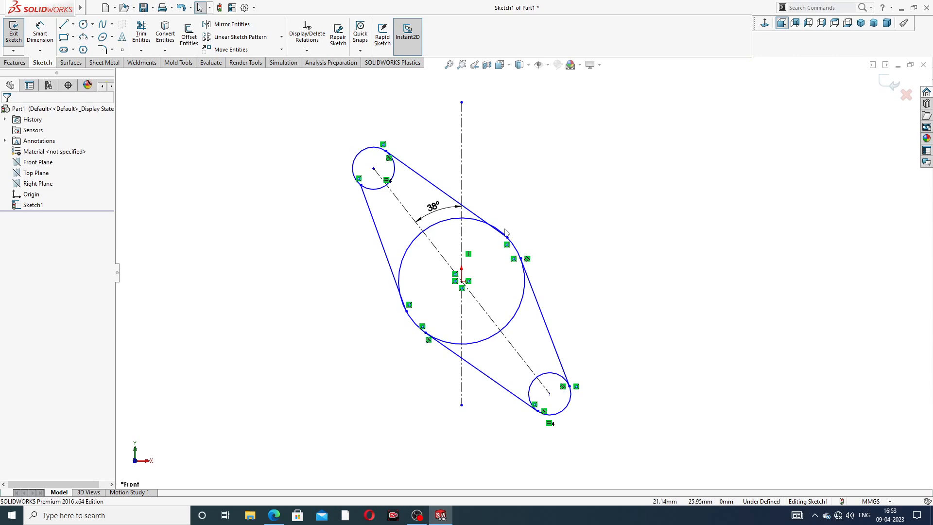
scroll(505, 232, down, 2)
mouse_move(496, 248)
mouse_down()
mouse_move(472, 249)
mouse_move(529, 192)
mouse_up()
click(493, 244)
click(528, 193)
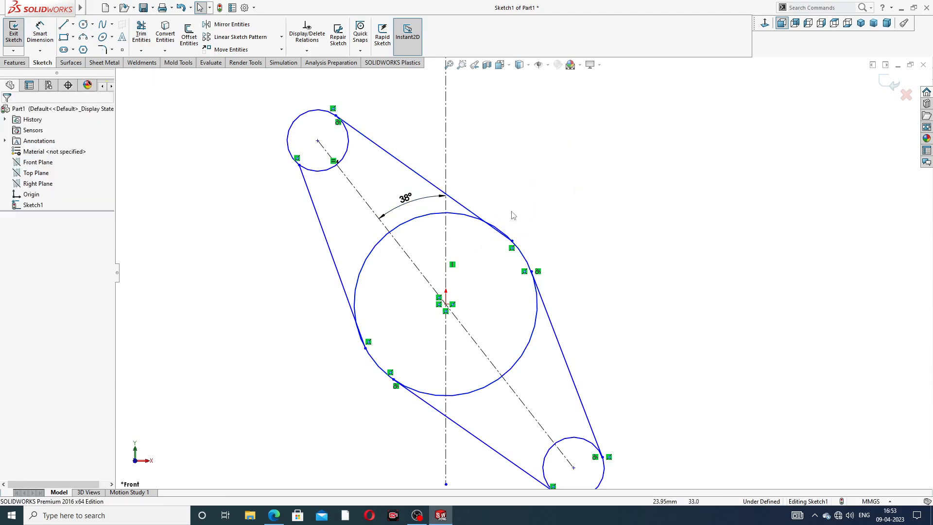
click(462, 216)
ctrl+click(475, 214)
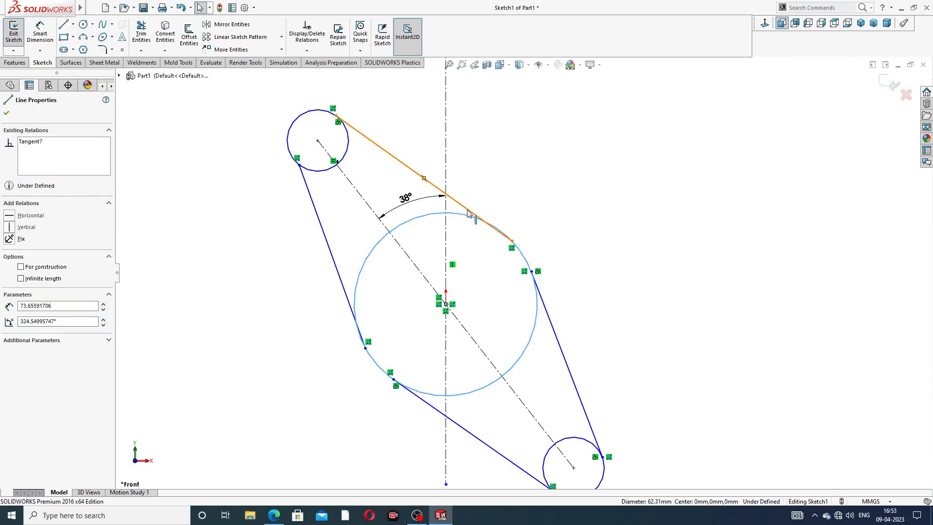
click(493, 169)
Step: Make the left connecting line of the upper arm tangent to both the central circle and the upper small circle
click(311, 323)
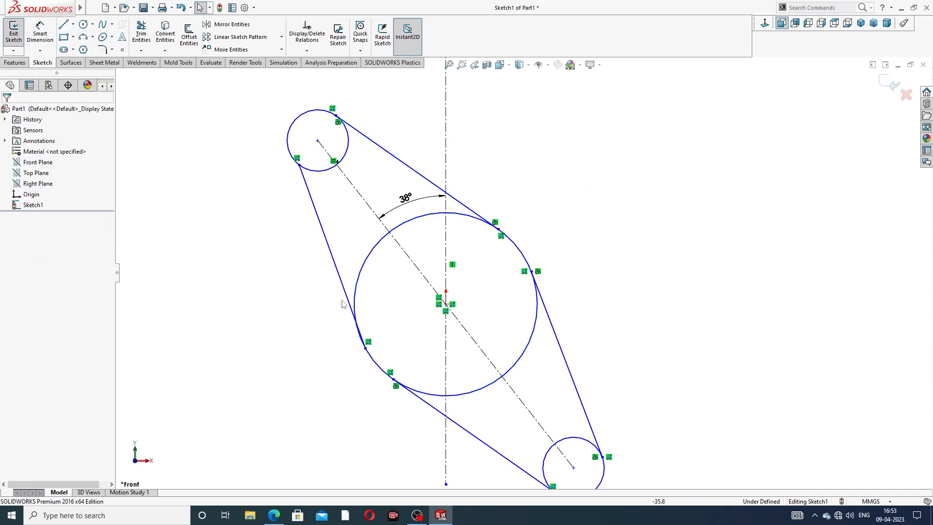
click(349, 306)
ctrl+click(360, 291)
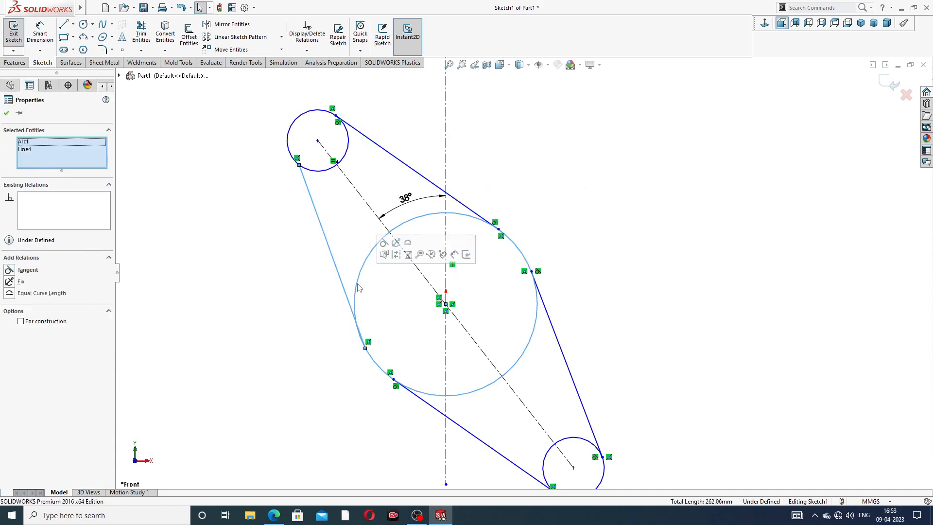
click(512, 161)
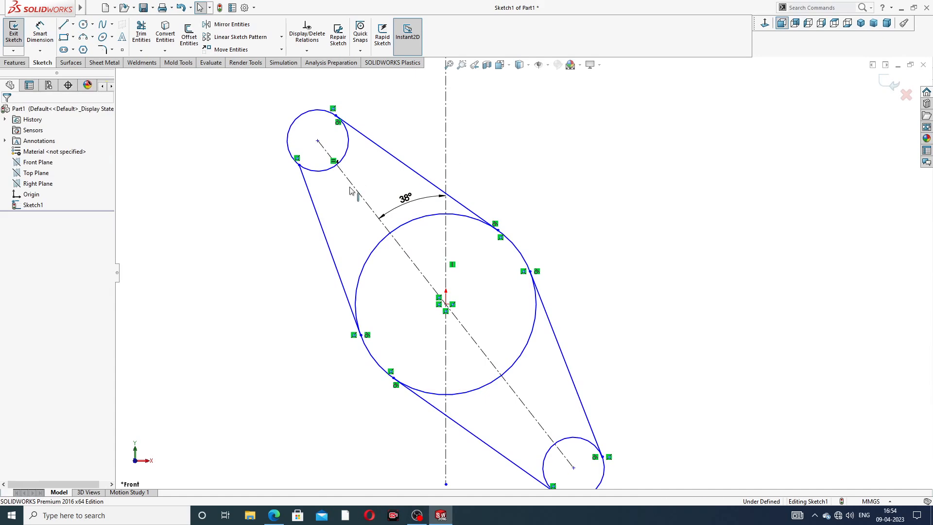
click(317, 171)
ctrl+click(303, 175)
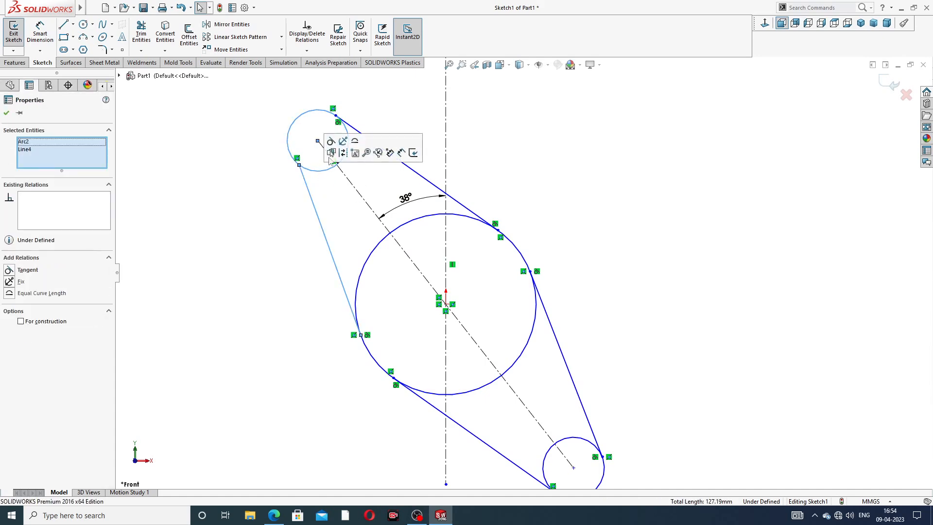
click(331, 141)
click(615, 222)
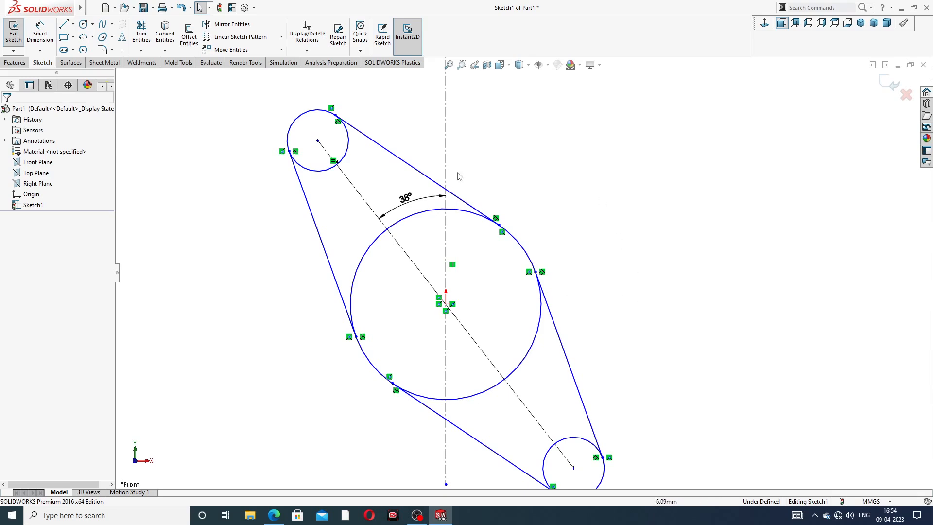
Step: Dimension the central circle's diameter as 104 mm, checking the size in the exhaust manifold drawing PDF in the browser
scroll(620, 361, up, 2)
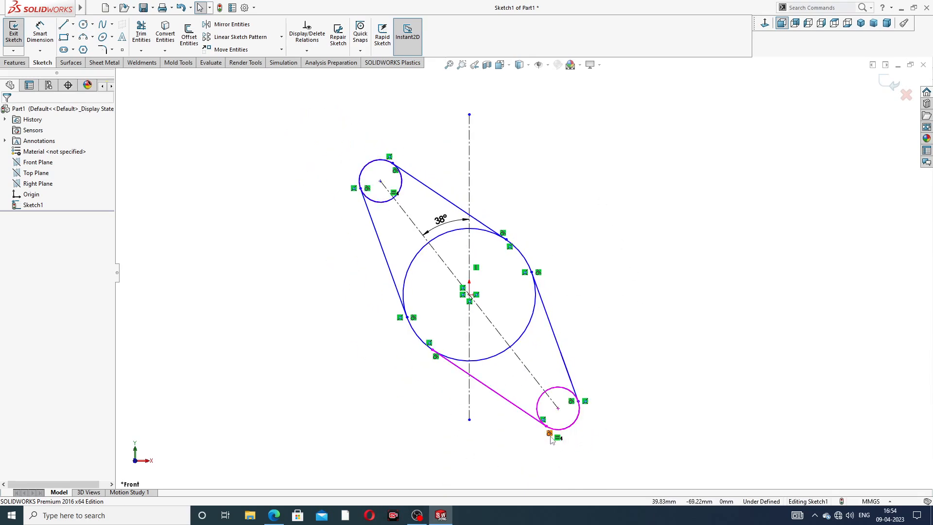
click(40, 32)
click(486, 235)
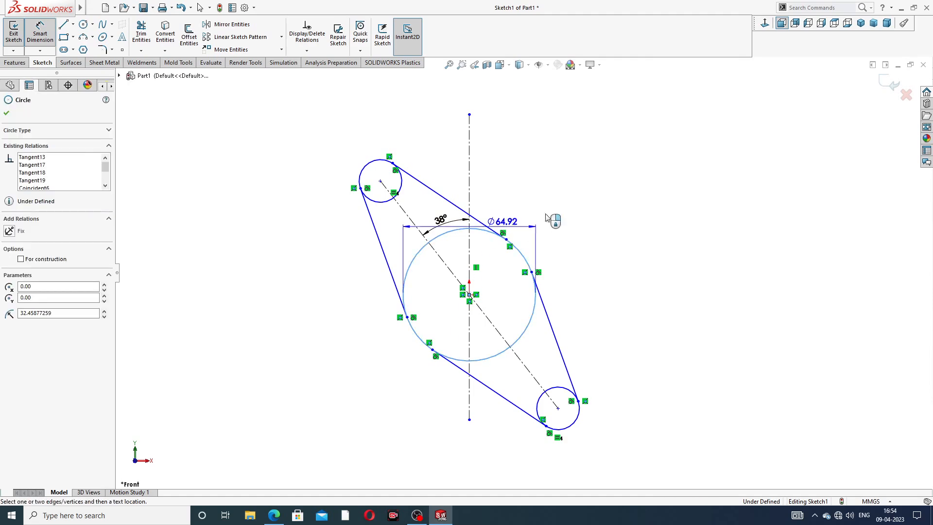
click(559, 206)
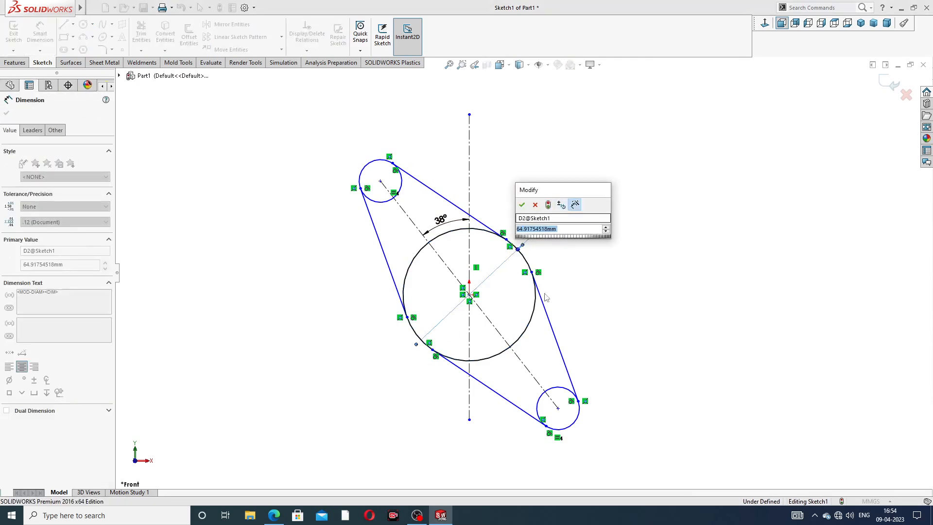
click(277, 516)
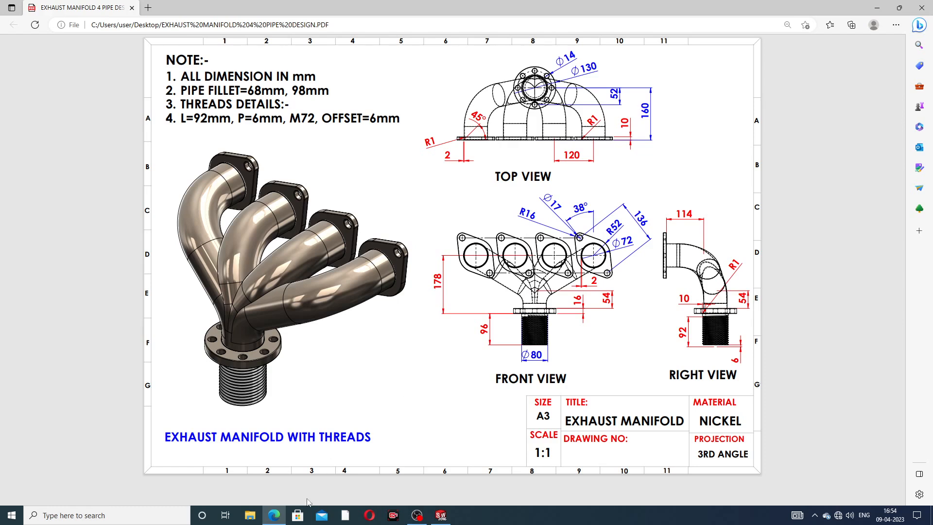
click(276, 517)
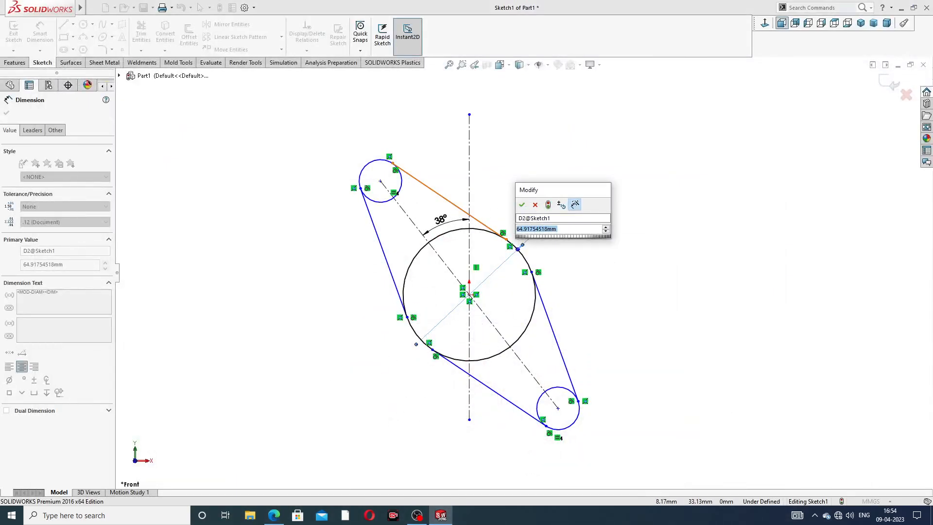
text(104)
key(Return)
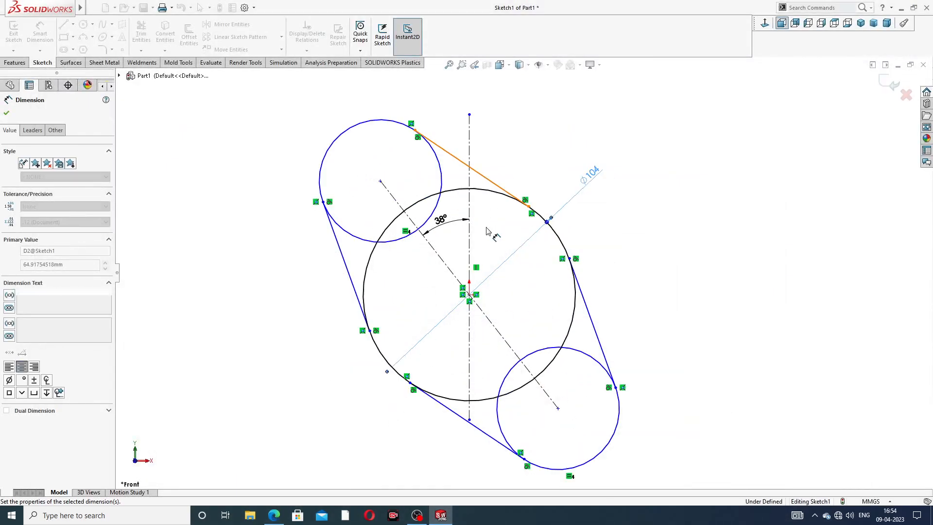
click(357, 125)
click(299, 124)
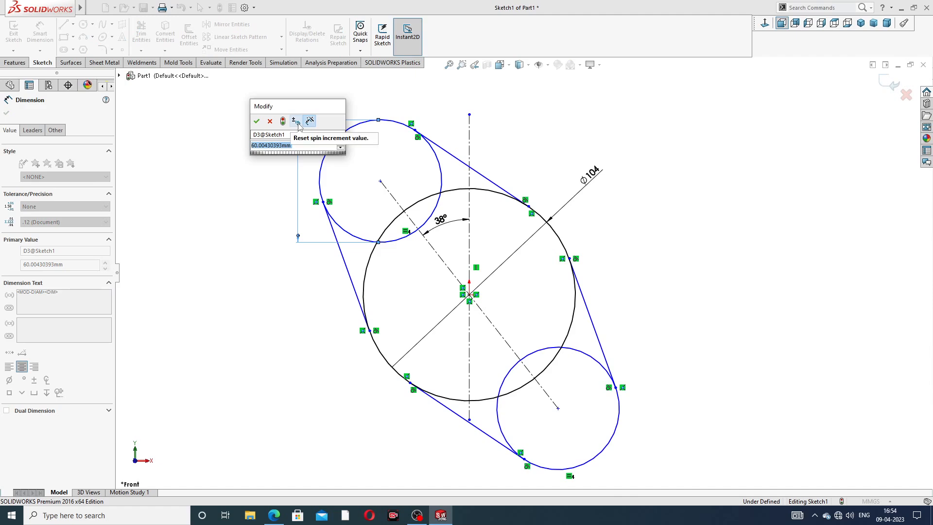
click(269, 121)
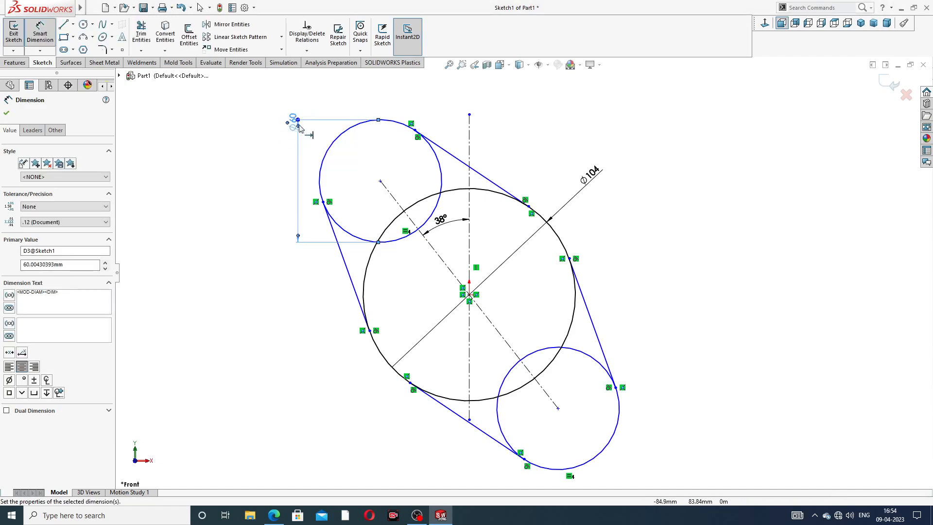
key(Escape)
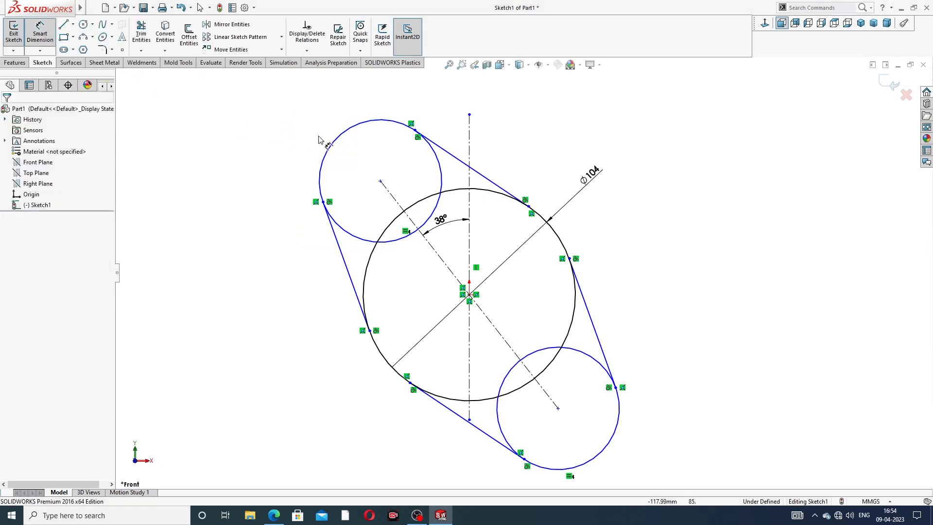
Step: Dimension the upper small circle's diameter as 32 mm
click(341, 131)
click(292, 111)
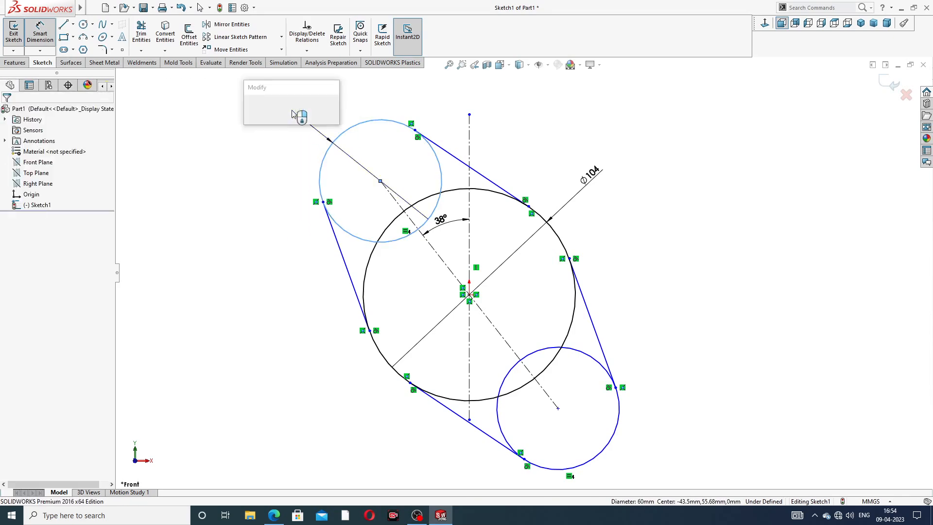
text(32)
key(Return)
click(672, 216)
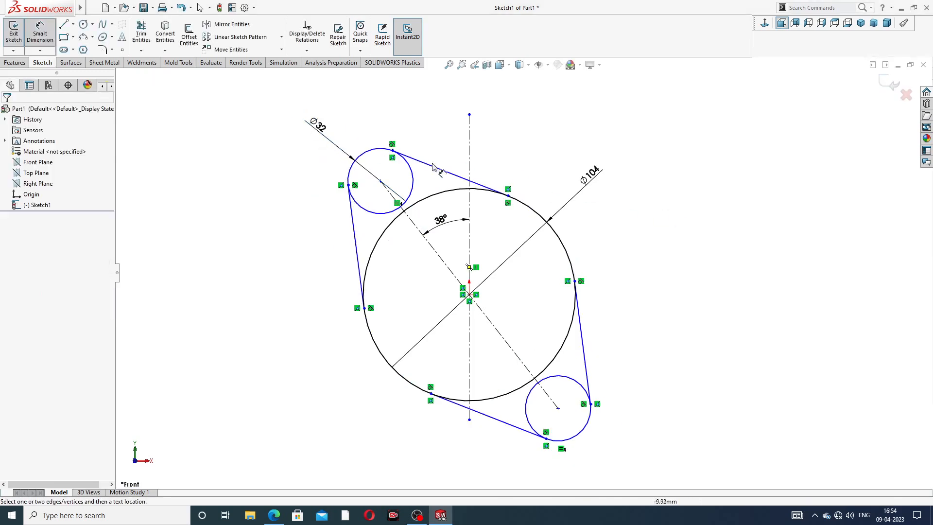
Step: Dimension the aligned distance between the two small circles' centers as 136 mm and end dimensioning
click(381, 182)
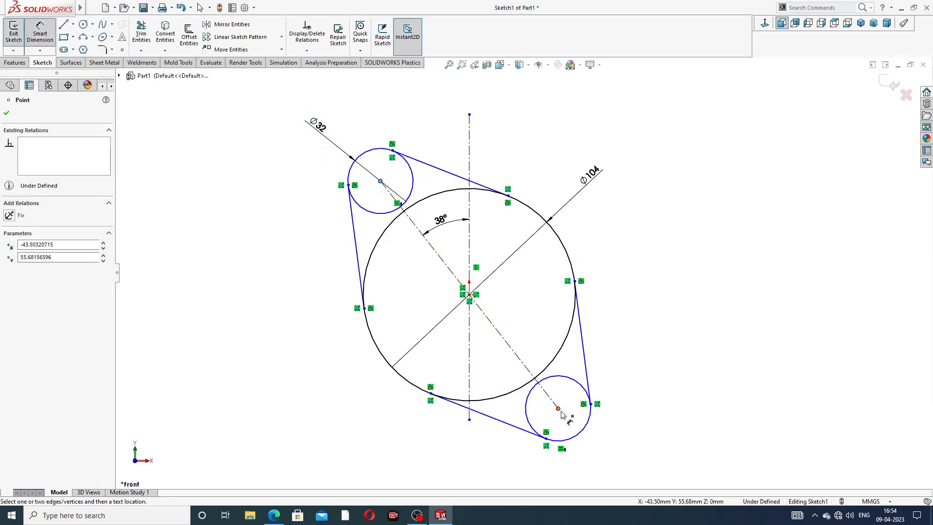
click(558, 408)
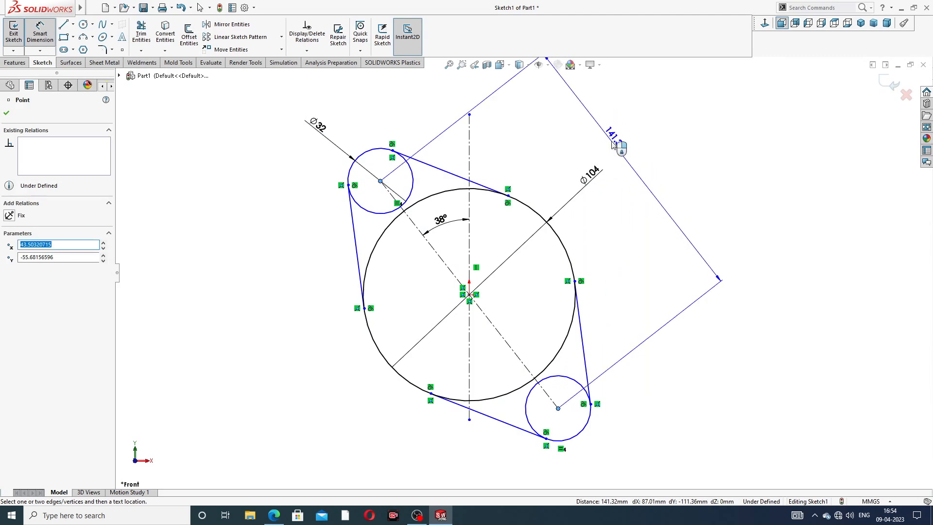
click(613, 145)
text(136)
key(Return)
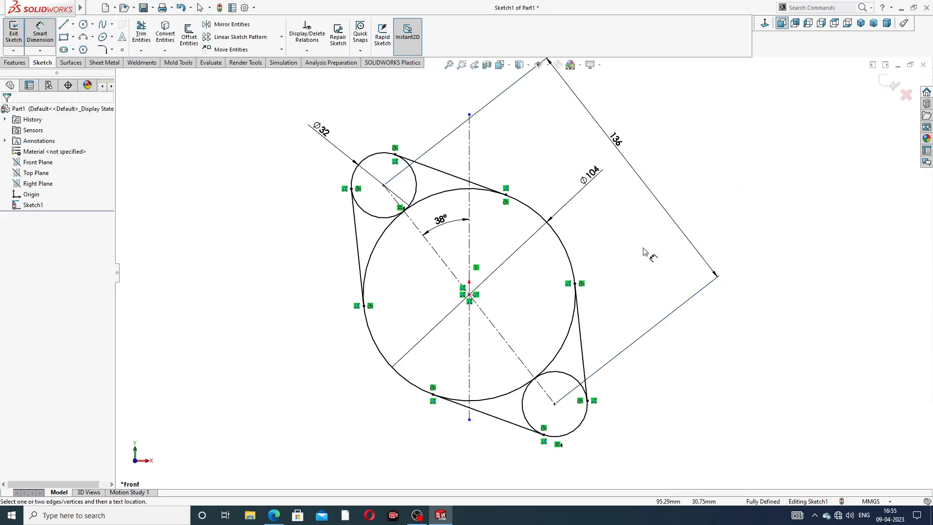
scroll(631, 210, up, 3)
scroll(508, 261, down, 2)
right_click(651, 145)
click(675, 144)
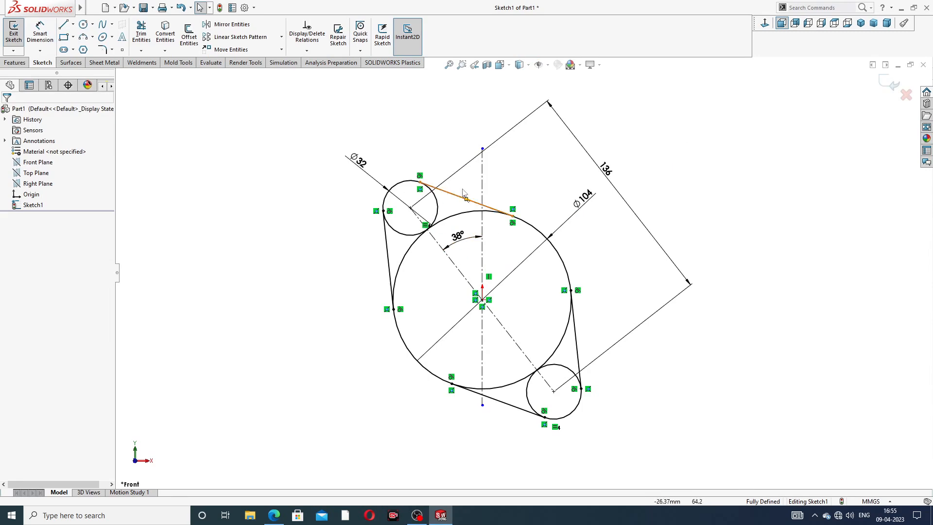
Step: Reposition the 104 mm diameter and 136 mm distance dimensions closer to the profile
drag(585, 196, 562, 198)
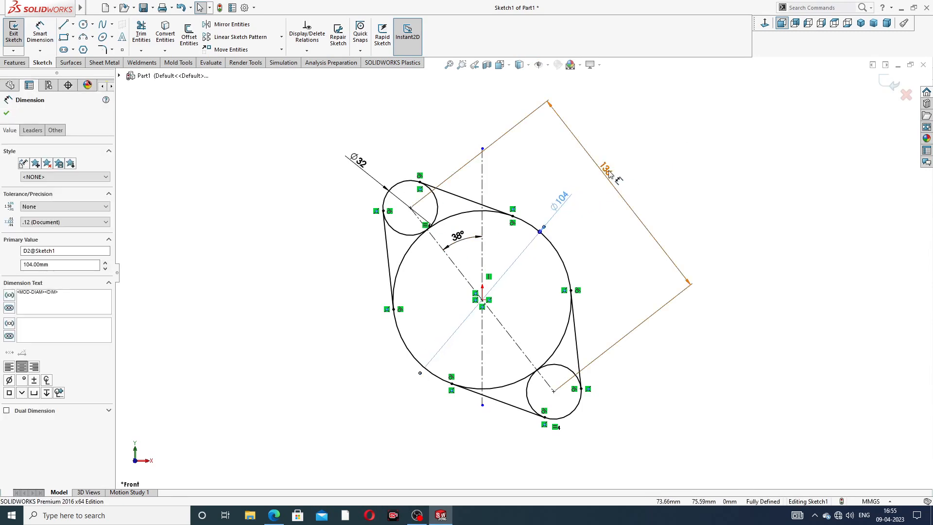
drag(609, 172, 604, 183)
click(641, 161)
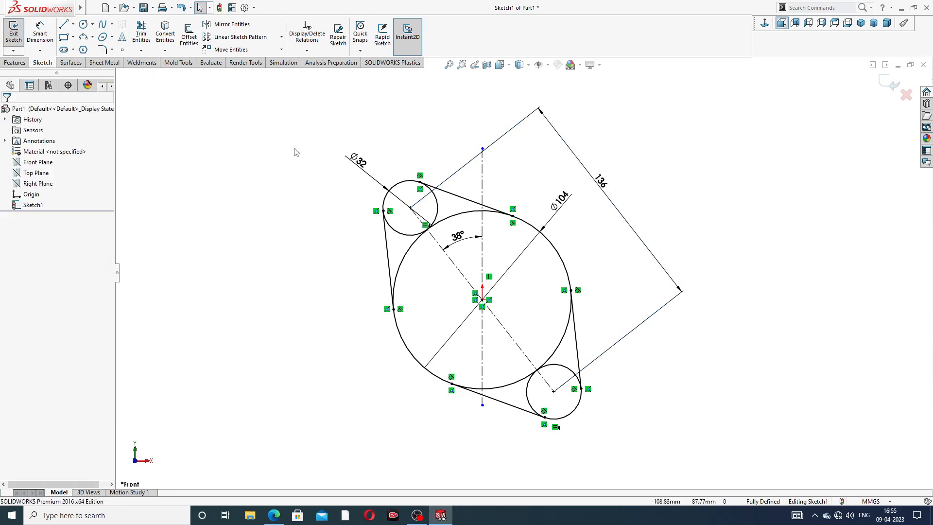
Step: Power trim the inner portions of both small circles and the central circle's arcs crossing the two arms
click(141, 34)
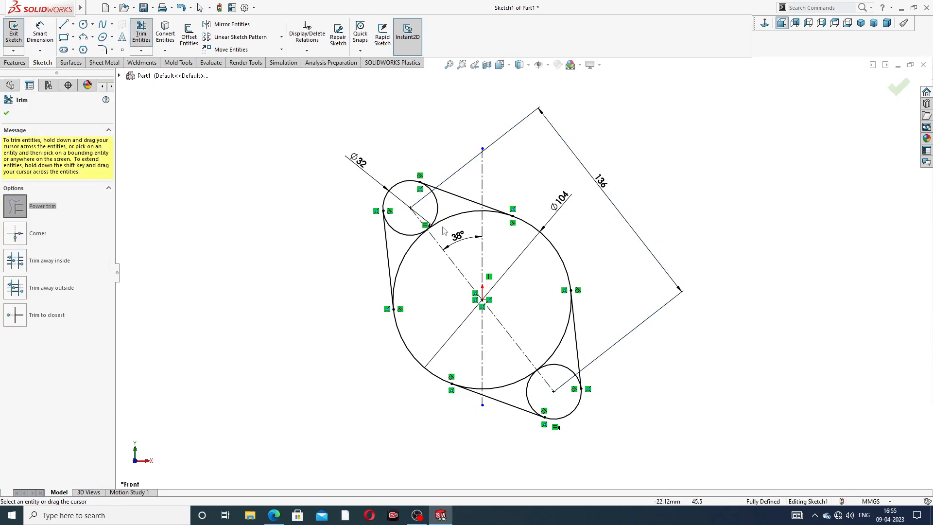
mouse_move(422, 262)
mouse_down()
mouse_move(417, 222)
mouse_move(433, 219)
mouse_up()
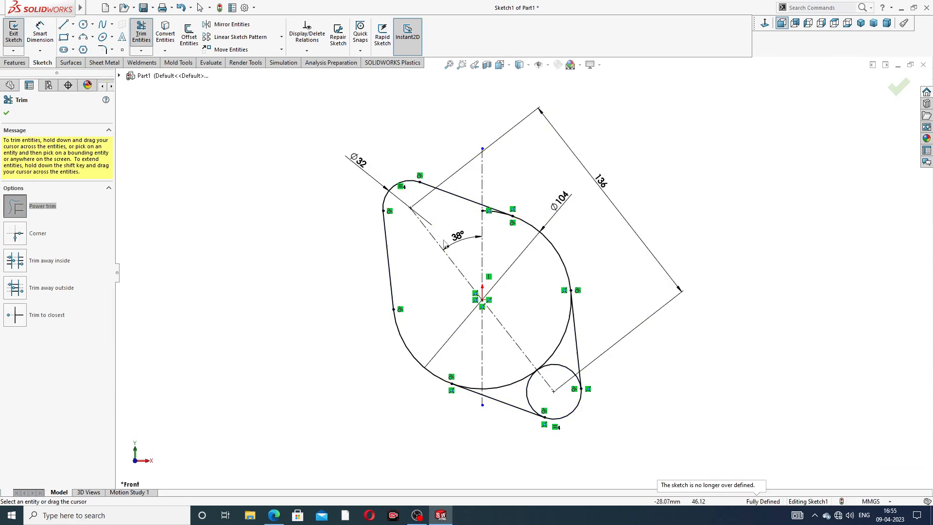
drag(504, 367, 540, 395)
drag(553, 334, 555, 379)
Step: Trim the leftover central-circle arc stubs between the vertical centerline and the neighboring tangent lines, and finish trimming
scroll(531, 318, down, 4)
scroll(482, 122, up, 2)
scroll(469, 149, down, 3)
scroll(495, 177, up, 3)
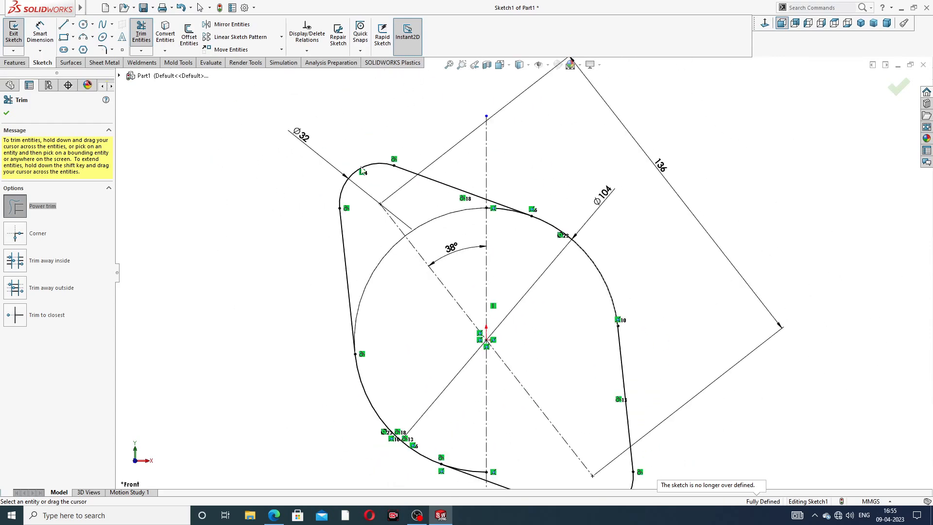
scroll(502, 255, down, 3)
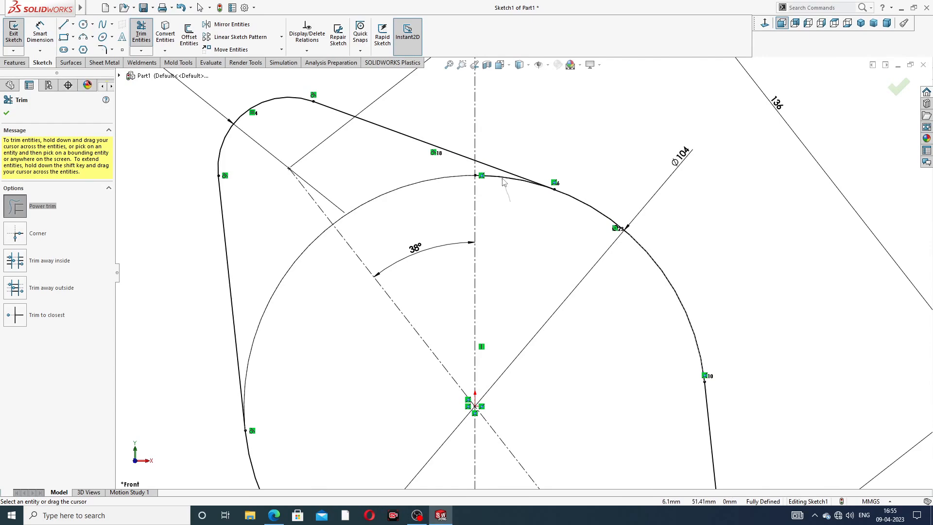
scroll(514, 249, up, 4)
scroll(505, 396, down, 4)
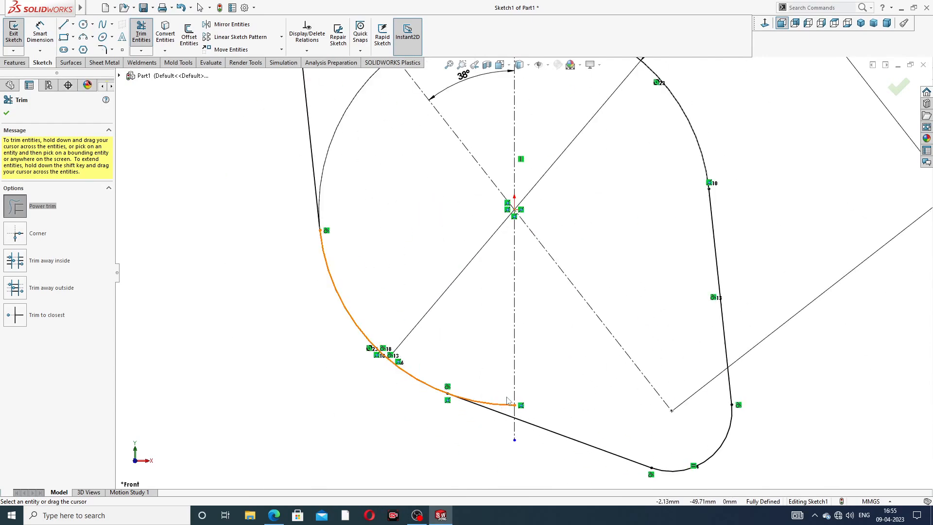
scroll(522, 272, up, 4)
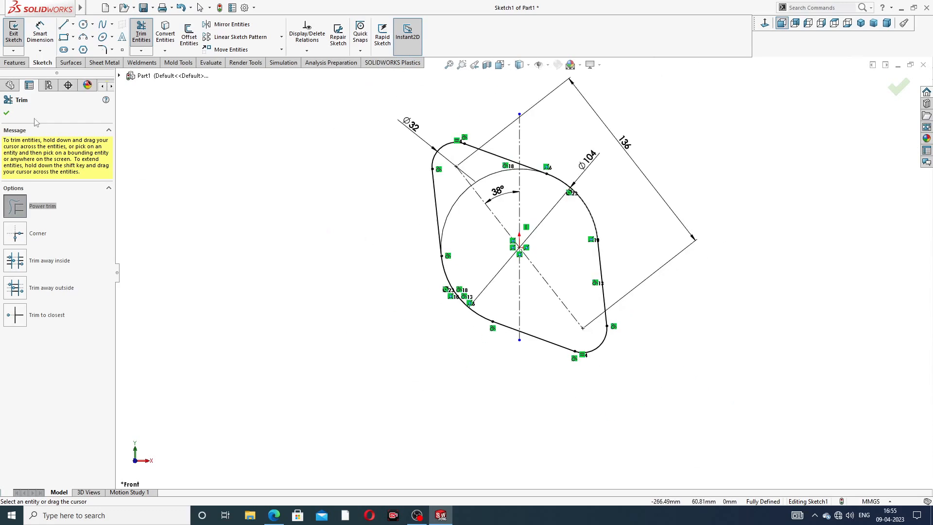
click(6, 114)
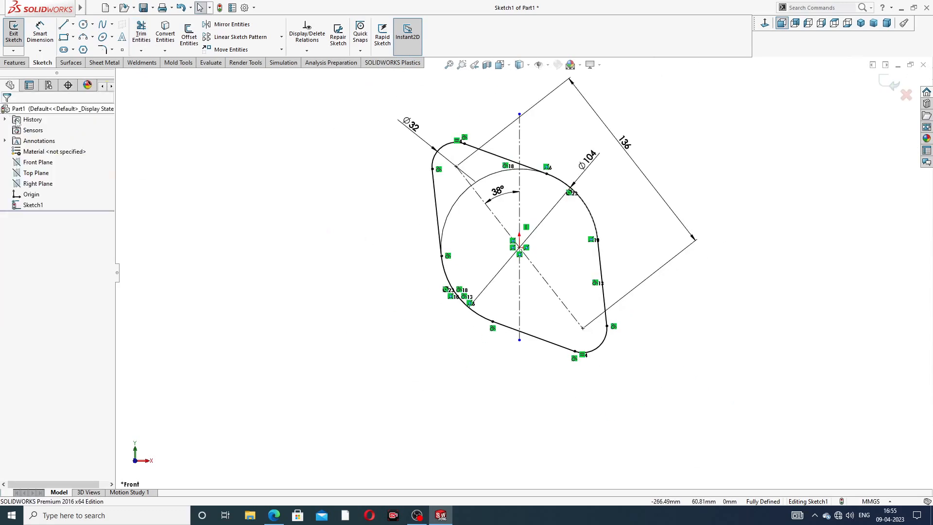
Step: Extrude the trimmed flange profile as a boss with a blind depth of 10 mm, checking the thickness against the manifold drawing PDF
click(15, 63)
click(23, 42)
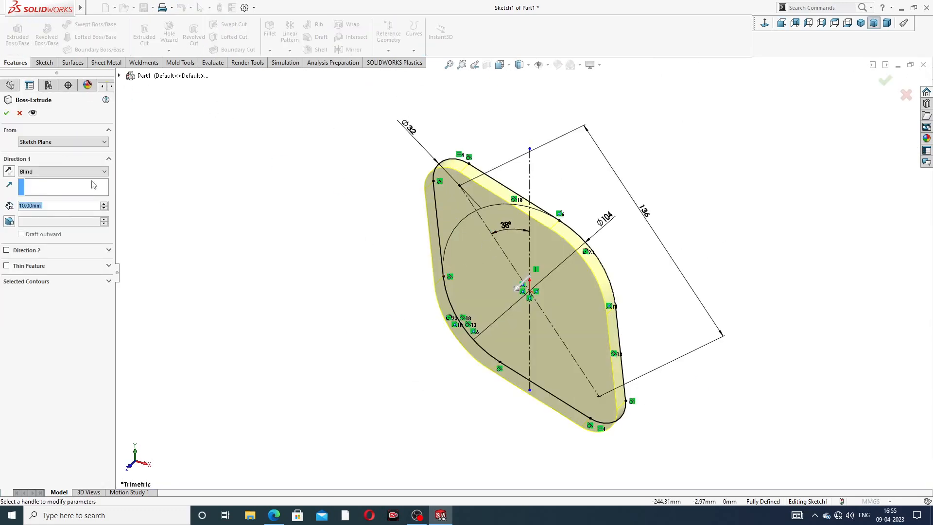
click(273, 515)
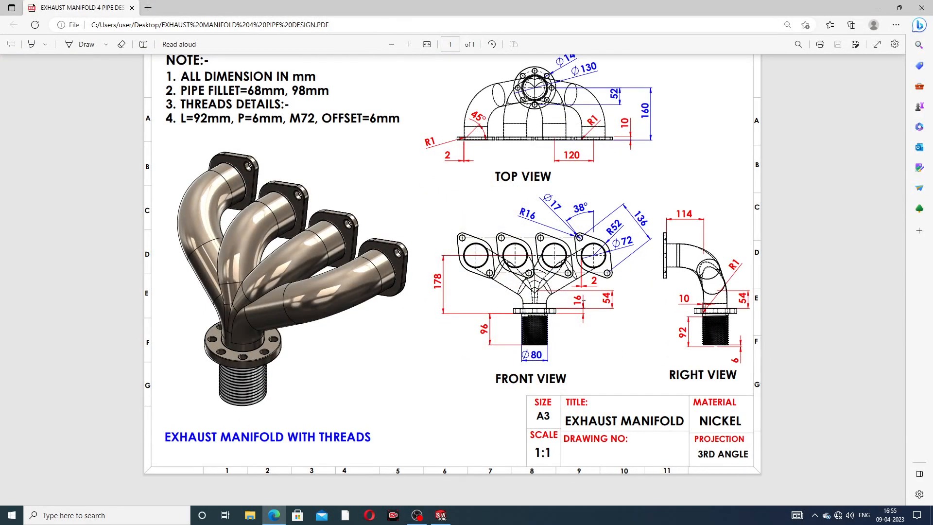
click(275, 516)
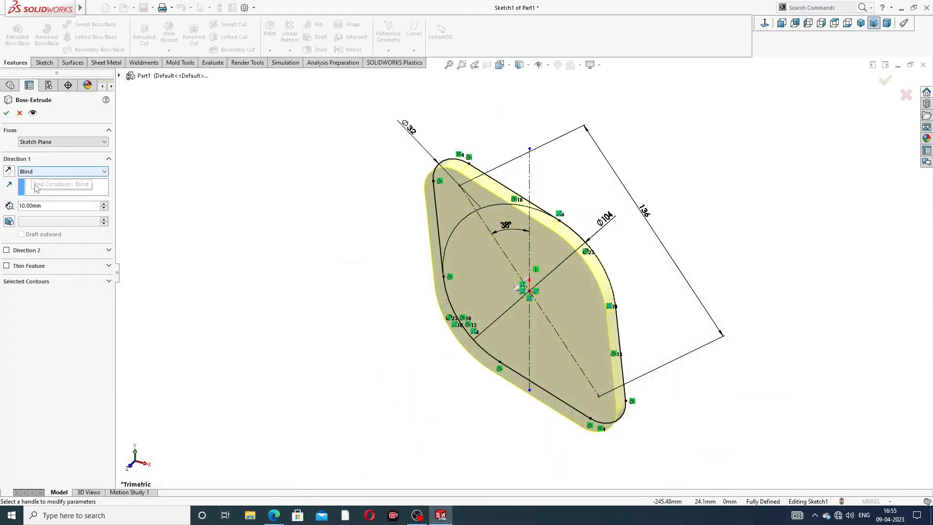
click(6, 113)
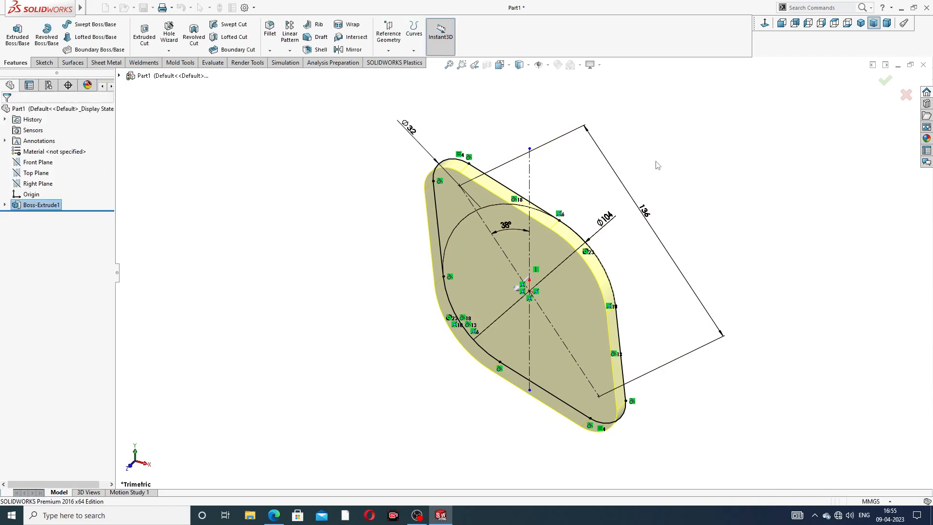
Step: Start a sketch on the flange's front face and draw a circle about 45 mm in diameter centered on the origin
middle_drag(618, 228, 552, 270)
click(534, 274)
click(572, 241)
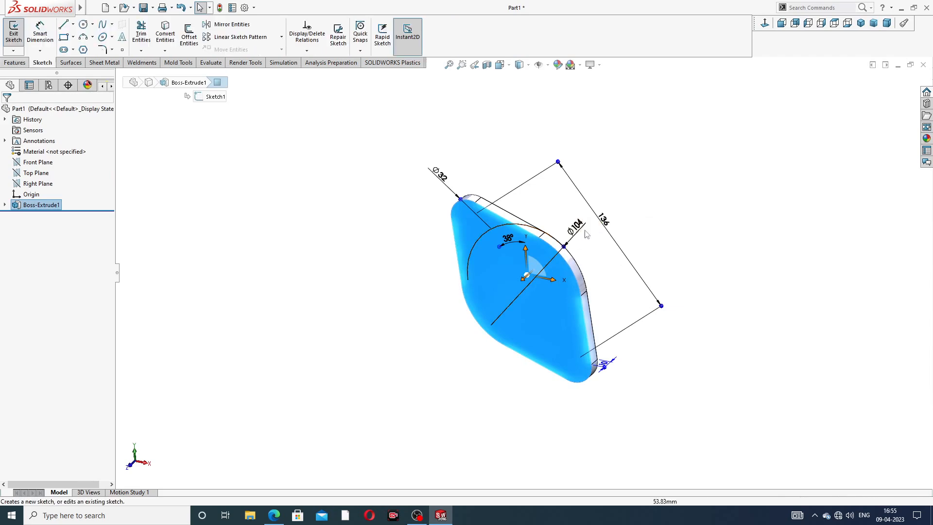
click(764, 23)
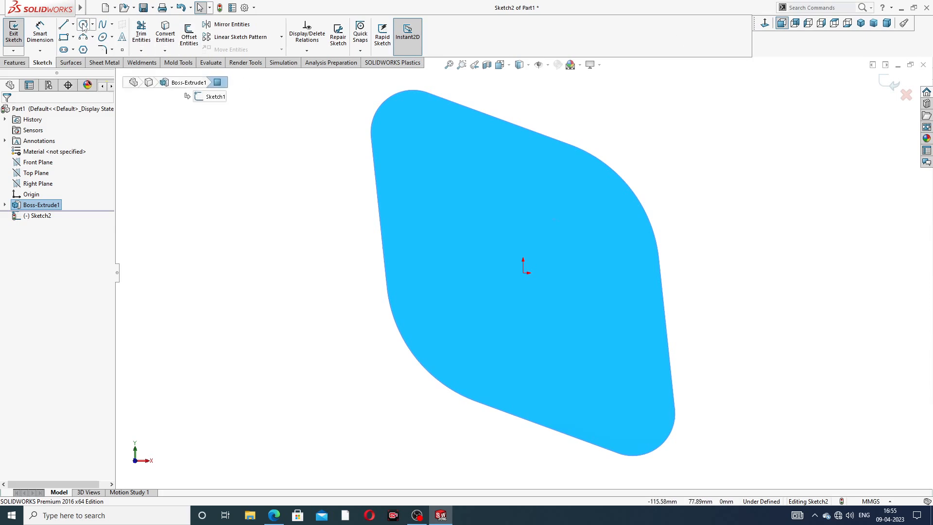
click(83, 24)
click(522, 272)
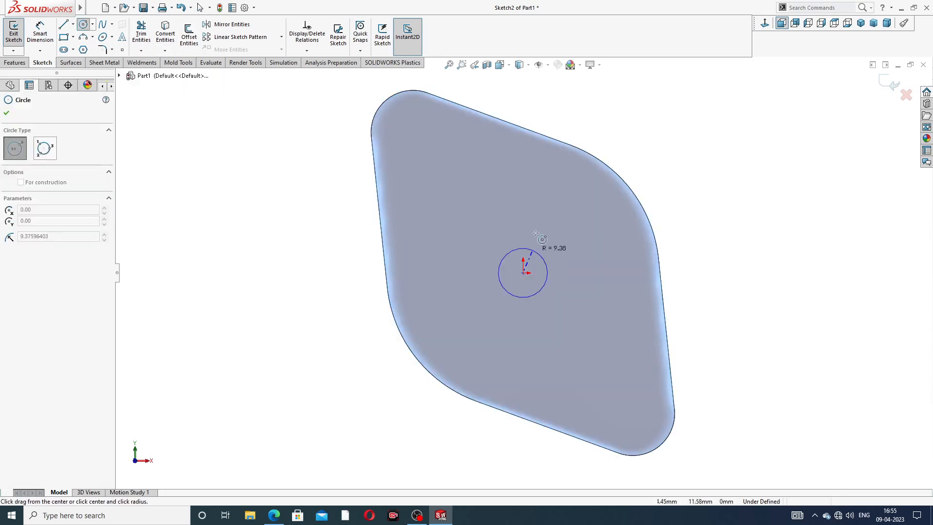
click(543, 217)
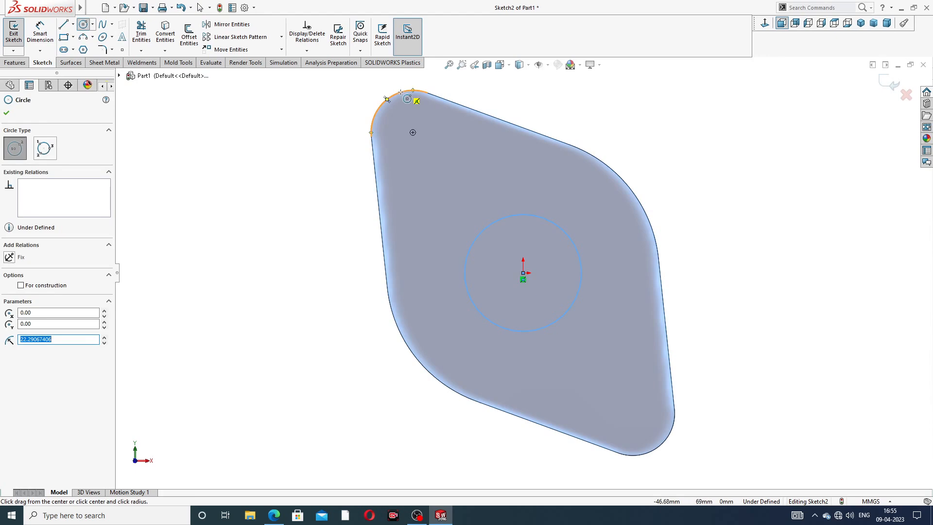
Step: Draw circles about 13 mm and 14 mm in diameter concentric with the flange's upper and lower rounded ends, and finish drawing circles
click(412, 132)
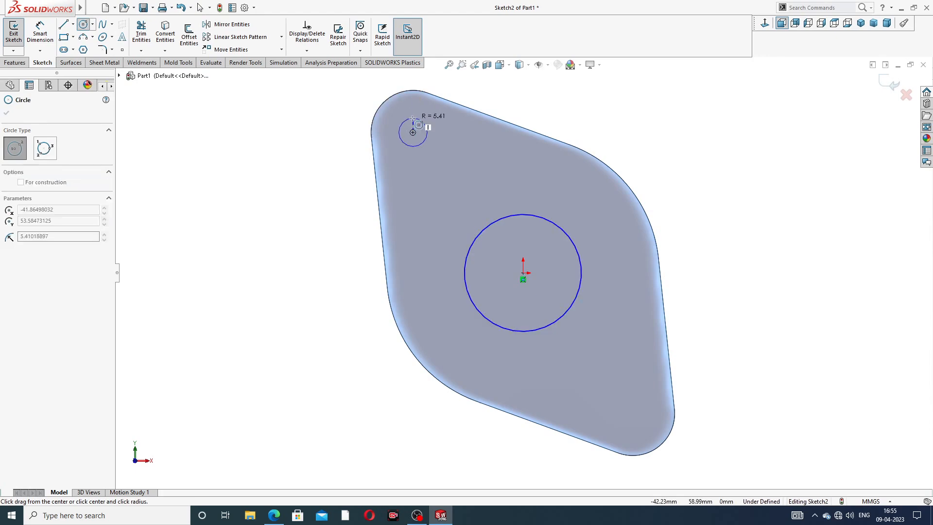
click(425, 120)
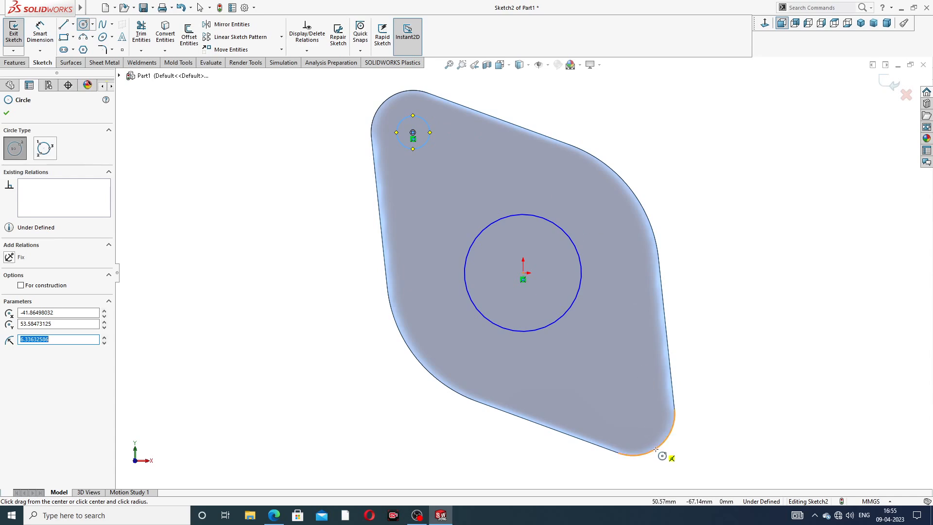
click(632, 414)
click(648, 403)
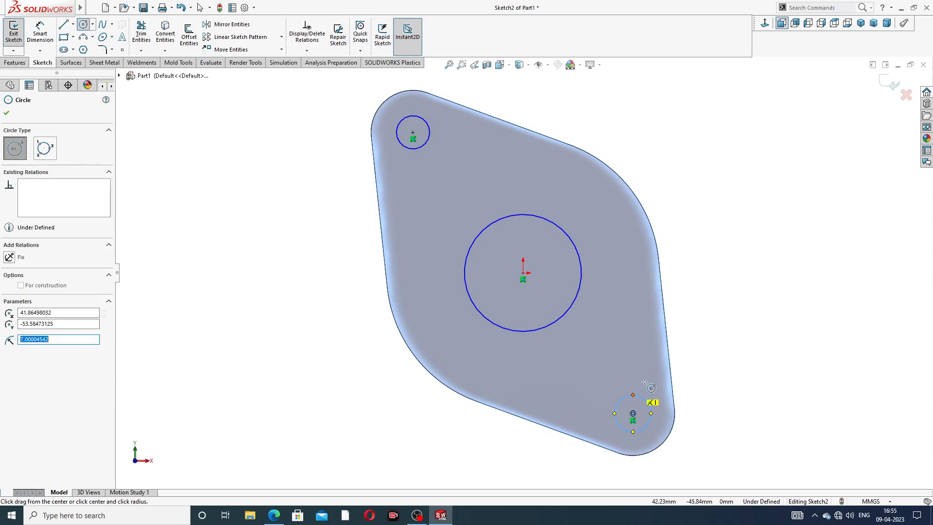
right_click(721, 182)
click(741, 186)
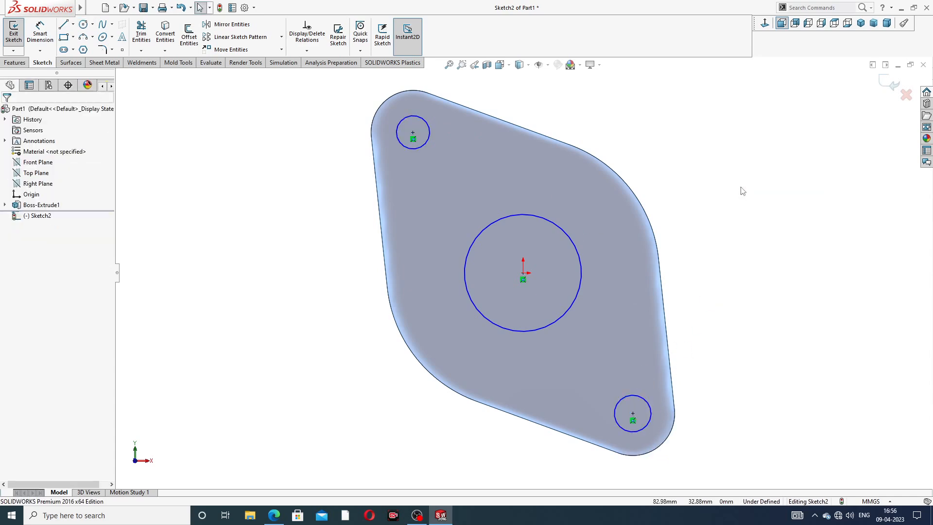
Step: Apply an equal relation between the two small circles at the flange's ends
click(428, 142)
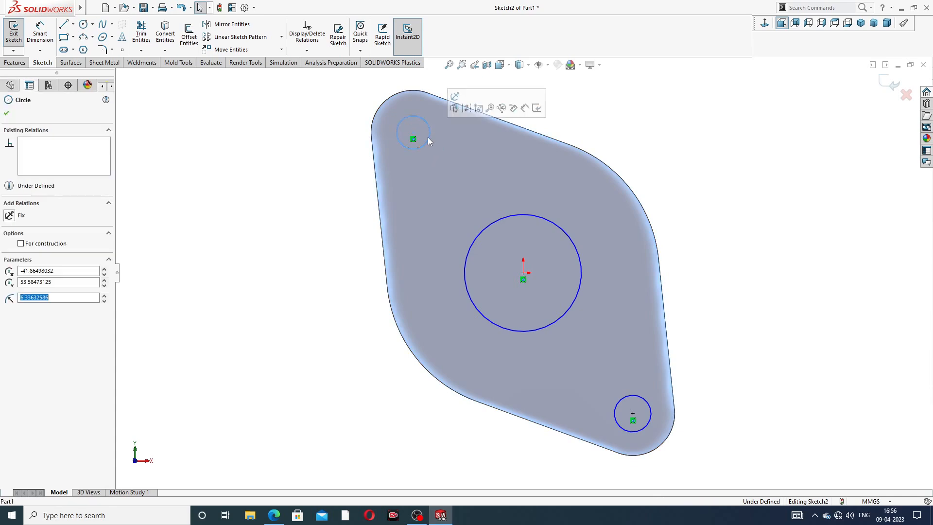
ctrl+click(630, 395)
click(693, 354)
click(684, 258)
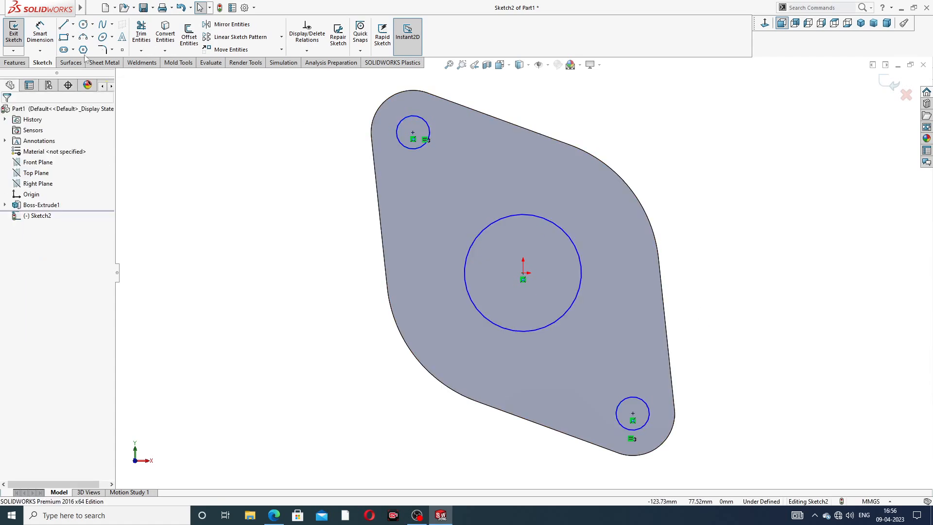
Step: Dimension the central circle's diameter as 72 mm
click(37, 36)
click(557, 226)
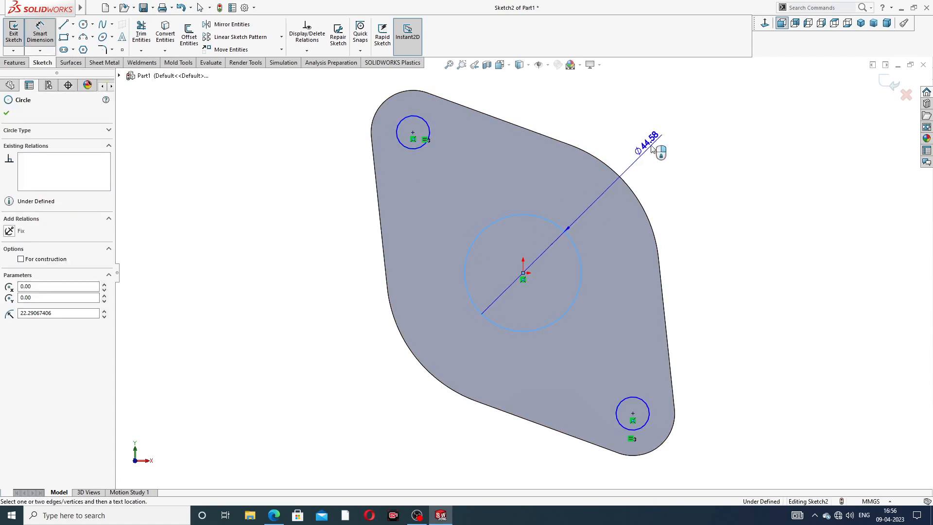
click(653, 148)
text(72)
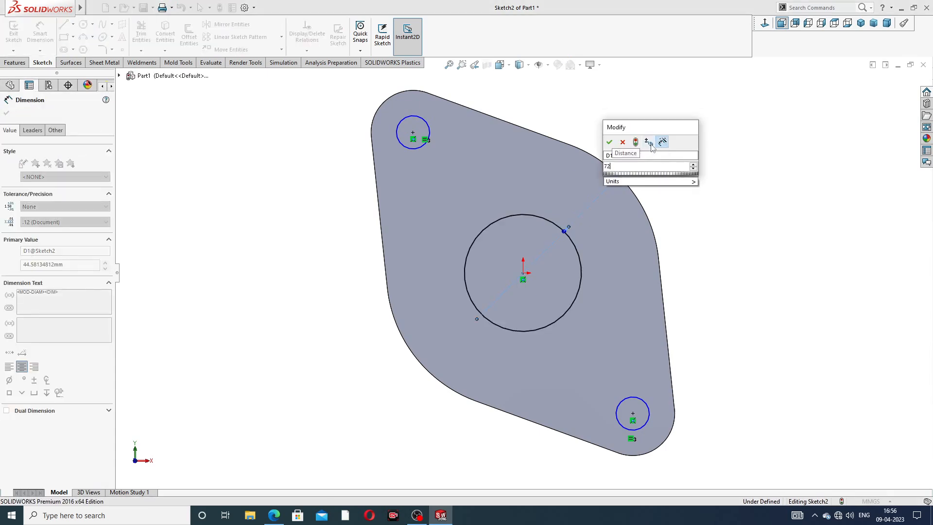
key(Return)
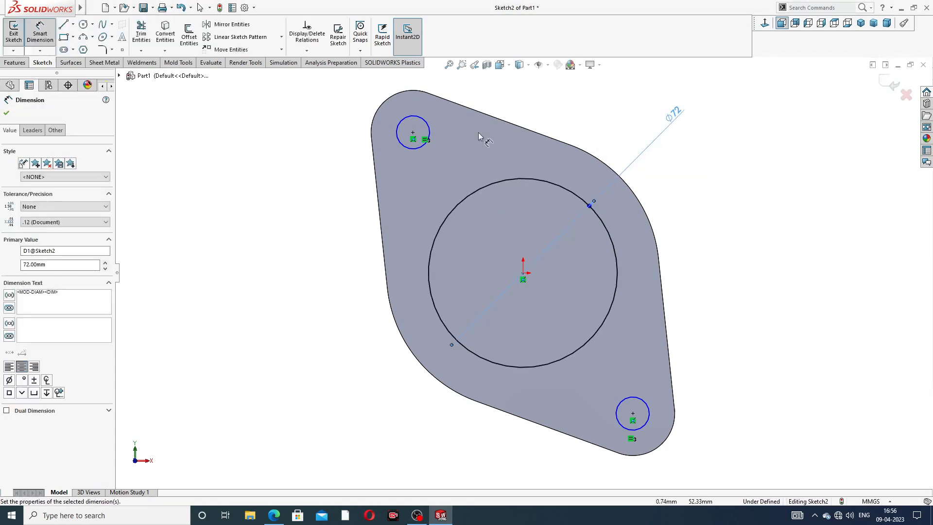
Step: Dimension the upper small circle's diameter as 17 mm and end dimensioning
click(427, 125)
click(340, 114)
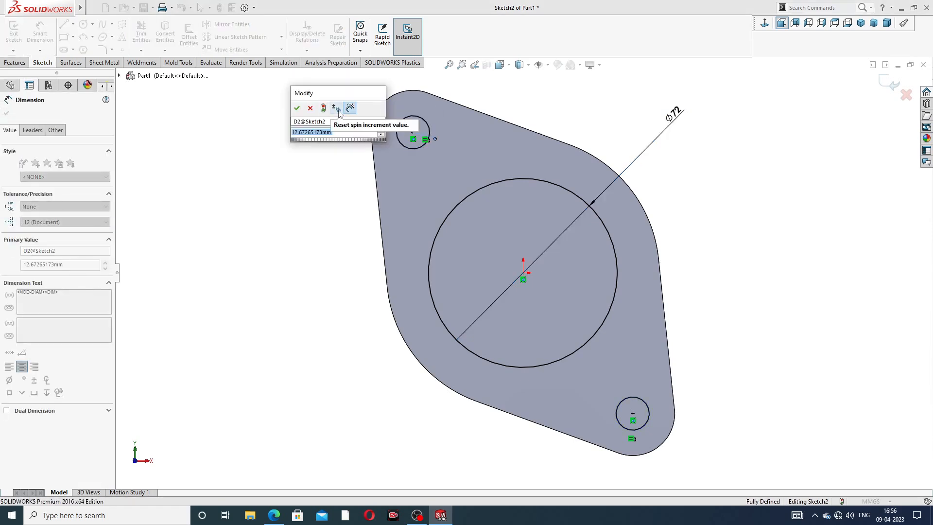
click(339, 109)
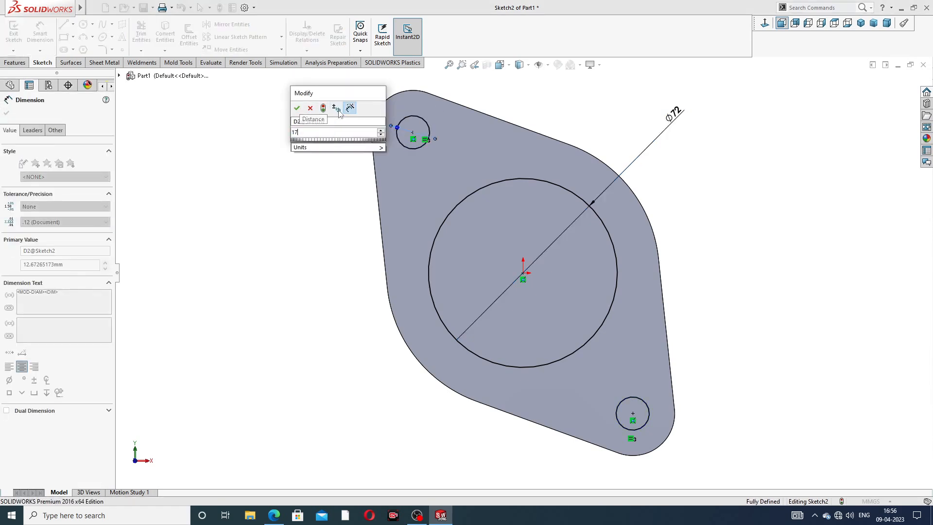
key(Return)
right_click(758, 141)
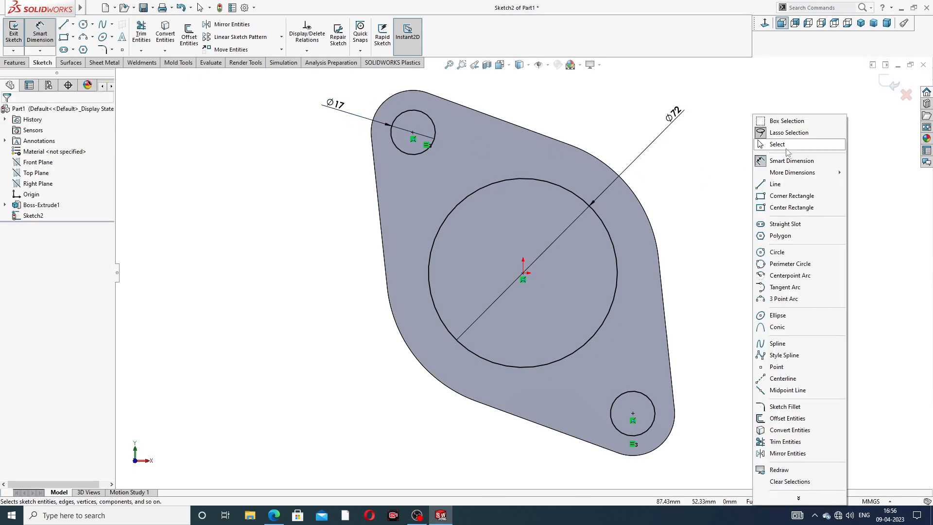
click(786, 146)
Step: Cut the central bore and both bolt holes through the flange with a blind extruded cut 10 mm deep
click(15, 62)
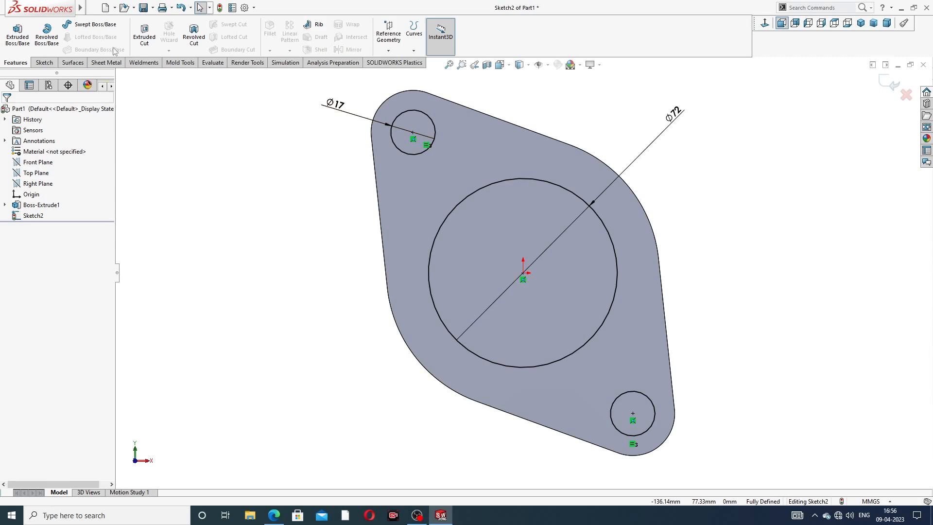
click(144, 34)
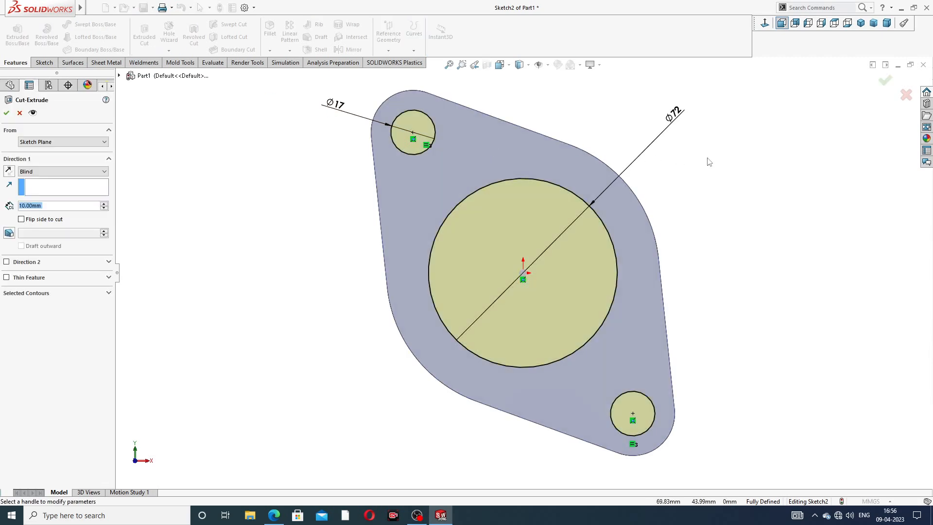
middle_drag(706, 161, 597, 187)
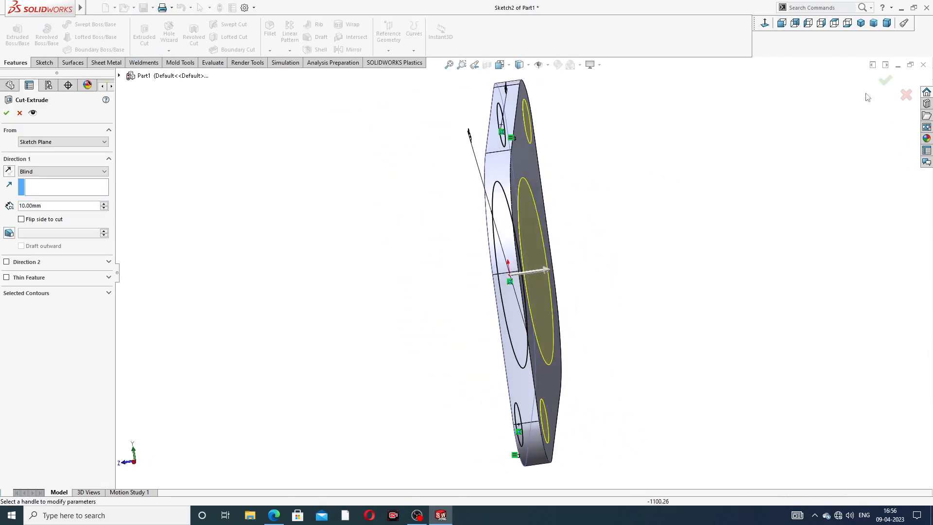
click(884, 81)
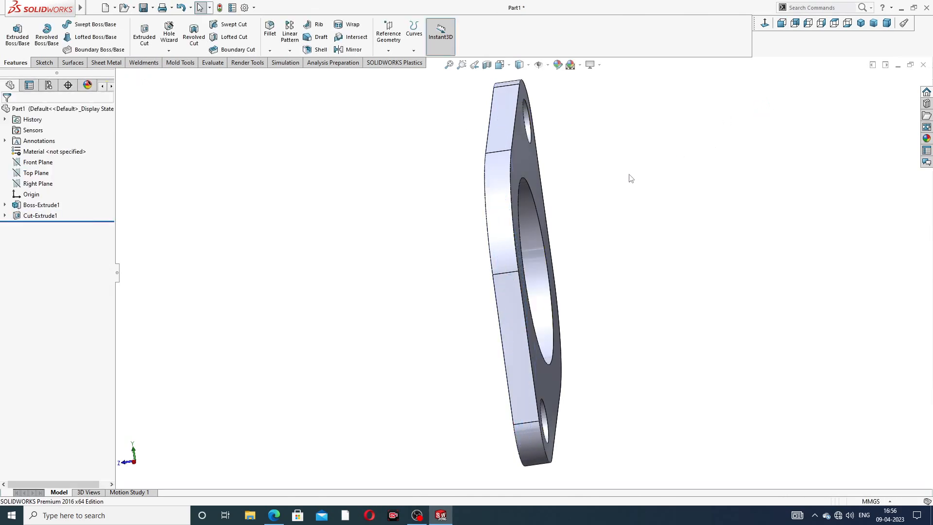
middle_drag(634, 185, 706, 137)
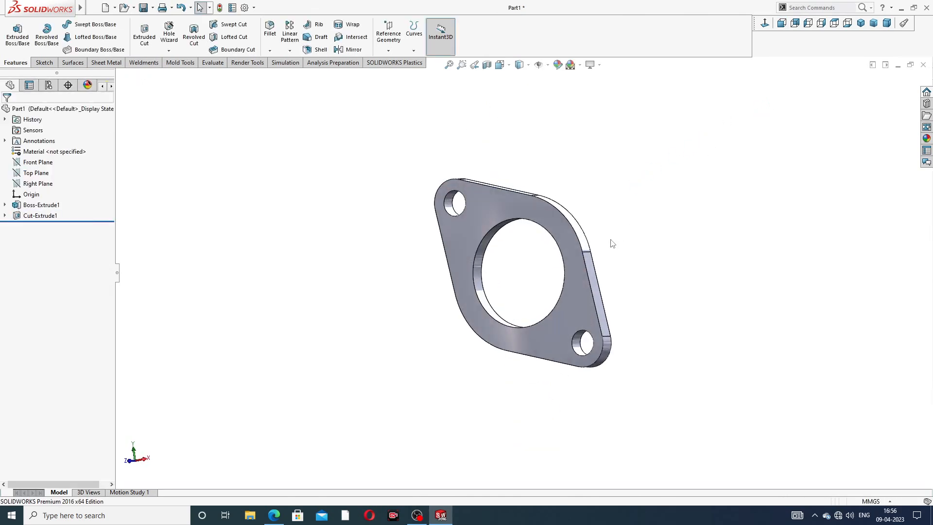
scroll(515, 281, down, 2)
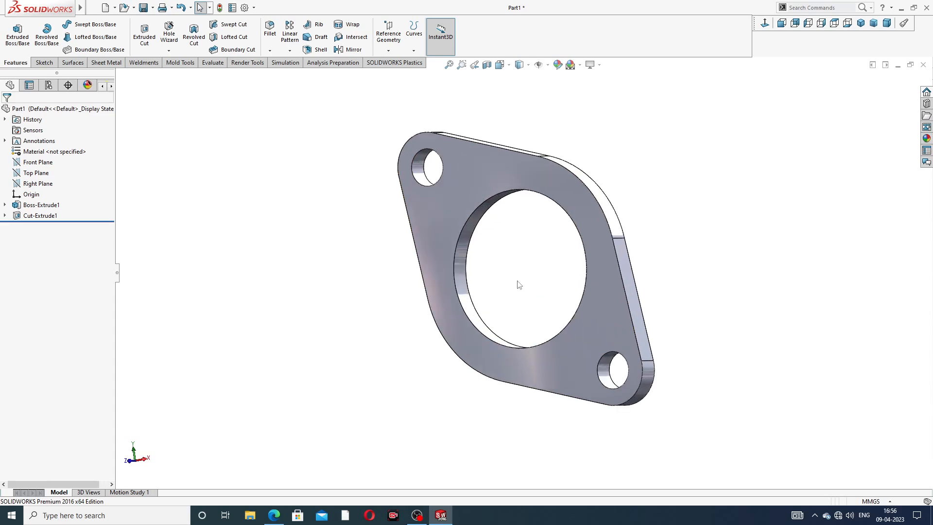
scroll(517, 284, up, 4)
middle_drag(522, 269, 493, 293)
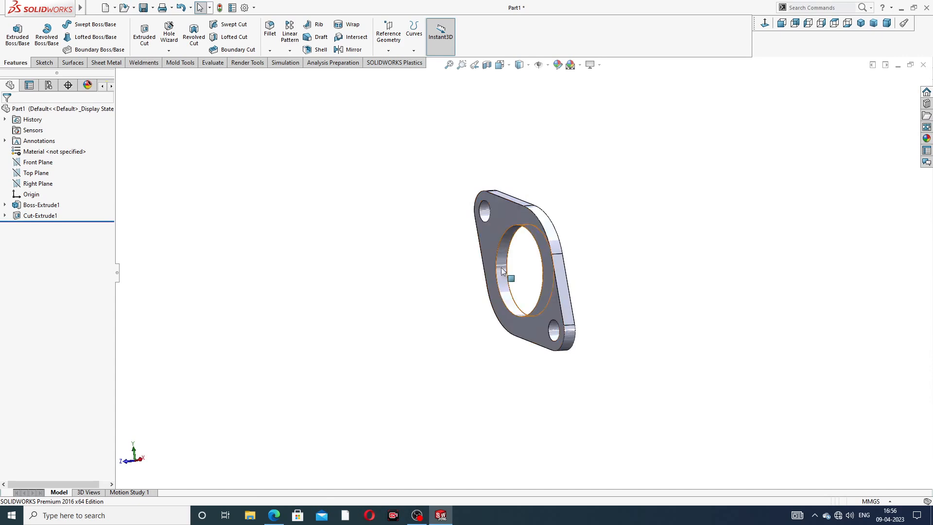
scroll(495, 297, down, 2)
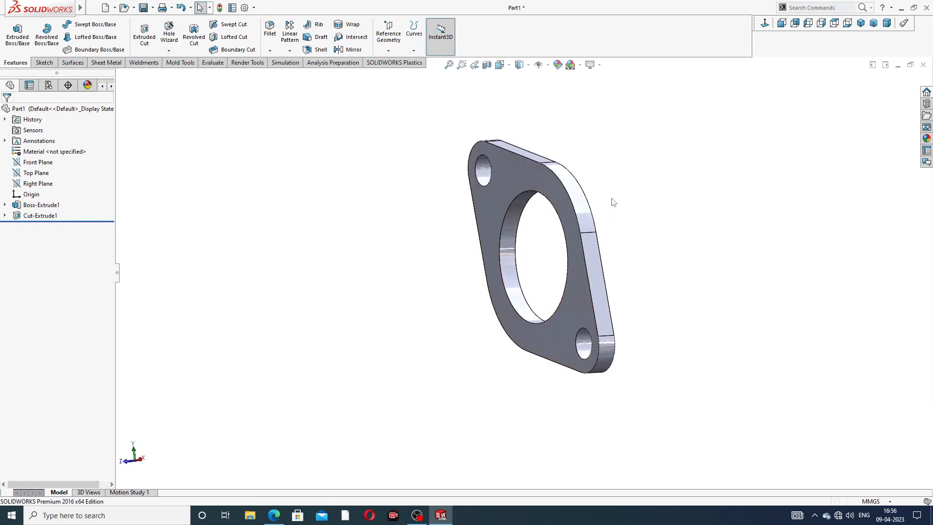
scroll(550, 259, up, 2)
scroll(550, 259, down, 2)
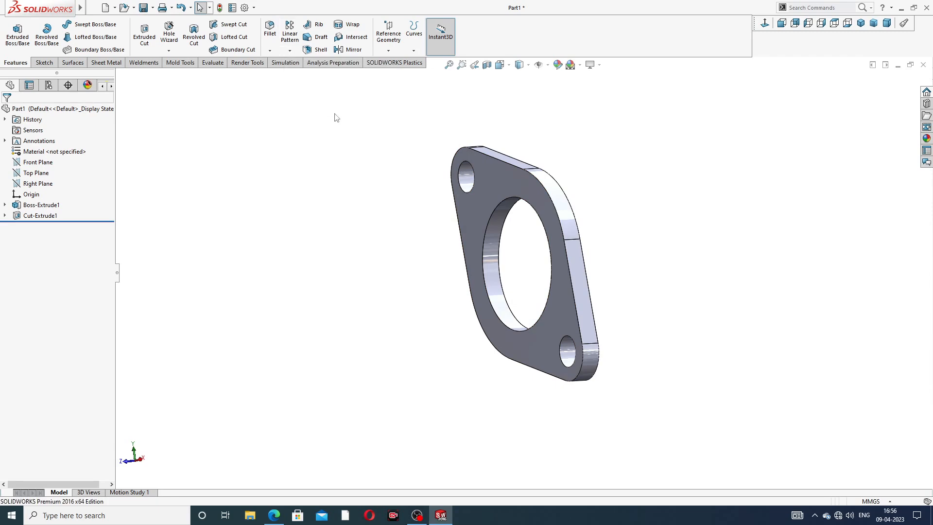
Step: On the flange's front face, sketch a horizontal centerline about 104 mm long from the origin toward negative X, and exit the sketch
click(485, 178)
click(524, 148)
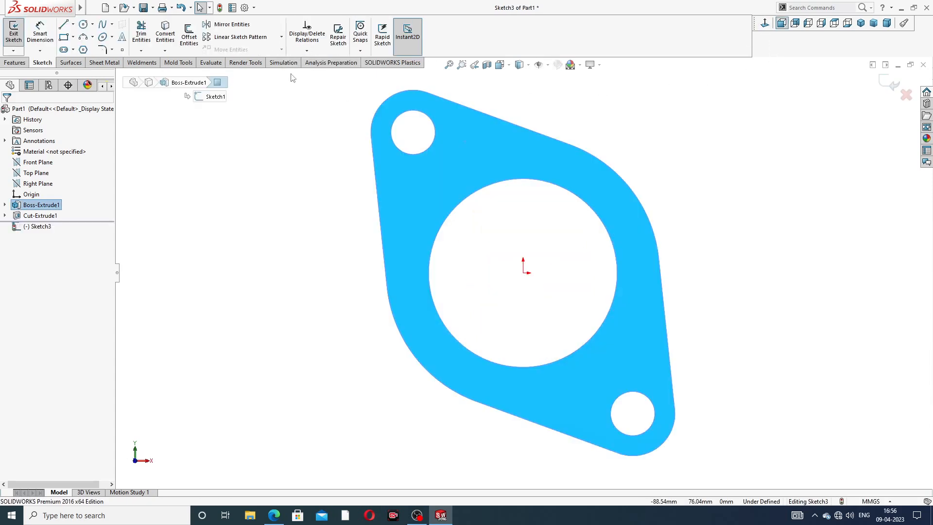
click(73, 23)
click(89, 49)
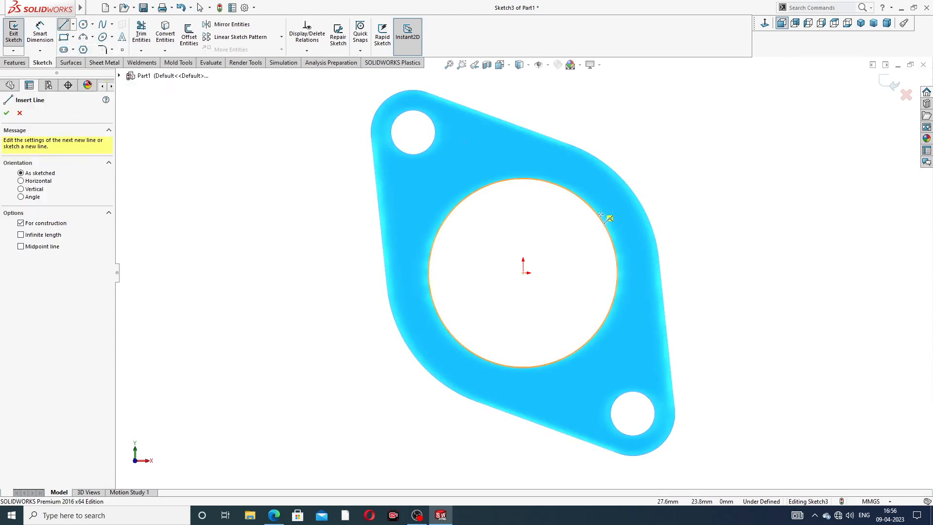
click(523, 273)
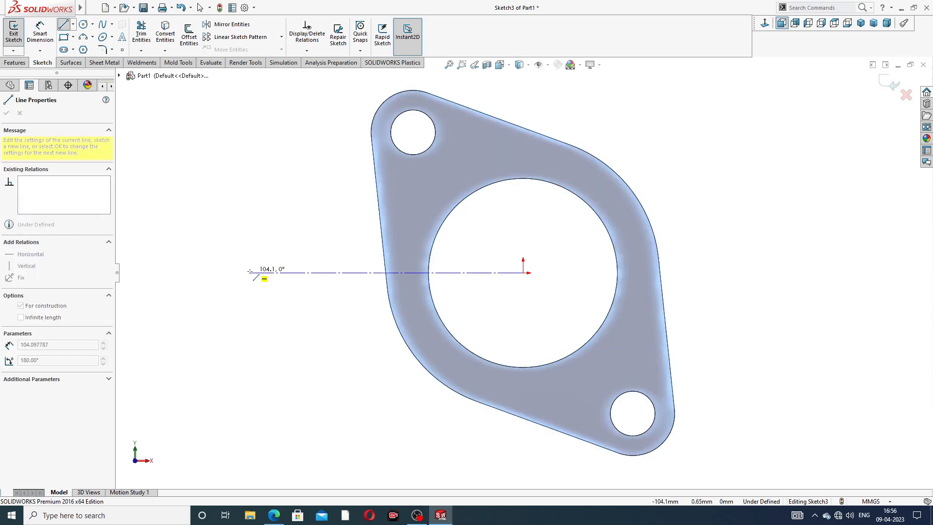
click(250, 271)
right_click(280, 234)
click(305, 238)
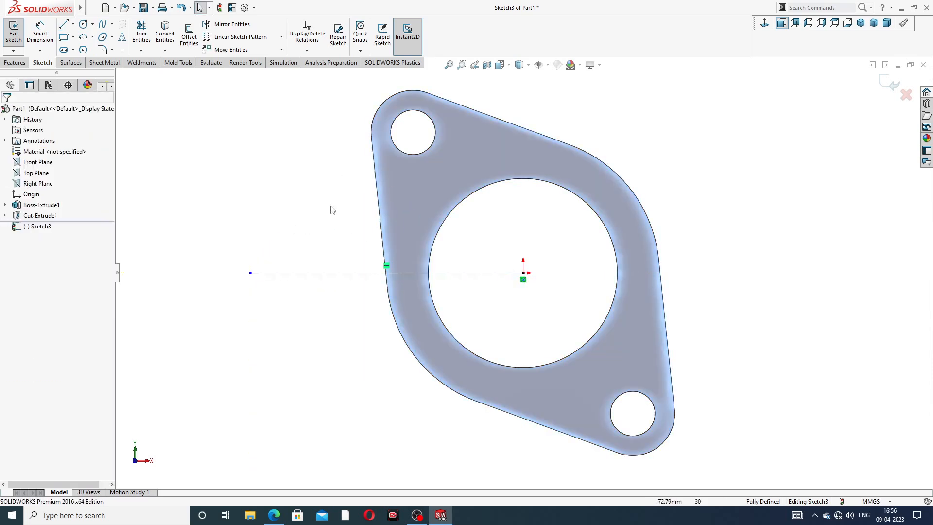
click(324, 273)
click(303, 197)
scroll(335, 201, up, 3)
scroll(292, 155, up, 2)
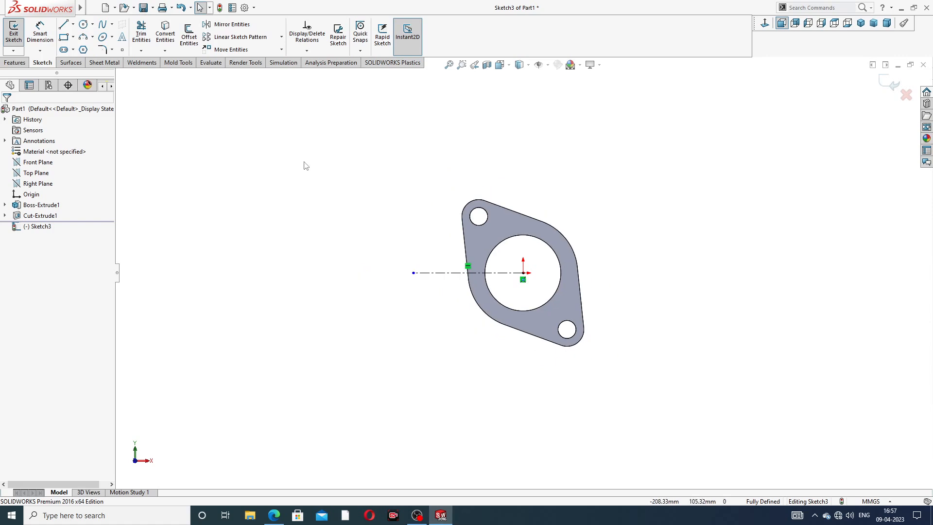
click(884, 86)
Step: Set up a linear pattern along the sketched horizontal centerline with 120 mm spacing and 4 instances
click(290, 51)
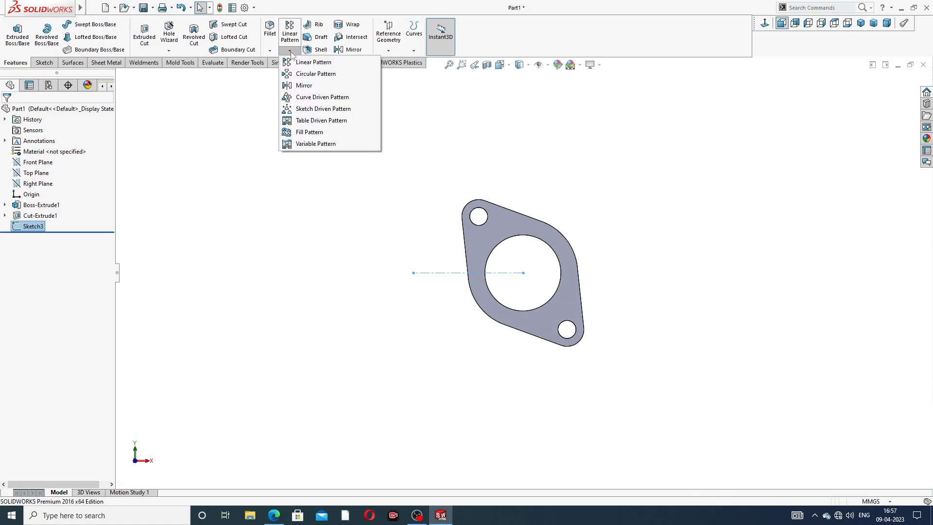
click(326, 64)
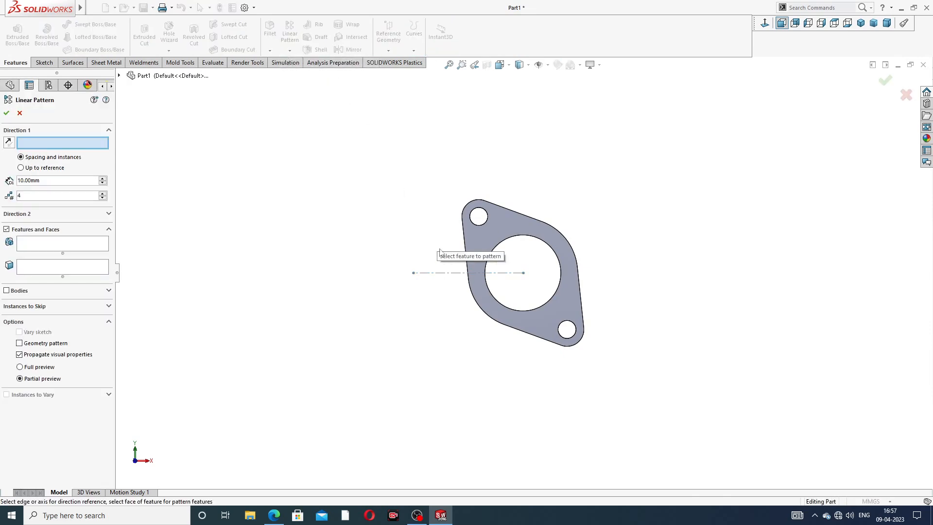
scroll(457, 298, down, 3)
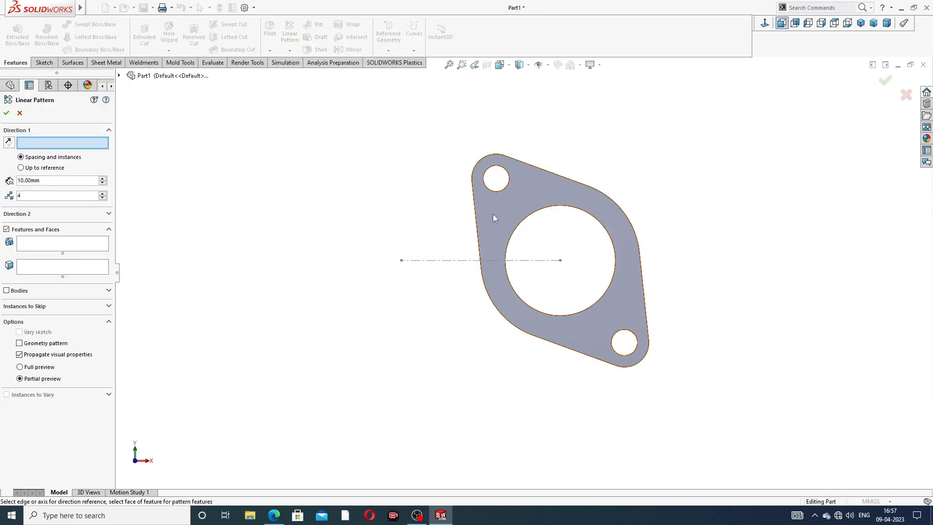
click(463, 260)
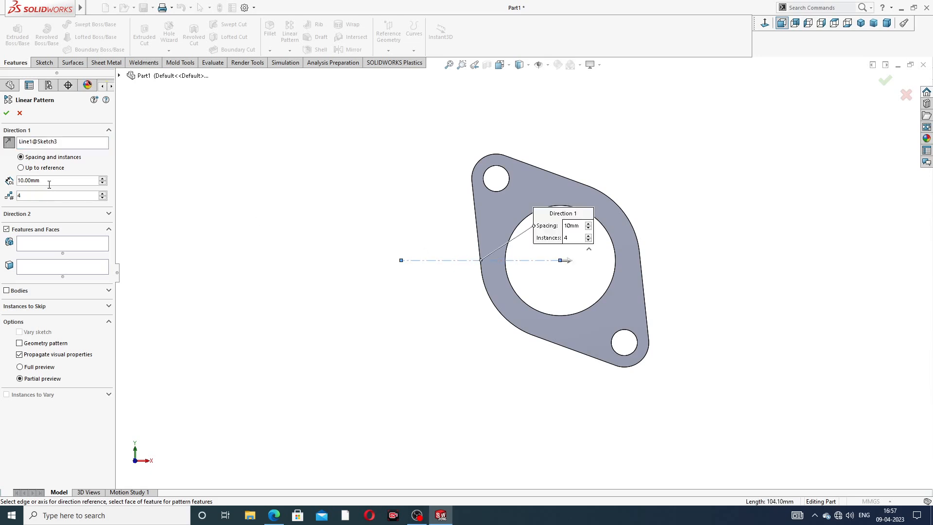
double_click(34, 181)
text(12)
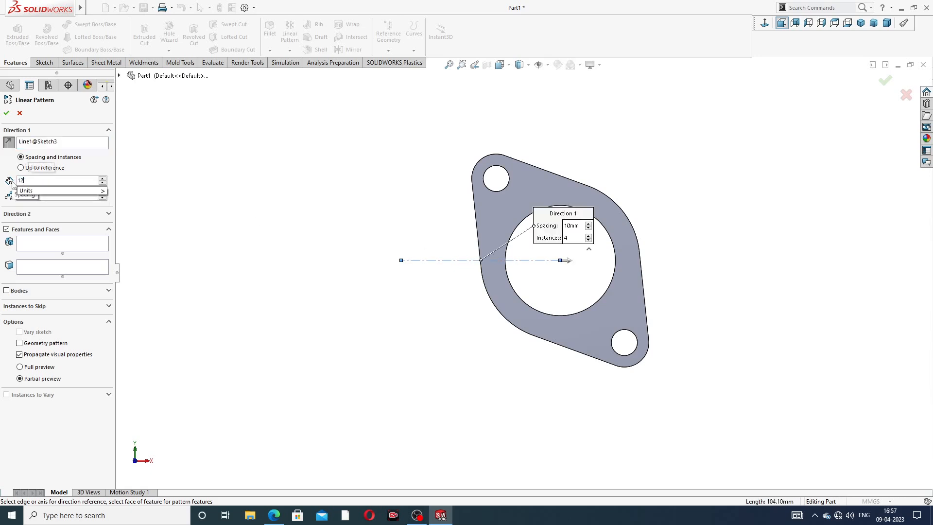
text(0)
key(Return)
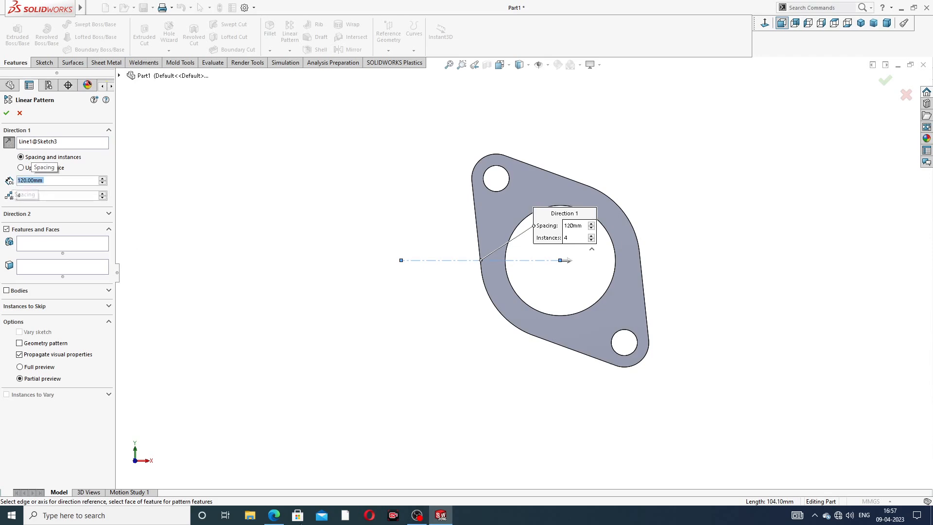
Step: Check the flange spacing on the drawing in the browser, and pattern the flange body in the reversed direction, toward negative X
click(279, 517)
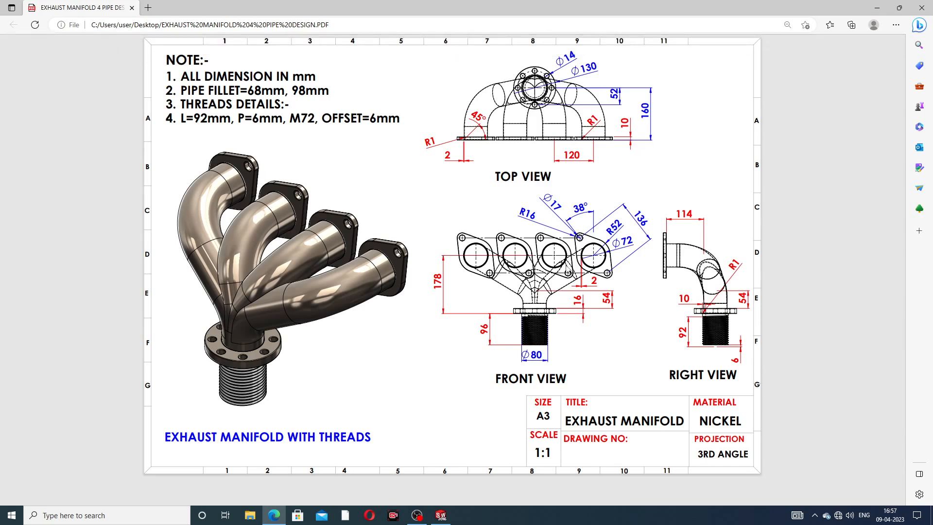
click(274, 515)
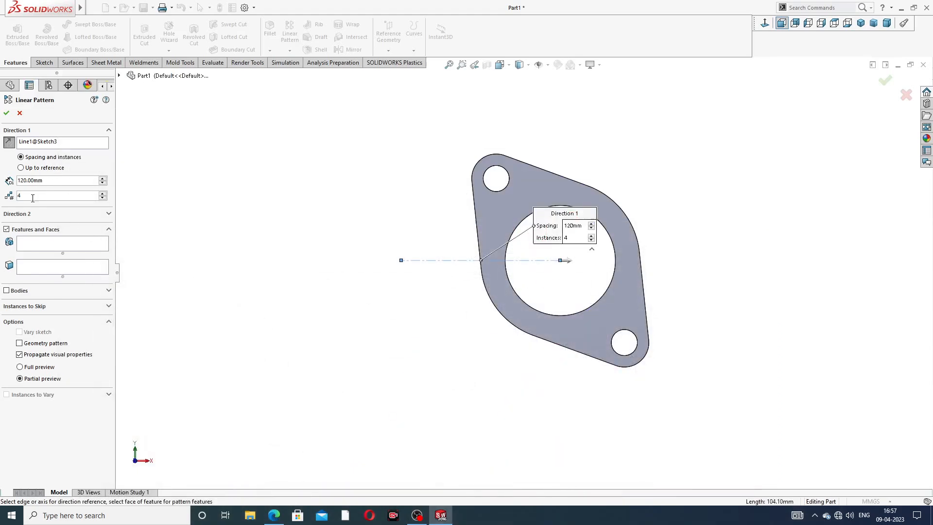
click(6, 291)
click(482, 208)
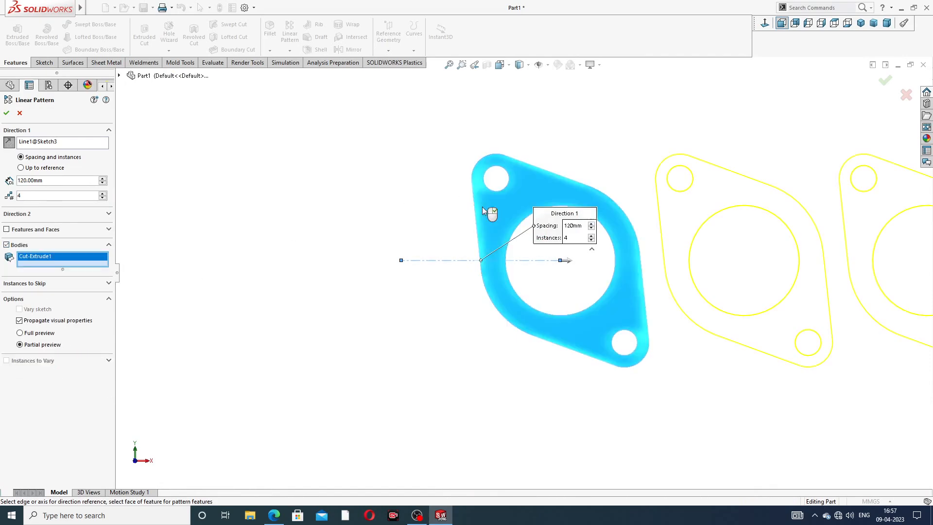
click(9, 141)
scroll(349, 210, up, 3)
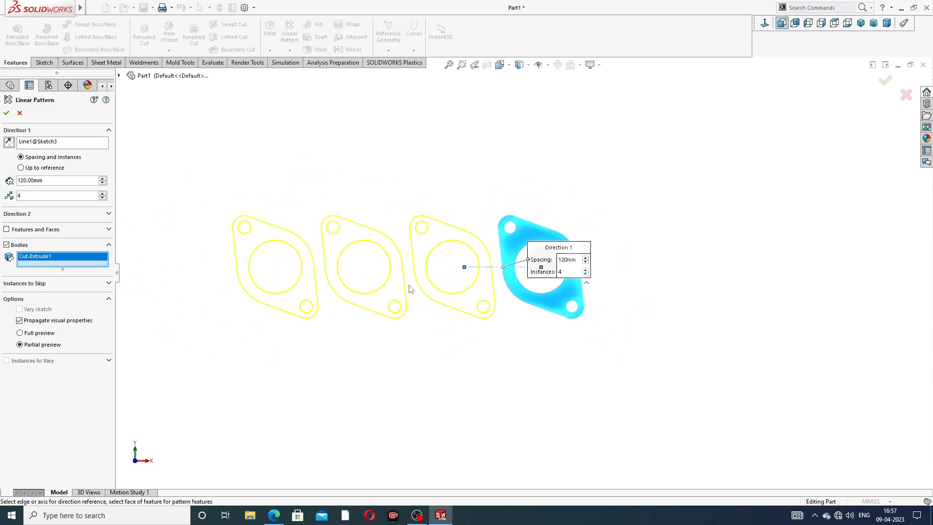
click(7, 115)
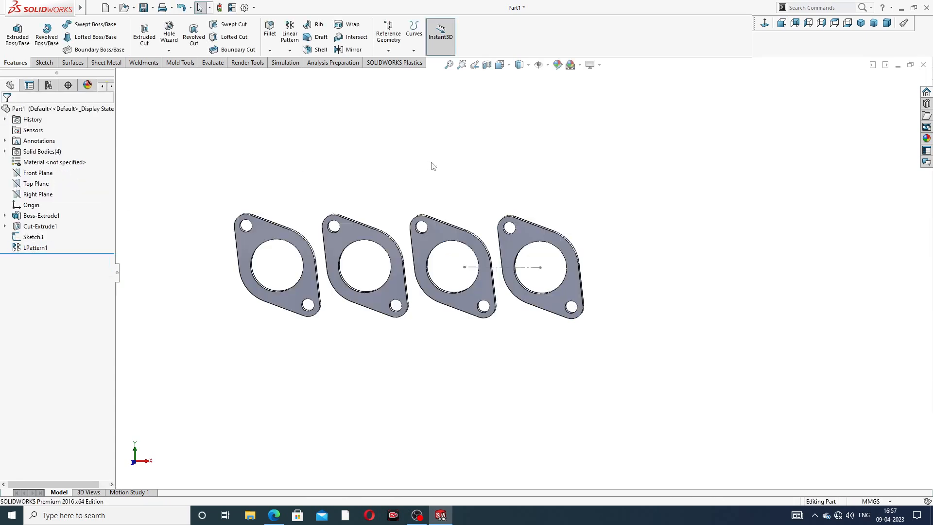
Step: Hide the horizontal centerline sketch used for the pattern and show the flanges in isometric view
scroll(492, 279, down, 4)
click(513, 257)
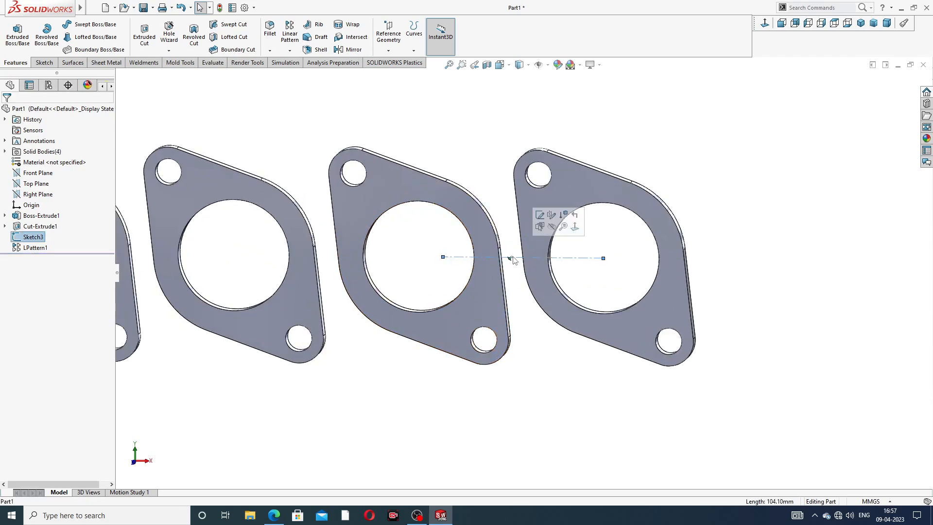
click(551, 227)
scroll(522, 272, up, 3)
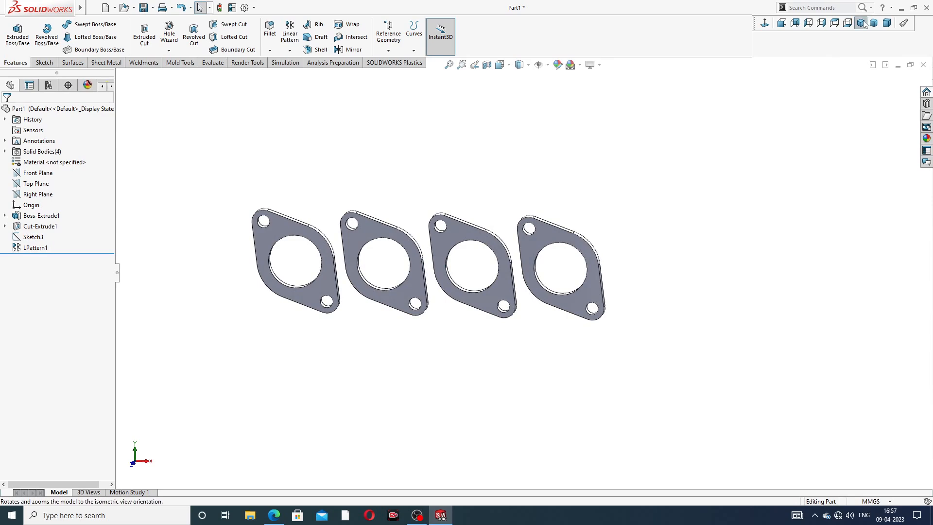
click(860, 22)
scroll(671, 202, up, 3)
middle_drag(622, 231, 637, 226)
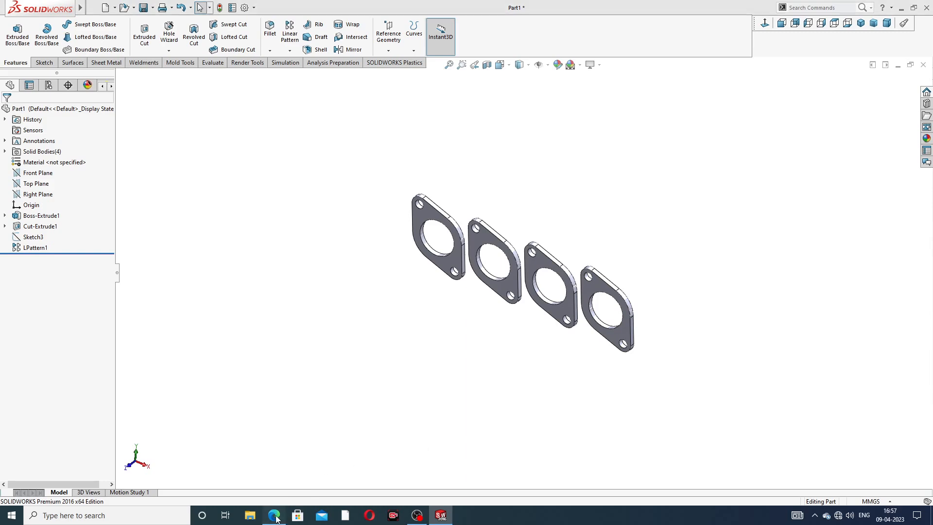
Step: Consult the manifold drawing in the browser and create a reference plane offset 178 mm below the Top Plane
click(274, 516)
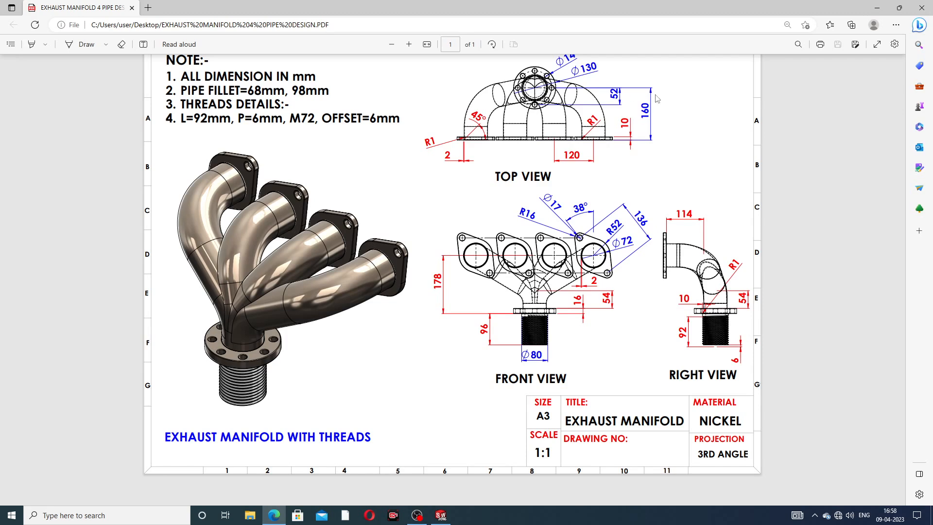
click(275, 515)
click(281, 516)
click(277, 517)
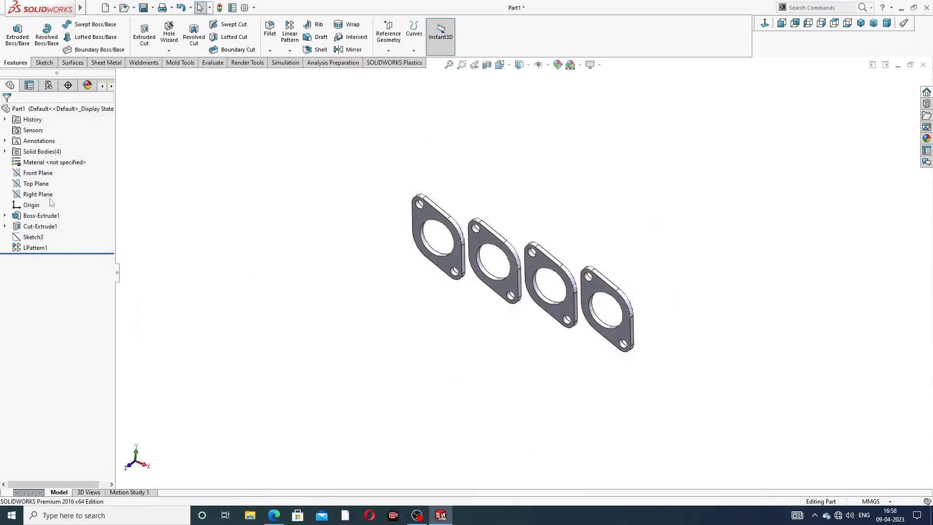
click(36, 183)
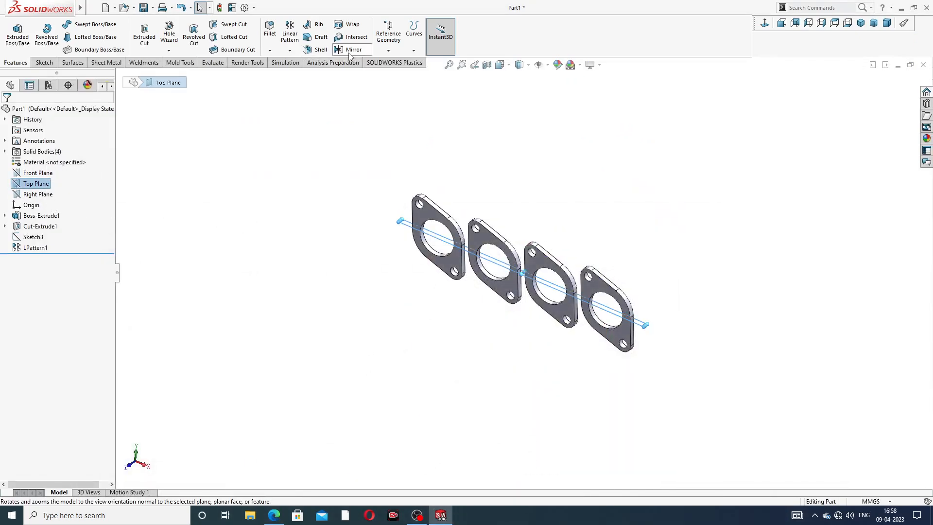
click(384, 51)
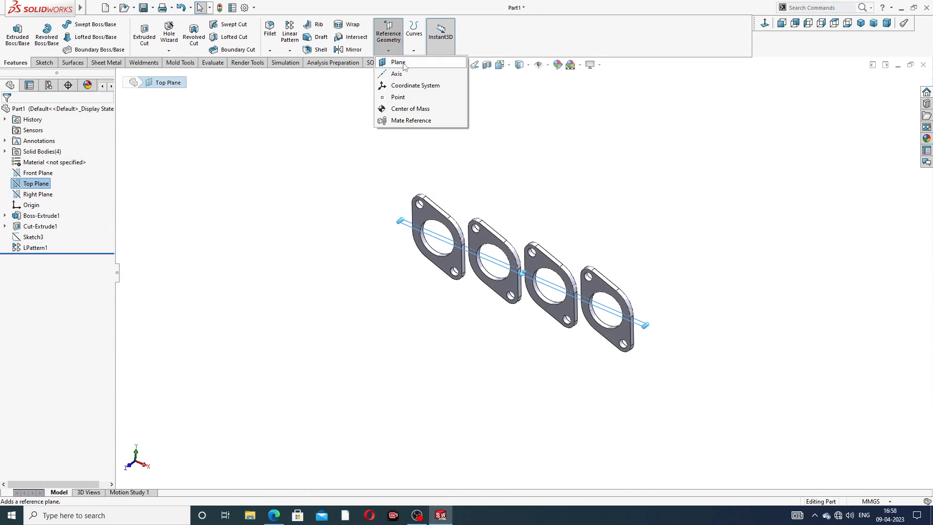
click(405, 63)
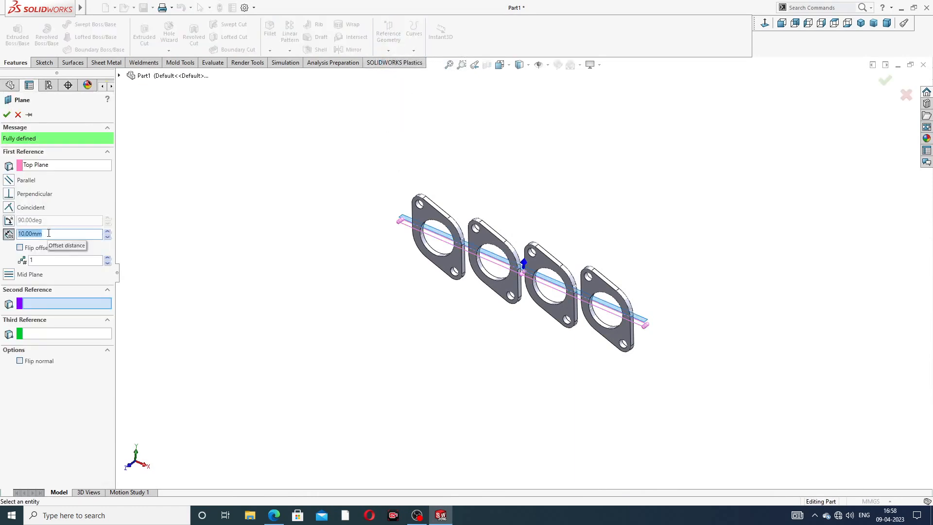
text(1)
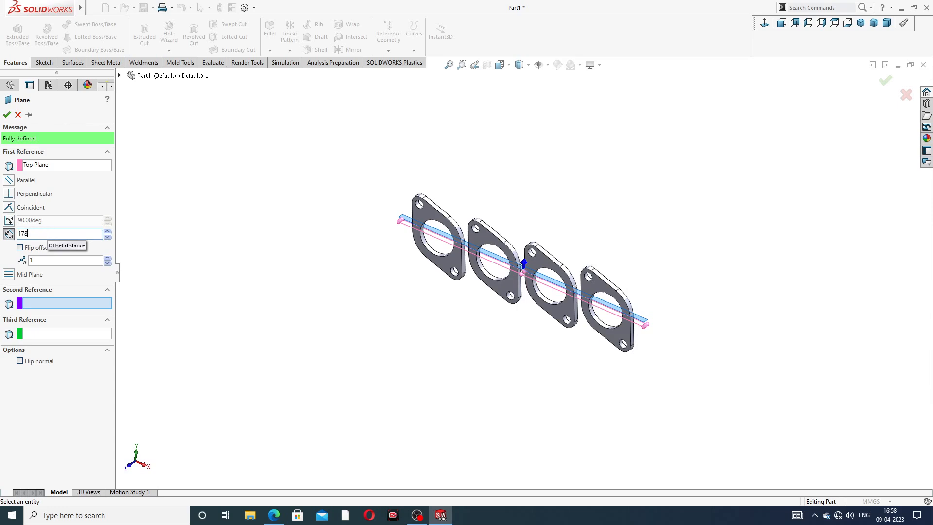
text(78)
key(Return)
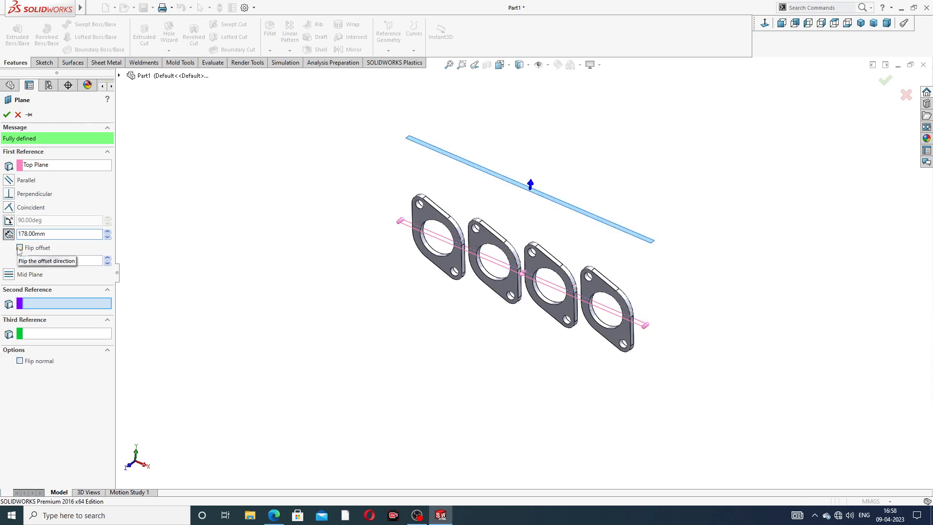
click(28, 251)
click(6, 114)
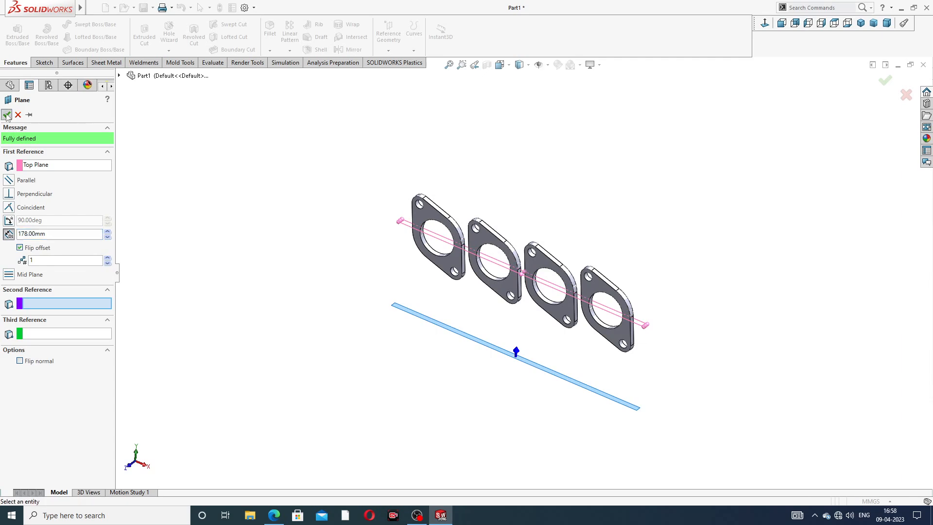
Step: Extend the offset plane's boundary toward negative Z behind the flanges and start a sketch on it, viewed normal to the plane
middle_drag(520, 241, 540, 286)
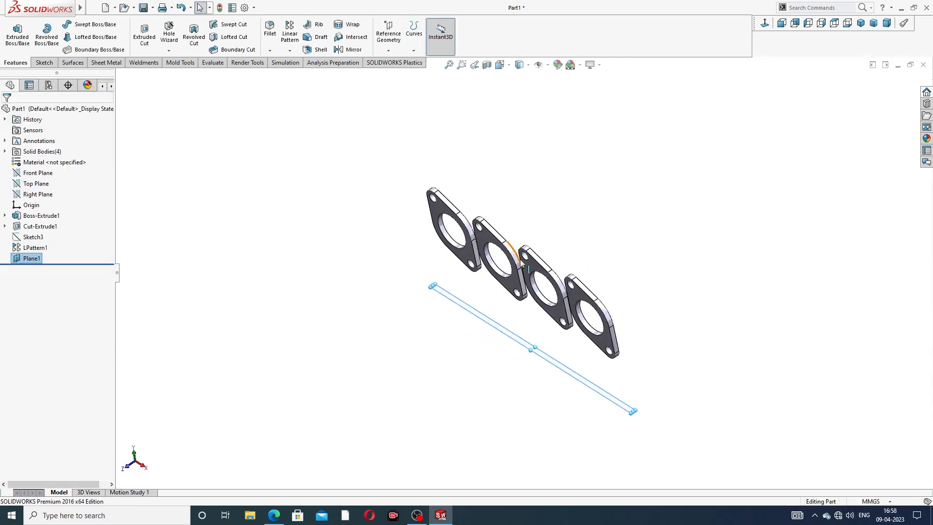
drag(536, 347, 577, 322)
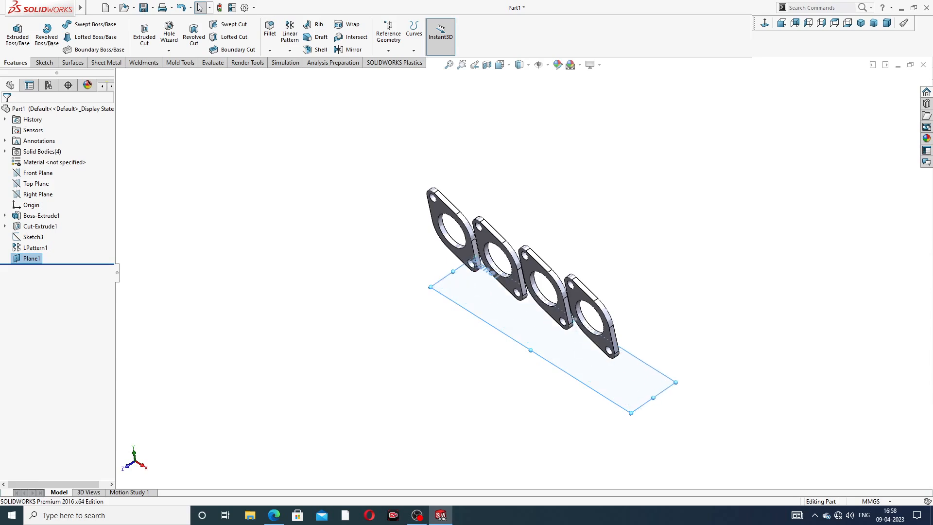
middle_drag(645, 218, 677, 191)
click(590, 369)
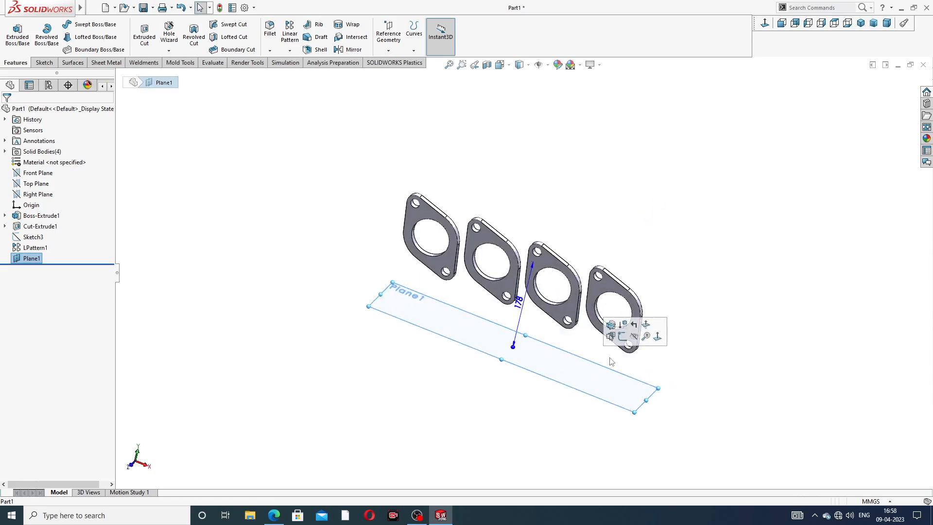
click(632, 328)
click(764, 23)
Step: Sketch a horizontal centerline about 4.3 mm long across the gap between the two middle flanges, joining their front corners
scroll(685, 94, up, 2)
scroll(536, 310, down, 1)
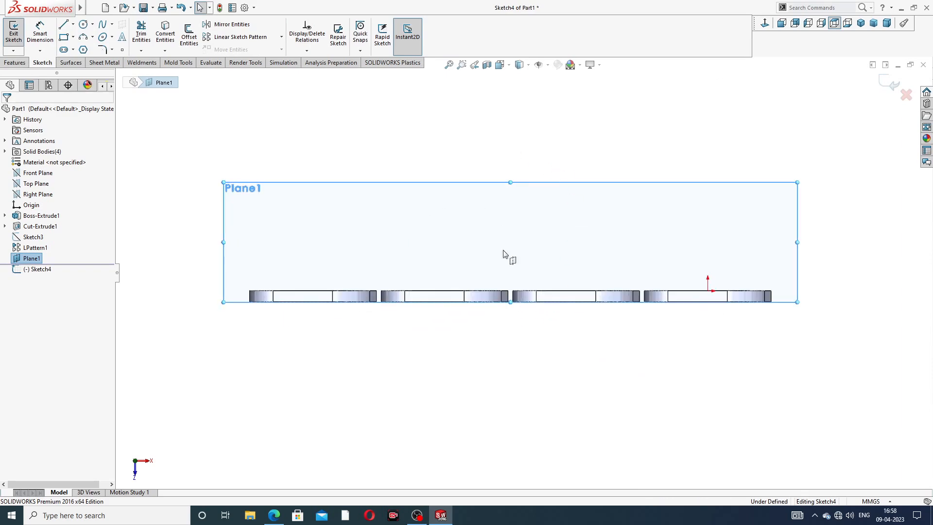
scroll(518, 291, down, 6)
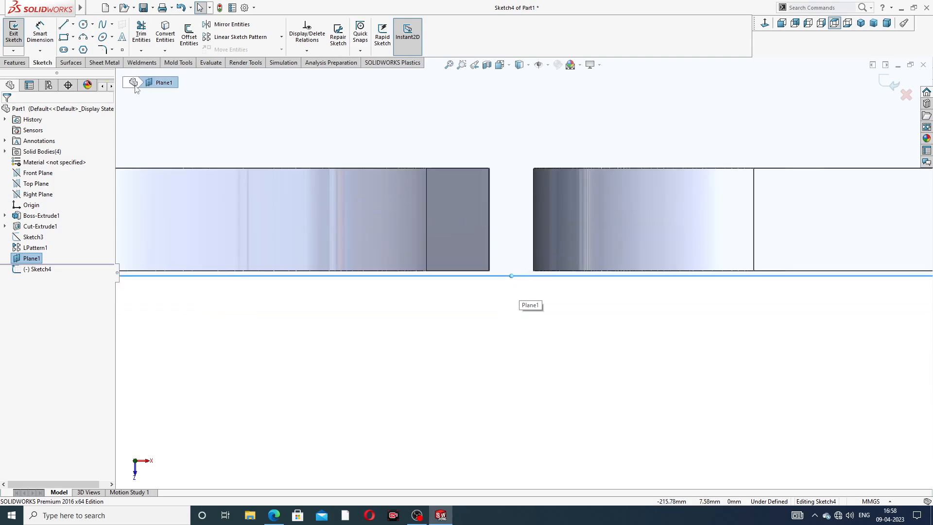
click(73, 25)
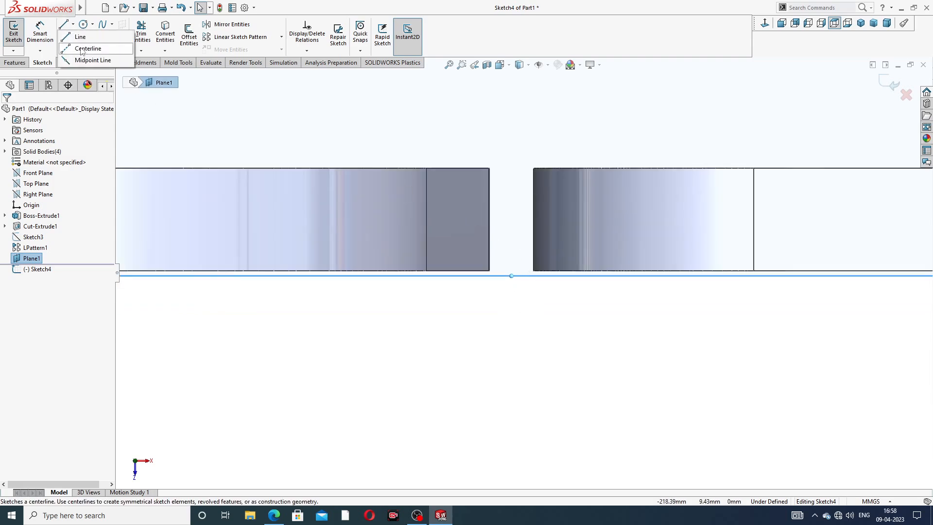
click(86, 46)
scroll(442, 292, down, 4)
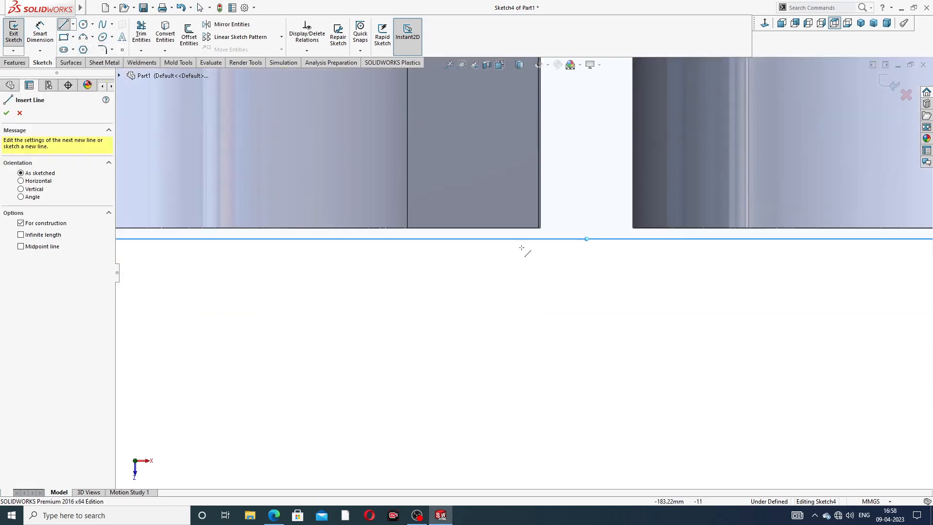
click(540, 227)
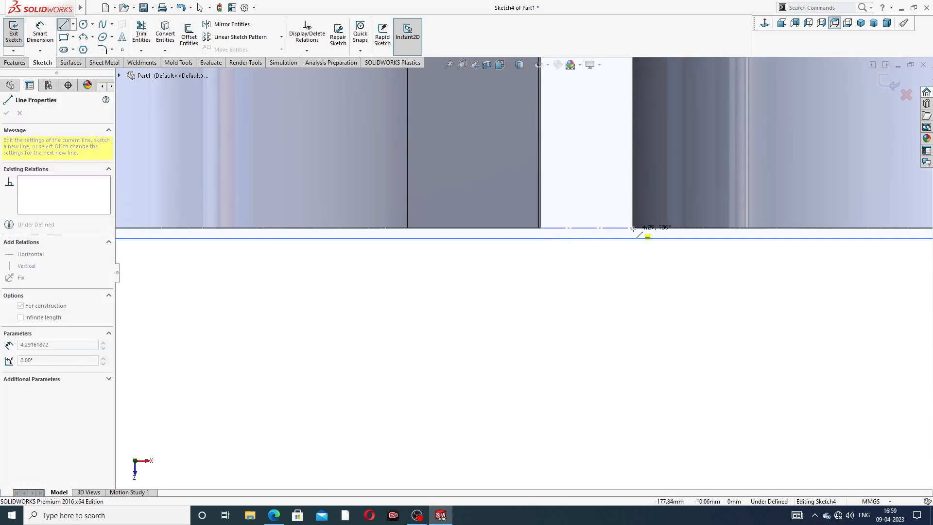
click(634, 228)
scroll(621, 233, up, 5)
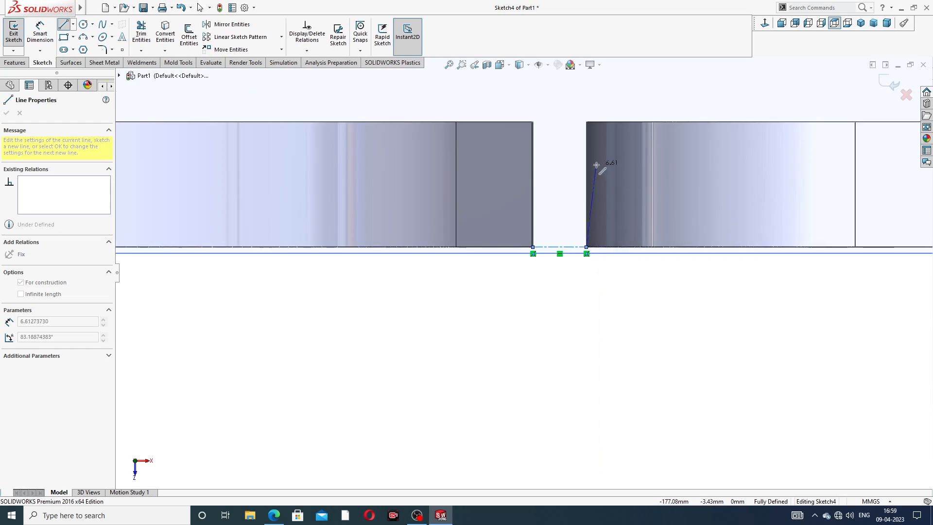
right_click(601, 146)
click(622, 152)
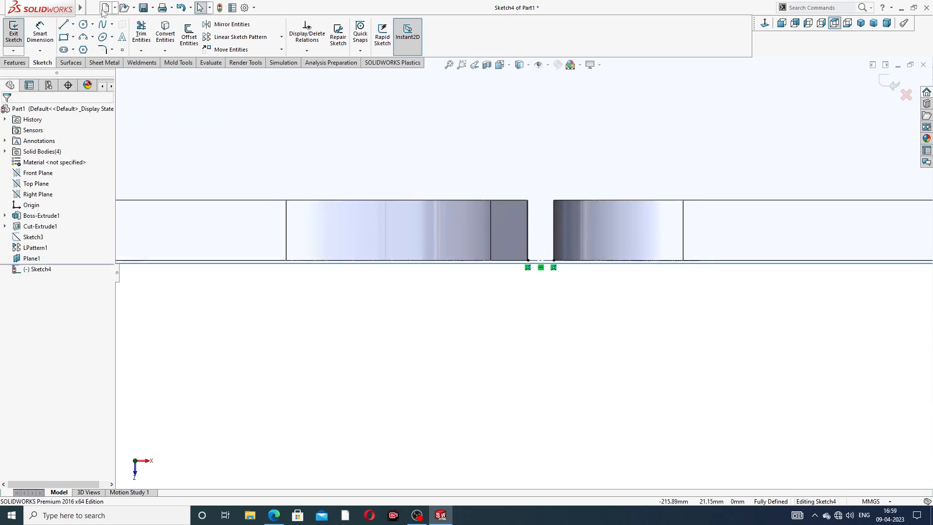
Step: Sketch a vertical centerline about 88 mm long toward negative Z from the midpoint of the short horizontal centerline
click(73, 26)
click(87, 48)
scroll(510, 202, up, 3)
scroll(517, 233, down, 4)
scroll(539, 257, down, 4)
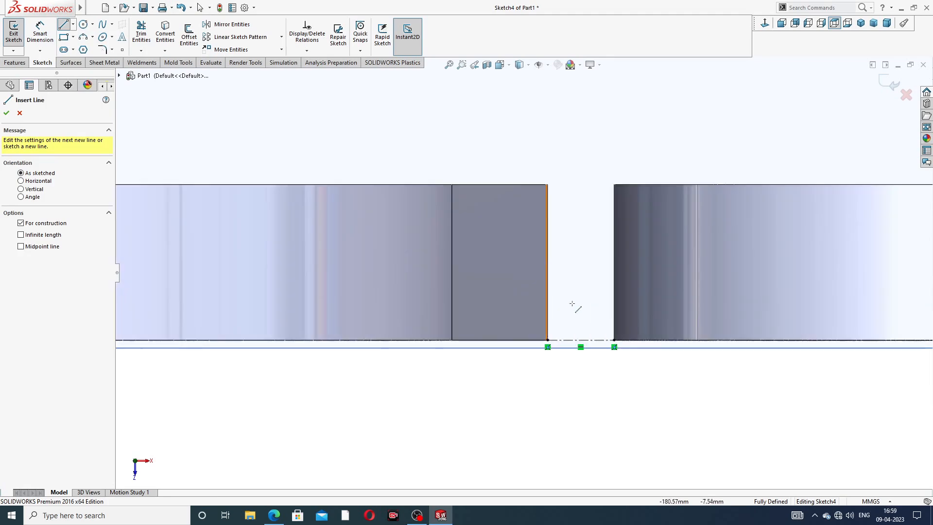
click(580, 339)
scroll(593, 245, up, 5)
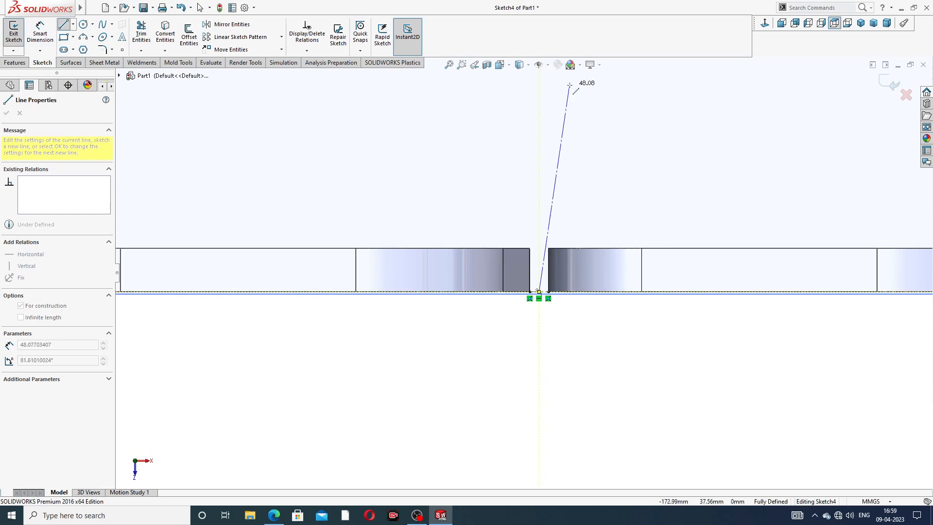
scroll(544, 160, up, 3)
click(531, 97)
right_click(574, 104)
click(611, 116)
Step: Hide the offset reference plane while keeping its sketch open
scroll(606, 122, up, 5)
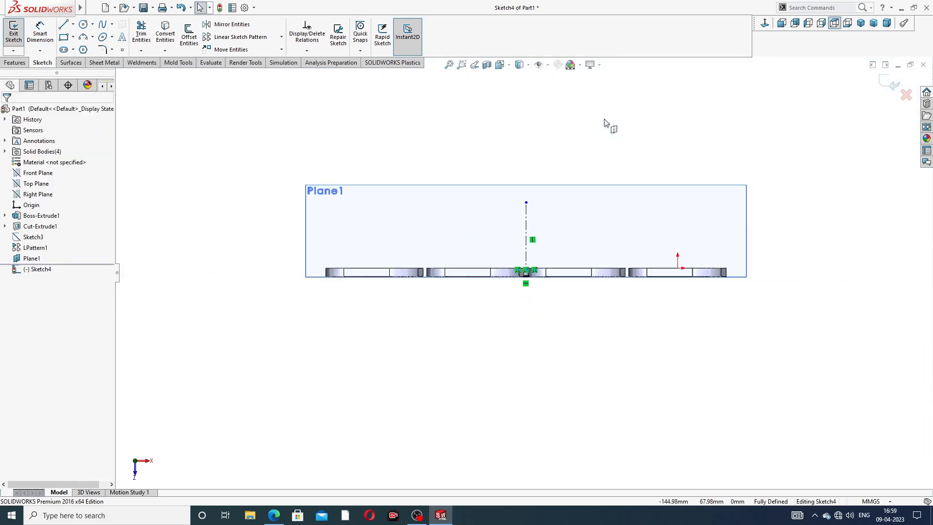
click(583, 193)
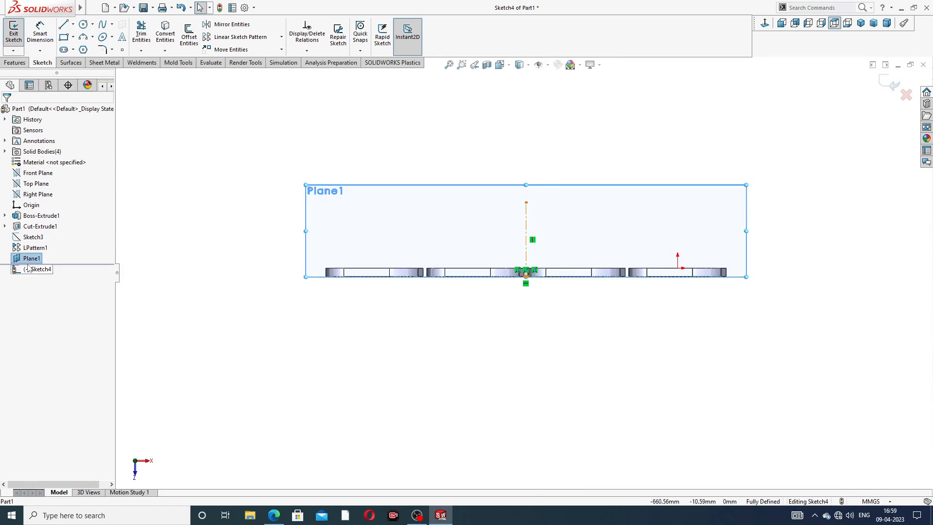
click(501, 85)
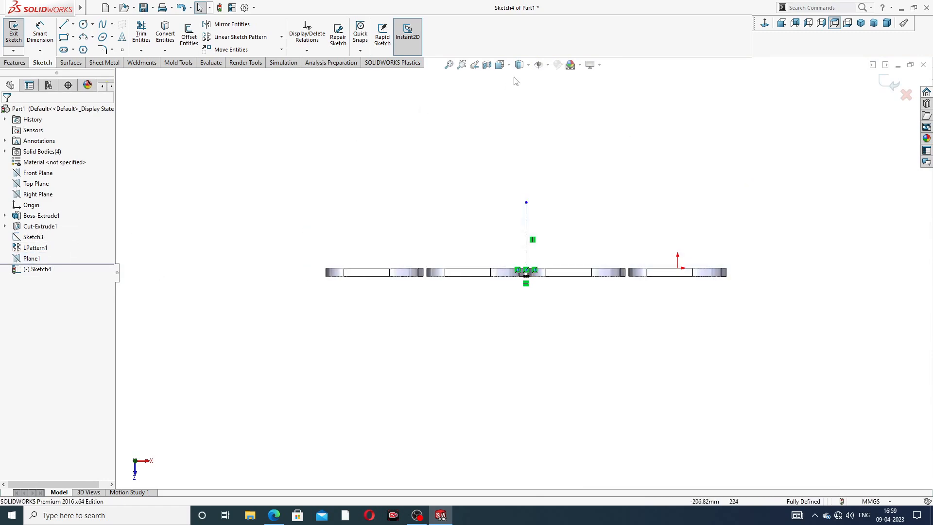
Step: Sketch a circle about 73 mm in diameter centered on the free end of the vertical centerline
scroll(503, 222, down, 4)
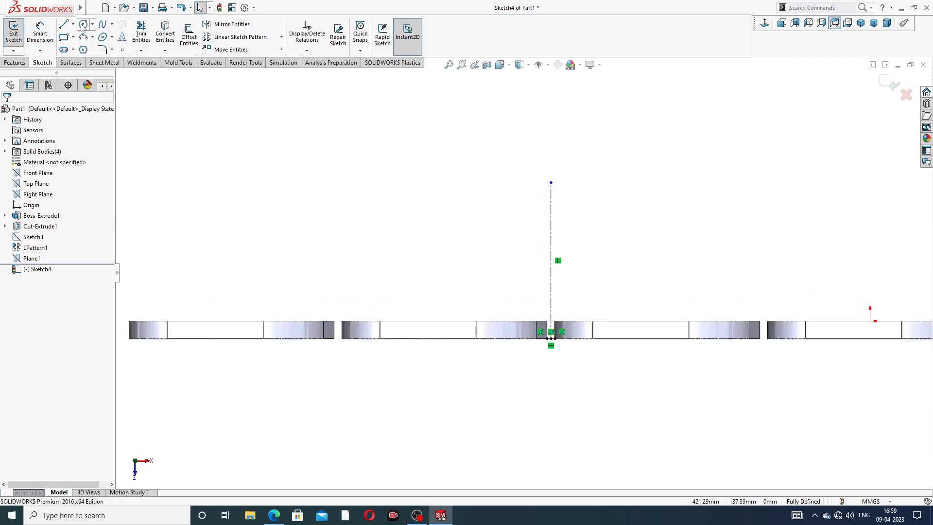
click(83, 26)
click(550, 182)
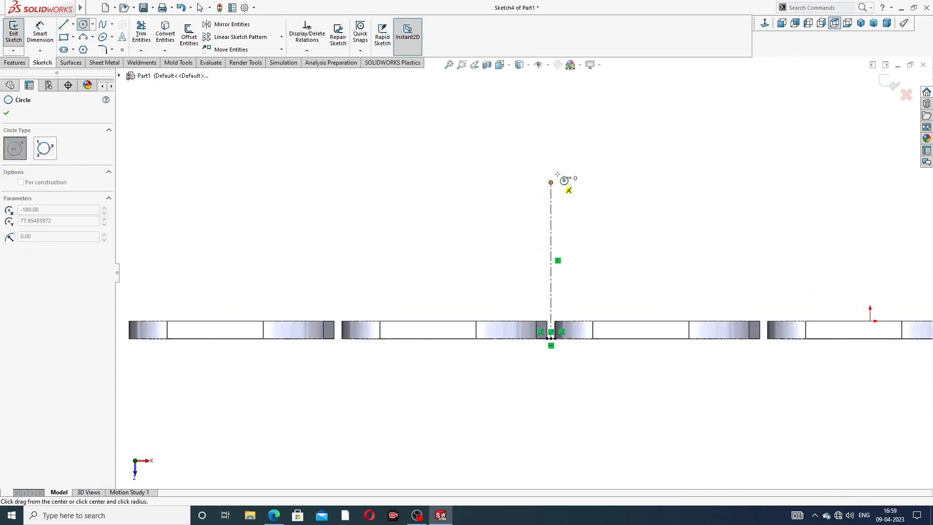
click(588, 126)
right_click(646, 102)
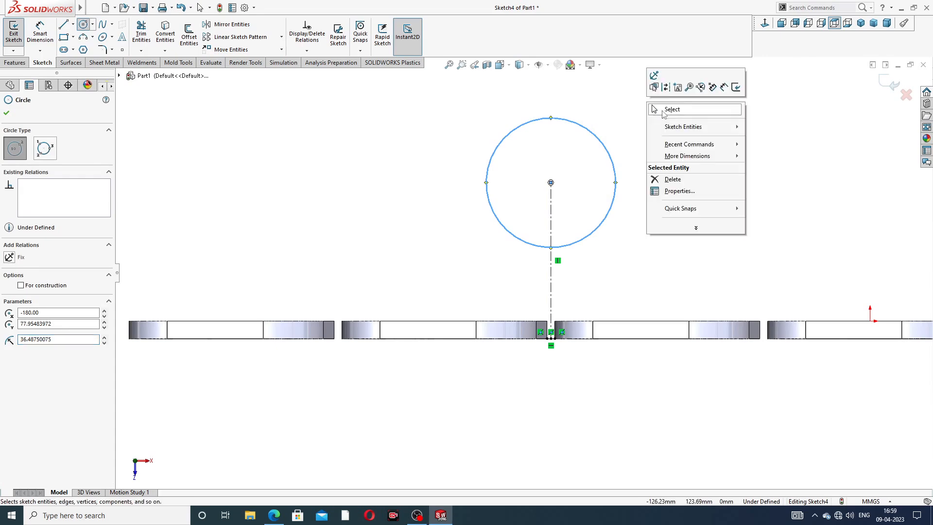
click(661, 111)
Step: Try to dimension the circle's diameter as 130 mm with a vertical linear-style dimension
click(40, 33)
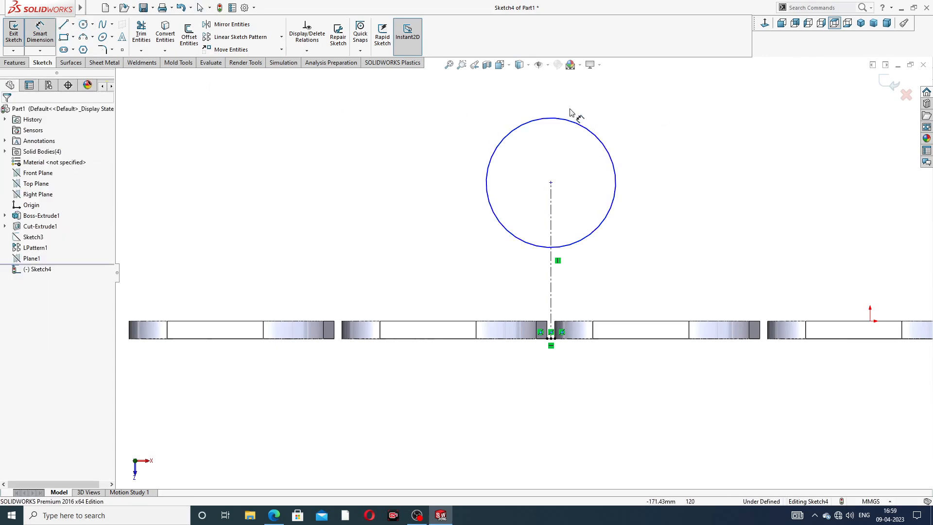
click(584, 128)
click(651, 122)
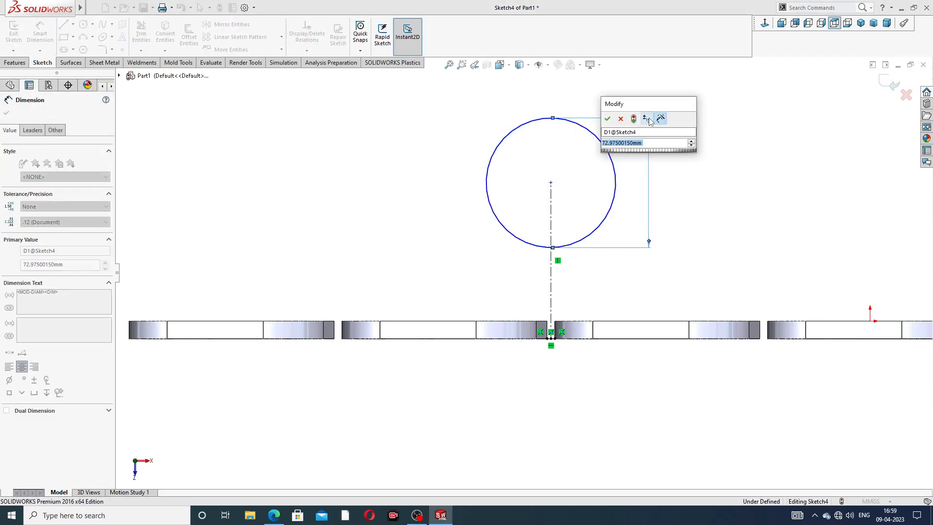
text(130)
key(Return)
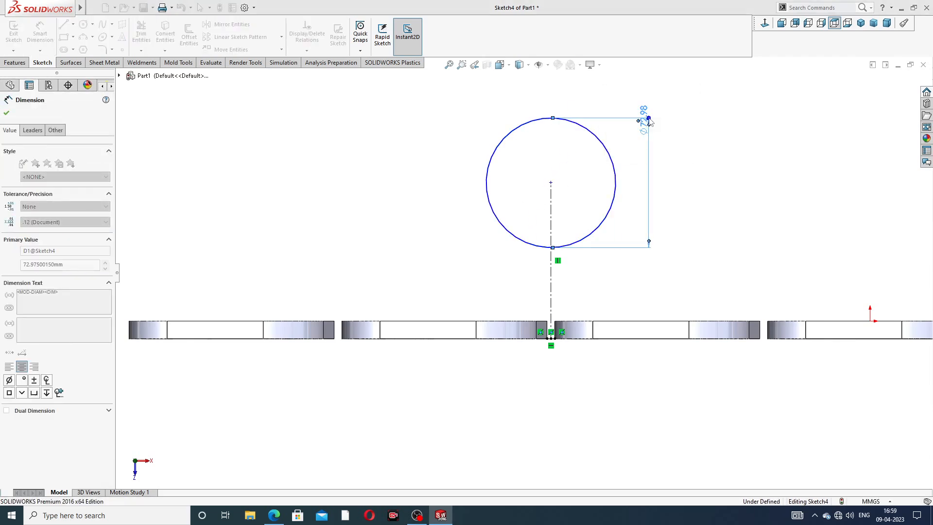
drag(658, 79, 628, 192)
key(Escape)
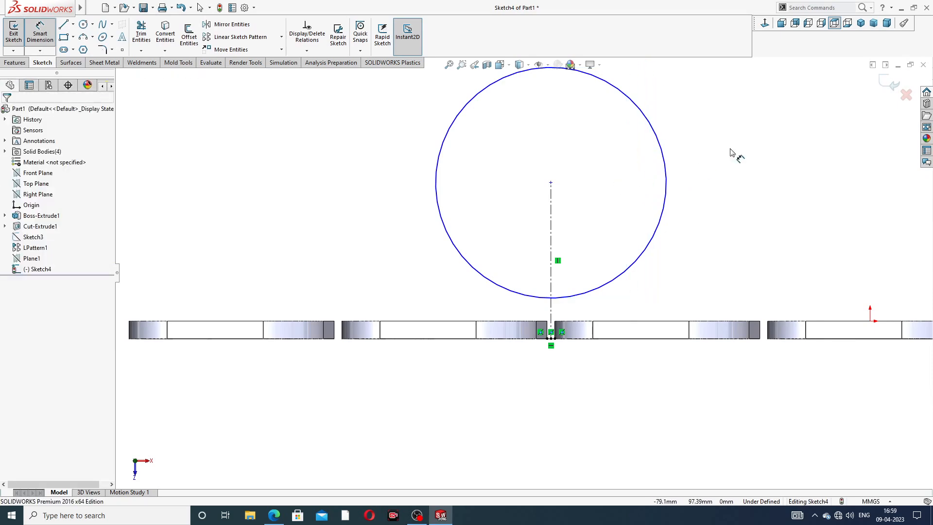
Step: Dimension the circle's diameter as 130 mm with a diagonal diameter dimension
scroll(714, 150, up, 5)
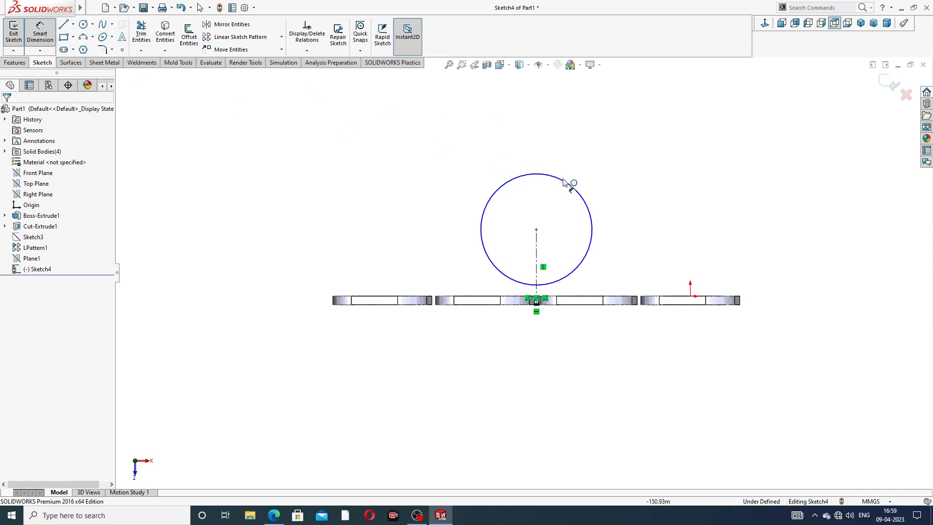
click(570, 185)
click(606, 143)
text(130)
key(Return)
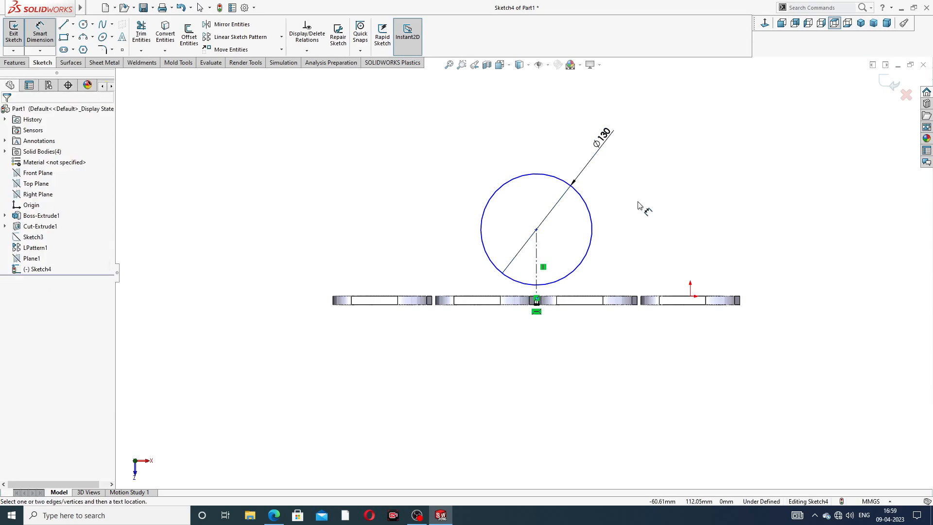
Step: Dimension the distance from the circle's center to the midpoint of the short horizontal centerline as 160 mm
scroll(559, 203, down, 3)
click(538, 194)
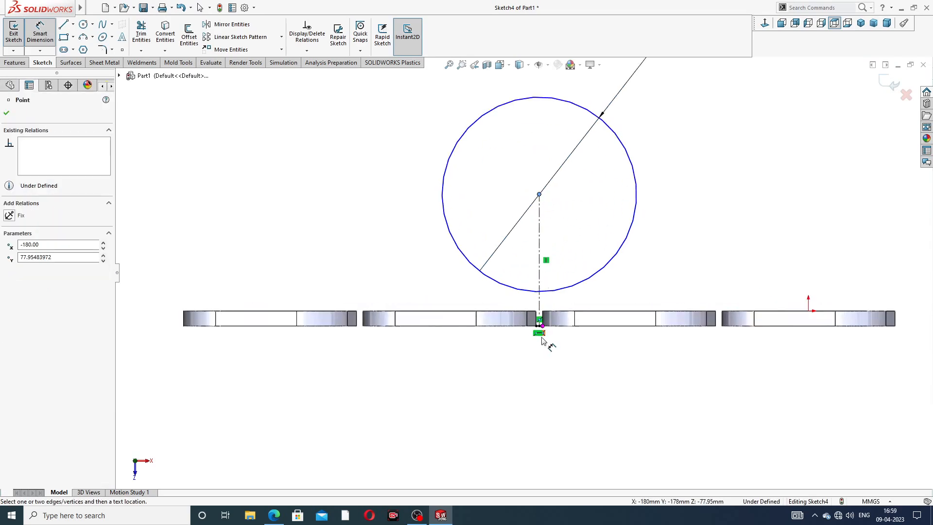
scroll(540, 331, down, 4)
click(528, 289)
scroll(767, 166, up, 4)
click(739, 169)
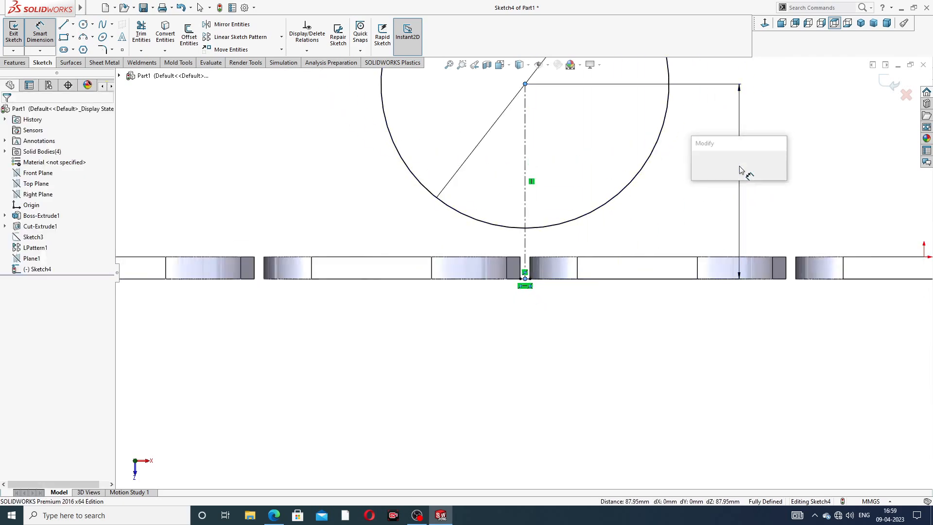
text(1)
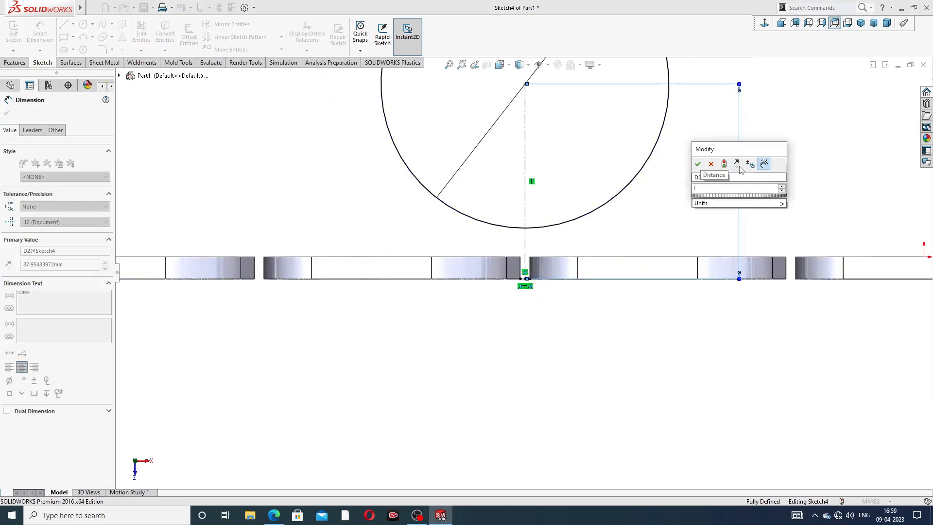
text(60)
key(Return)
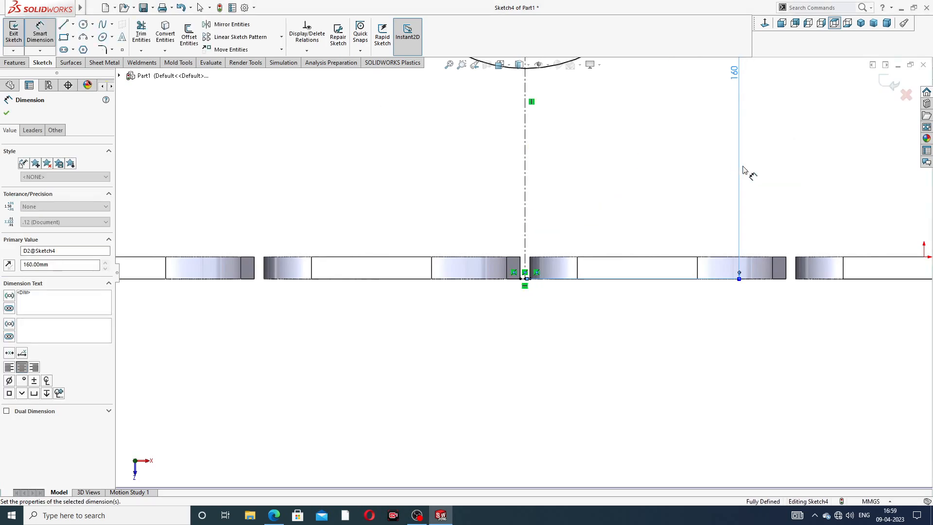
key(f)
right_click(659, 105)
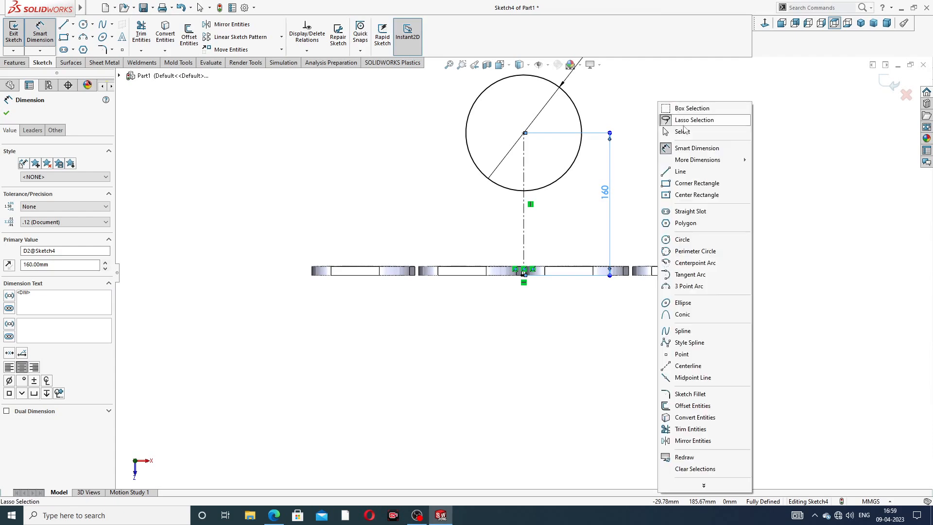
click(670, 131)
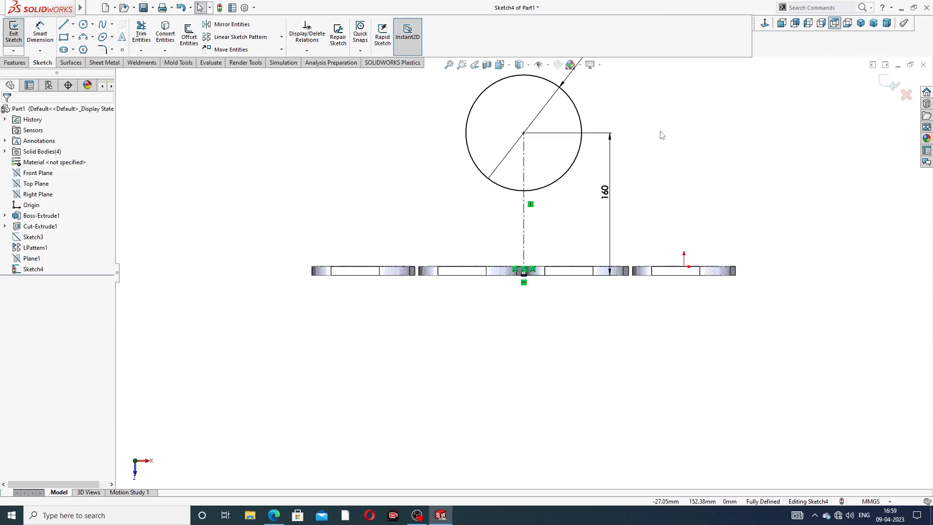
Step: Consult the manifold drawing in the browser and extrude the 130 mm circle 16 mm as the collector flange disc
click(273, 515)
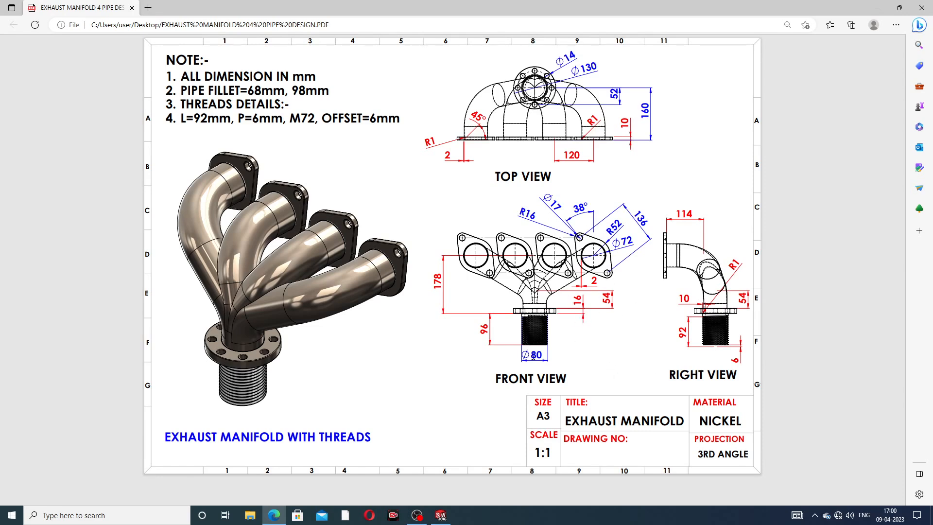
click(274, 515)
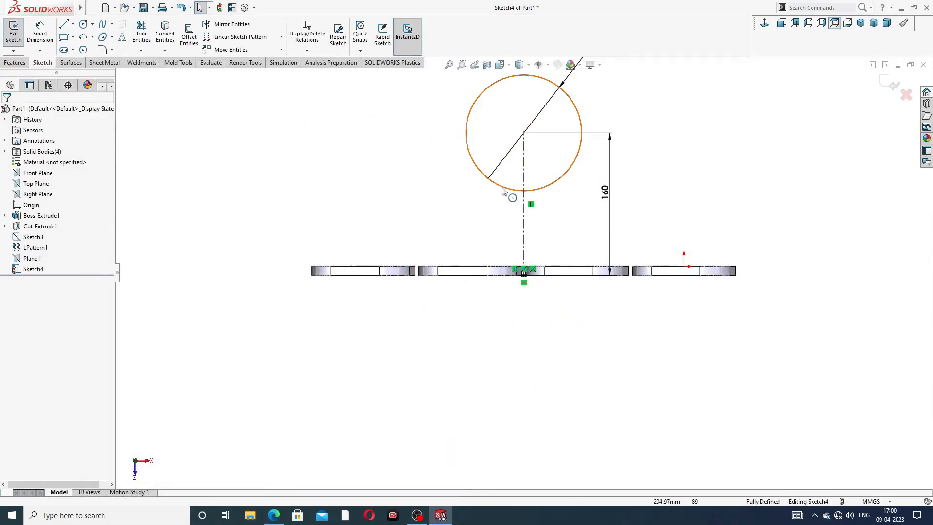
scroll(546, 148, up, 4)
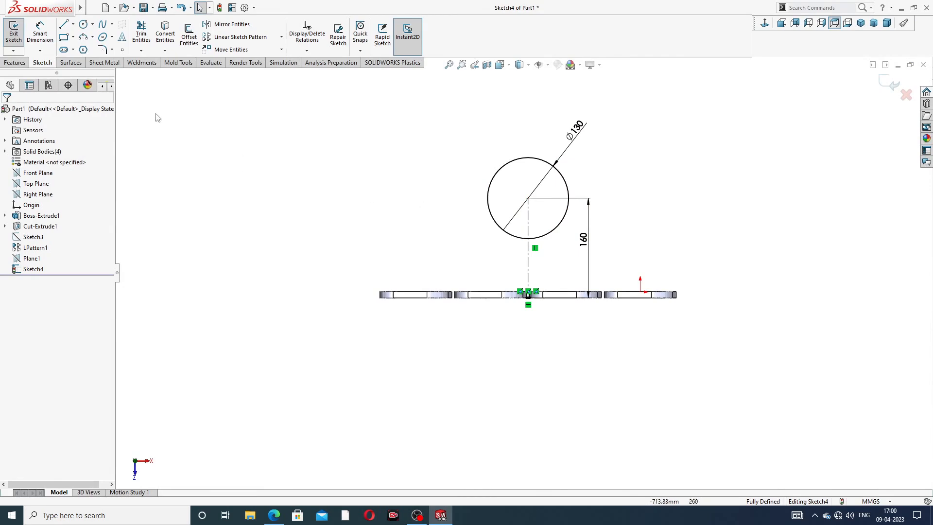
click(23, 63)
click(18, 34)
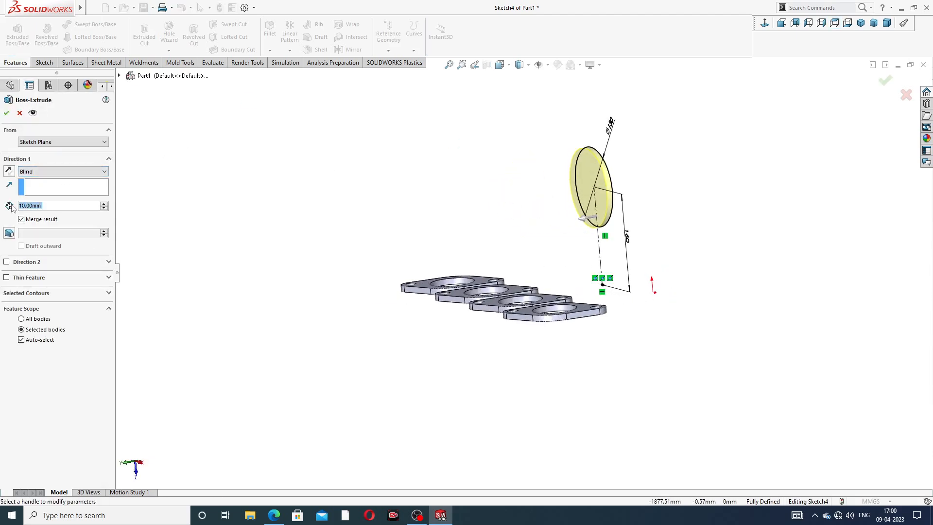
text(16)
key(Return)
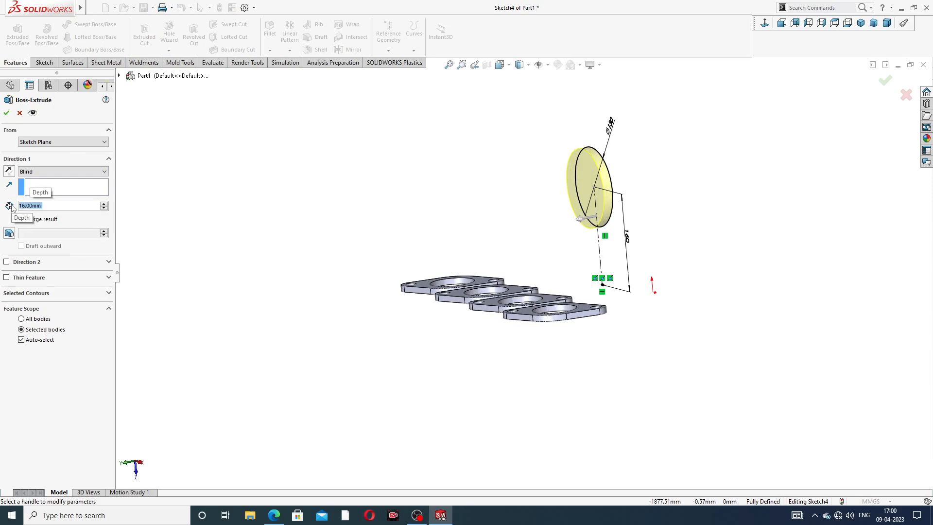
click(6, 113)
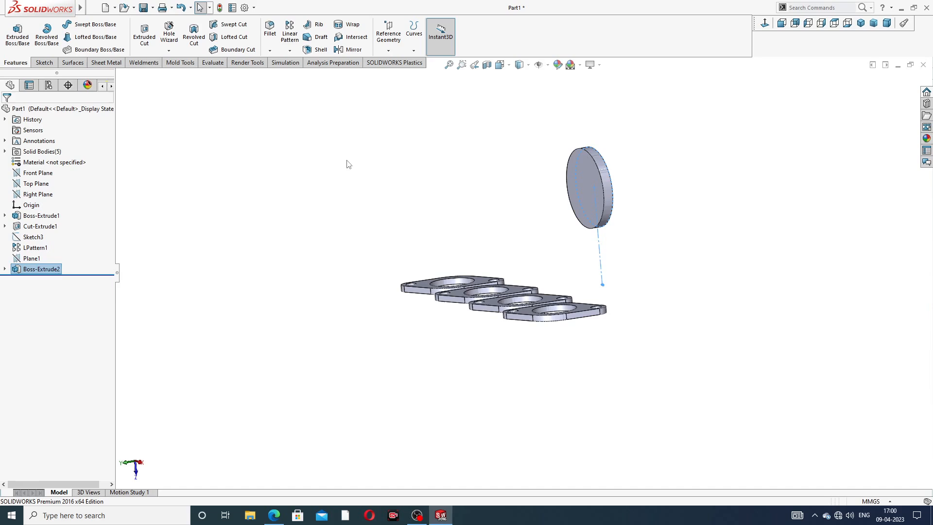
Step: Start a sketch on the disc's face that points away from the pipe flanges, viewed normal to it
middle_drag(691, 181, 573, 191)
click(572, 191)
click(627, 170)
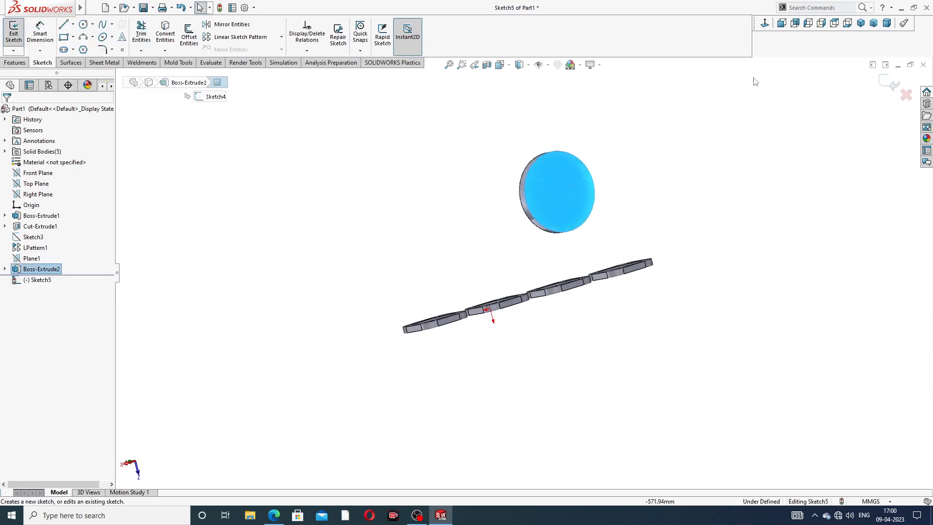
click(765, 23)
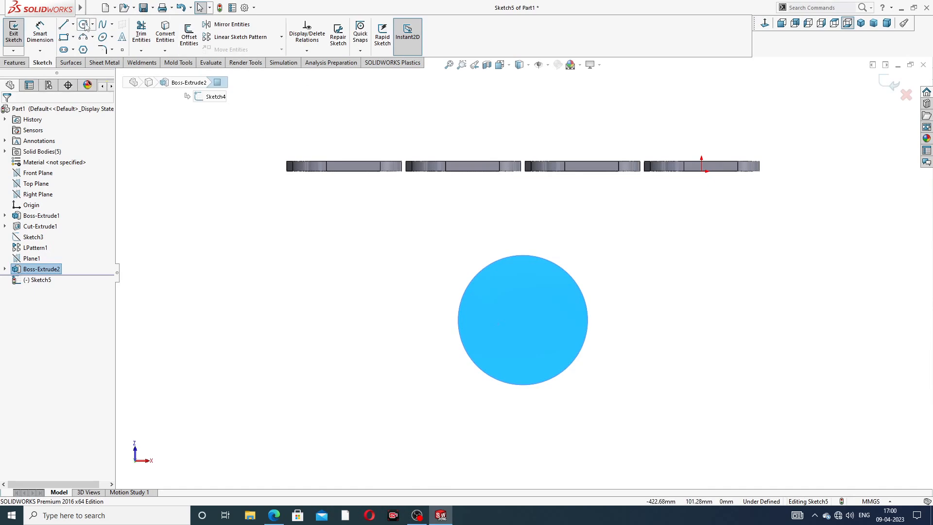
Step: Sketch a circle about 81 mm in diameter concentric with the collector flange disc
click(83, 24)
mouse_move(536, 256)
click(523, 320)
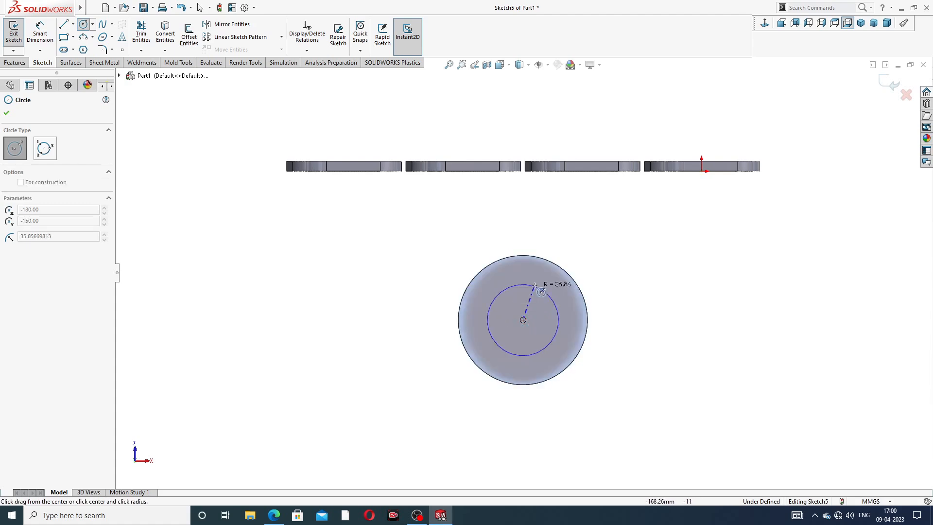
click(536, 282)
right_click(616, 234)
click(649, 241)
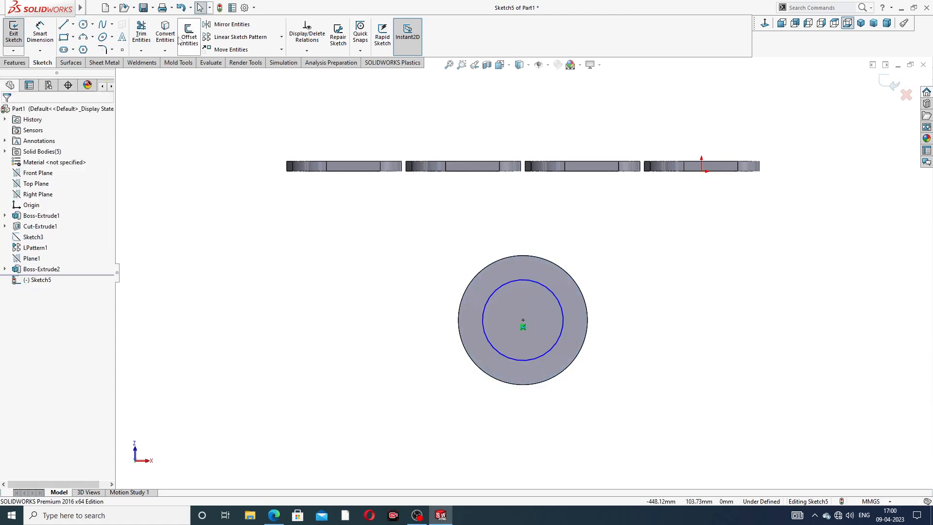
Step: Dimension the concentric circle's diameter as 72 mm
click(39, 33)
click(553, 295)
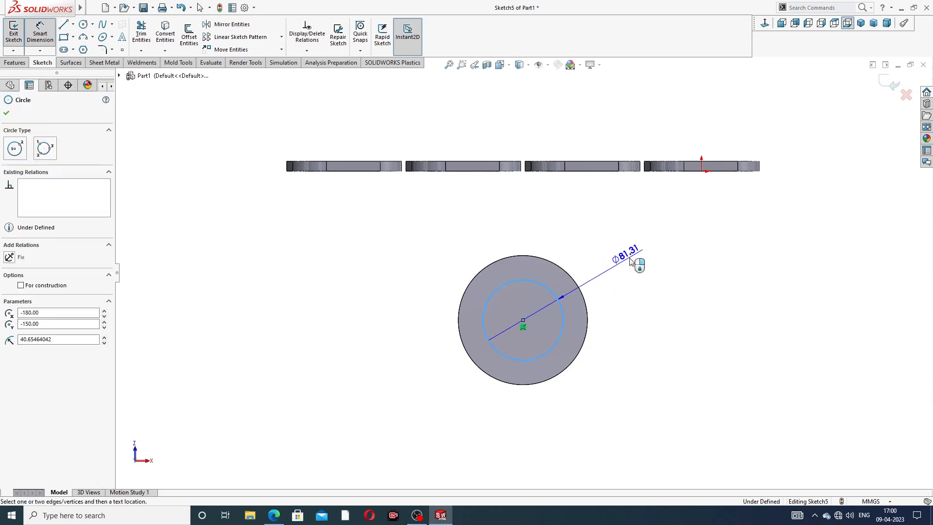
click(637, 262)
text(7)
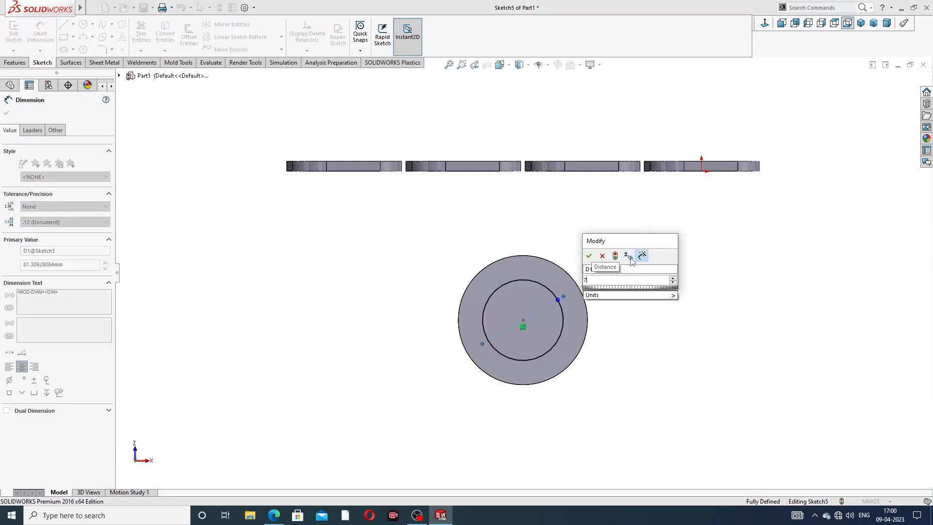
key(Return)
right_click(706, 231)
click(727, 145)
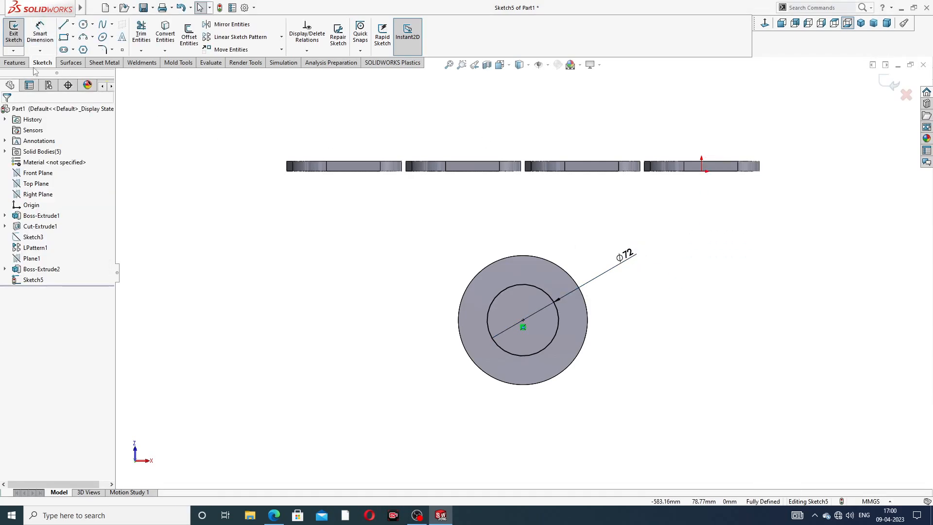
Step: Cut the 72 mm circle through all of the collector flange disc to form its bore
click(16, 63)
click(144, 35)
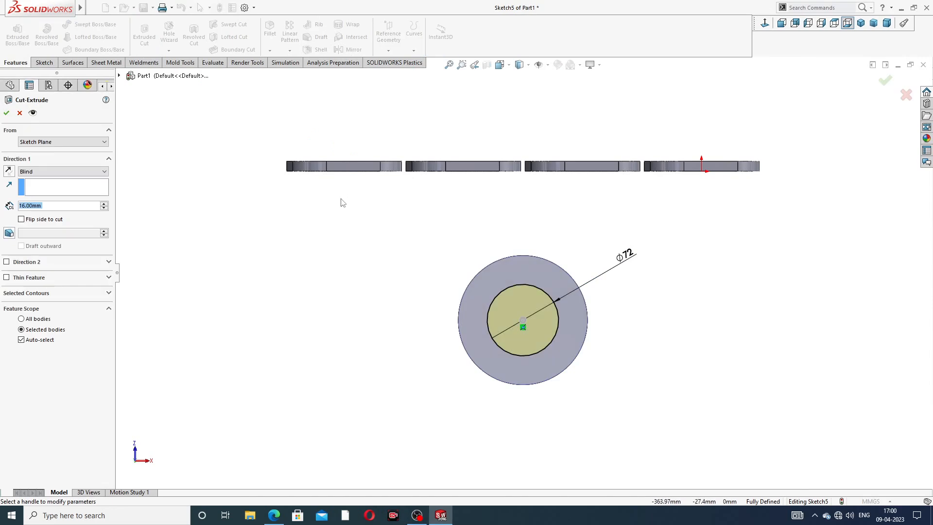
click(42, 172)
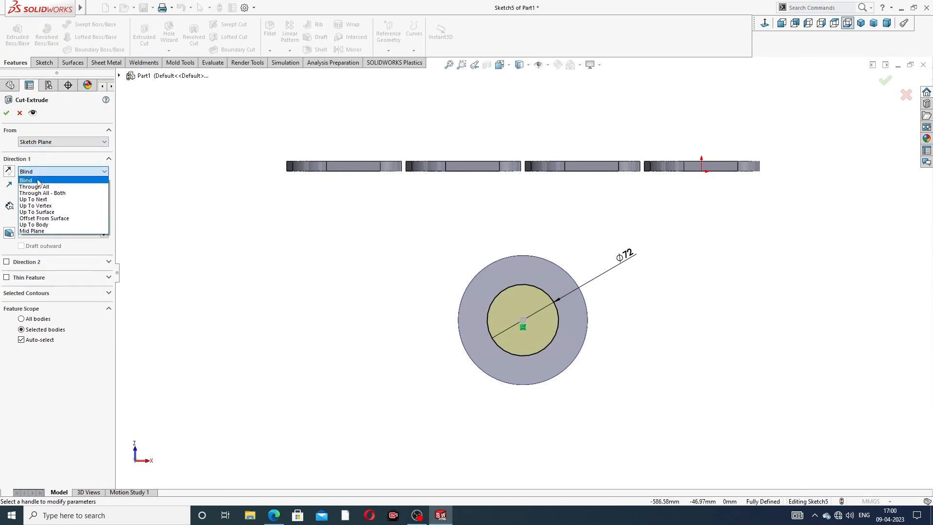
click(42, 187)
middle_drag(370, 309, 519, 311)
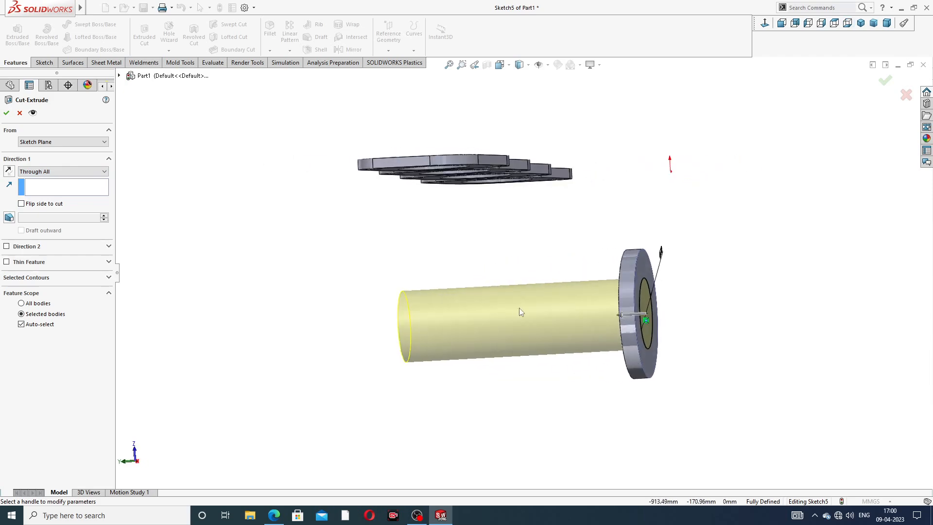
click(10, 112)
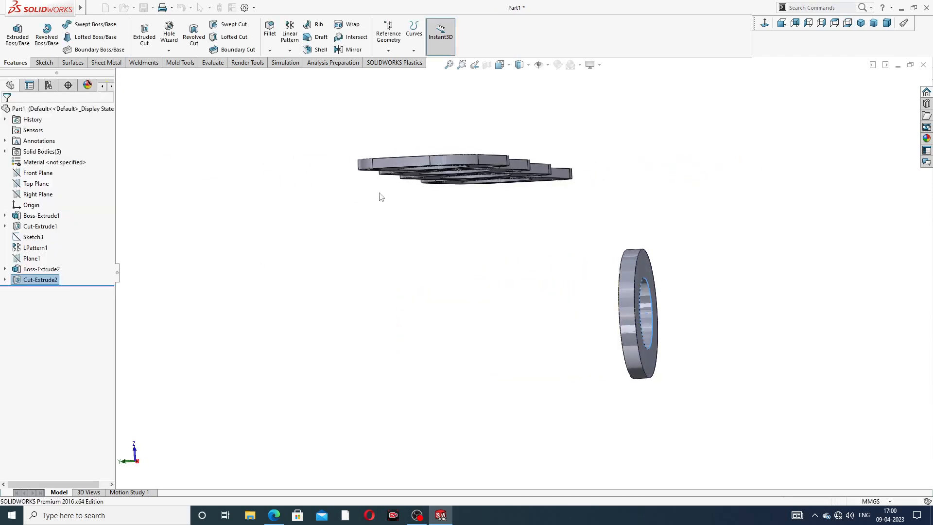
Step: Start a sketch on the bored collector flange's face that points away from the pipe flanges, viewed normal to it
middle_drag(587, 260, 564, 248)
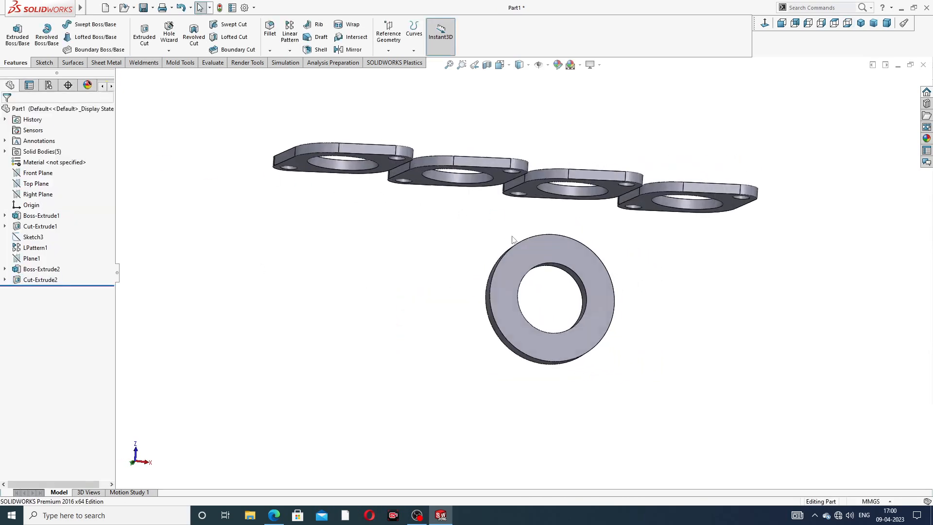
click(564, 248)
click(599, 221)
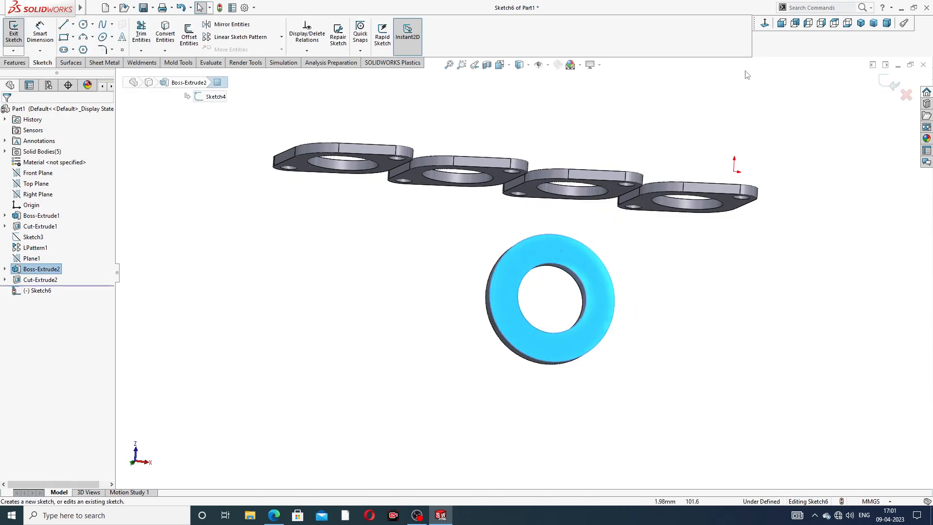
click(765, 25)
Step: Draw a vertical centerline from the uppermost point of the collector flange's outer edge to its centre
click(73, 24)
click(85, 46)
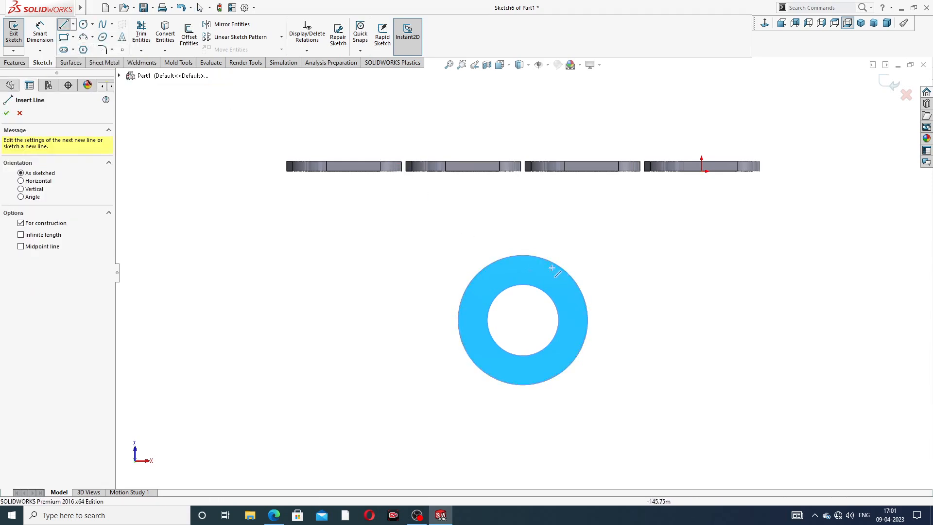
click(523, 255)
click(522, 319)
right_click(614, 208)
click(636, 243)
Step: Sketch a circle about 10.5 mm in diameter centred on the centerline, between the flange's bore and outer edge
scroll(533, 261, down, 3)
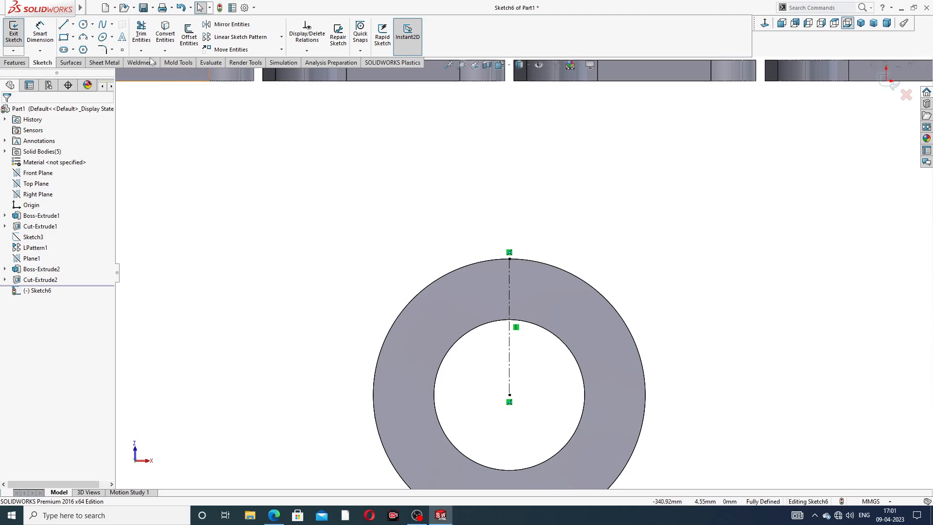
click(84, 24)
scroll(512, 284, down, 2)
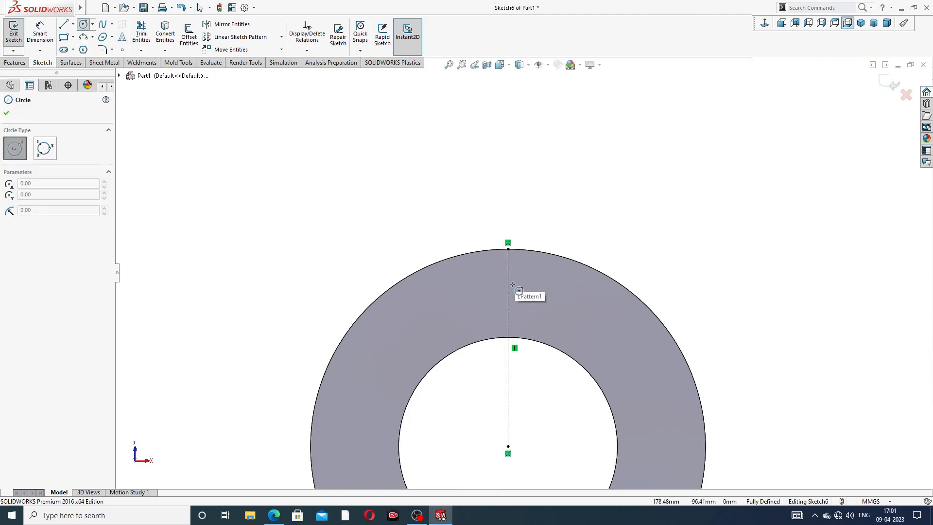
click(508, 285)
click(515, 270)
right_click(569, 228)
click(593, 235)
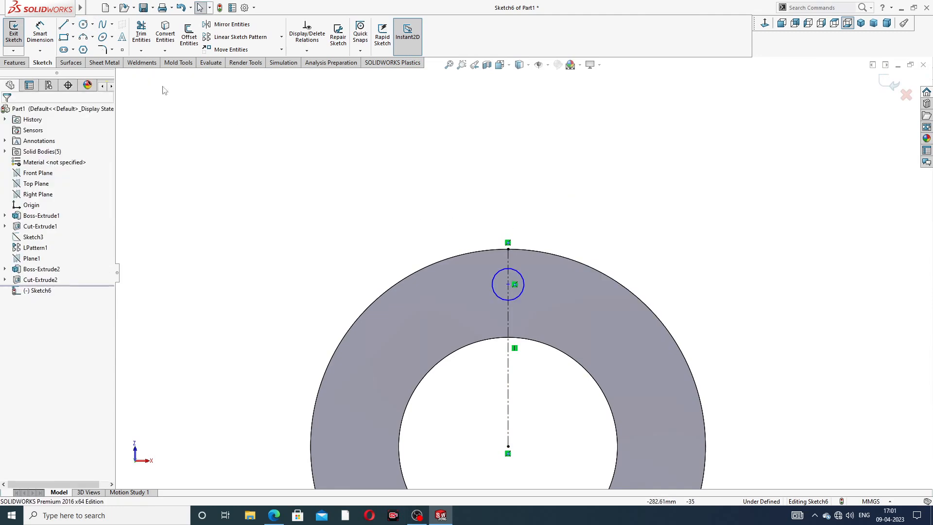
Step: Dimension the small bolt-hole circle's diameter as 14 mm
click(41, 34)
click(520, 272)
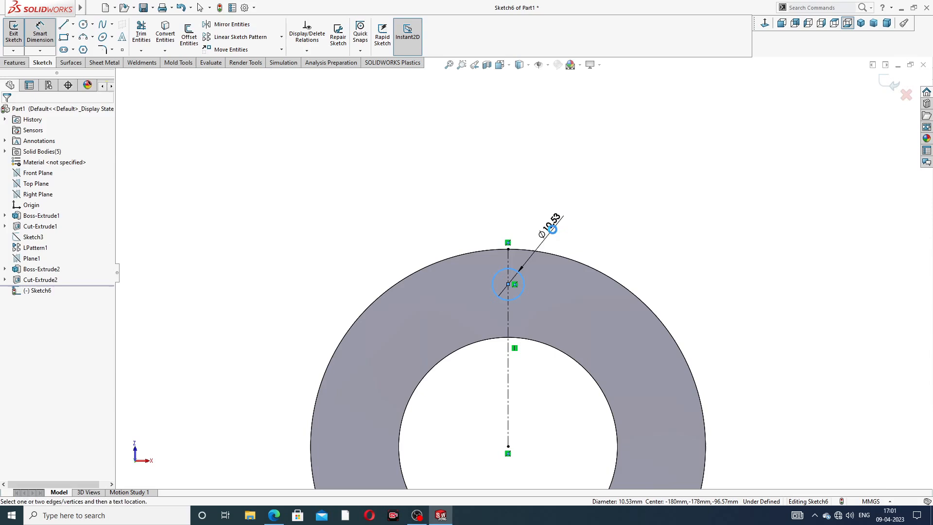
click(553, 234)
text(14)
key(Return)
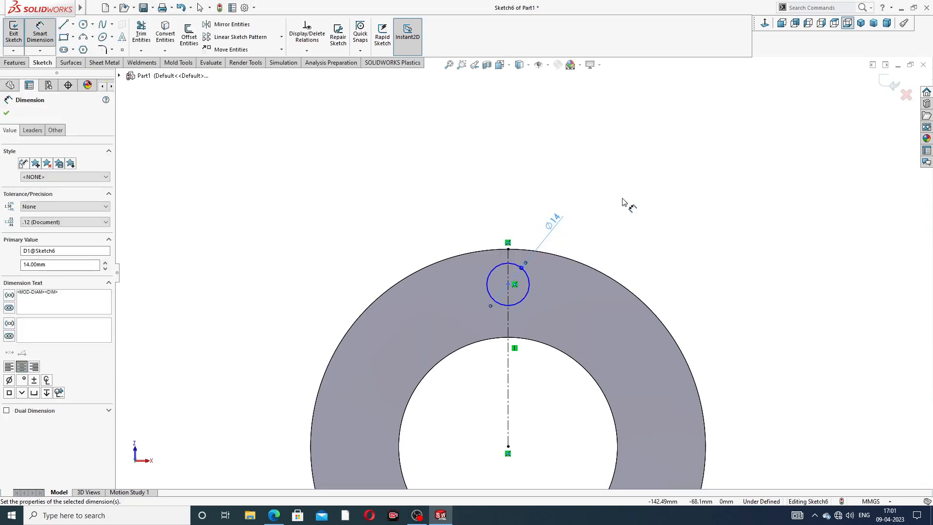
Step: Dimension the vertical distance from the flange's centre to the bolt-hole circle's centre as 50 mm
click(508, 284)
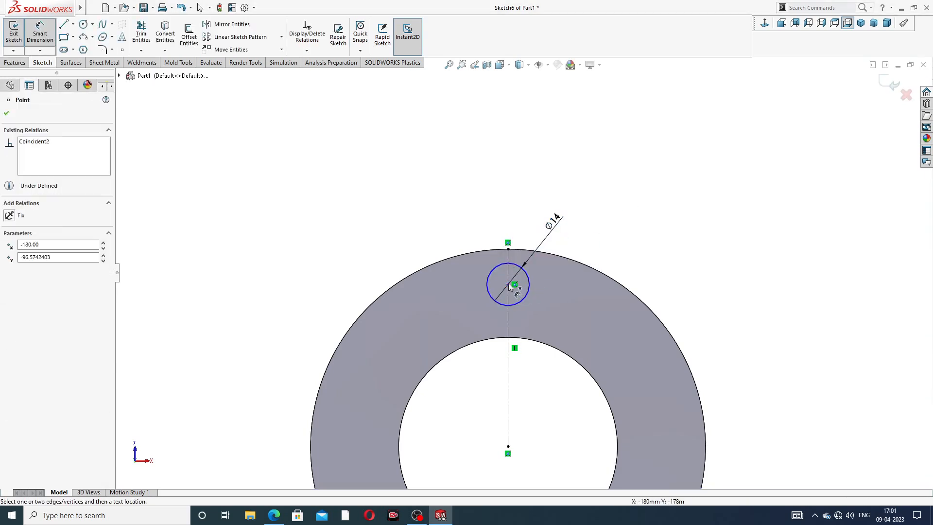
click(509, 446)
click(721, 369)
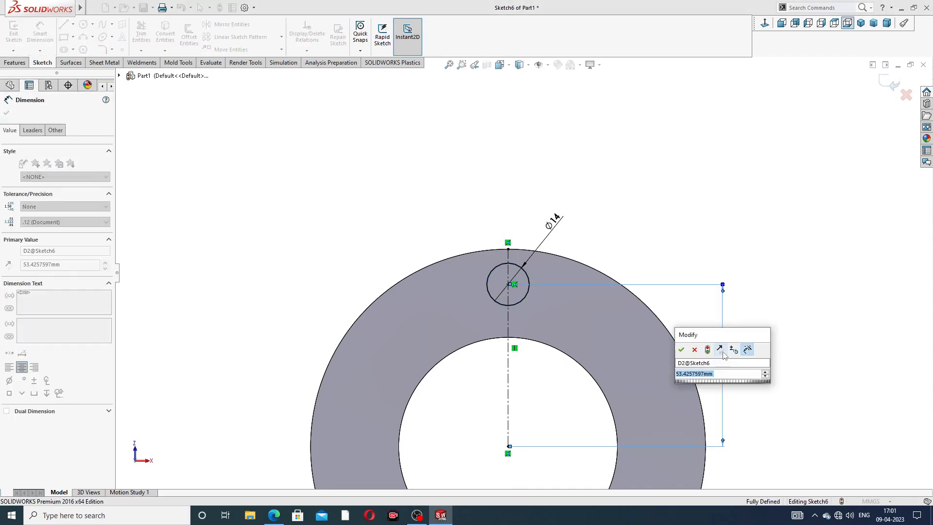
text(50)
key(Return)
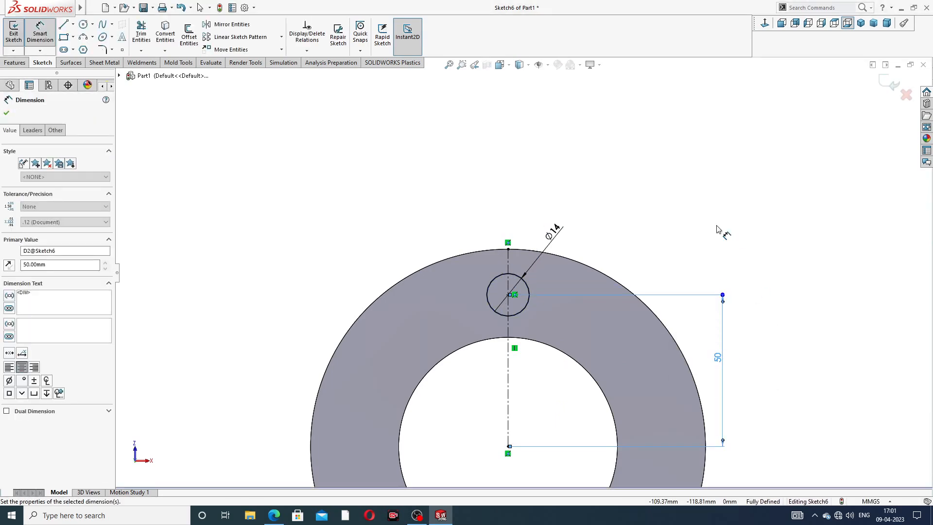
right_click(636, 138)
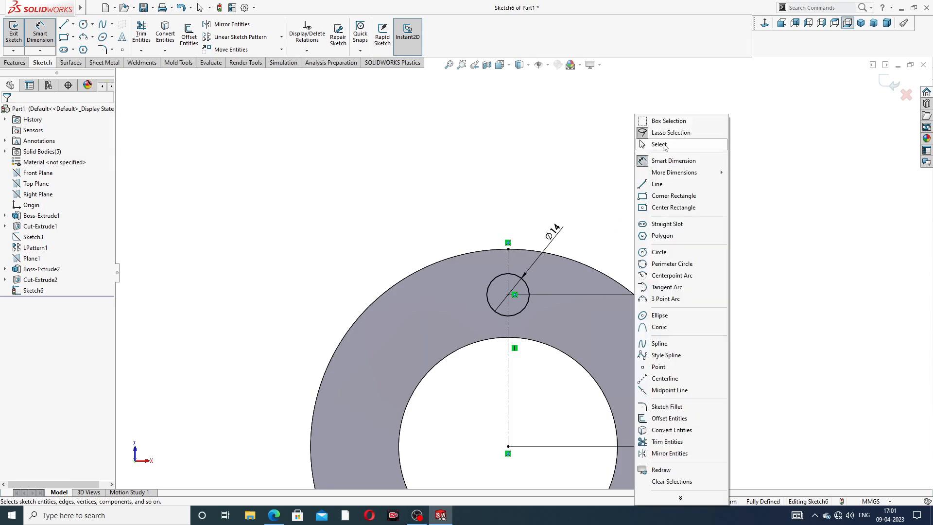
click(650, 145)
Step: Check the bolt-hole position in the browser's manifold drawing and set its distance from the flange centre to 52 mm
key(f)
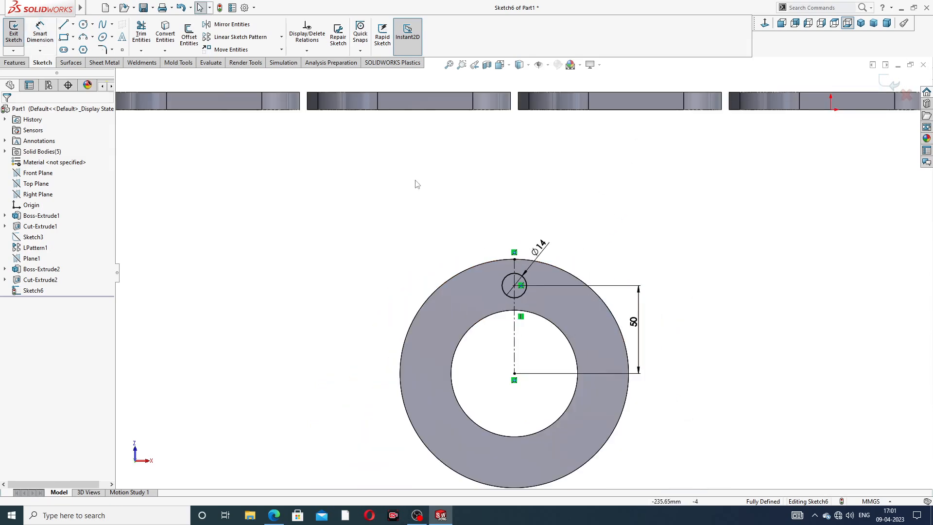
scroll(535, 297, up, 2)
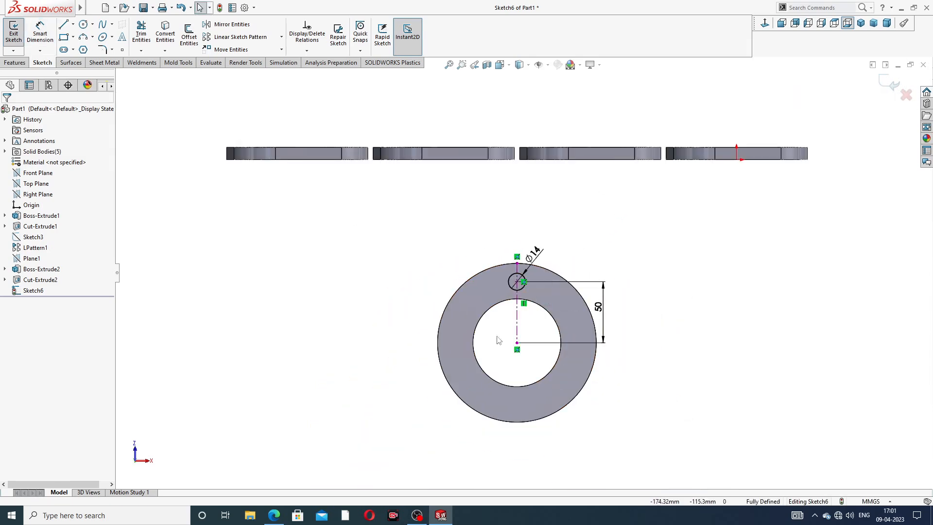
click(273, 516)
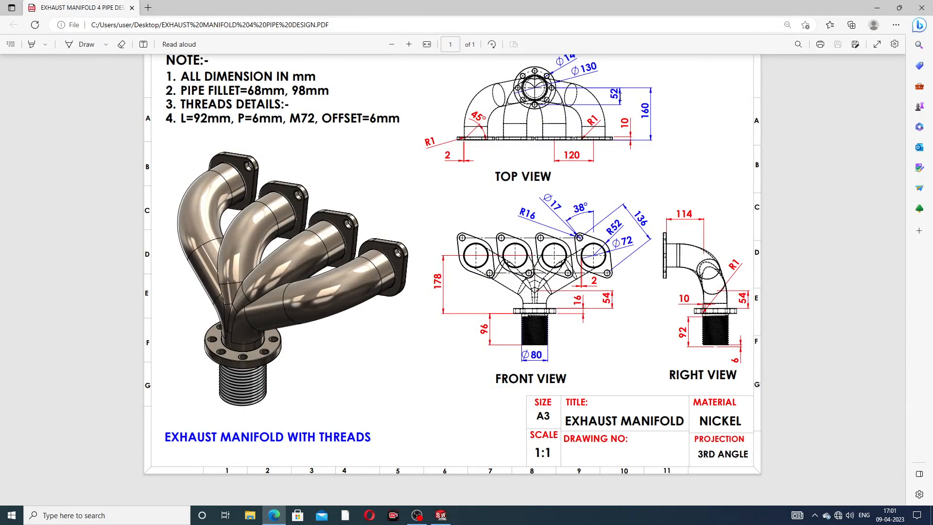
click(273, 516)
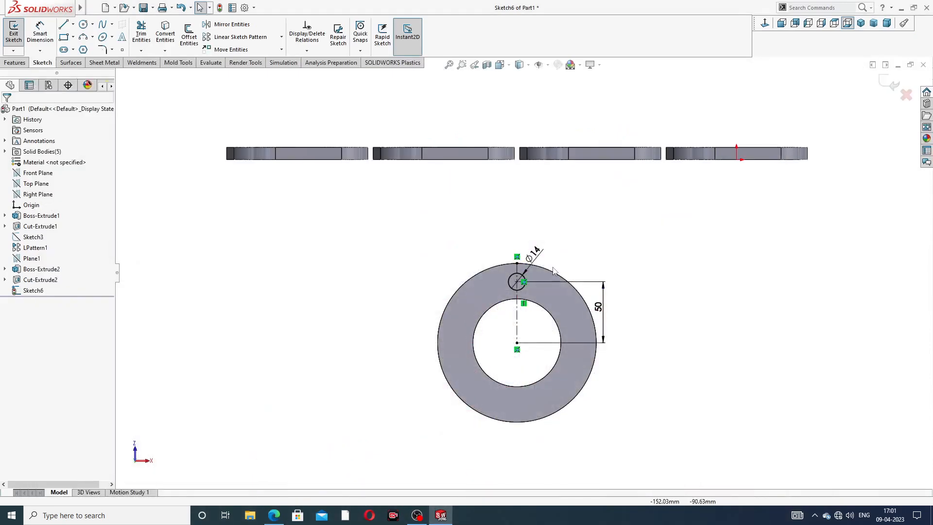
scroll(580, 295, down, 2)
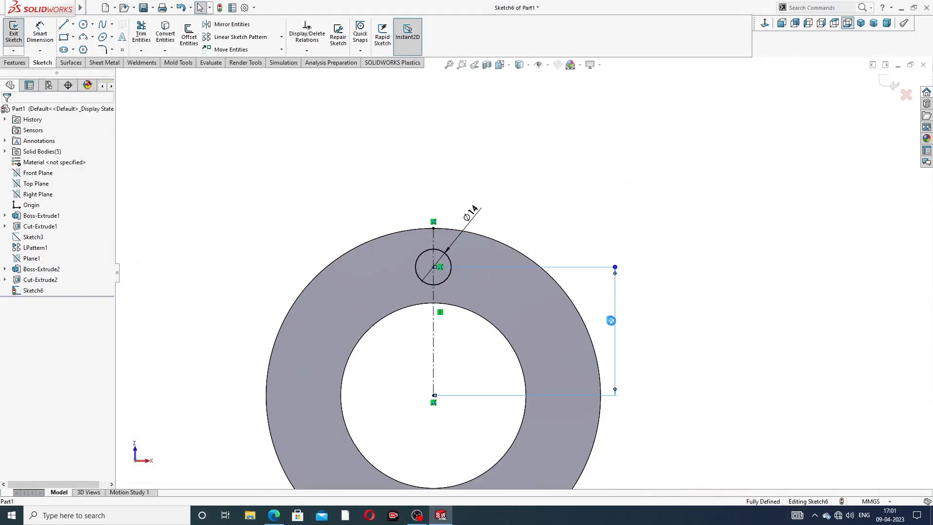
double_click(613, 321)
text(52)
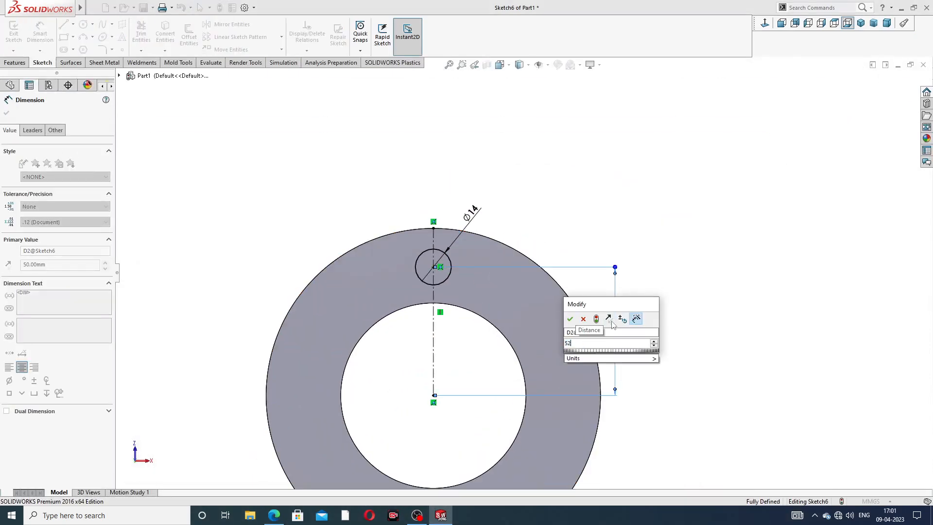
key(Return)
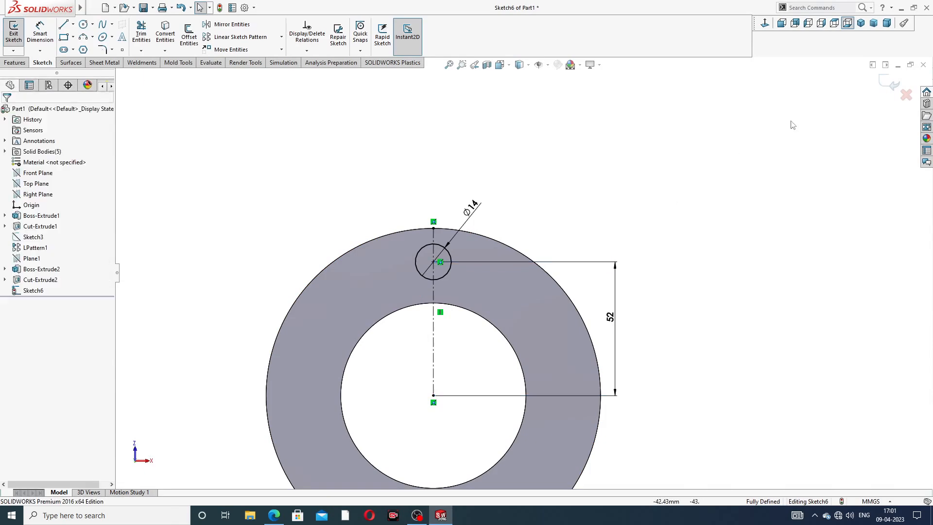
Step: Cut the 14 mm circle through all of the collector flange
click(16, 62)
click(146, 38)
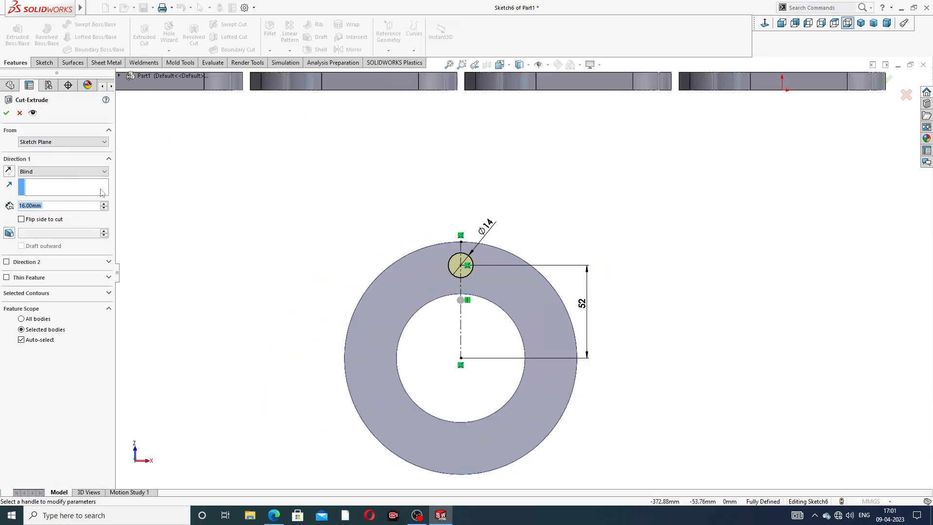
click(64, 171)
click(44, 181)
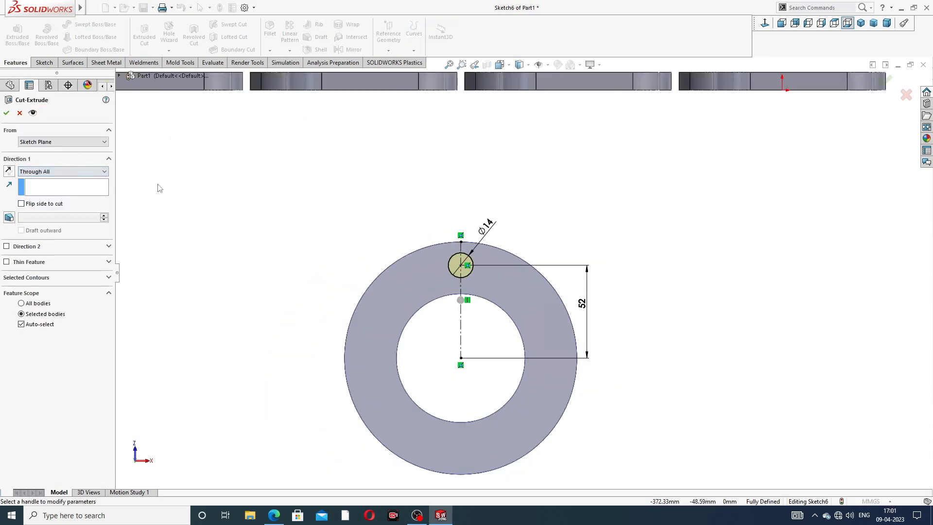
click(6, 114)
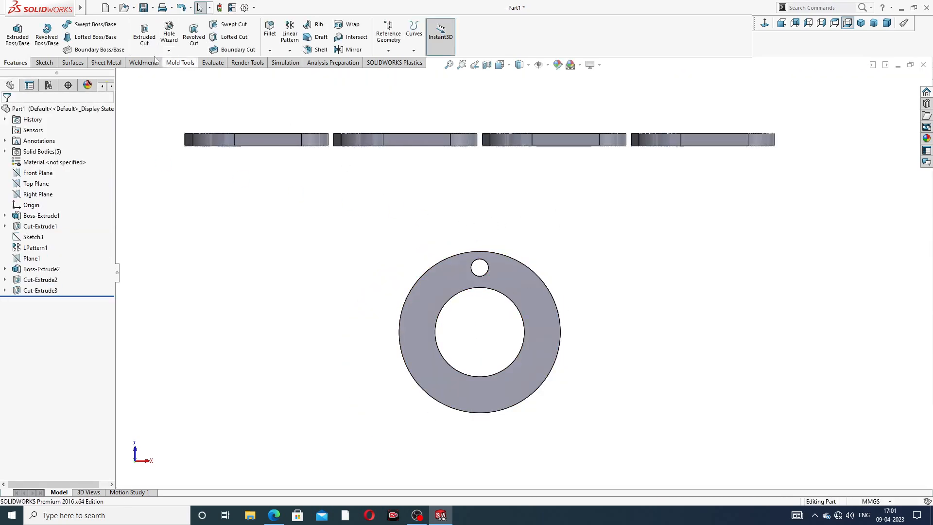
Step: Circular-pattern the bolt hole's inner face around the flange's outer edge with 8 equally spaced instances over 360 degrees
click(289, 51)
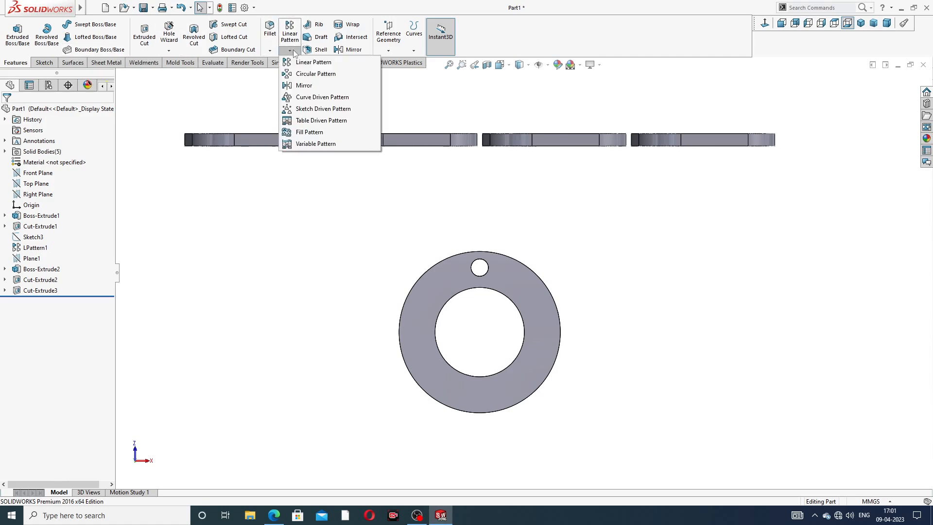
click(330, 73)
scroll(464, 267, down, 4)
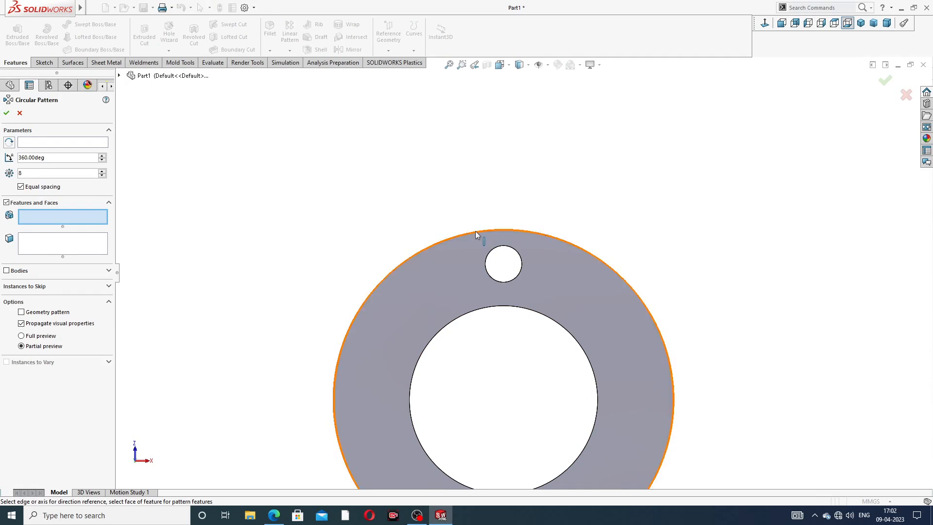
click(97, 144)
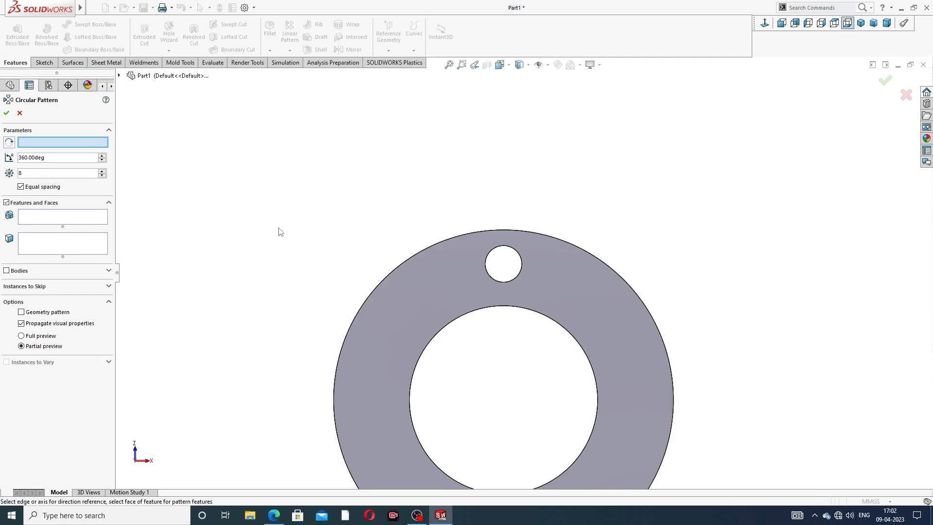
click(422, 249)
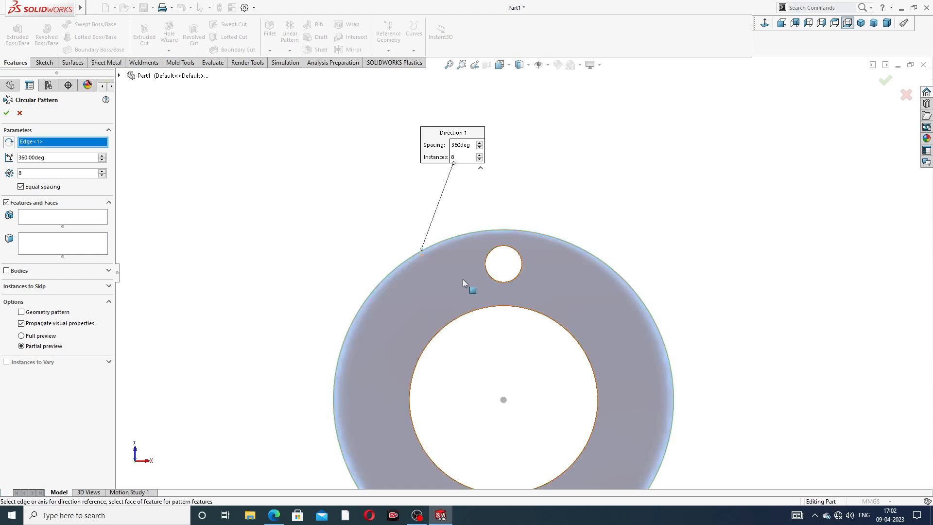
click(57, 246)
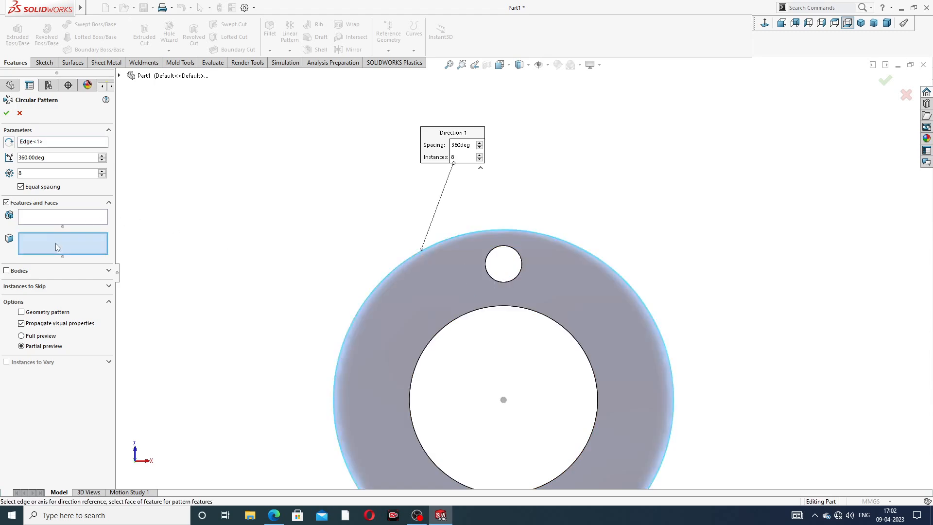
middle_drag(452, 223, 462, 272)
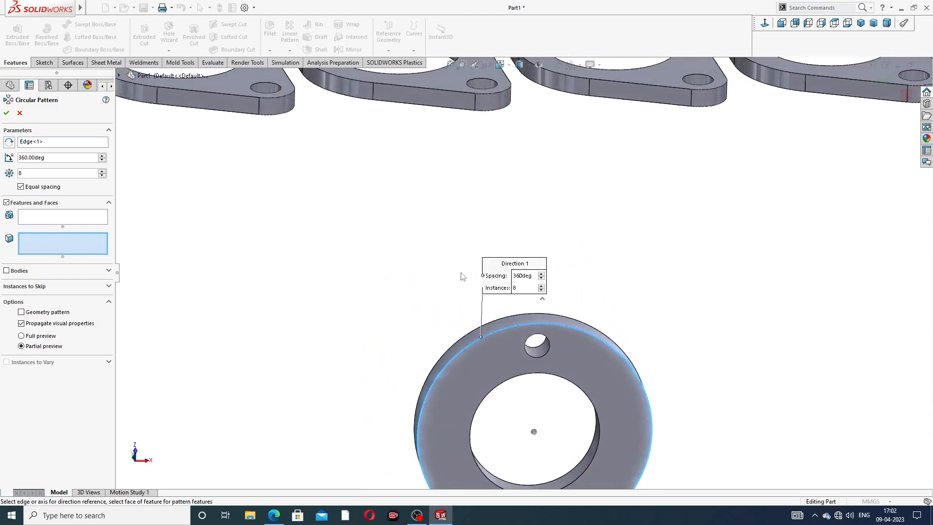
click(542, 355)
scroll(527, 361, up, 4)
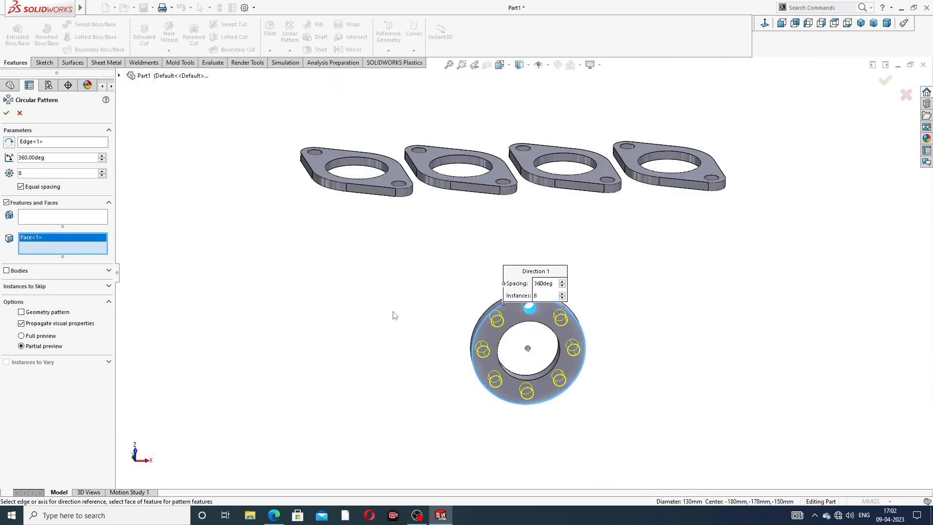
click(6, 113)
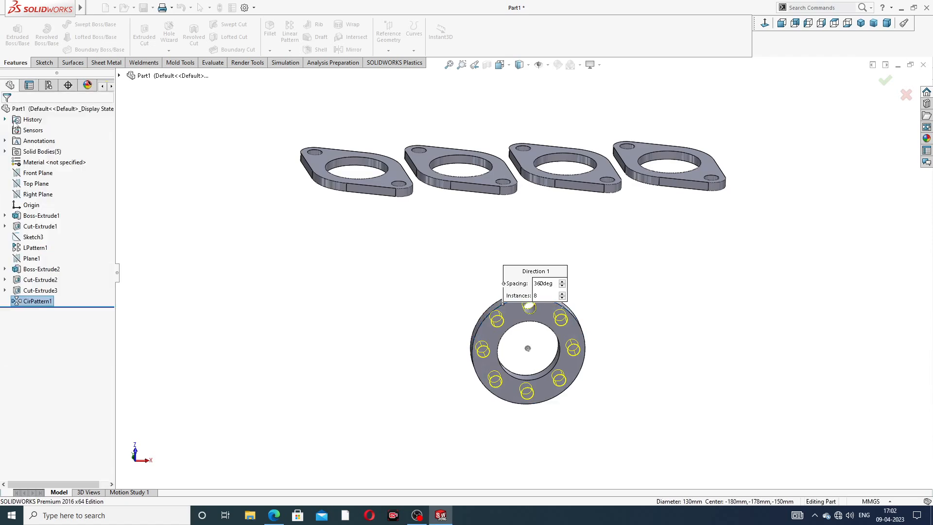
Step: Check the pipe layout in the browser's manifold drawing and start a new 3D sketch in the part
middle_drag(506, 329, 562, 269)
scroll(562, 267, down, 2)
middle_drag(581, 206, 594, 169)
click(274, 514)
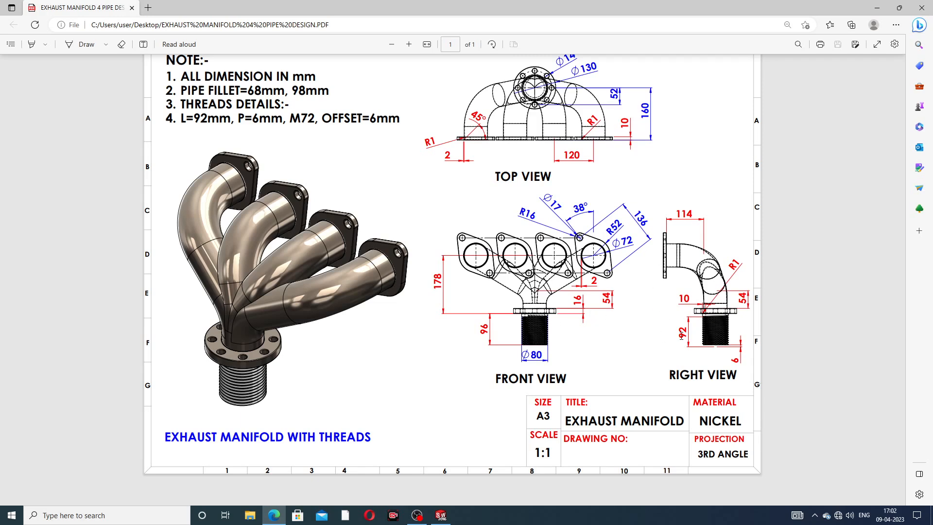
click(273, 515)
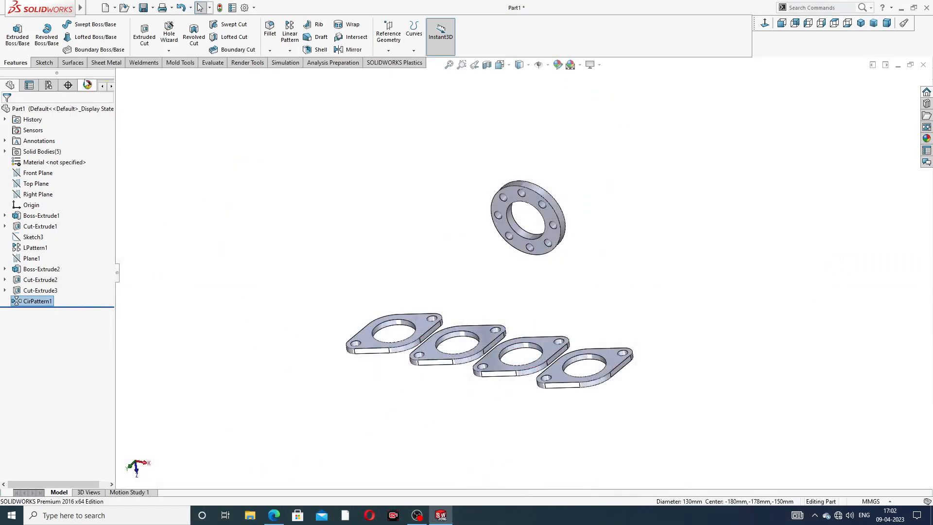
click(43, 65)
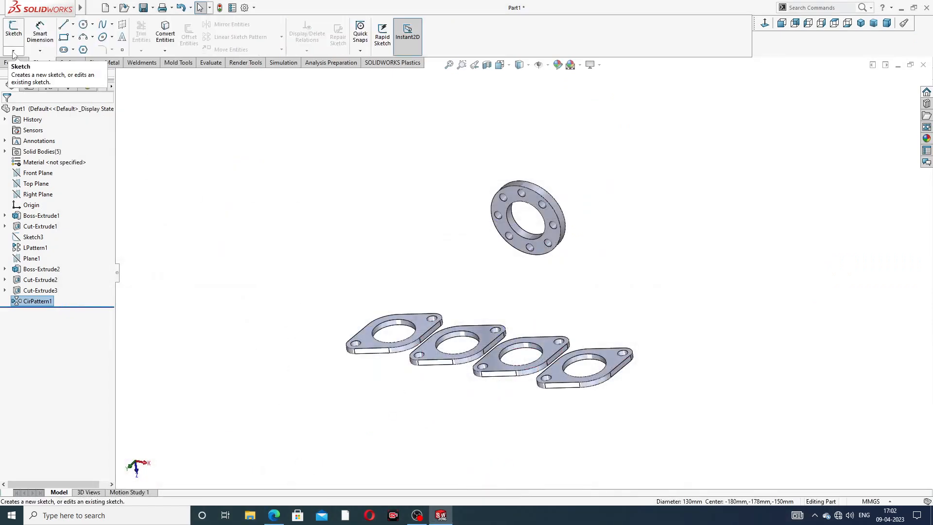
click(13, 50)
click(39, 74)
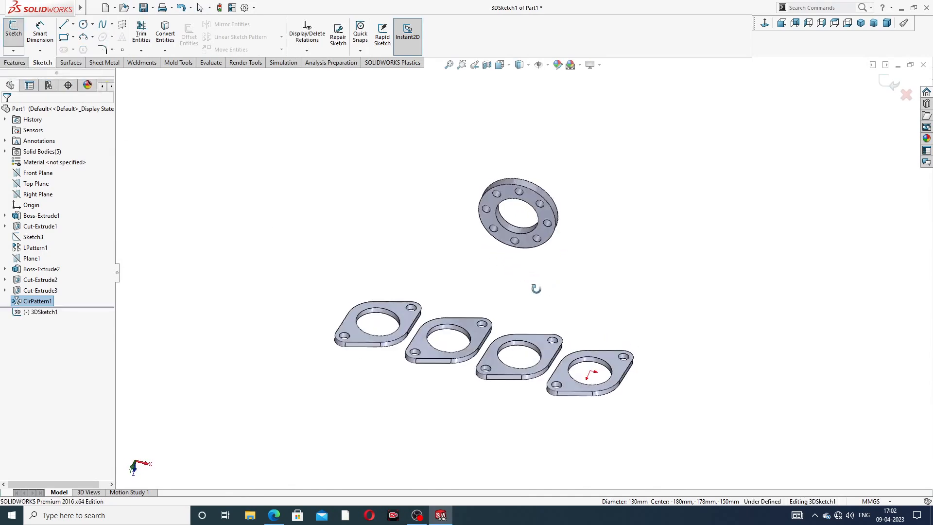
Step: Sketch a line about 64 mm long from the collector flange's bore centre, running perpendicular to the flange toward the pipe flanges
scroll(531, 290, down, 2)
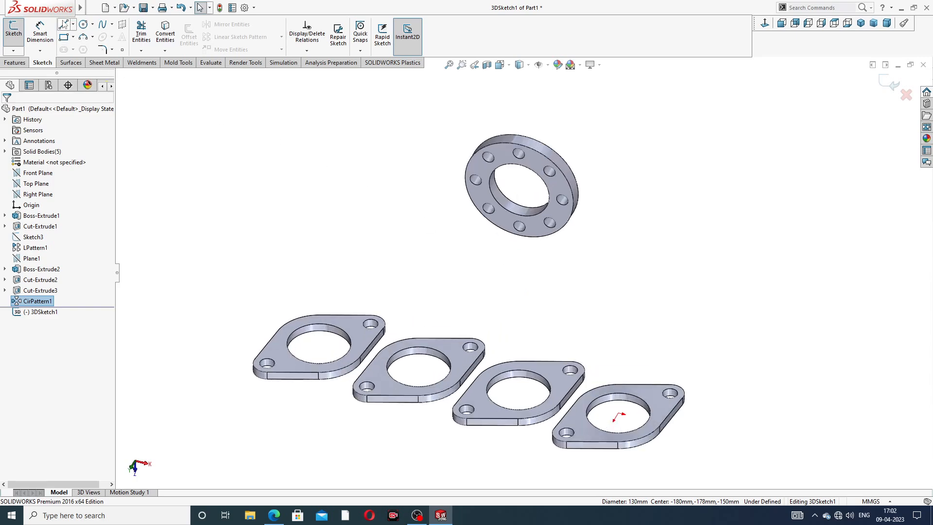
click(63, 26)
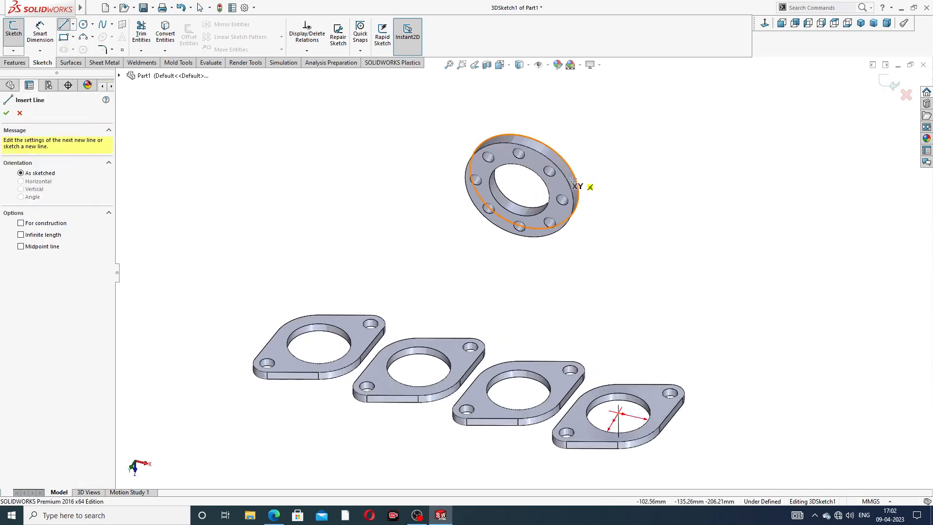
middle_drag(533, 223, 612, 293)
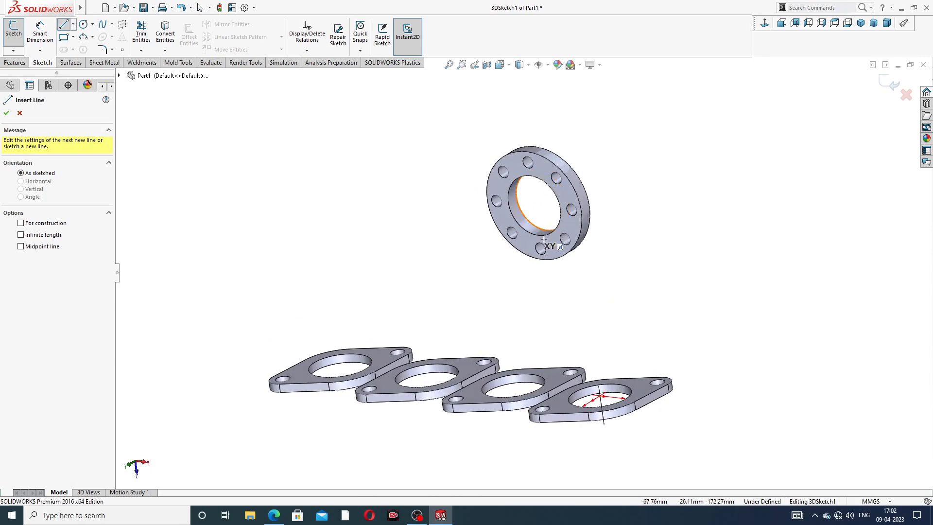
click(534, 205)
middle_drag(448, 261, 496, 250)
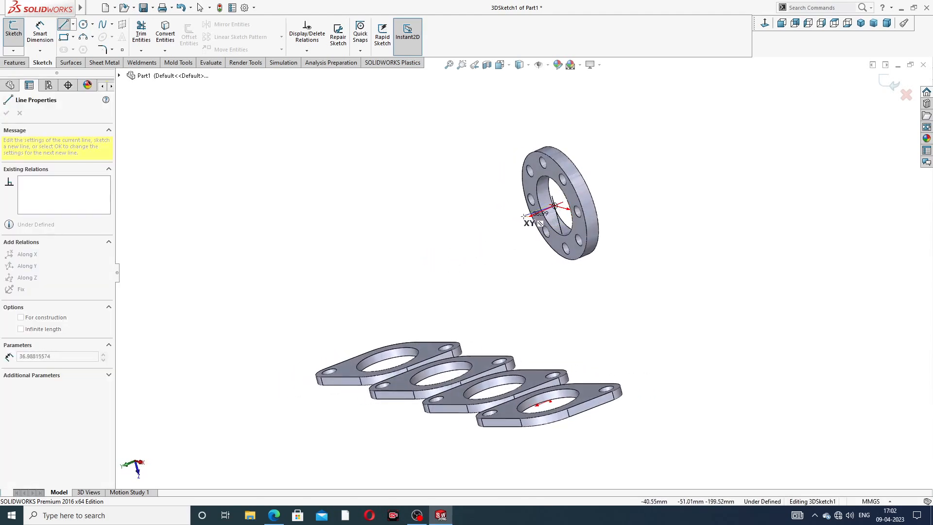
click(509, 226)
right_click(589, 157)
click(615, 170)
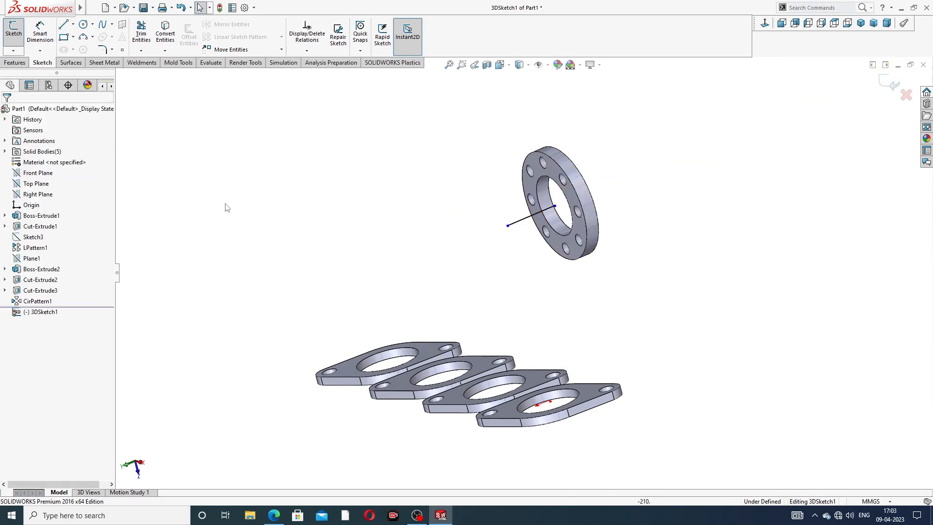
Step: Sketch a line about 69 mm long in the YZ plane, rising perpendicularly from the bore centre of the pipe flange farthest from the origin
click(65, 26)
middle_drag(408, 293, 425, 344)
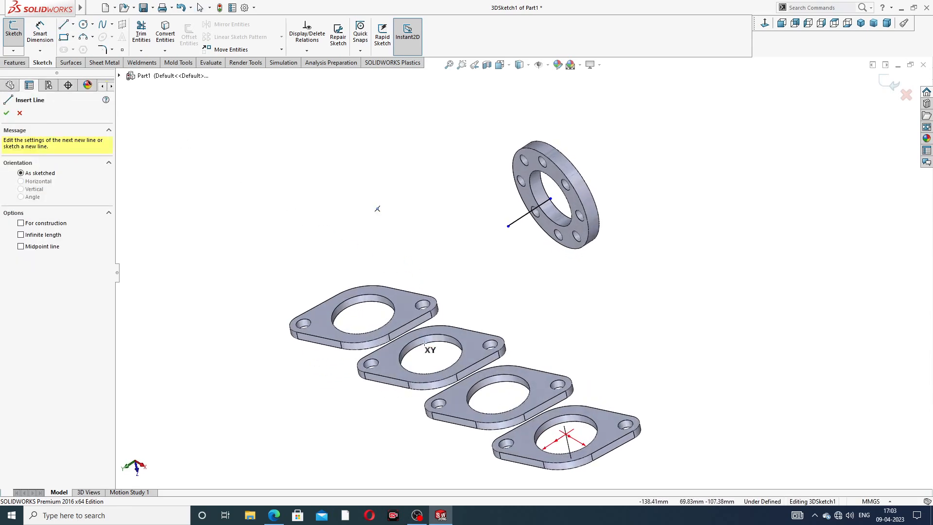
click(363, 314)
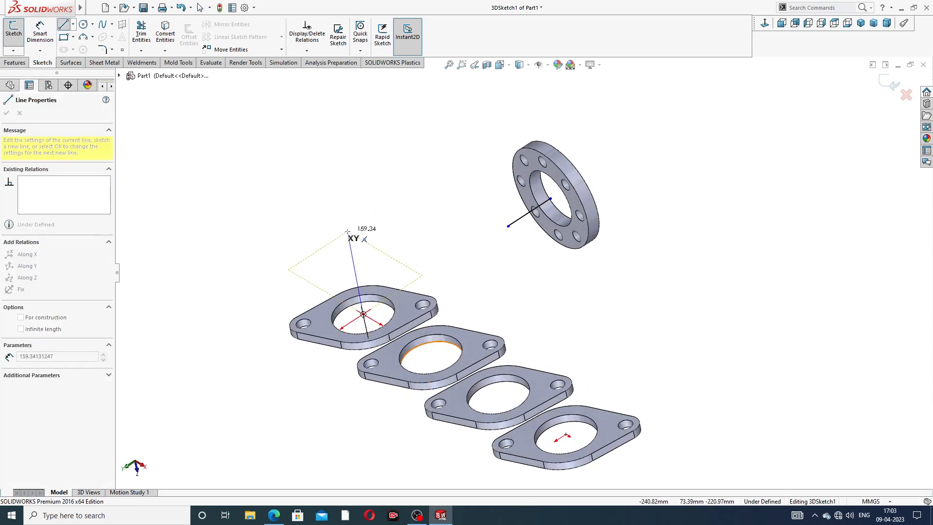
middle_drag(370, 208, 387, 202)
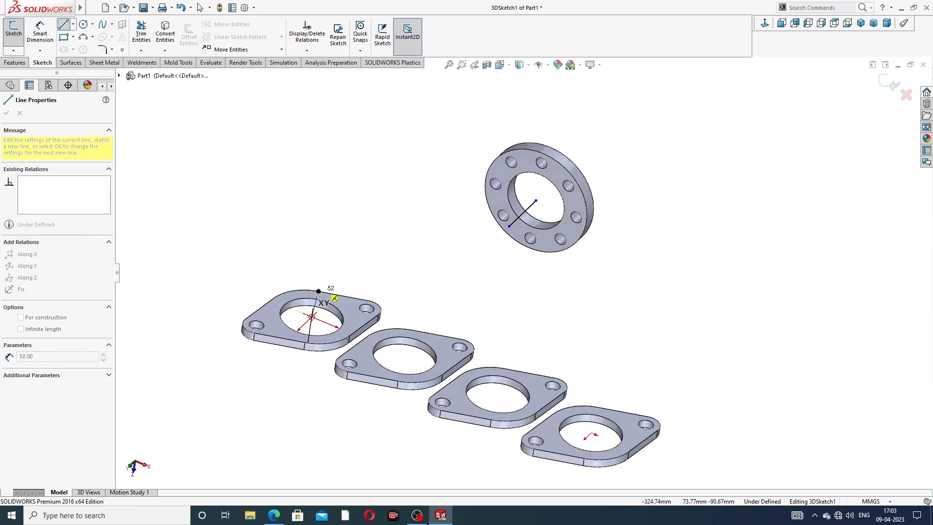
middle_drag(363, 269, 371, 249)
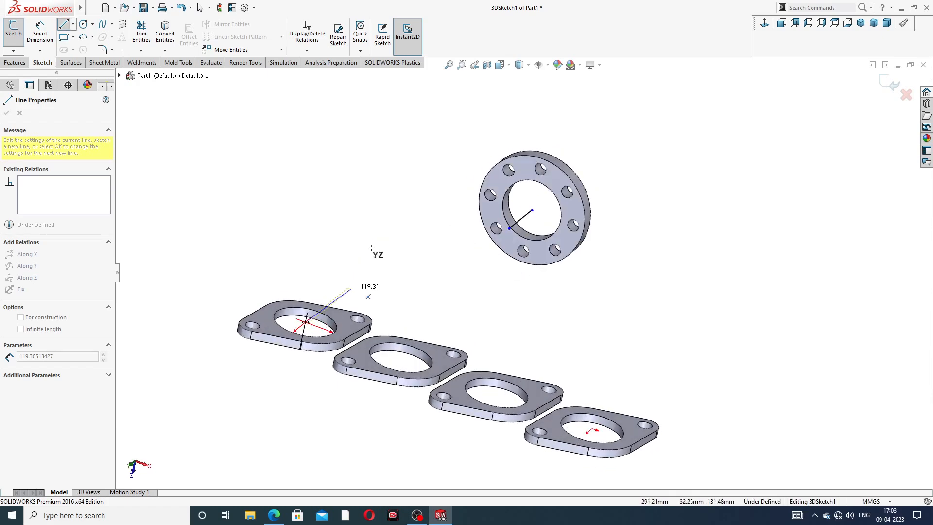
key(Tab)
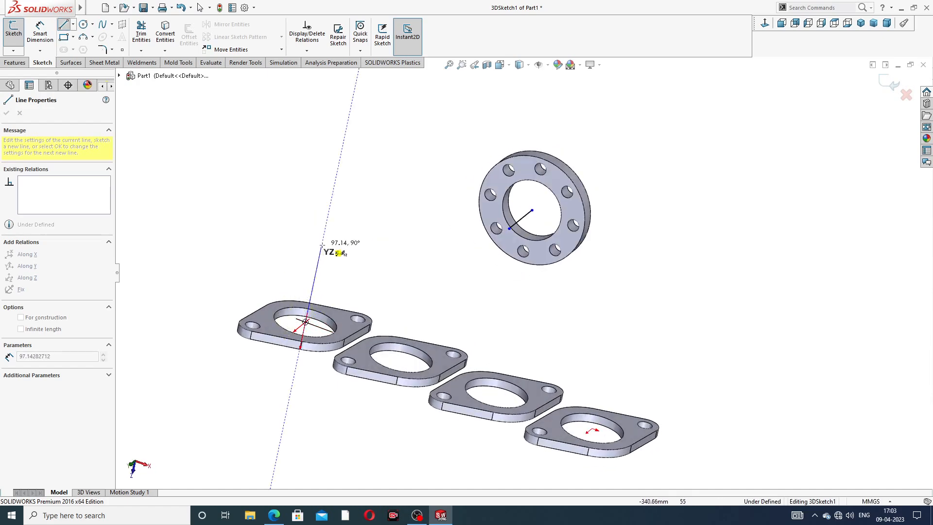
right_click(355, 222)
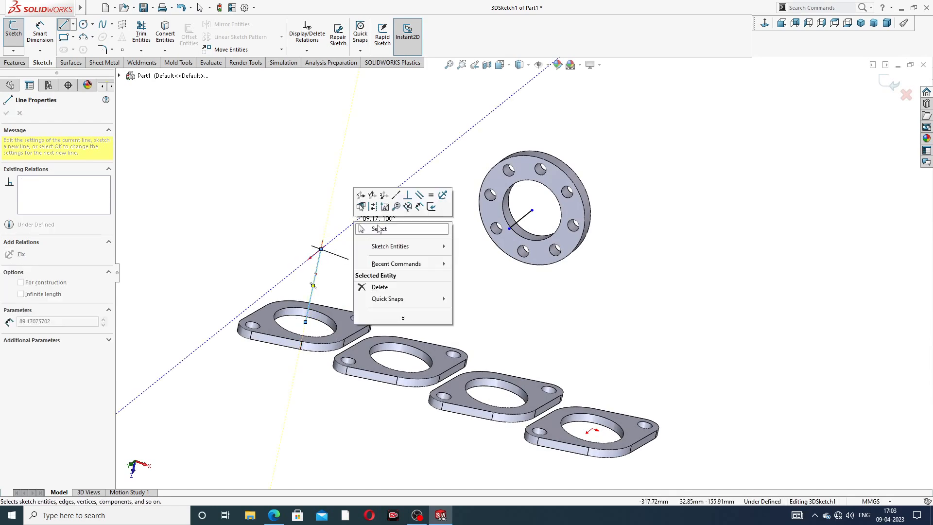
click(378, 229)
middle_drag(379, 229, 396, 270)
click(381, 264)
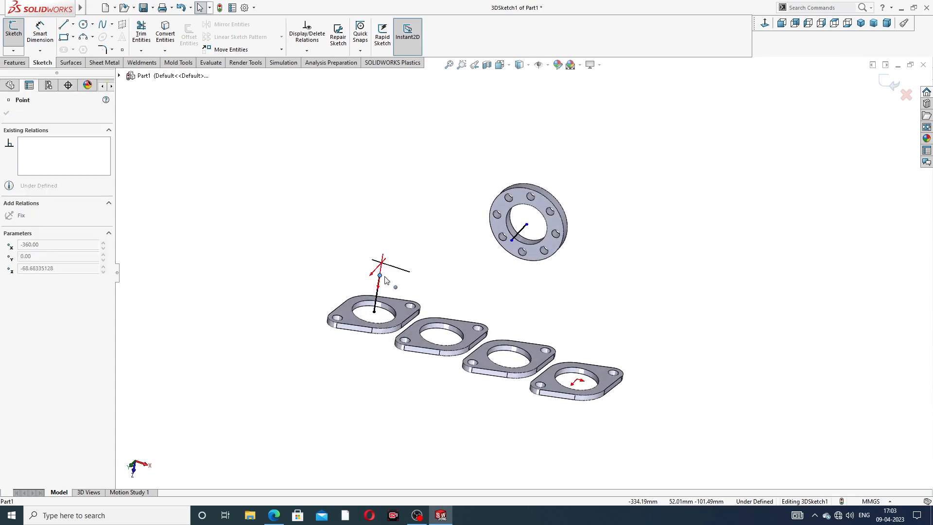
click(266, 171)
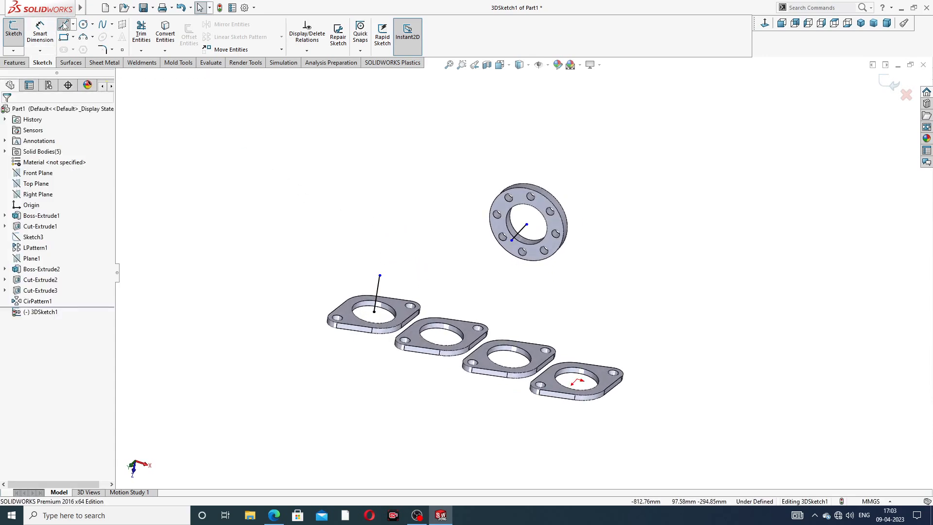
Step: Connect the free ends of the pipe-flange line and the collector-flange line with a straight line about 221 mm long
click(64, 25)
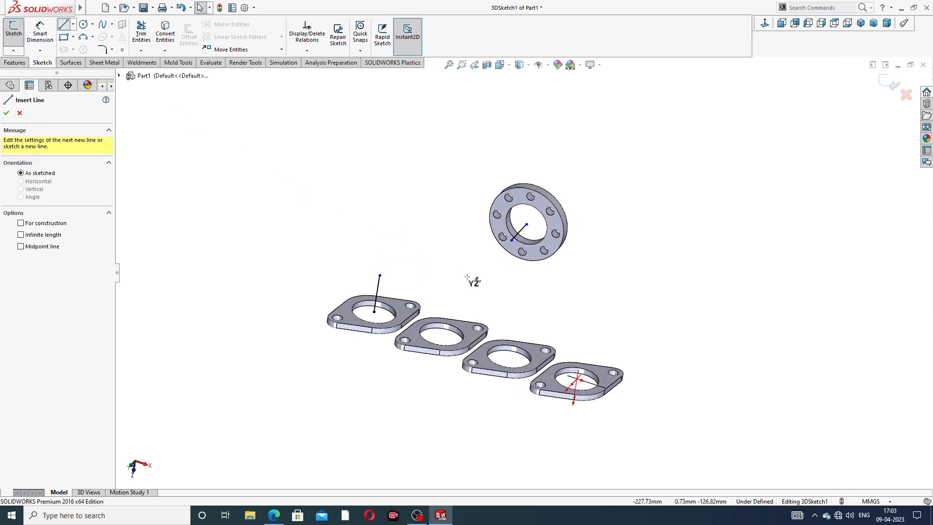
click(380, 275)
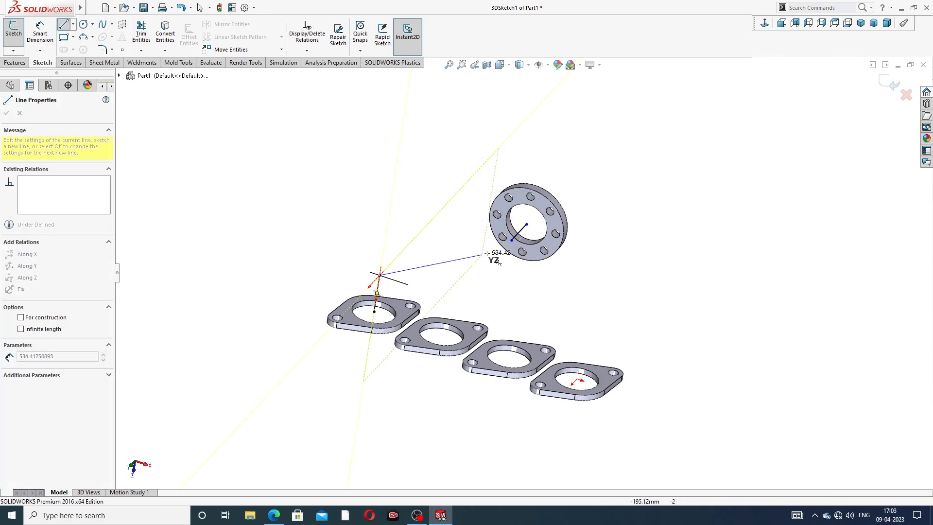
click(512, 240)
right_click(646, 137)
click(665, 139)
middle_drag(631, 161, 614, 226)
scroll(513, 258, down, 3)
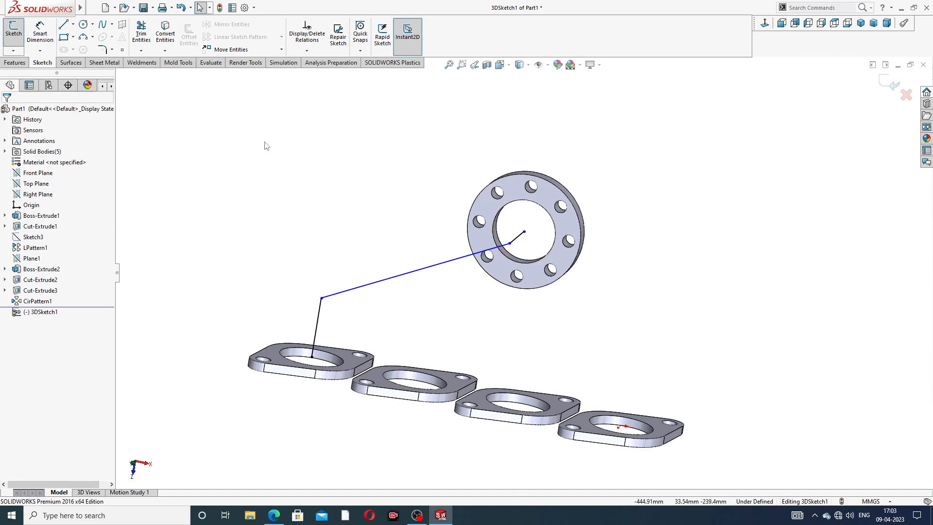
Step: Check the pipe dimensions in the browser's drawing and dimension the line rising from the pipe flange as 114 mm
click(52, 41)
click(274, 514)
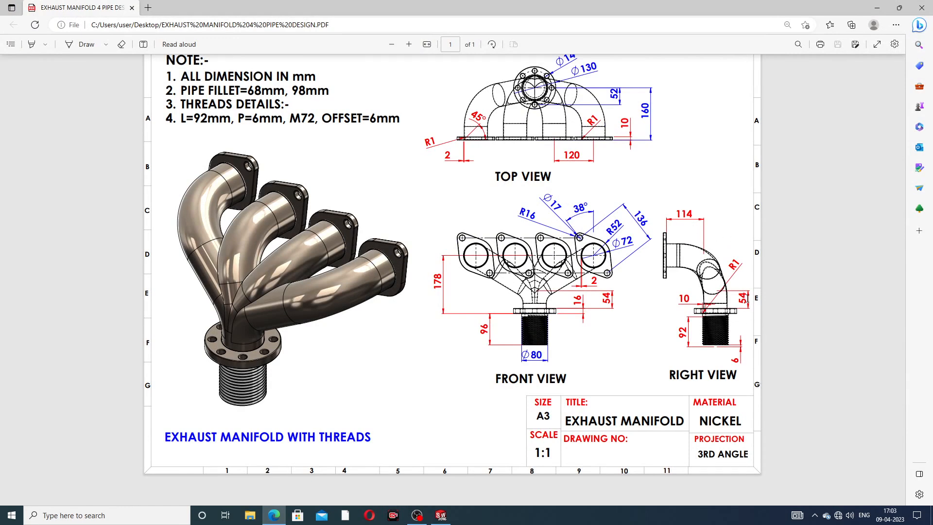
click(274, 514)
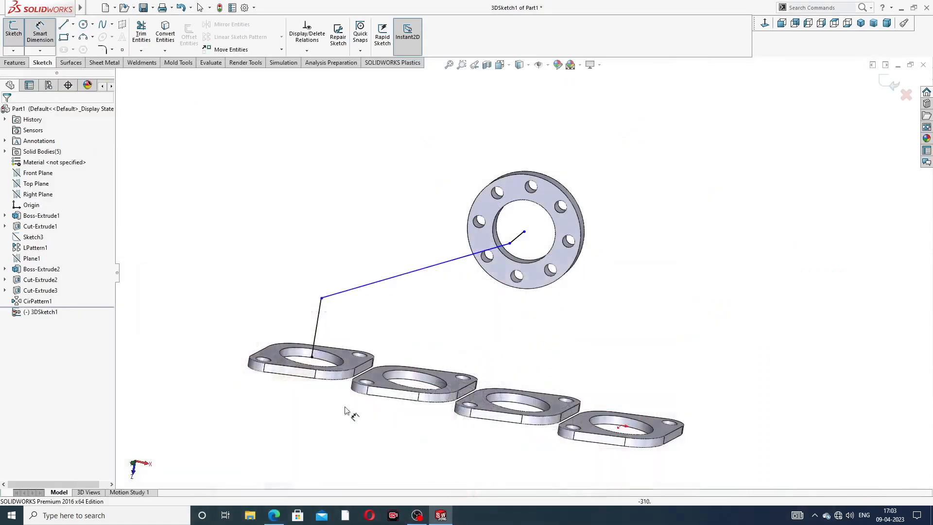
click(318, 314)
click(272, 312)
text(114)
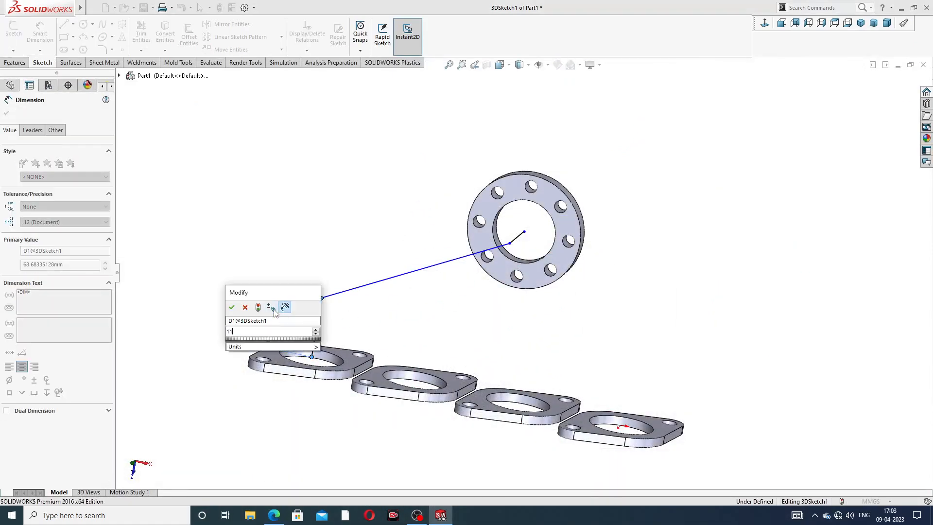
key(Return)
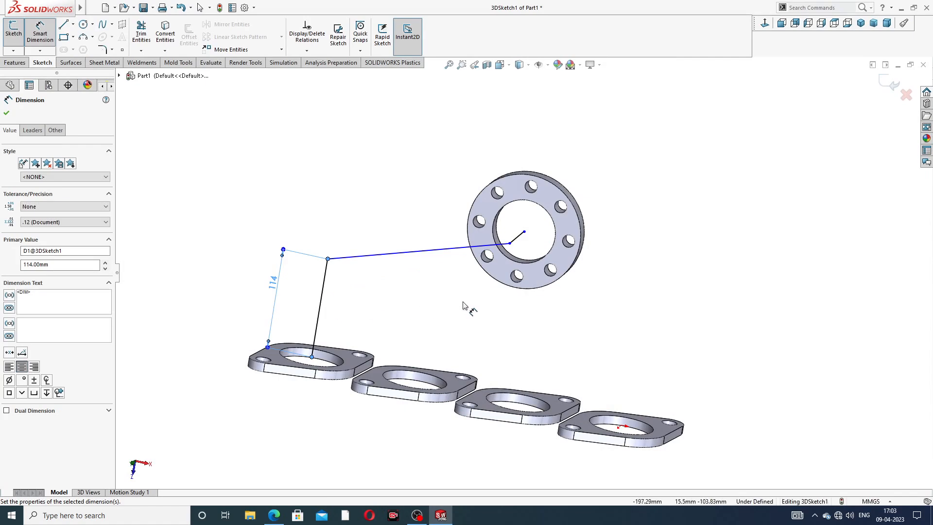
Step: Dimension the short line at the collector flange as 54 mm
middle_drag(468, 308, 401, 305)
click(533, 241)
click(505, 156)
text(54)
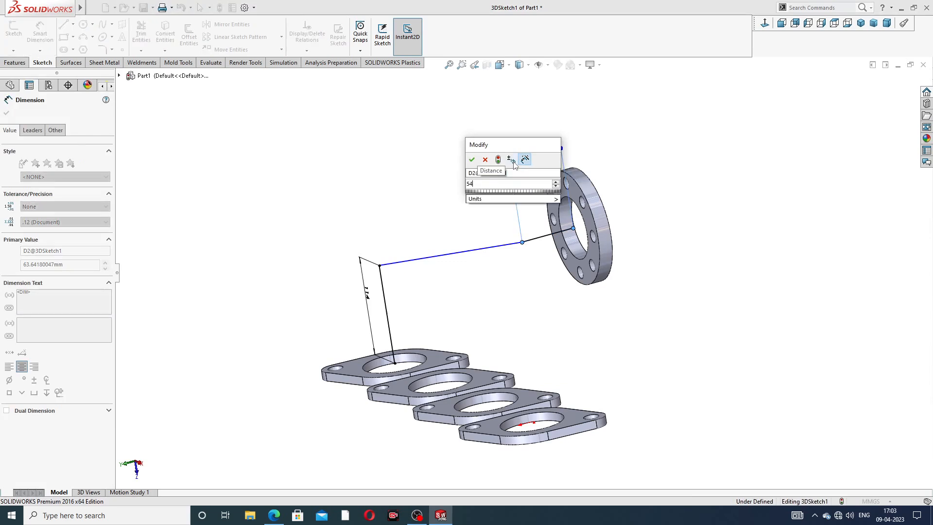
key(Return)
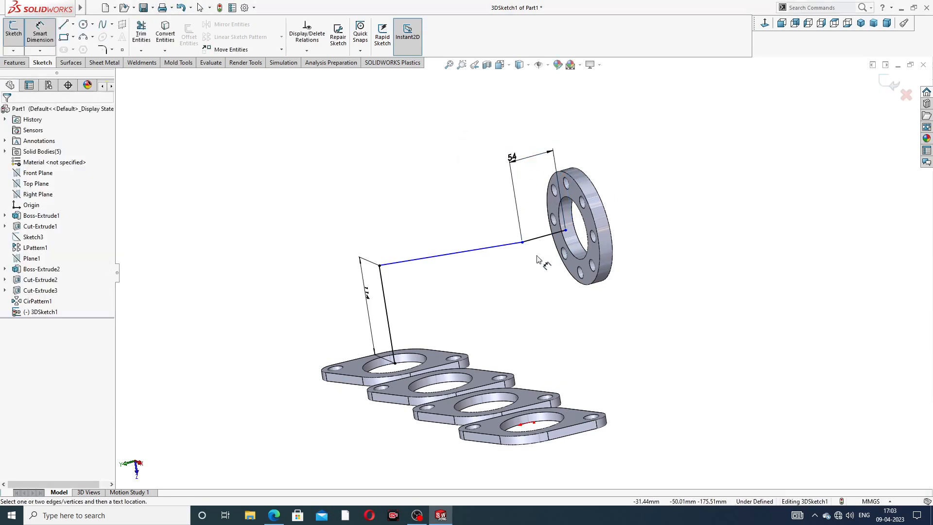
scroll(538, 260, down, 1)
right_click(694, 144)
click(714, 172)
Step: Move the 54 mm line's free end onto the centre of the bore edge on the collector flange's near face
middle_drag(616, 226, 631, 241)
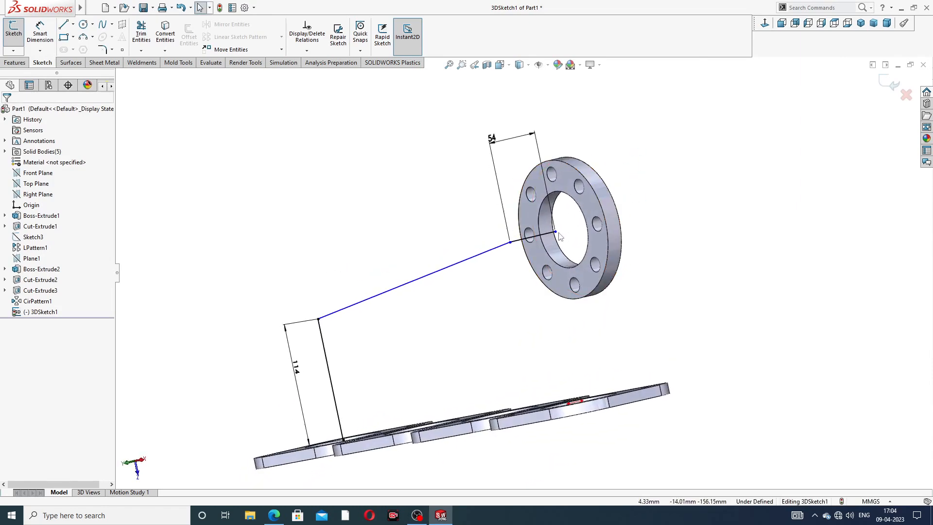
mouse_move(555, 232)
mouse_down()
mouse_move(585, 218)
mouse_move(563, 229)
mouse_up()
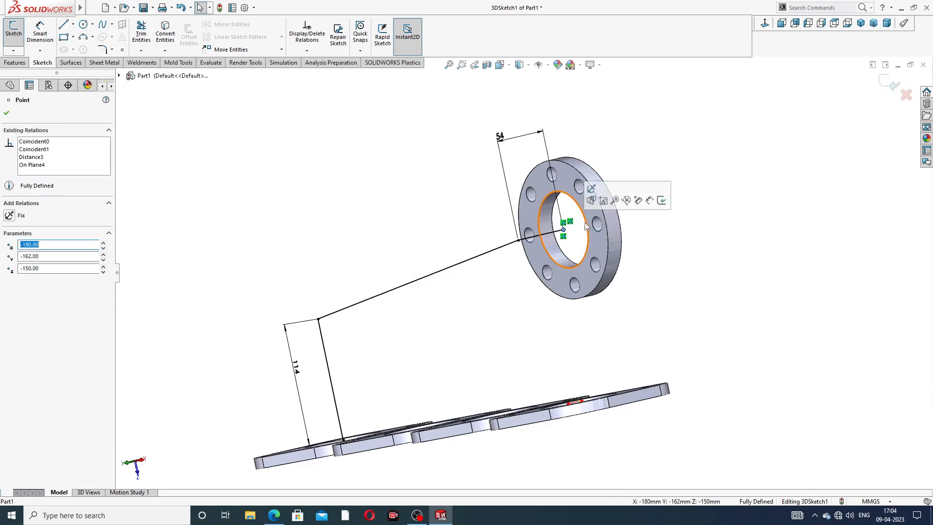
click(721, 172)
scroll(503, 275, down, 3)
scroll(534, 262, up, 4)
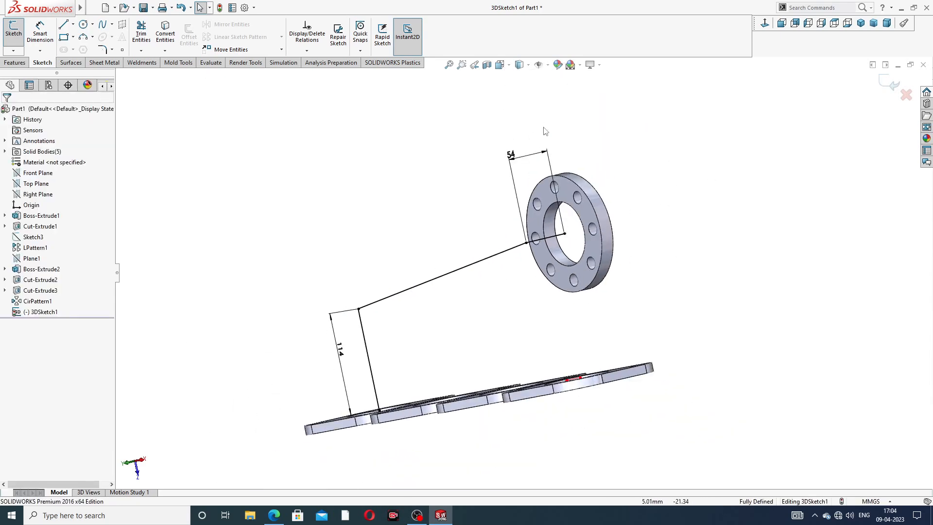
Step: Reposition the 54 mm and 114 mm dimension texts clear of the sketch lines
drag(514, 156, 537, 166)
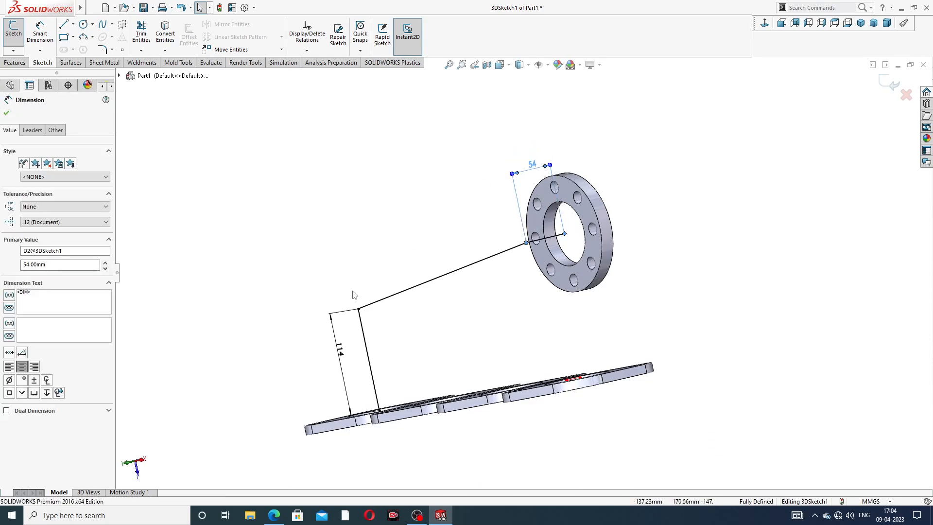
drag(340, 360, 332, 358)
click(384, 175)
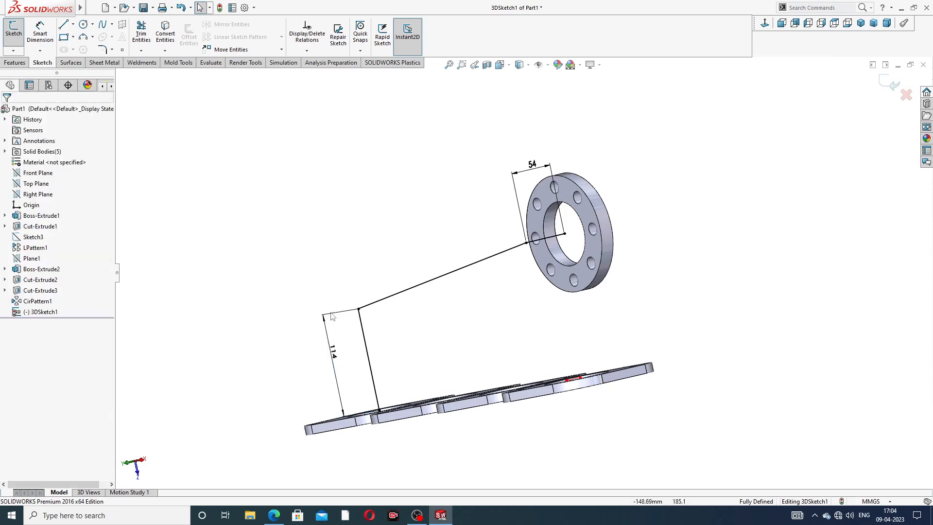
Step: Check the pipe fillet radii in the browser's drawing and fillet the corner above the pipe flange with a 98 mm radius
click(274, 514)
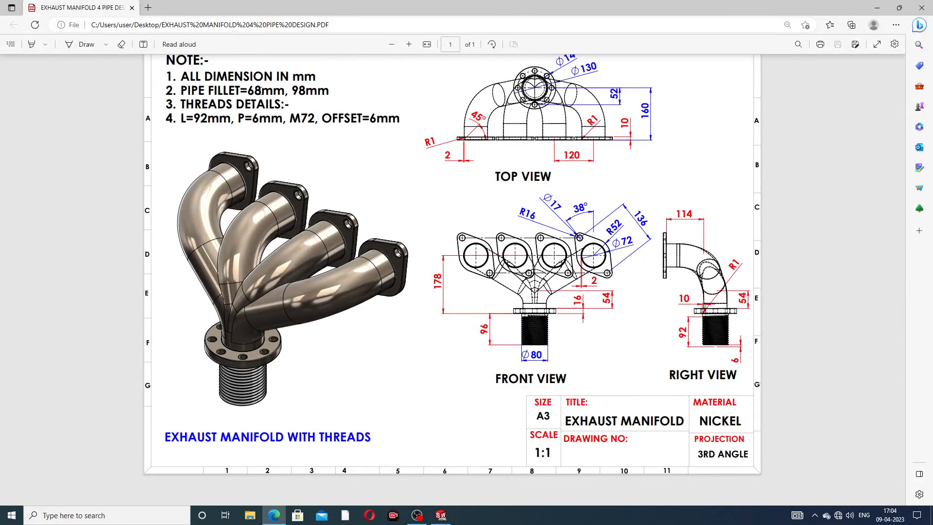
click(273, 516)
click(101, 50)
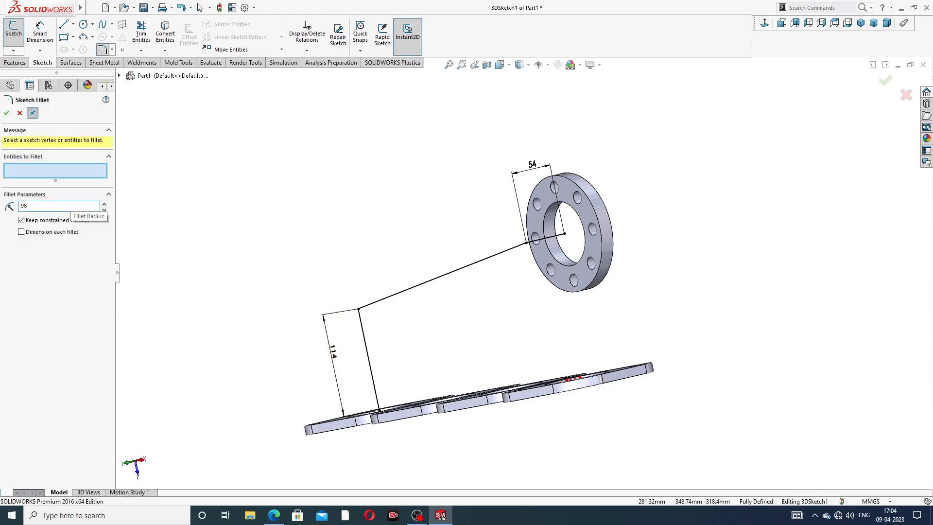
click(359, 309)
click(7, 113)
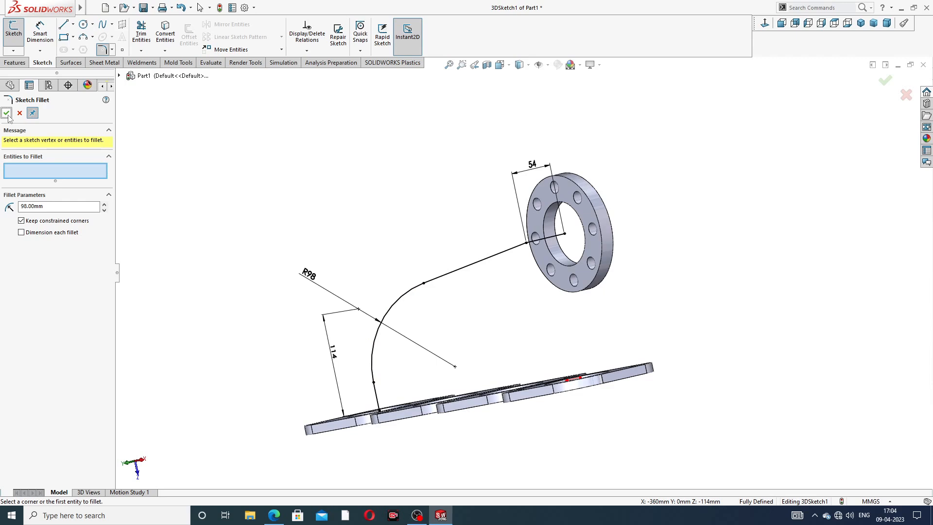
Step: Fillet the path's corner near the collector flange with a 68 mm radius and finish the 3D sketch
drag(51, 204, 21, 206)
text(6)
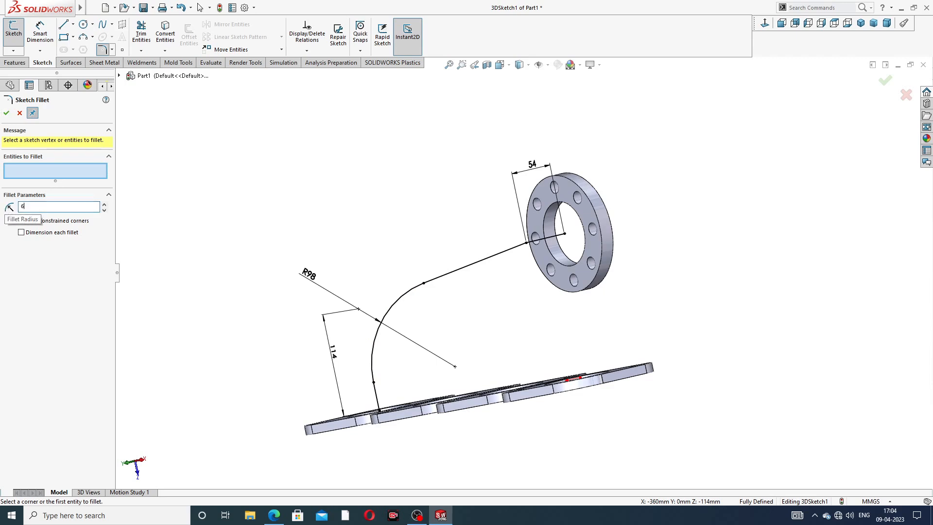
click(534, 244)
click(4, 115)
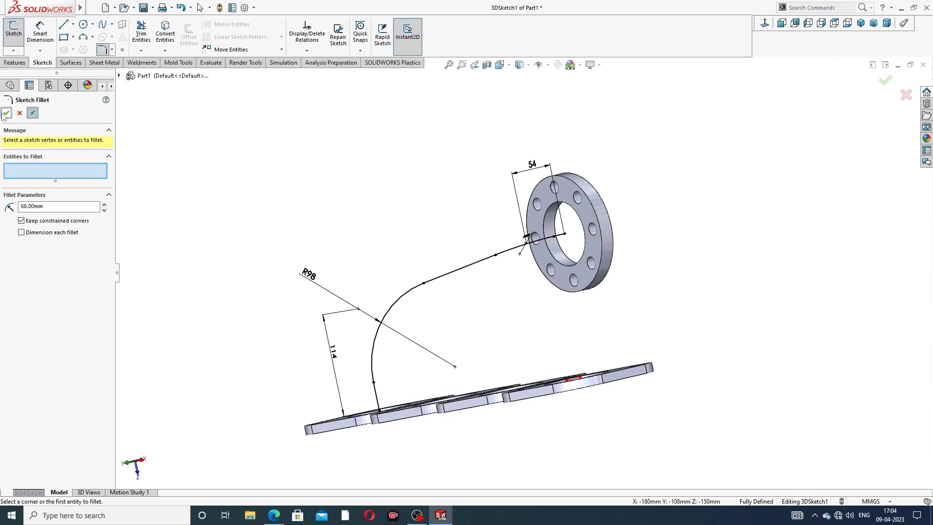
click(4, 117)
scroll(467, 213, up, 3)
mouse_move(486, 227)
middle_down()
mouse_move(493, 208)
mouse_move(469, 190)
mouse_move(506, 284)
middle_up()
scroll(552, 267, down, 3)
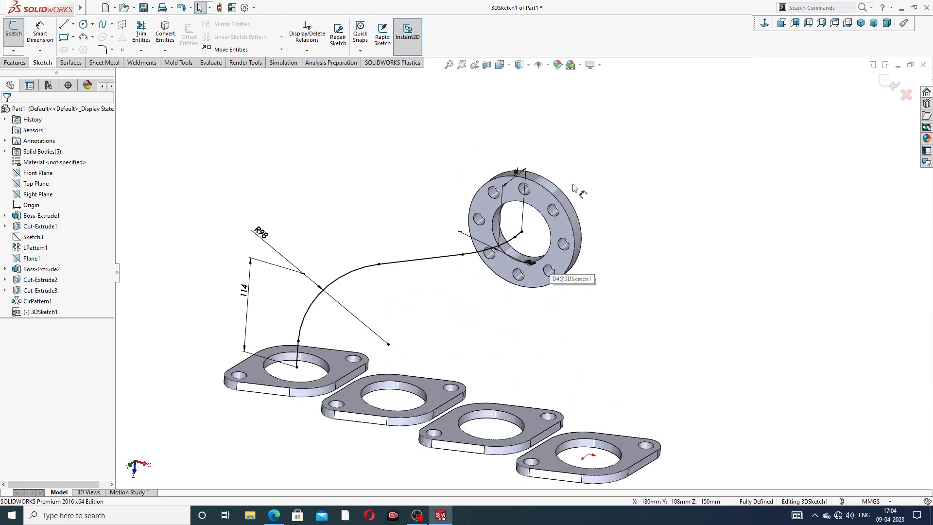
click(885, 86)
Step: Sketch on the collector flange's near face, converting its bore edge into a profile circle, and finish the sketch
scroll(535, 196, down, 3)
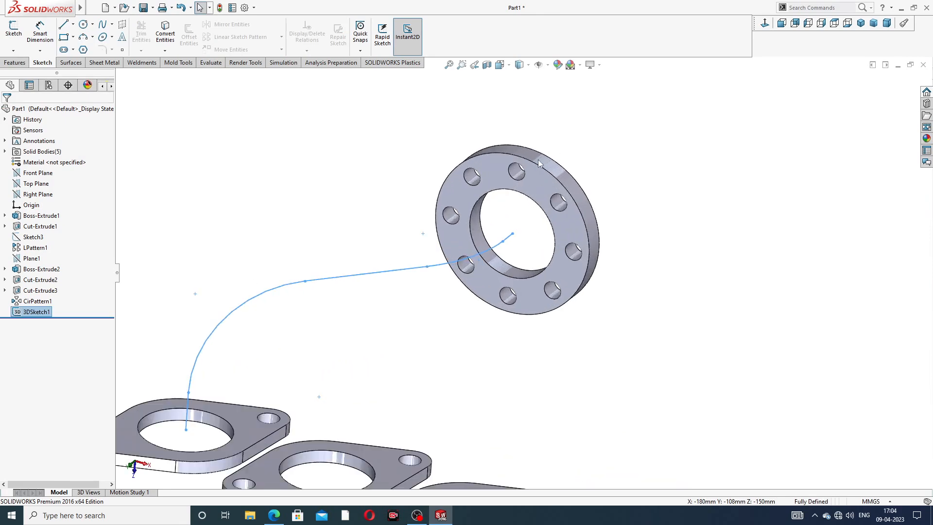
click(533, 197)
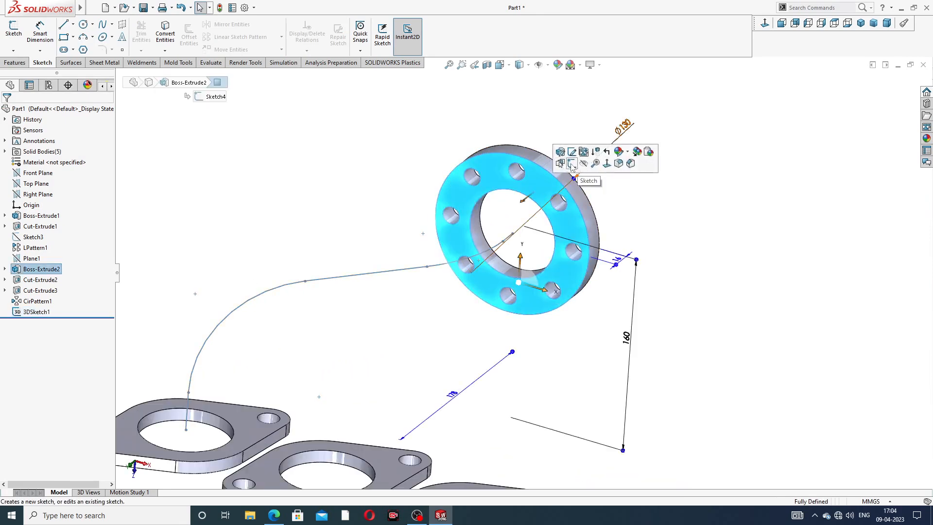
click(620, 153)
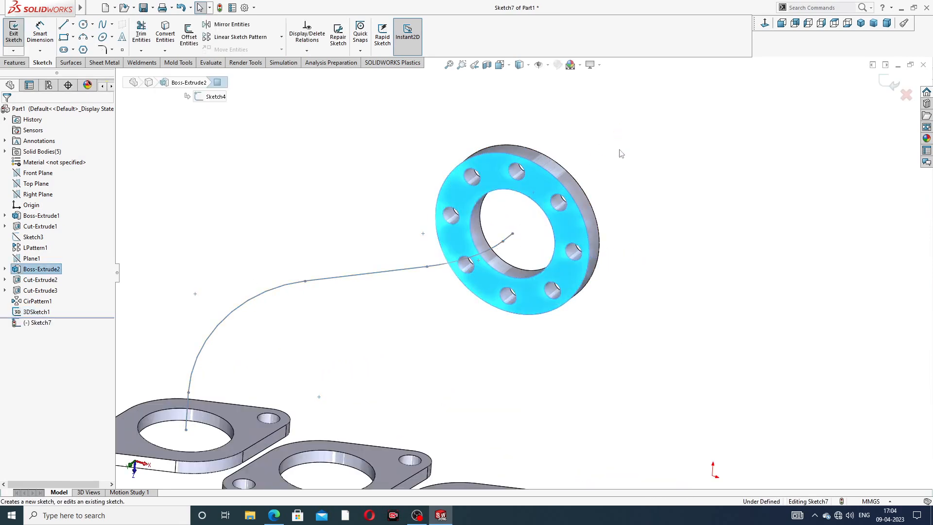
click(529, 200)
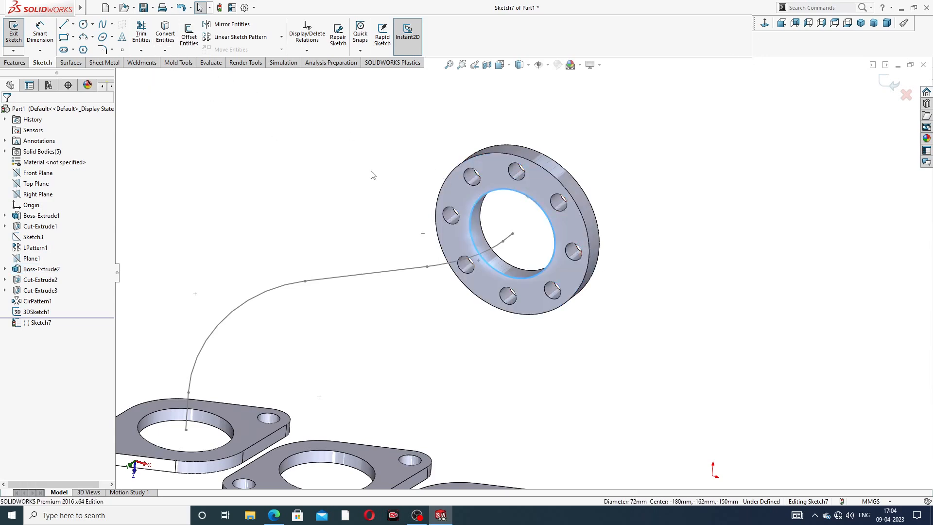
click(171, 42)
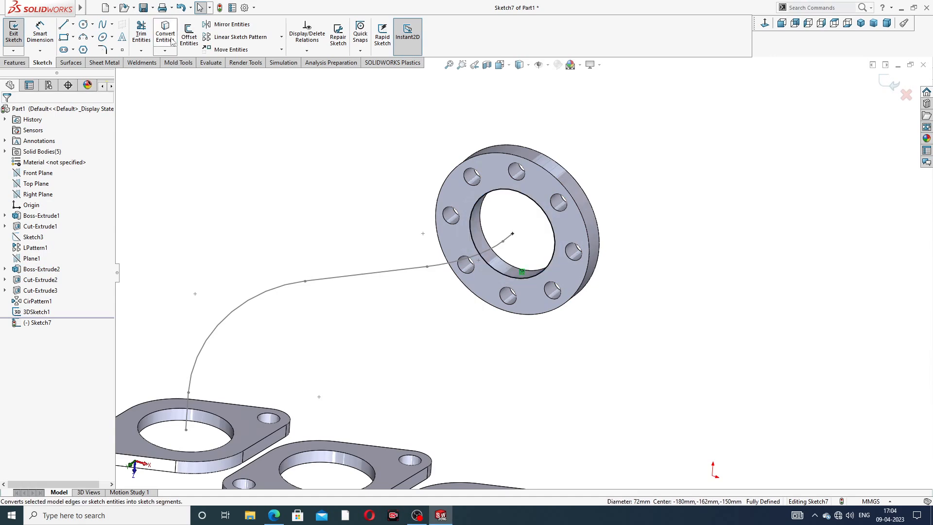
click(889, 84)
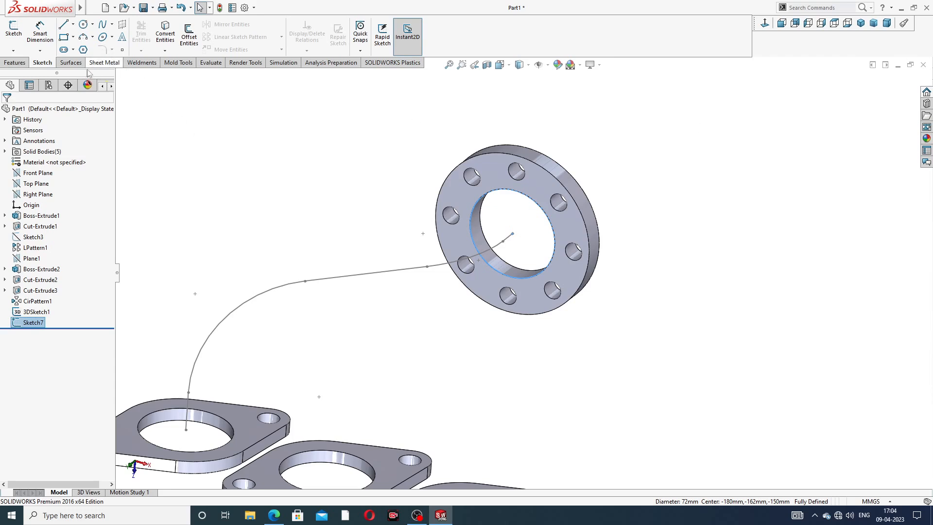
Step: Sweep the bore circle along the filleted 3D path to form the first outer pipe as a solid
click(25, 62)
click(92, 24)
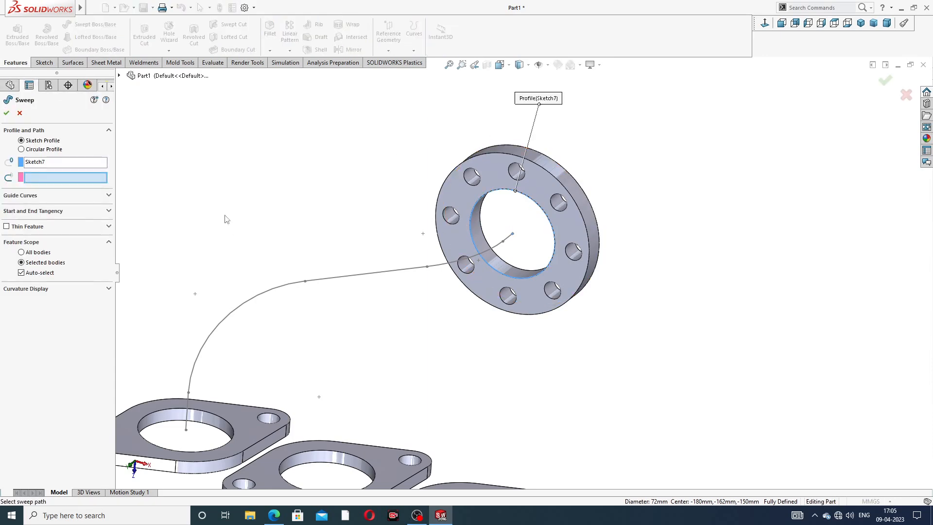
middle_drag(245, 216, 234, 183)
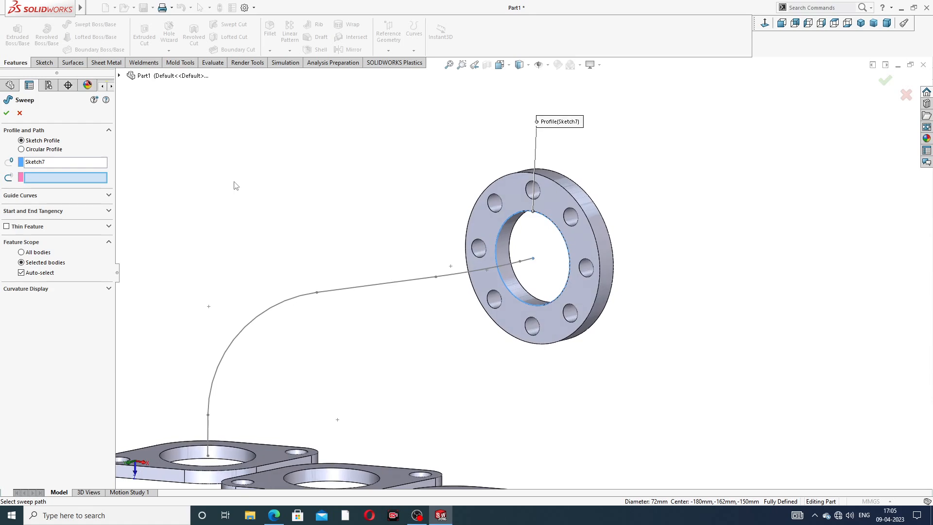
click(359, 289)
scroll(370, 291, up, 3)
mouse_move(387, 322)
middle_down()
mouse_move(405, 340)
mouse_move(391, 319)
middle_up()
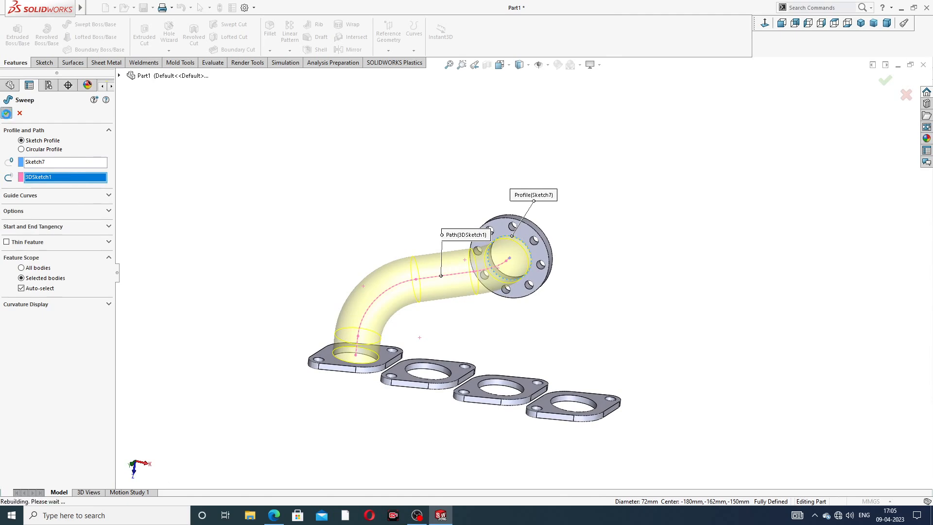
key(Return)
Step: Start a new 3D sketch for the next pipe path and begin the Line command near the collector flange
mouse_move(557, 310)
middle_down()
mouse_move(431, 269)
mouse_move(575, 287)
mouse_move(550, 300)
middle_up()
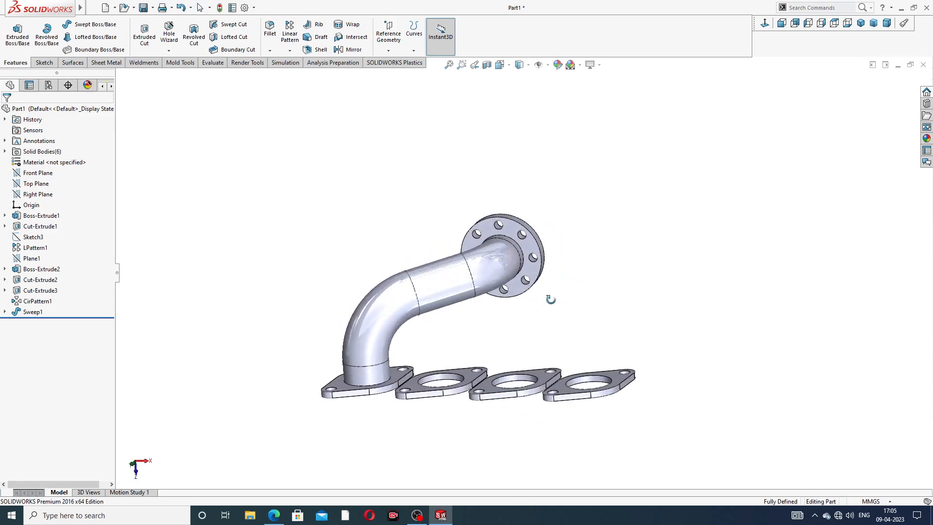
scroll(509, 364, down, 2)
mouse_move(587, 216)
middle_down()
mouse_move(567, 205)
mouse_move(569, 212)
middle_up()
middle_drag(447, 370, 501, 254)
scroll(487, 229, up, 2)
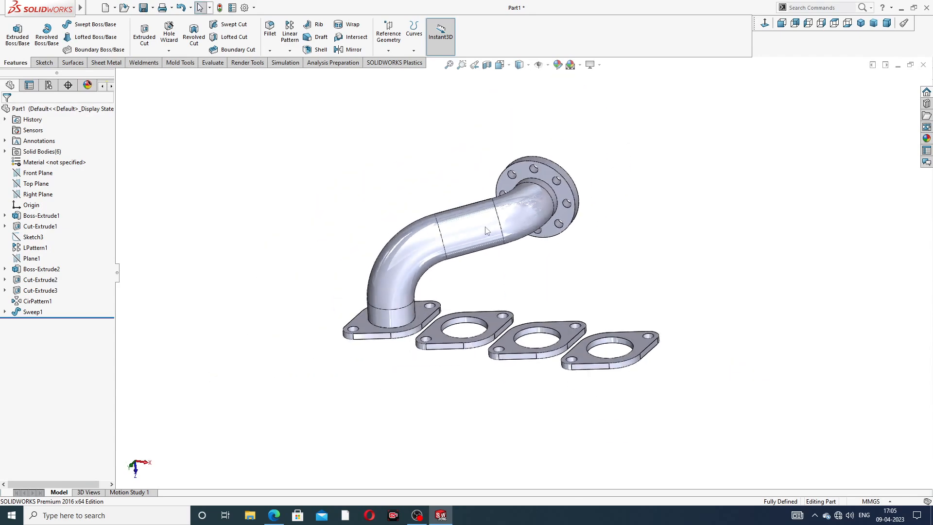
click(47, 62)
click(13, 51)
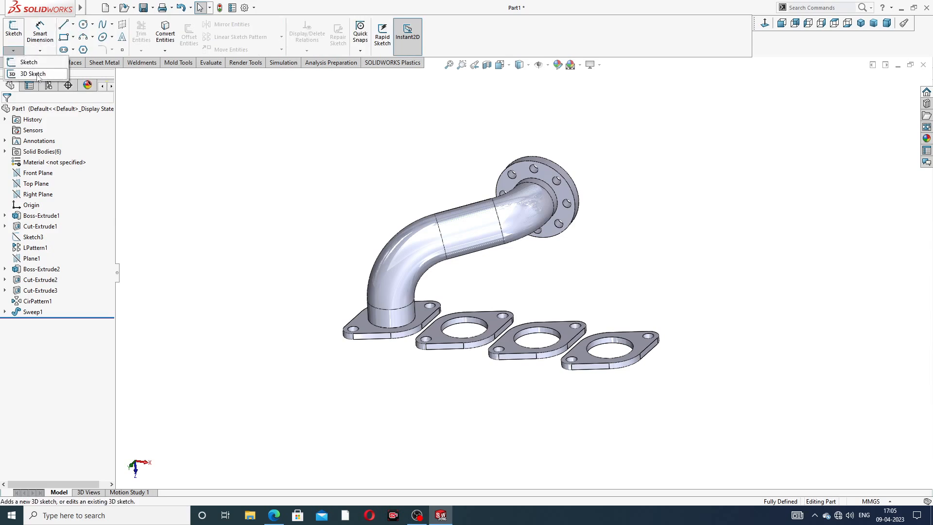
click(32, 73)
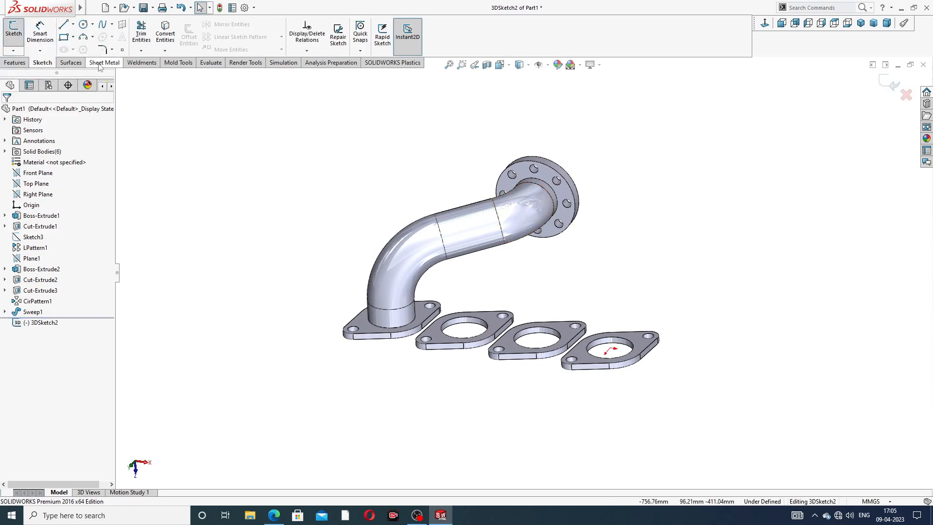
click(63, 24)
middle_drag(641, 184, 657, 314)
scroll(658, 315, down, 2)
scroll(574, 225, down, 2)
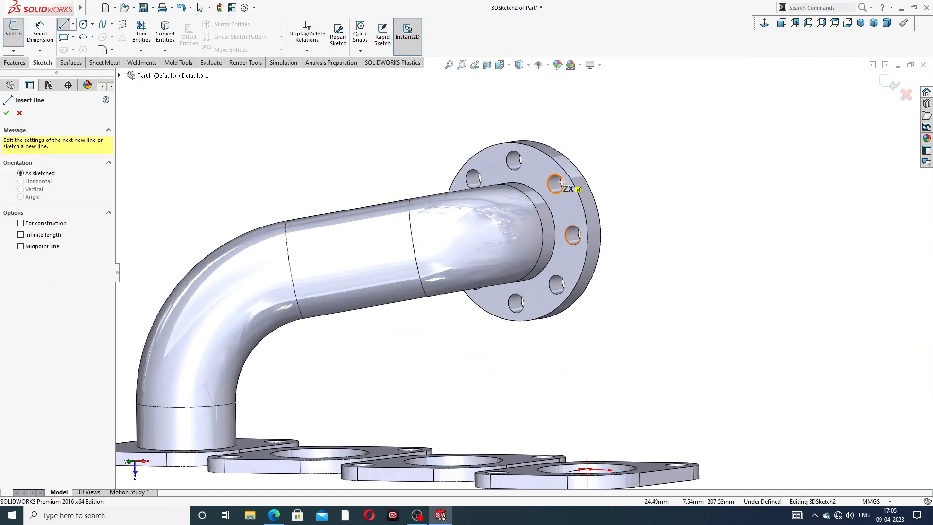
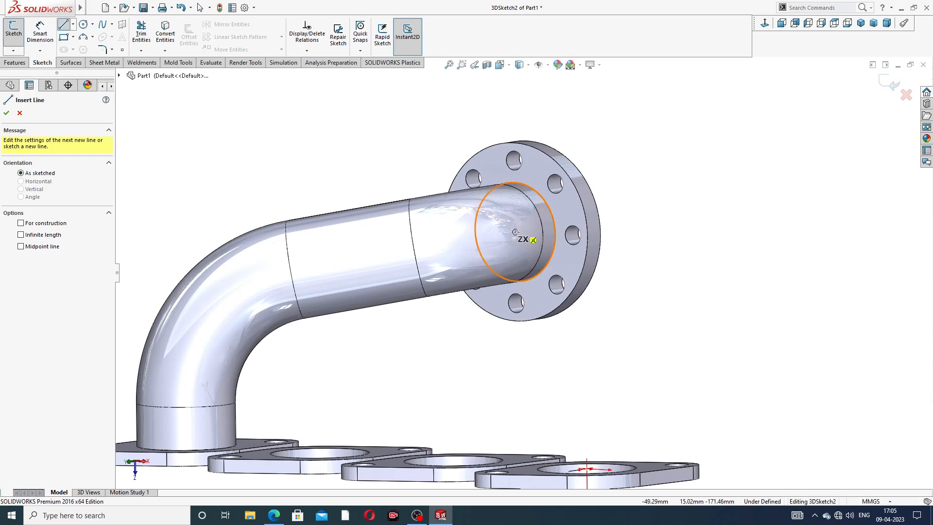
click(515, 233)
middle_drag(485, 264, 499, 247)
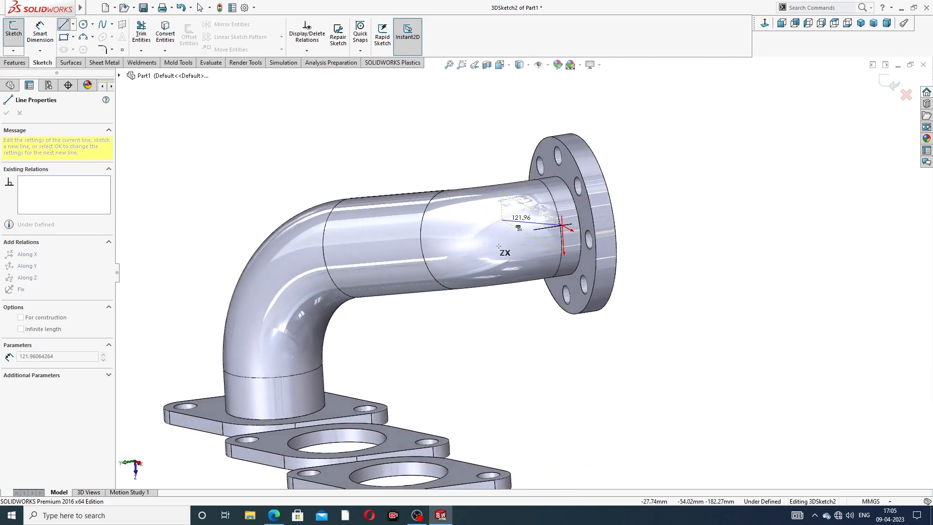
click(525, 229)
right_click(666, 174)
click(680, 174)
middle_drag(582, 217, 622, 202)
click(524, 228)
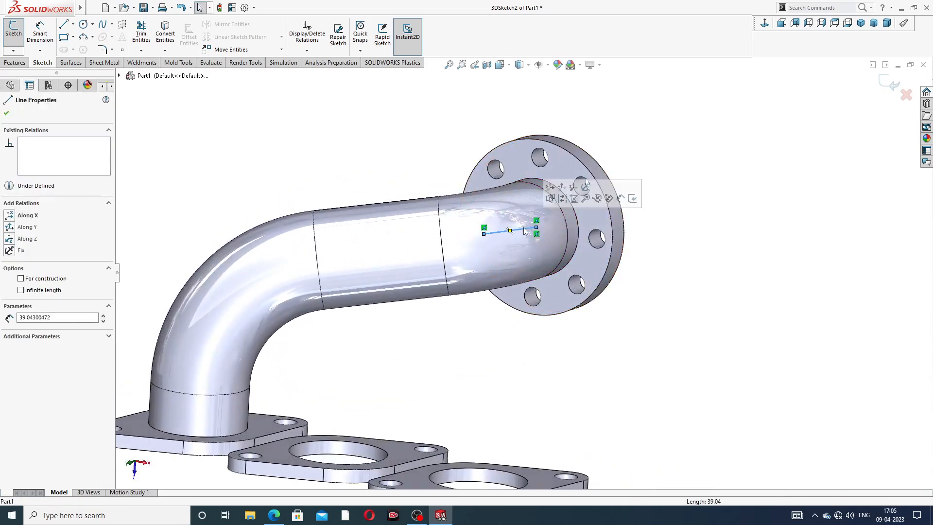
key(Delete)
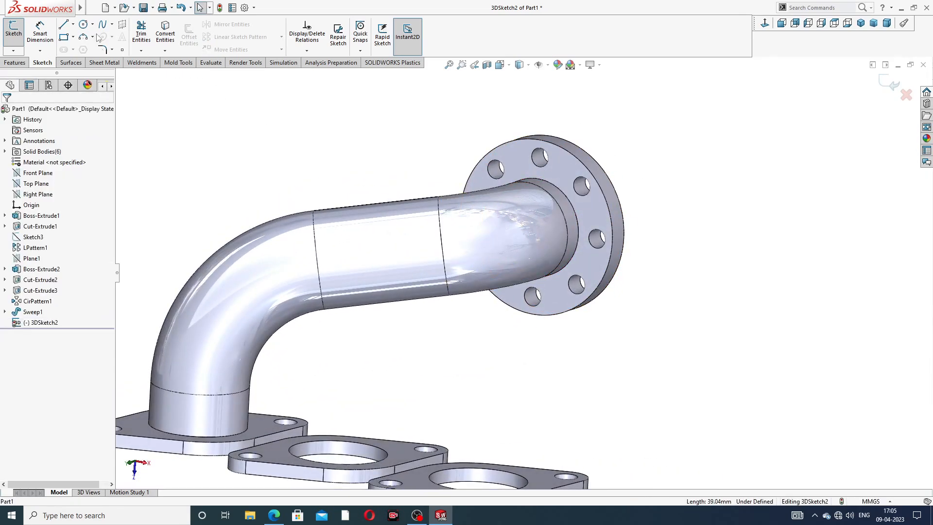
Step: Draw a 3D sketch line about 43 mm long from the collector flange's bore centre, running straight out from the flange along Y
click(64, 24)
scroll(525, 267, up, 3)
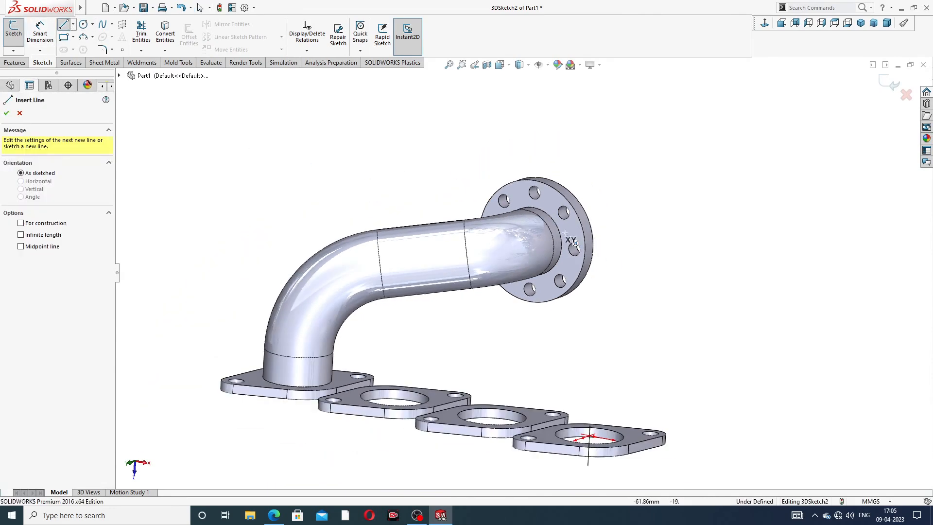
click(533, 241)
middle_drag(546, 247, 528, 246)
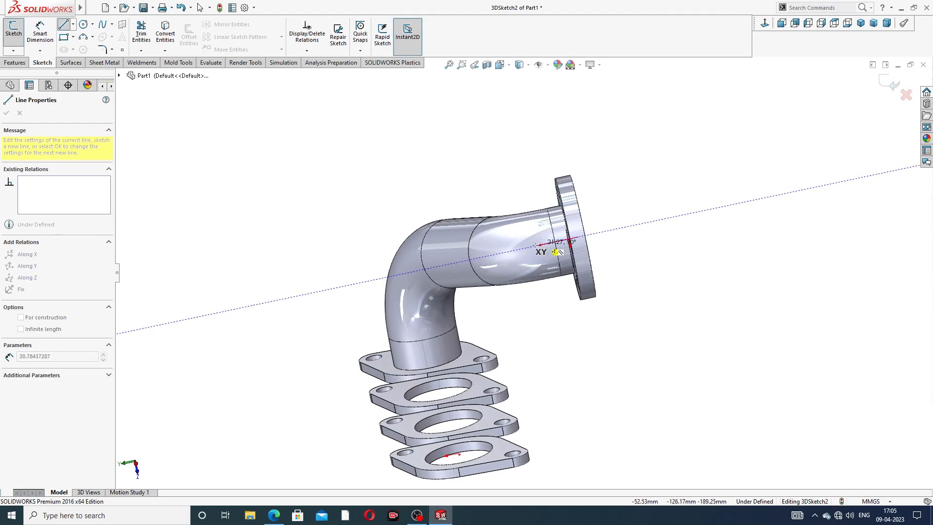
click(527, 248)
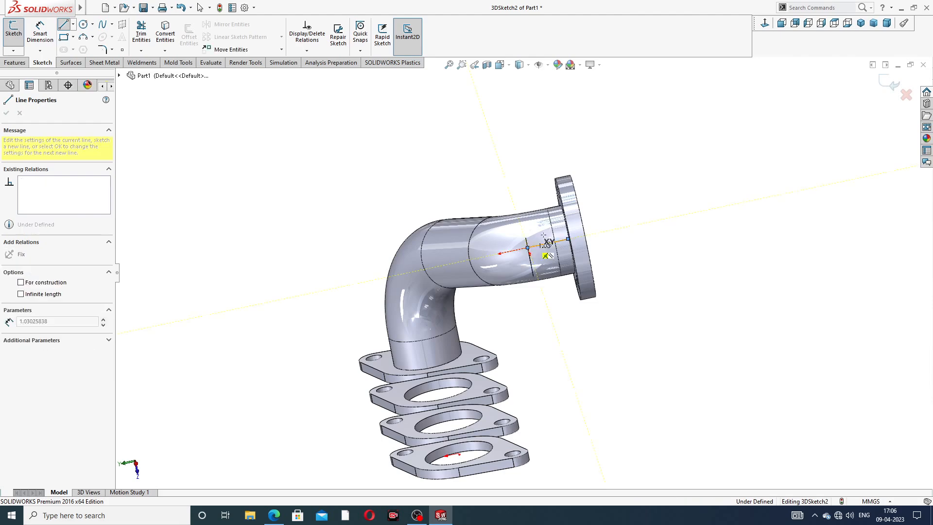
right_click(574, 158)
click(598, 166)
middle_drag(597, 210, 643, 221)
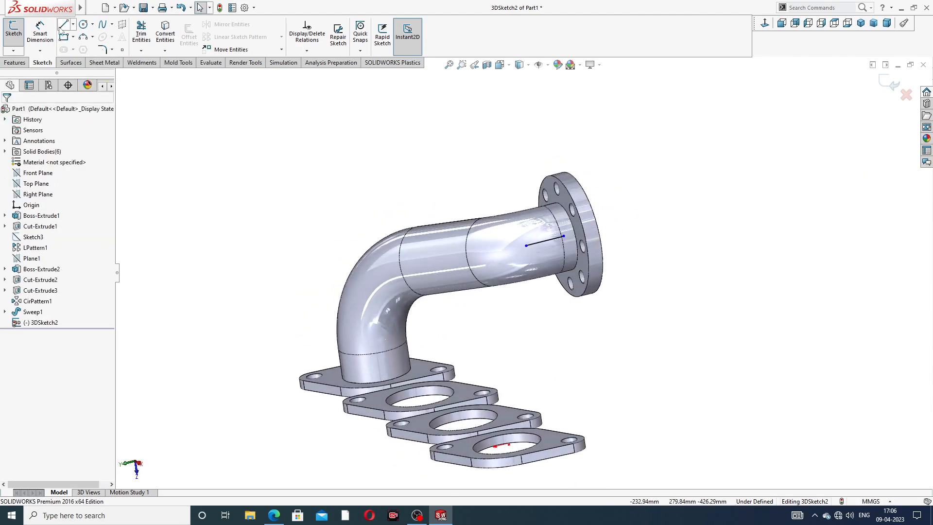
Step: Draw a vertical line about 43 mm long upward from the bore centre of the port flange next to the finished pipe
scroll(462, 332, up, 3)
middle_drag(463, 332, 481, 354)
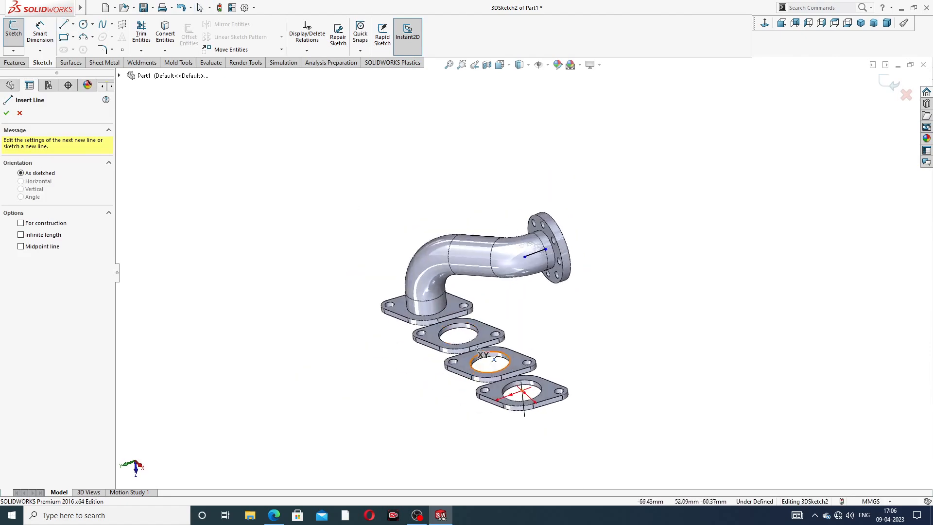
scroll(477, 355, down, 5)
scroll(495, 292, down, 2)
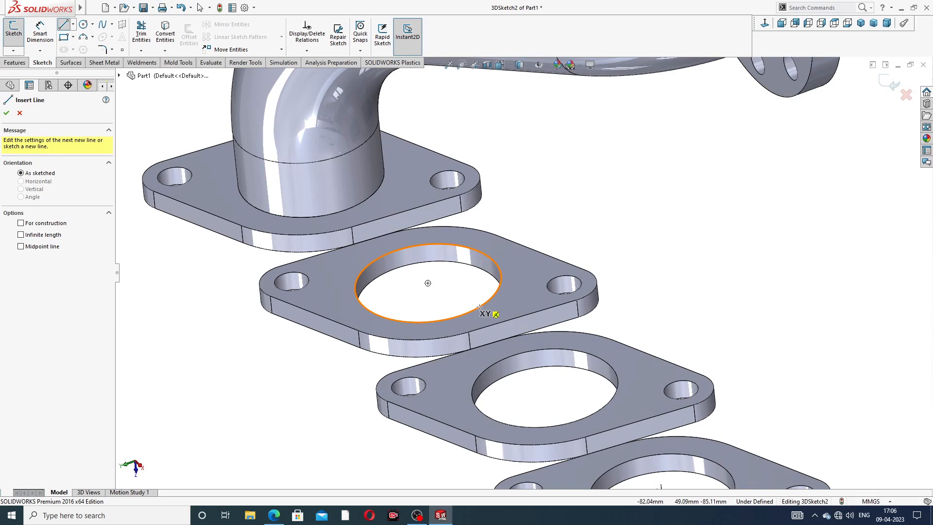
click(428, 278)
scroll(434, 234, up, 2)
middle_drag(445, 213, 484, 158)
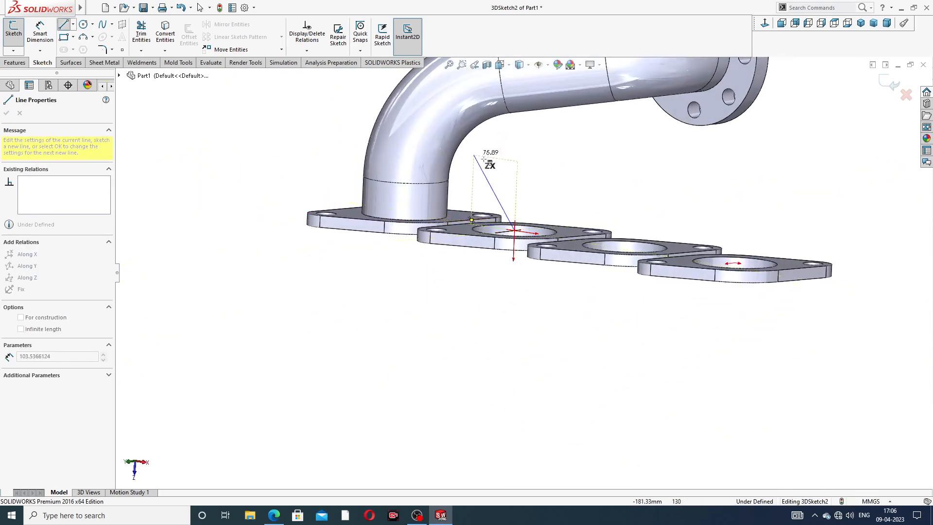
click(517, 181)
right_click(572, 155)
click(593, 168)
scroll(587, 144, up, 1)
middle_drag(587, 147, 591, 184)
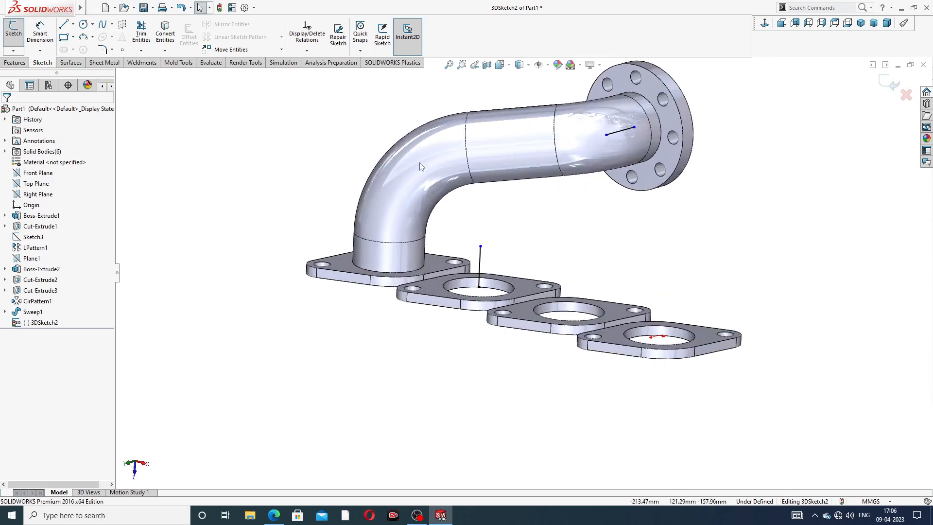
Step: Connect the free ends of the vertical port line and the collector line with a slanted line
click(68, 26)
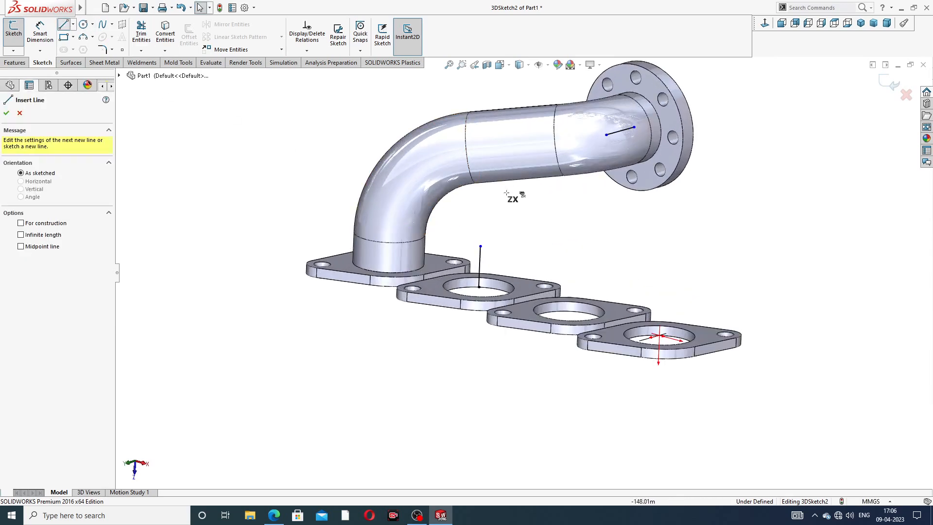
click(480, 246)
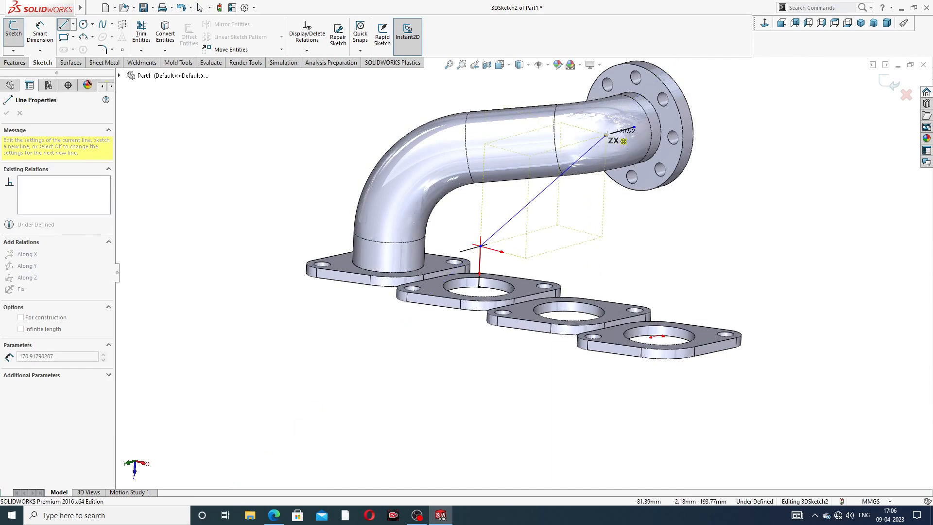
right_click(746, 116)
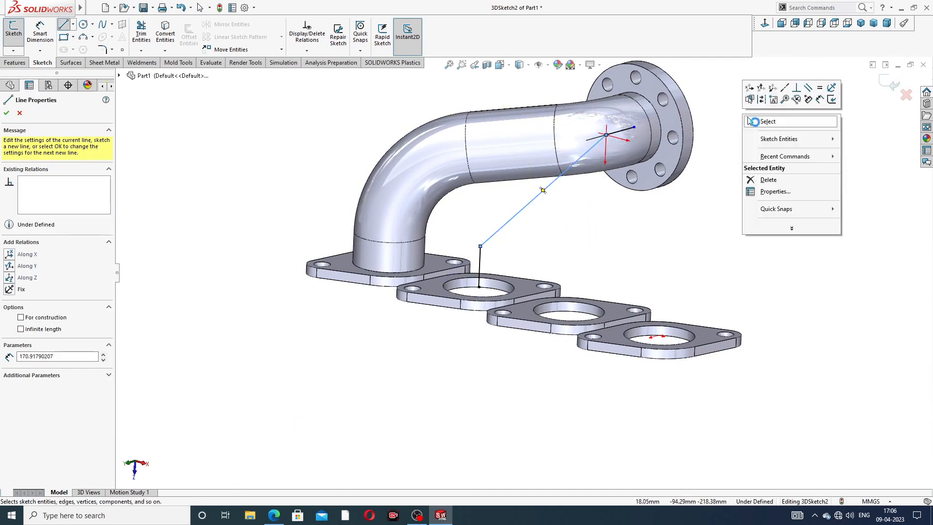
click(768, 121)
scroll(667, 127, down, 10)
scroll(531, 232, down, 4)
scroll(492, 274, up, 6)
scroll(509, 281, down, 10)
scroll(523, 275, up, 6)
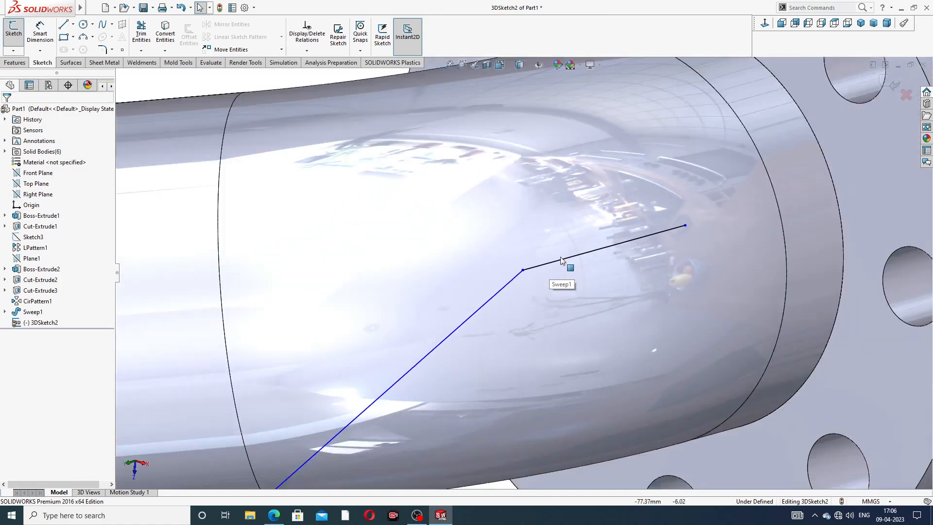
scroll(560, 260, up, 8)
middle_drag(491, 371, 372, 256)
Step: Dimension the vertical line above the second port flange to 114 mm
click(39, 31)
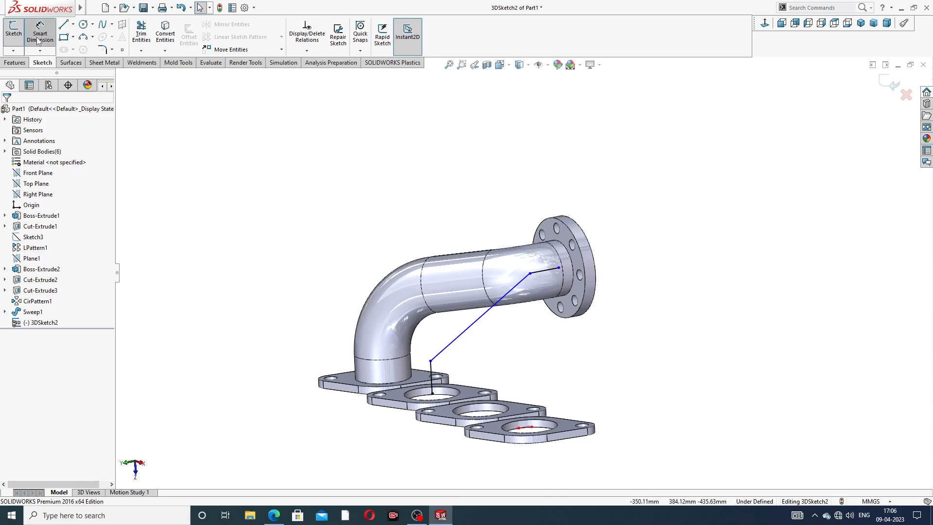
scroll(461, 413, down, 3)
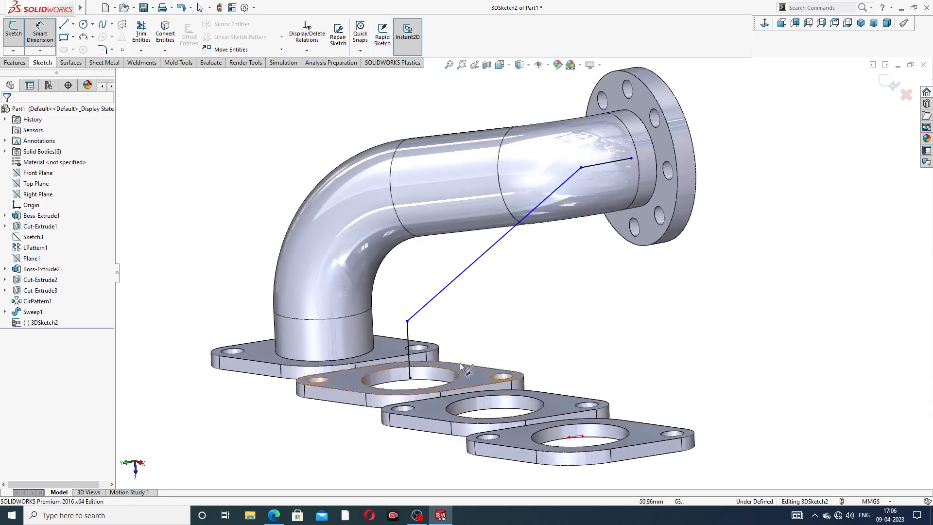
click(408, 331)
click(246, 396)
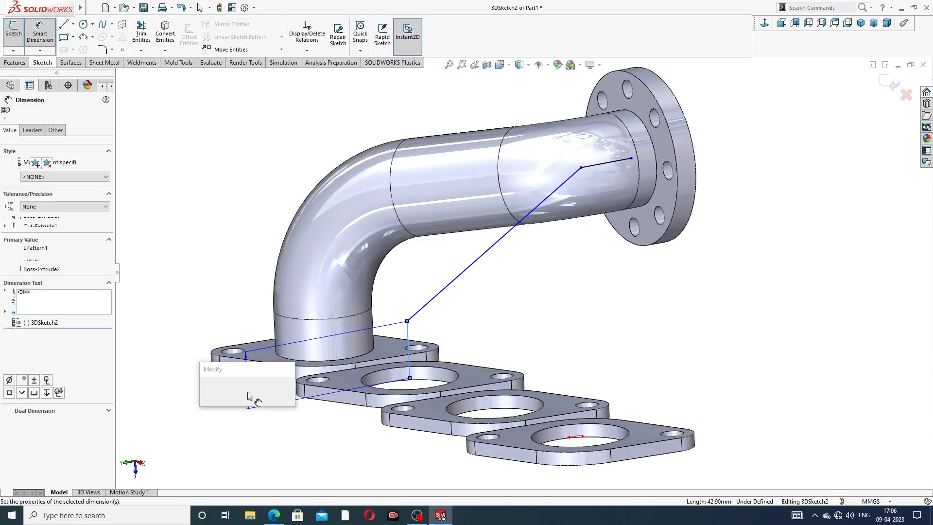
text(114)
key(Return)
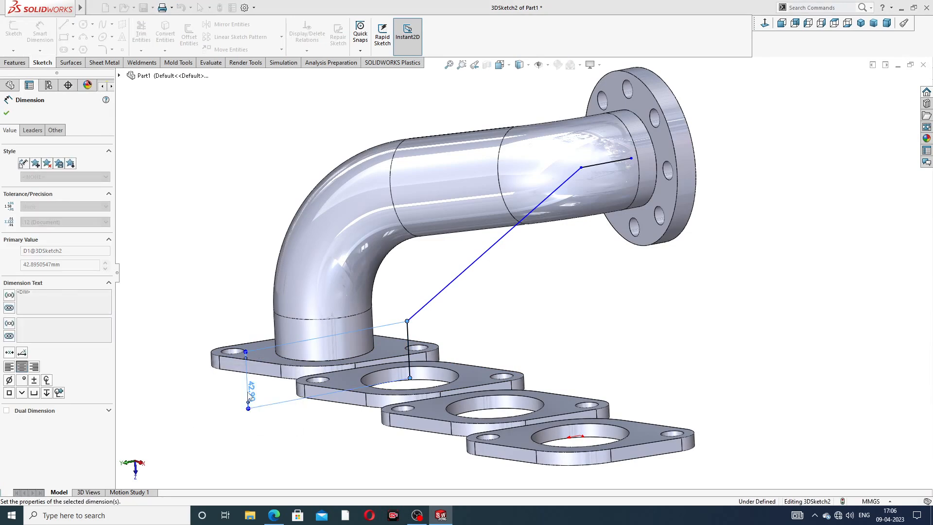
click(509, 318)
Step: Dimension the straight path line at the collector flange to 54 mm
scroll(606, 177, up, 2)
scroll(607, 177, down, 3)
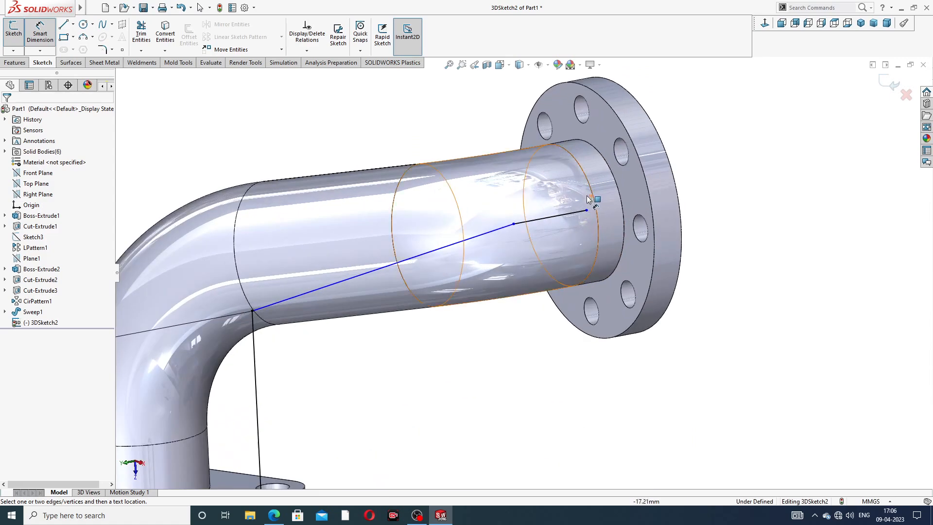
click(547, 217)
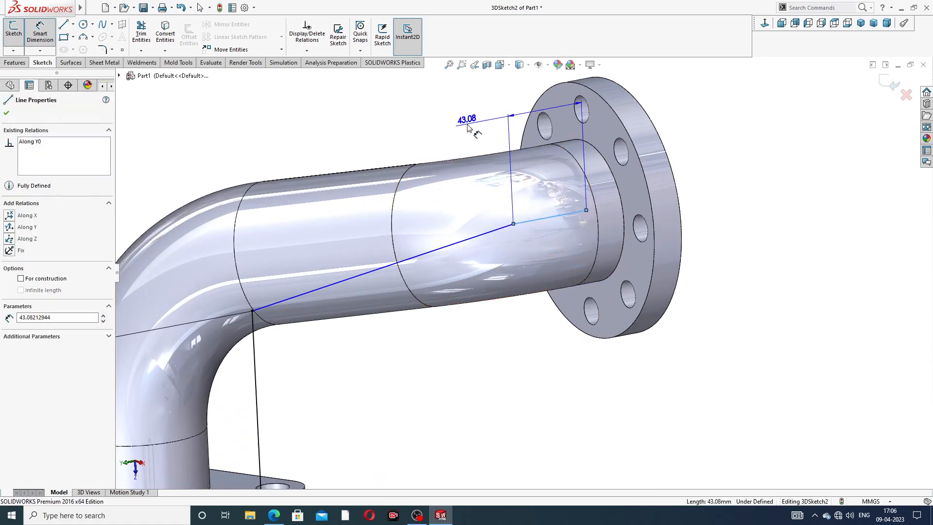
click(473, 127)
text(5)
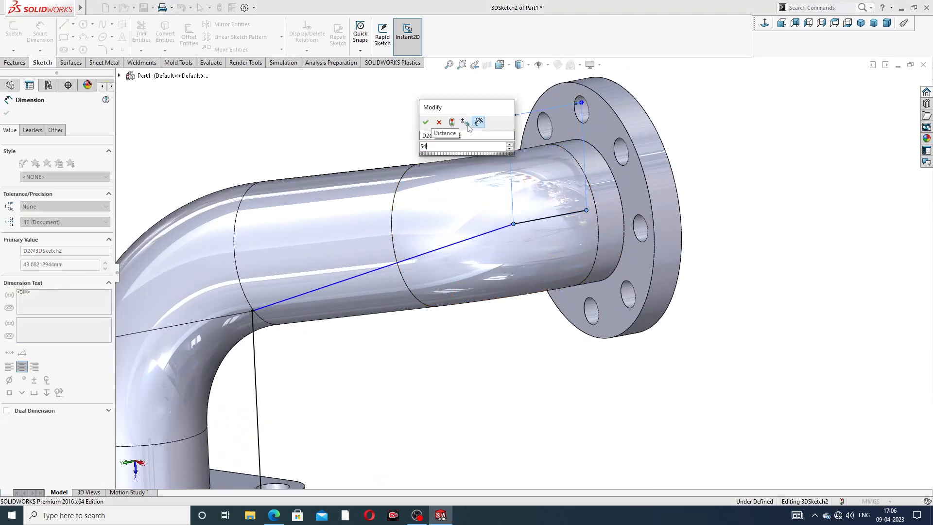
text(4)
key(Return)
scroll(709, 150, up, 5)
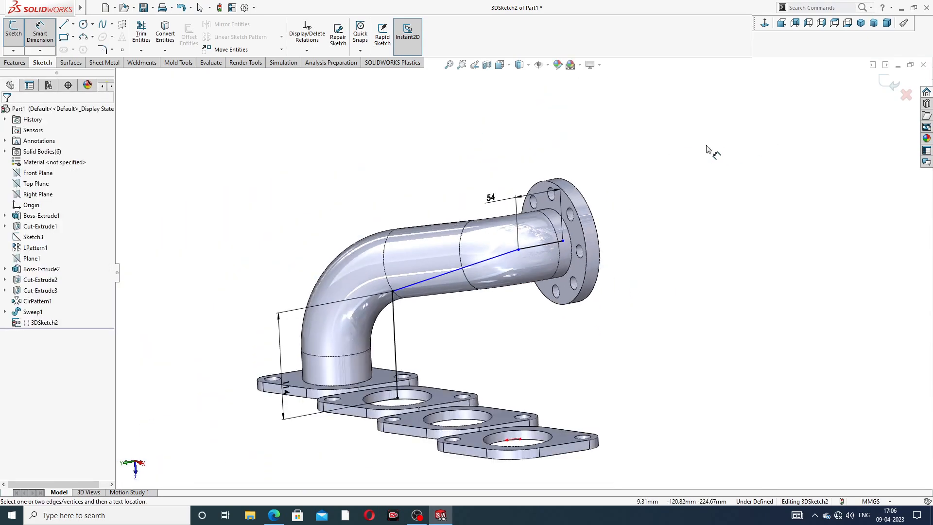
right_click(666, 165)
click(687, 191)
Step: Snap the path's endpoint at the collector flange onto the bore's centre so the 3D sketch is fully constrained
scroll(564, 241, down, 5)
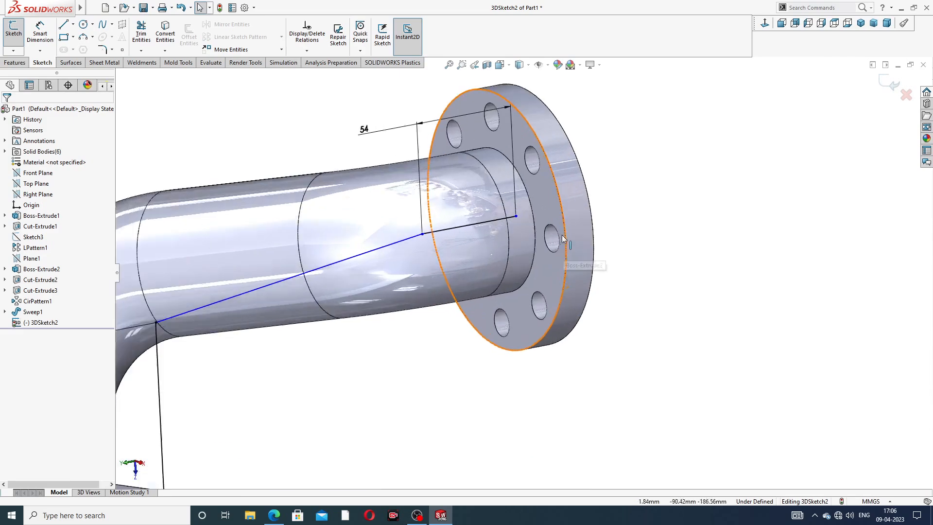
click(474, 211)
drag(474, 211, 442, 215)
click(723, 171)
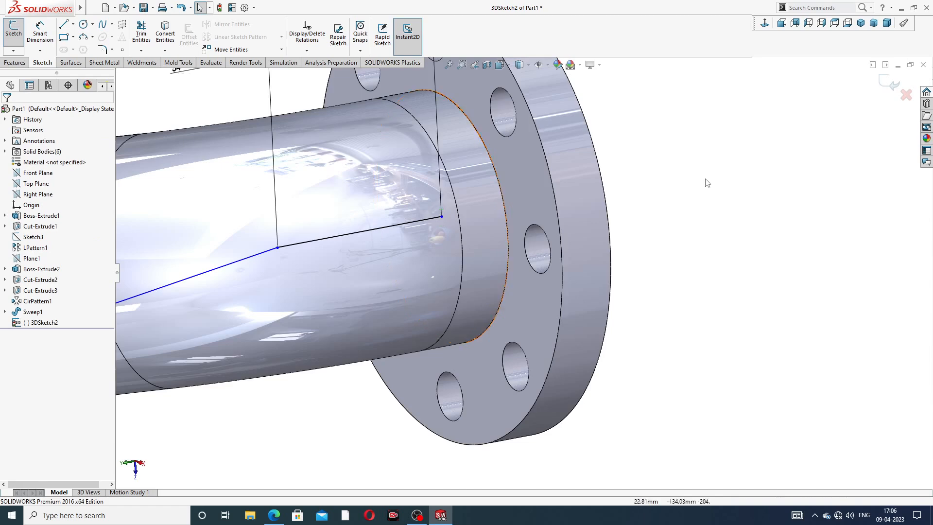
scroll(500, 239, up, 7)
scroll(388, 320, down, 3)
scroll(369, 291, down, 1)
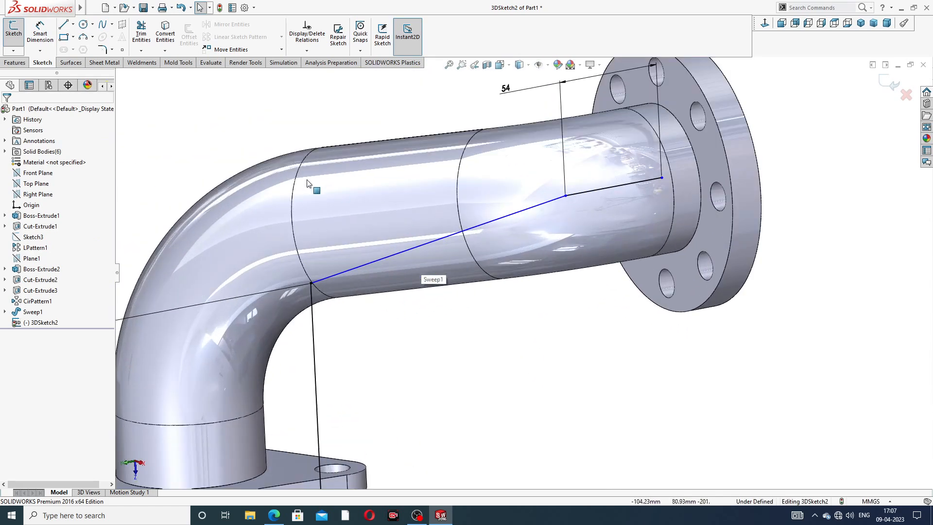
scroll(559, 202, down, 3)
scroll(627, 194, down, 2)
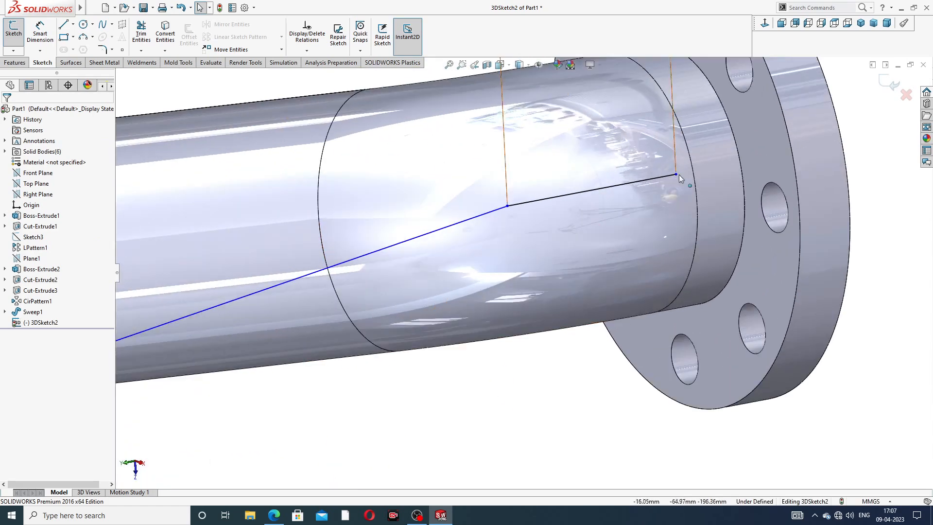
click(676, 175)
mouse_move(688, 173)
mouse_down()
mouse_move(739, 161)
mouse_move(677, 173)
mouse_up()
click(870, 162)
scroll(537, 246, up, 6)
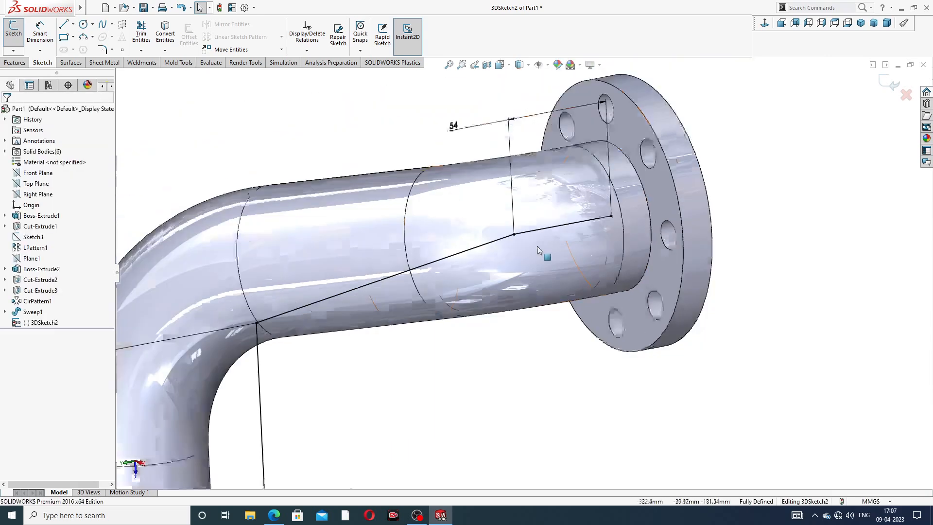
Step: Fillet both corners of the second pipe's path with a 98 mm radius and finish the 3D sketch
click(103, 50)
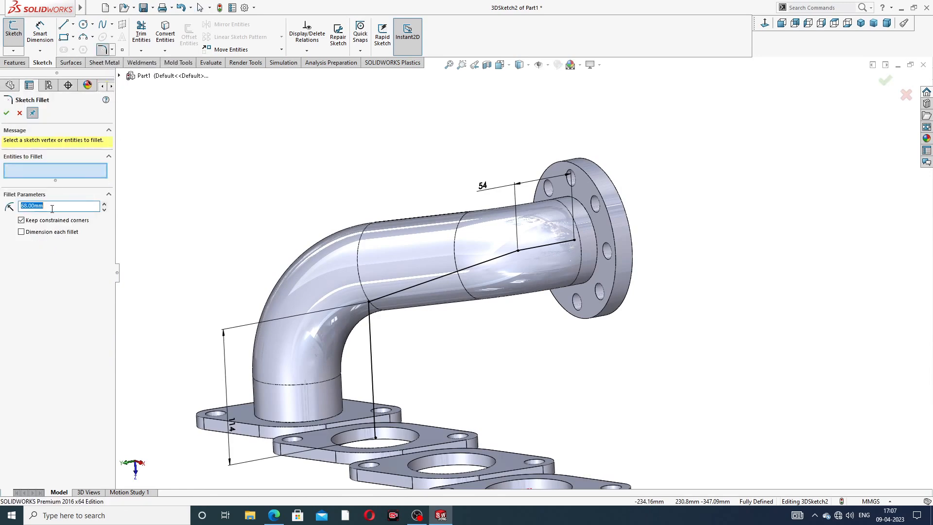
click(518, 249)
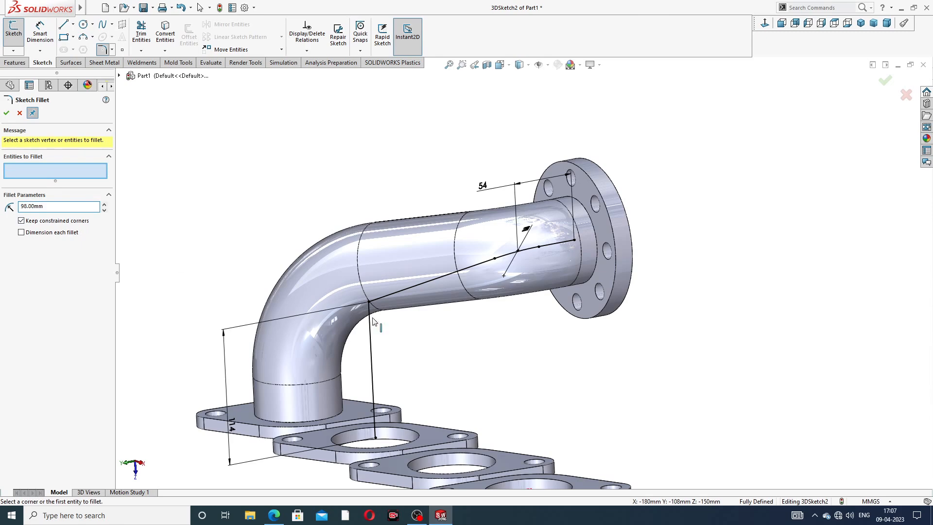
click(369, 303)
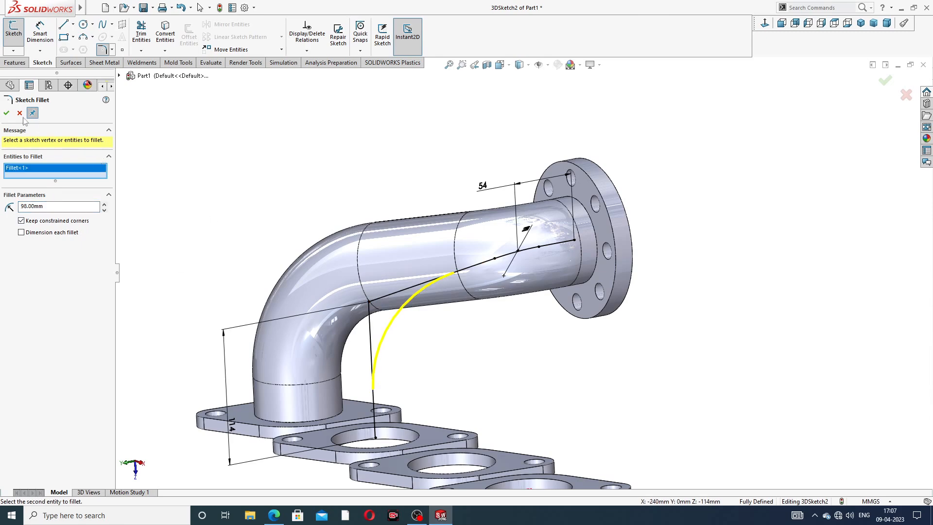
click(7, 113)
scroll(457, 176, up, 2)
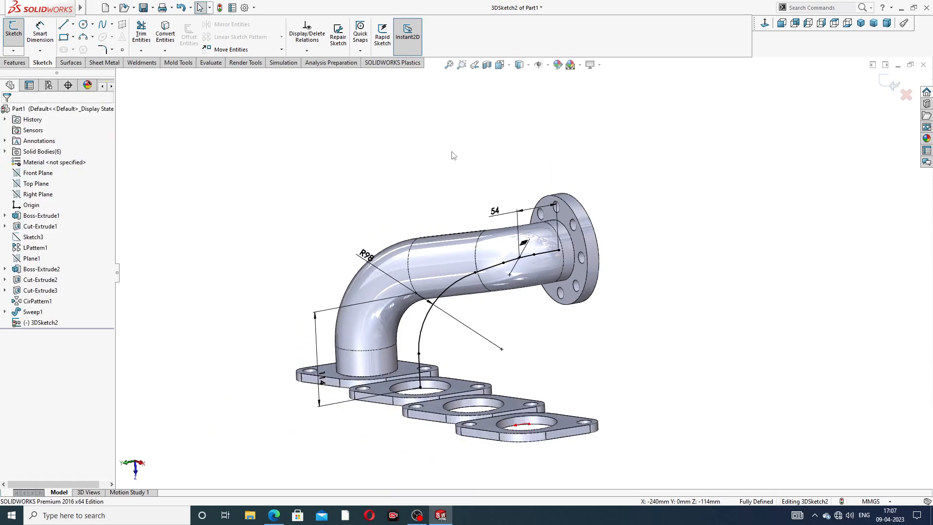
middle_drag(474, 229, 513, 260)
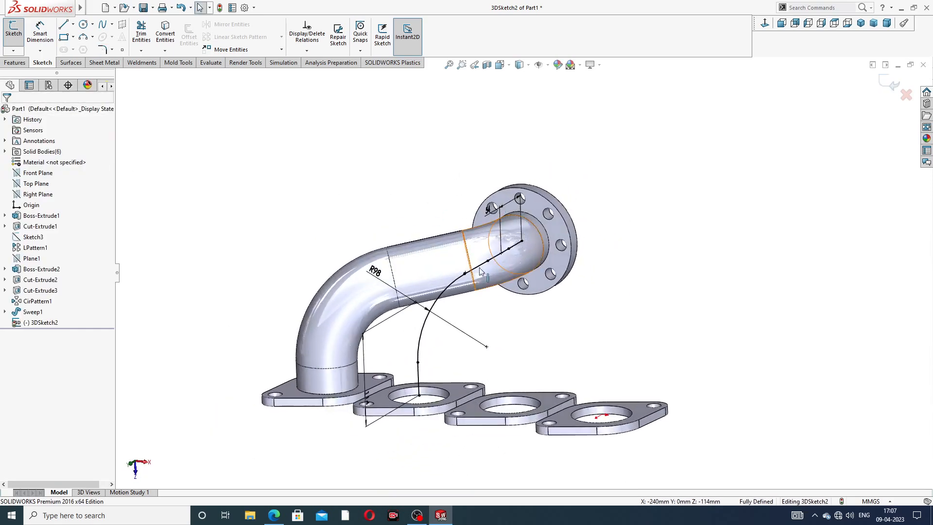
scroll(546, 237, down, 3)
click(893, 85)
Step: Sketch on the collector flange's inner face, convert the 72 mm bore edge into the sketch as the second pipe's profile, and exit
click(588, 212)
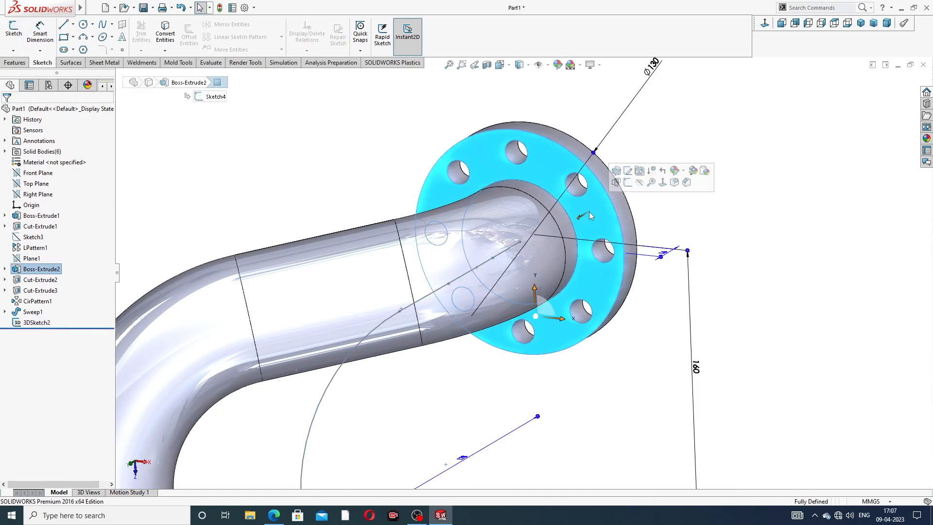
click(628, 183)
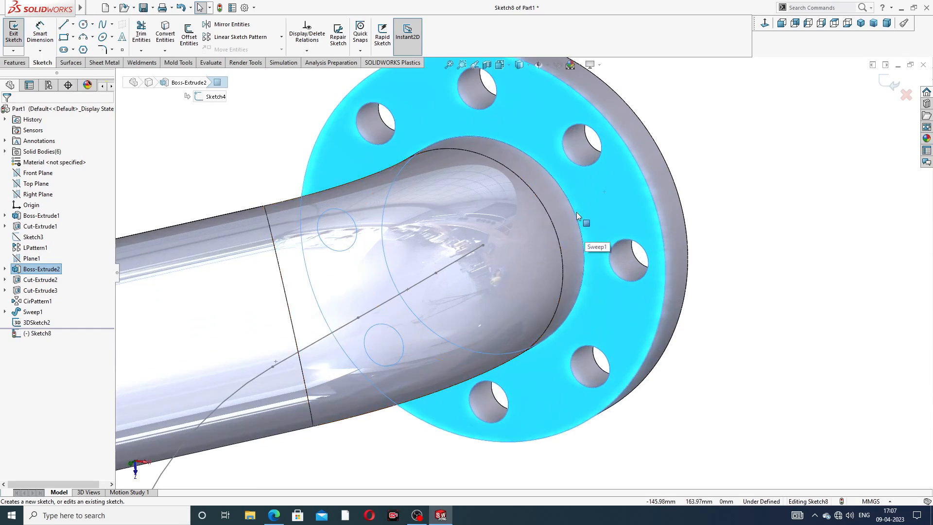
click(575, 211)
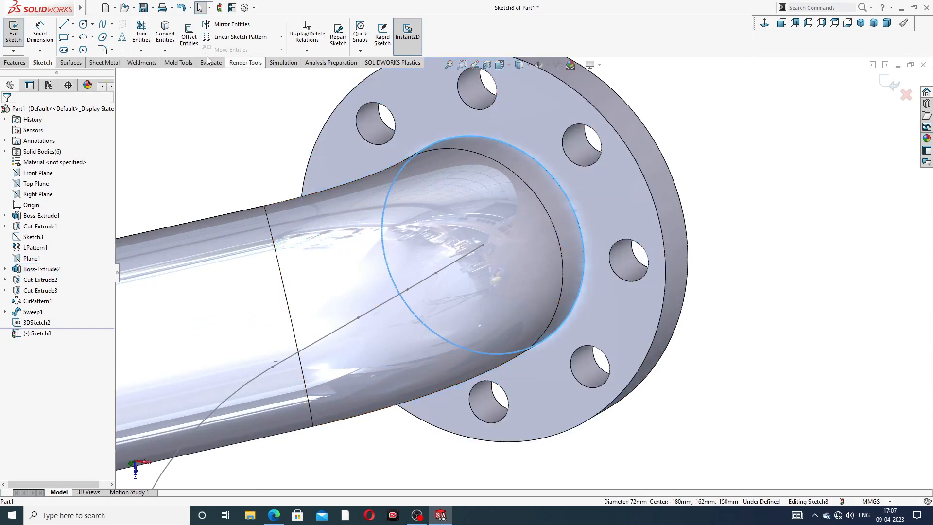
click(165, 35)
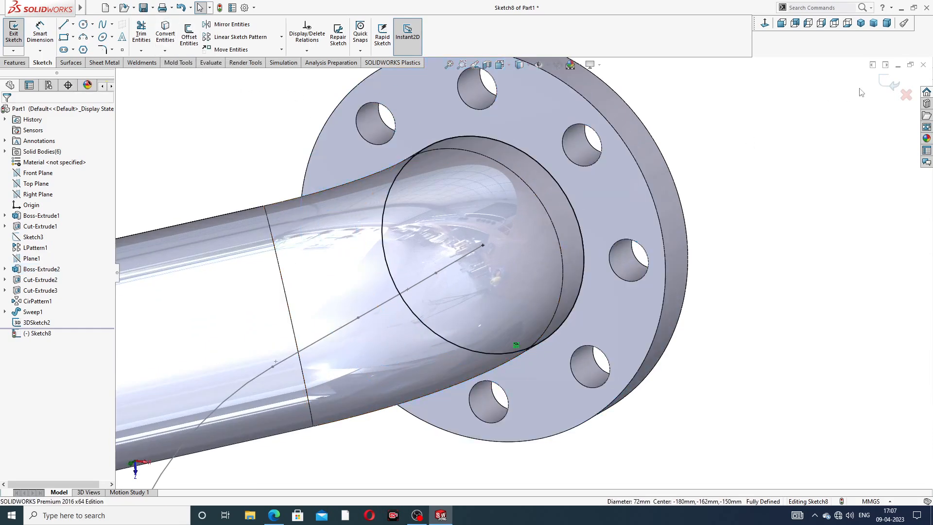
click(888, 82)
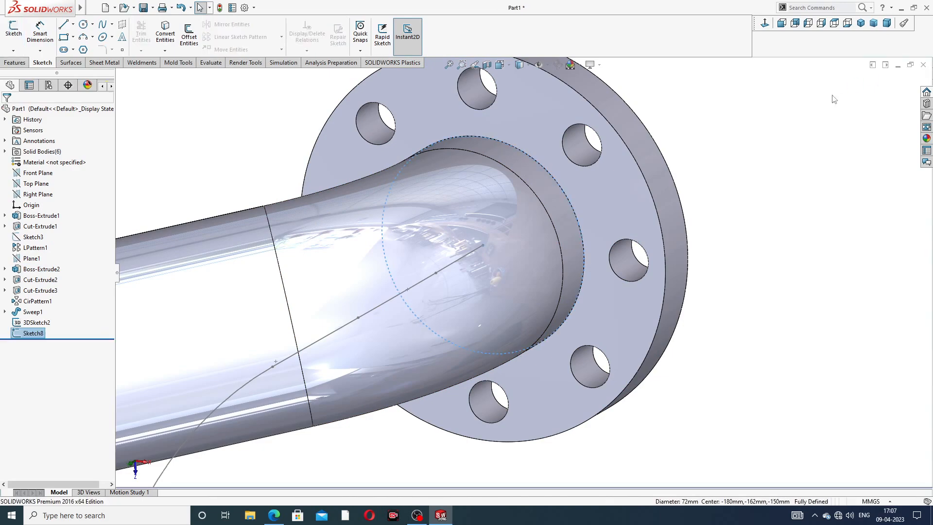
Step: Sweep the bore profile along the second pipe's 3D path to form the second pipe
mouse_move(717, 145)
middle_down()
mouse_move(689, 72)
mouse_move(698, 97)
middle_up()
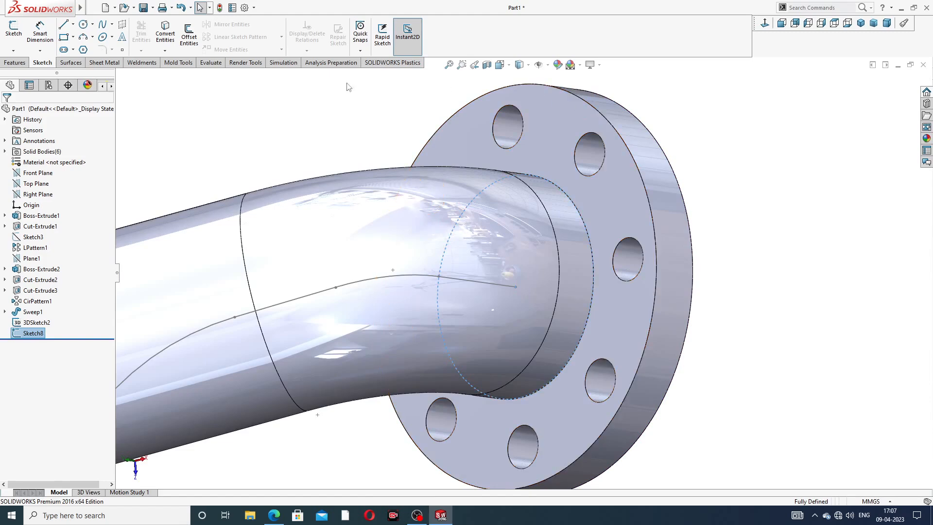
click(14, 63)
click(95, 24)
scroll(311, 173, up, 3)
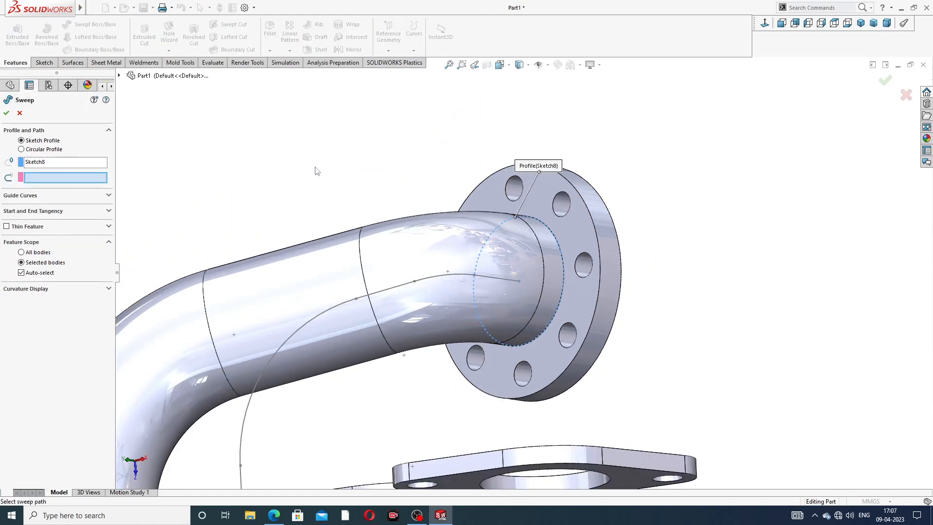
scroll(420, 209, up, 3)
middle_drag(432, 329, 378, 311)
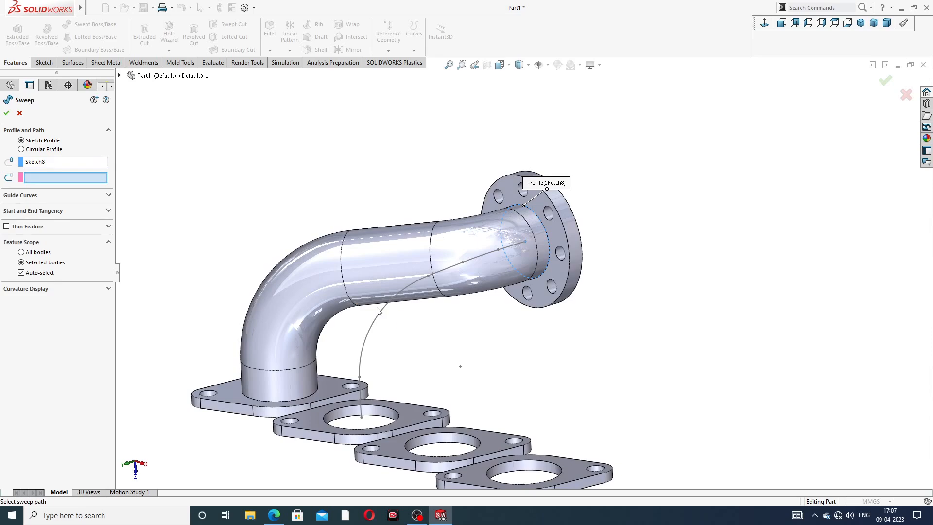
click(382, 315)
middle_drag(471, 322, 495, 334)
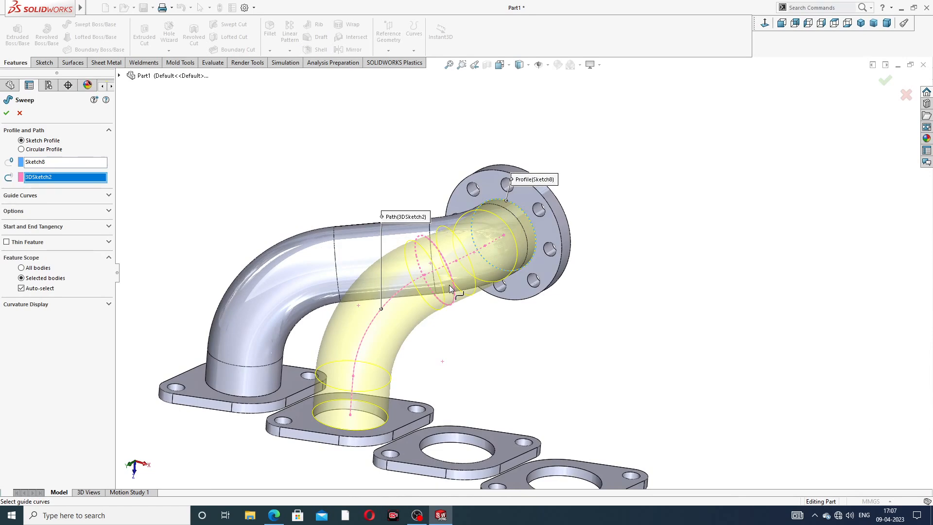
click(7, 113)
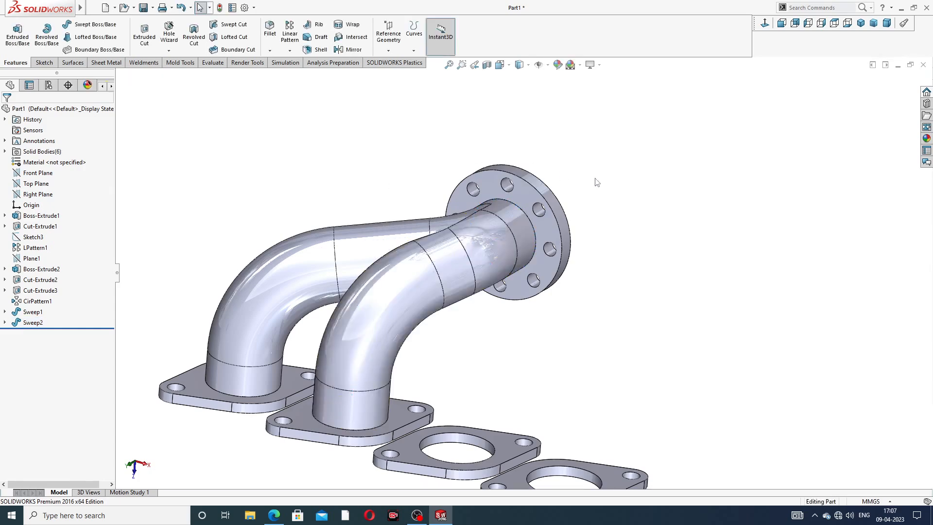
Step: Examine the two swept pipes and the collector flange from several sides
scroll(584, 268, up, 3)
scroll(479, 338, down, 3)
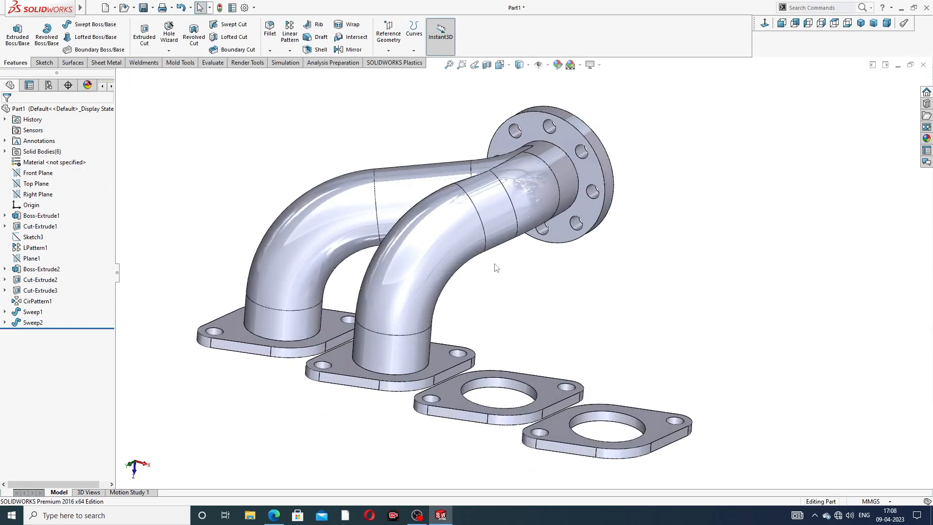
middle_drag(514, 286, 490, 348)
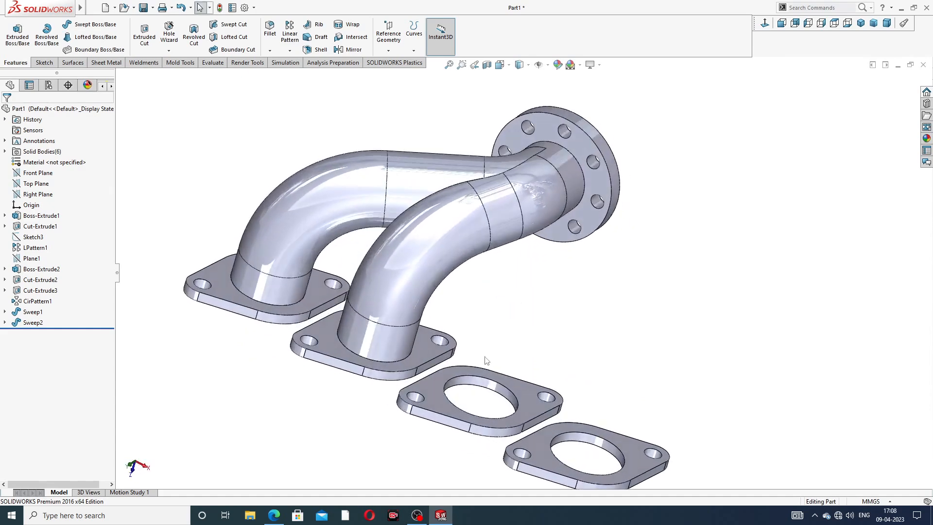
scroll(496, 261, up, 3)
middle_drag(498, 262, 407, 238)
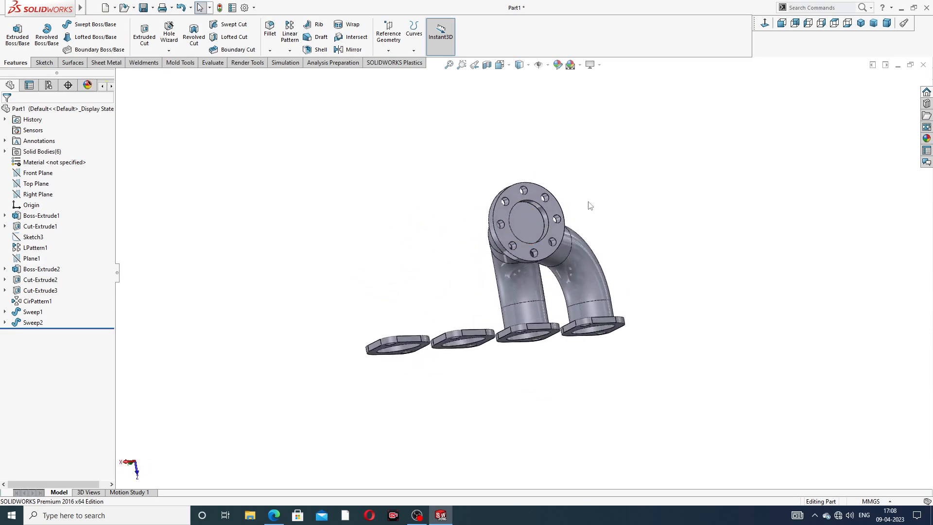
scroll(513, 256, down, 2)
middle_drag(614, 219, 601, 256)
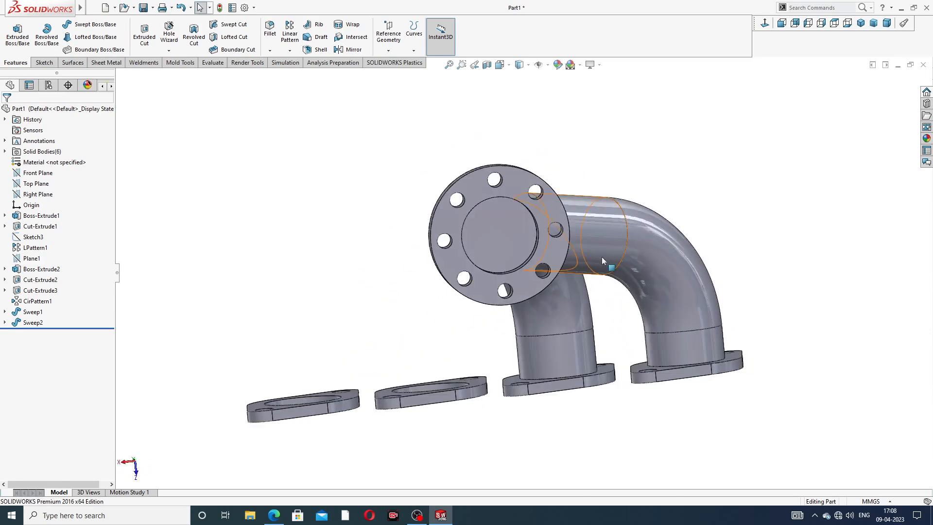
Step: Start a new 3D sketch and draw a vertical centreline about 112 mm long down from the collector flange's bore centre
click(48, 64)
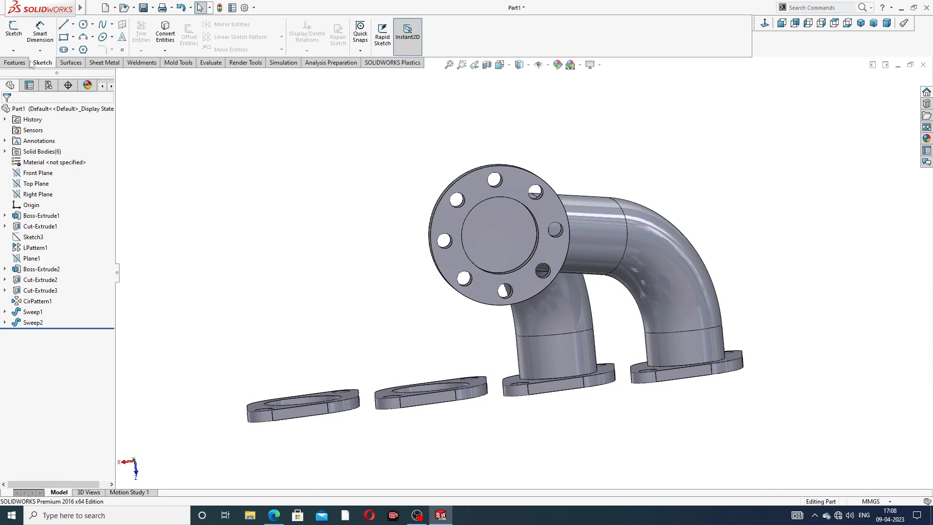
click(13, 51)
click(24, 74)
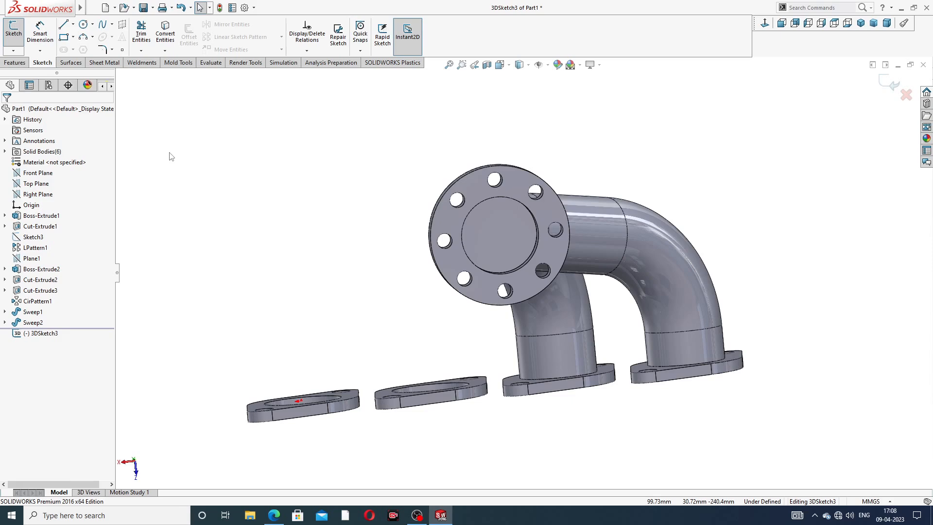
middle_drag(504, 252, 564, 275)
scroll(556, 238, down, 3)
scroll(543, 220, up, 5)
scroll(564, 274, down, 3)
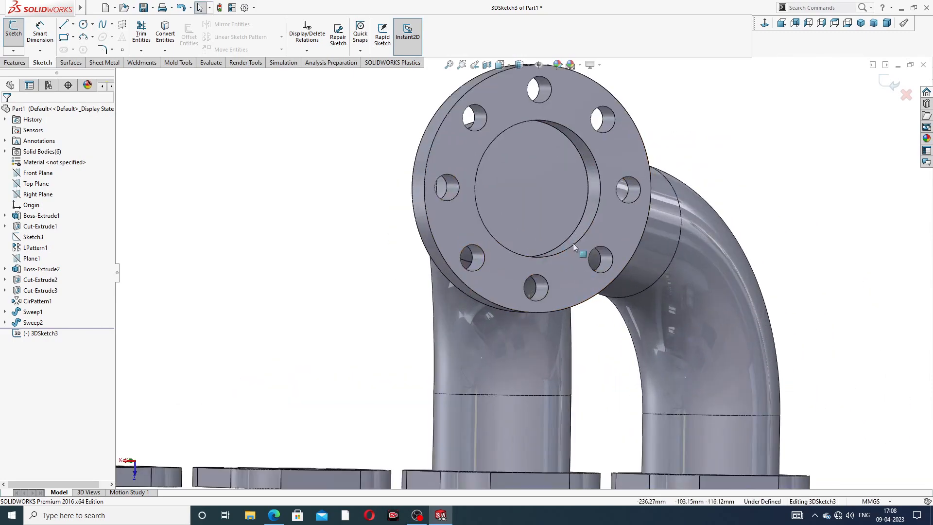
click(73, 24)
click(83, 43)
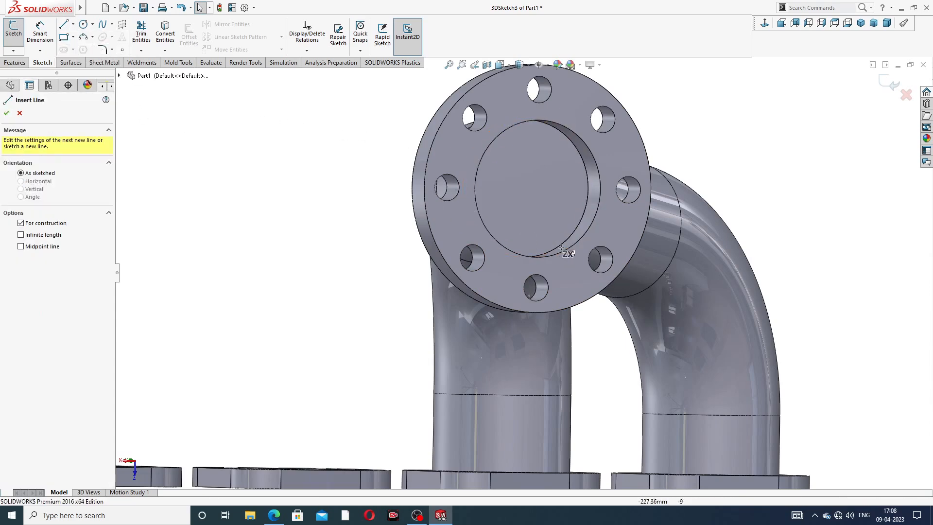
click(538, 189)
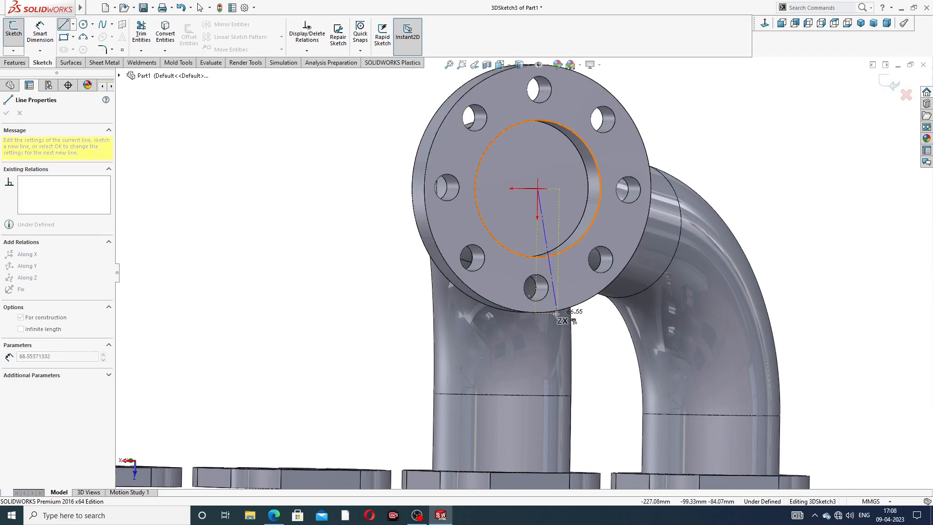
scroll(539, 335, up, 3)
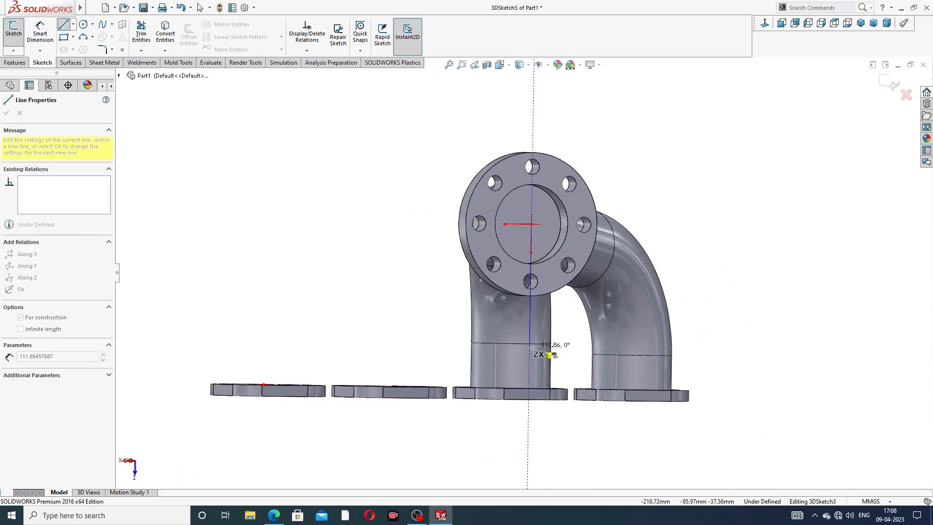
click(531, 346)
Step: Try to draw a second centreline from the lower end of the vertical centreline, and delete it
middle_drag(531, 346, 604, 344)
click(548, 344)
right_click(649, 311)
click(657, 318)
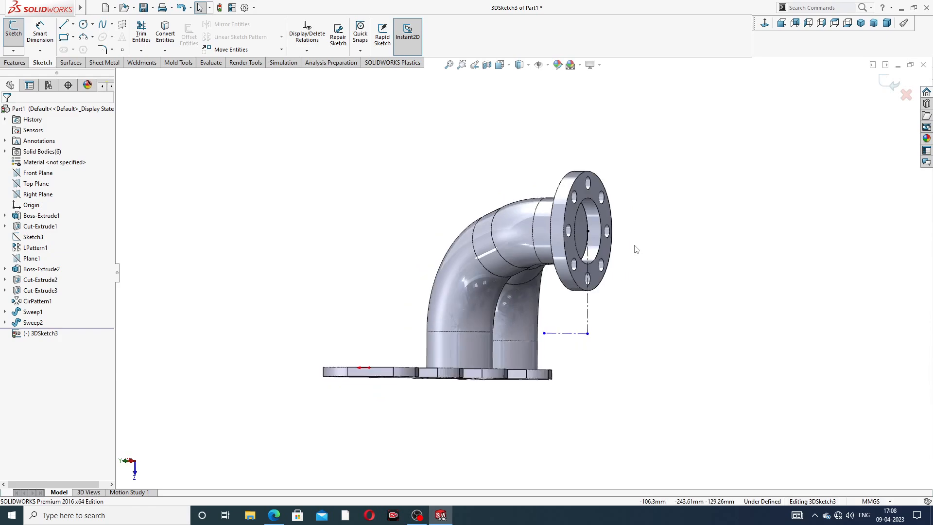
middle_drag(641, 275, 613, 327)
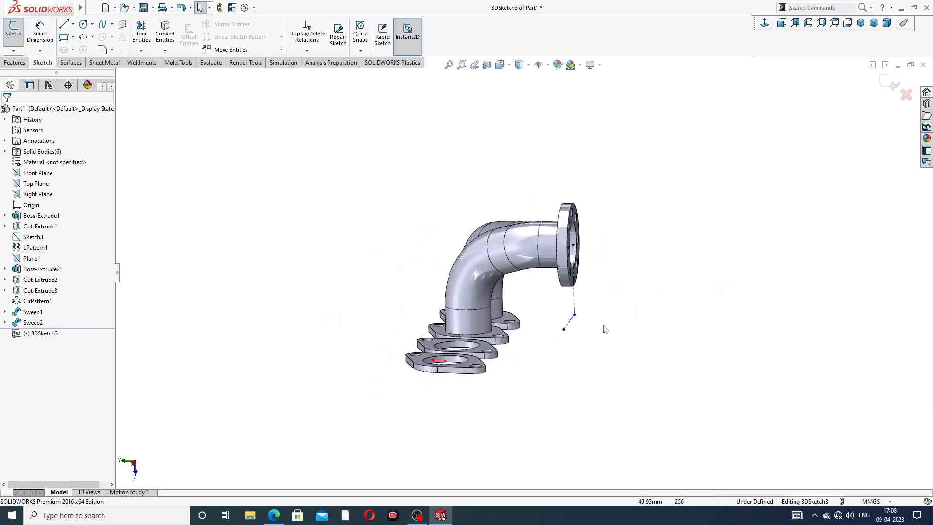
click(572, 321)
key(Delete)
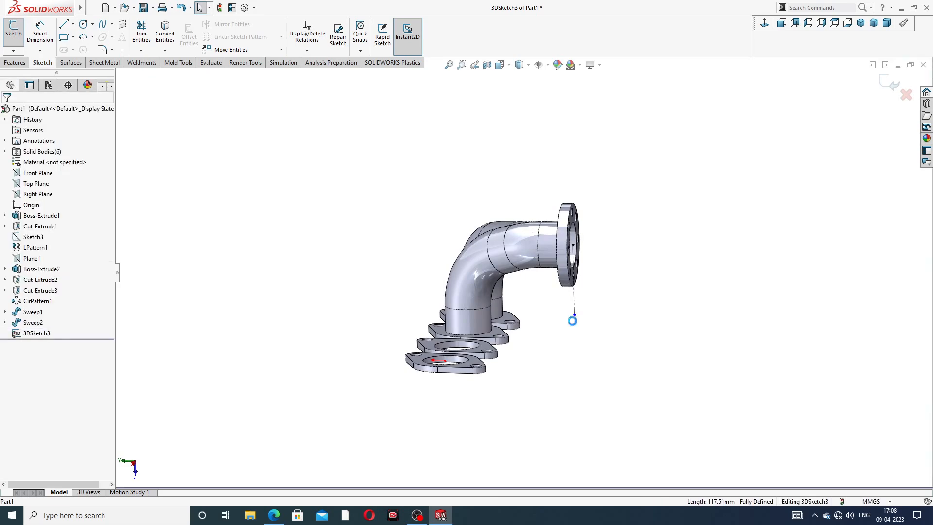
middle_drag(614, 317, 587, 311)
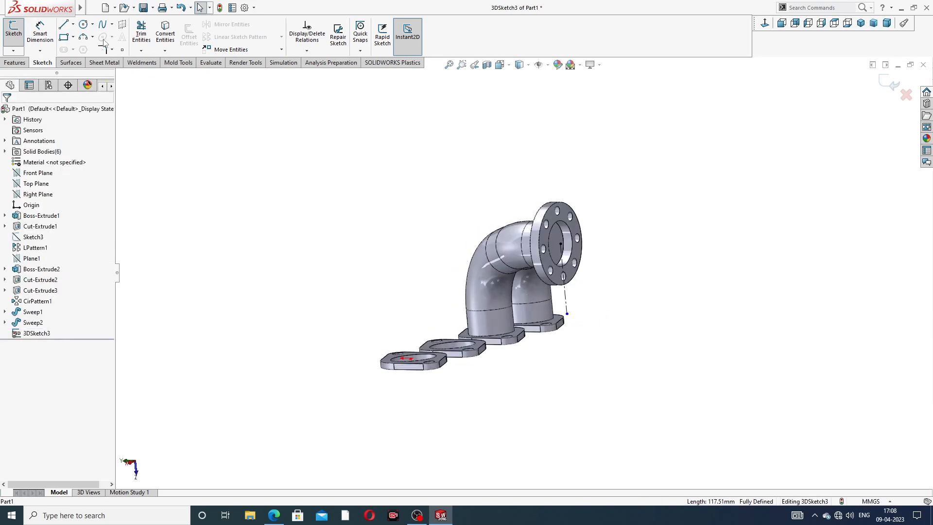
click(74, 25)
click(88, 48)
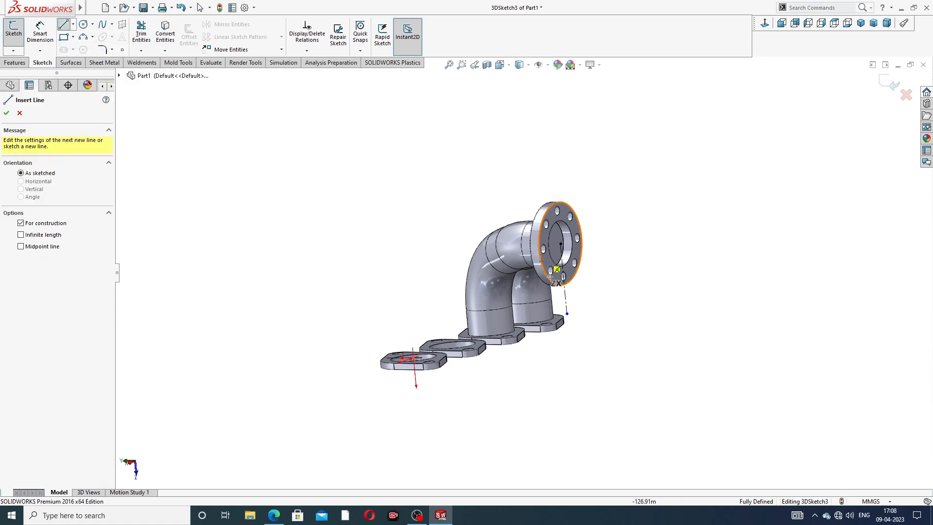
click(566, 314)
middle_drag(594, 323, 619, 324)
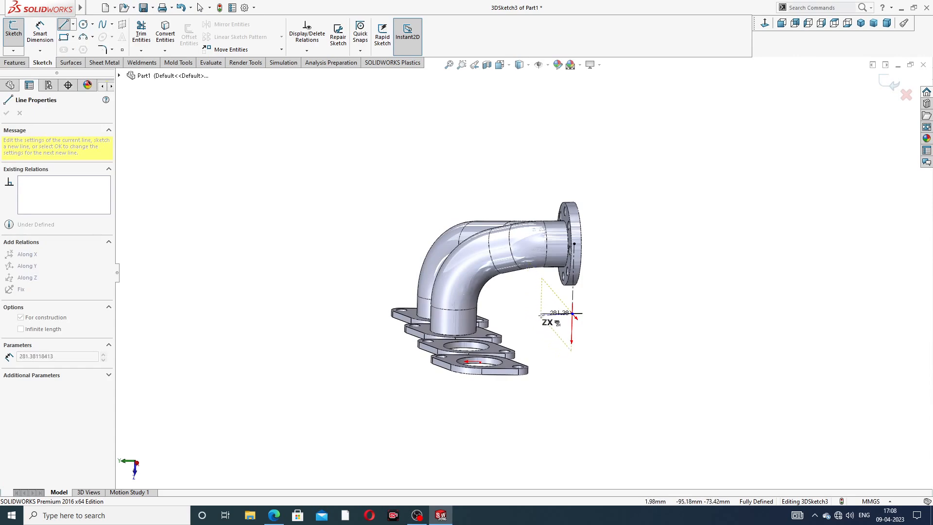
middle_drag(540, 315, 576, 320)
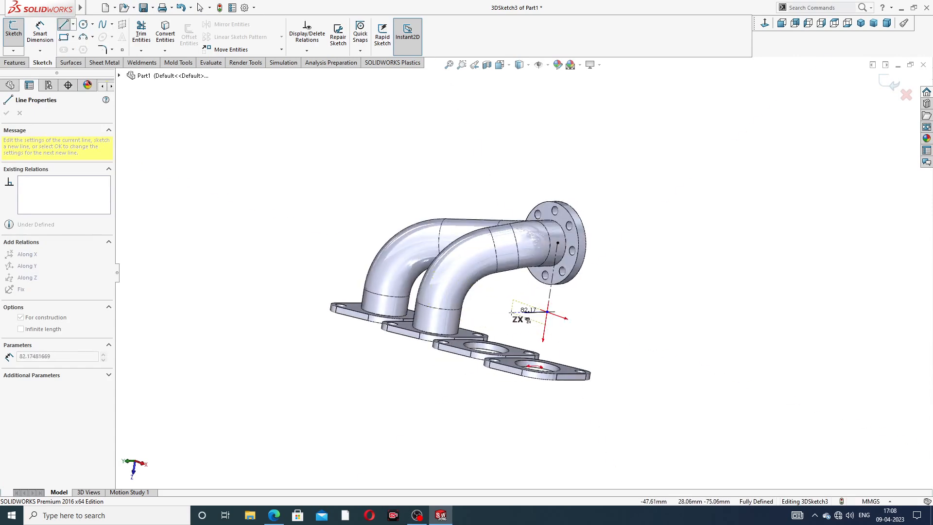
key(Tab)
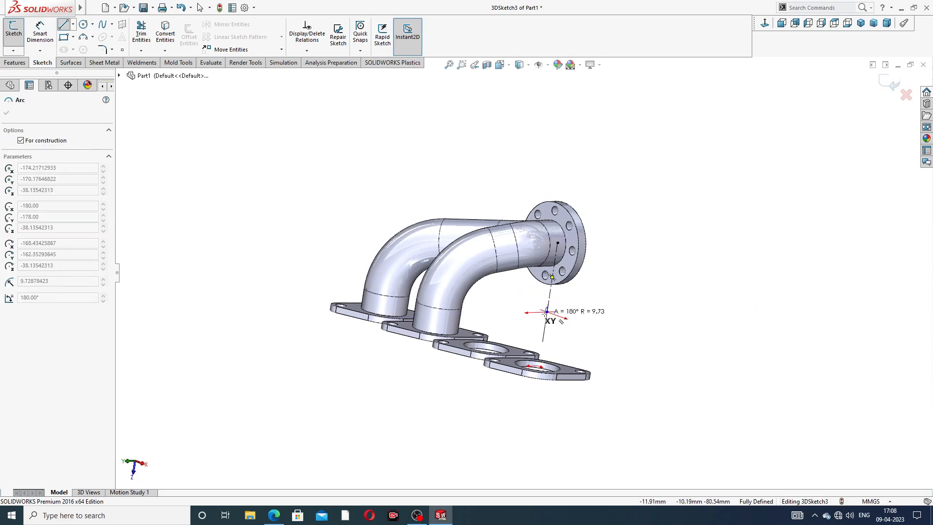
scroll(534, 293, down, 5)
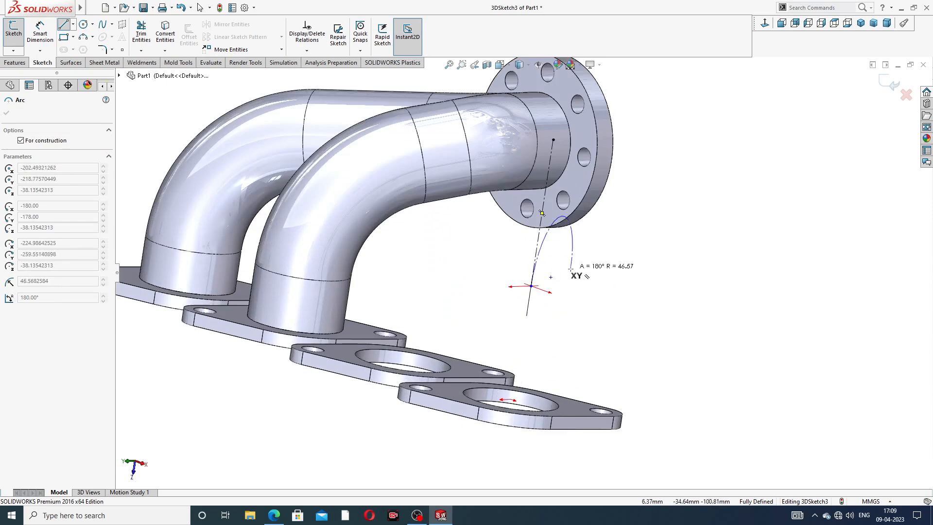
scroll(536, 293, down, 4)
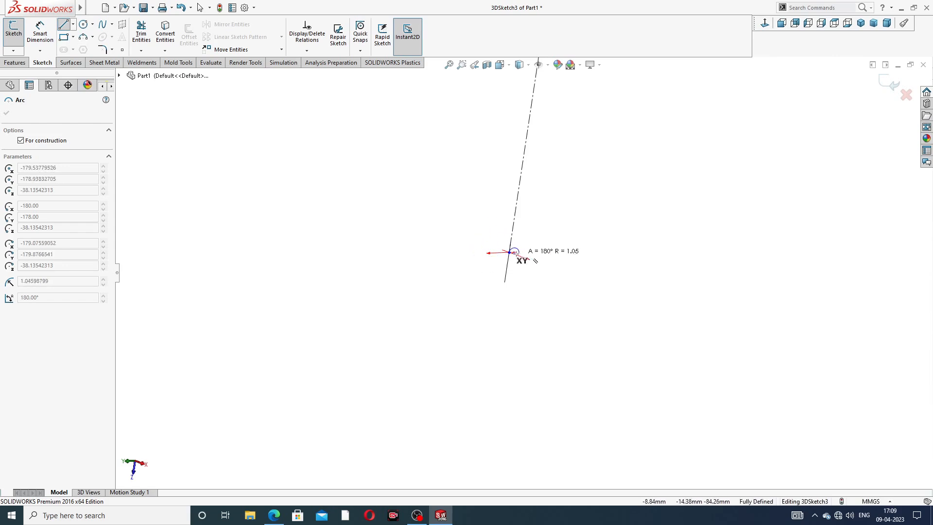
click(529, 260)
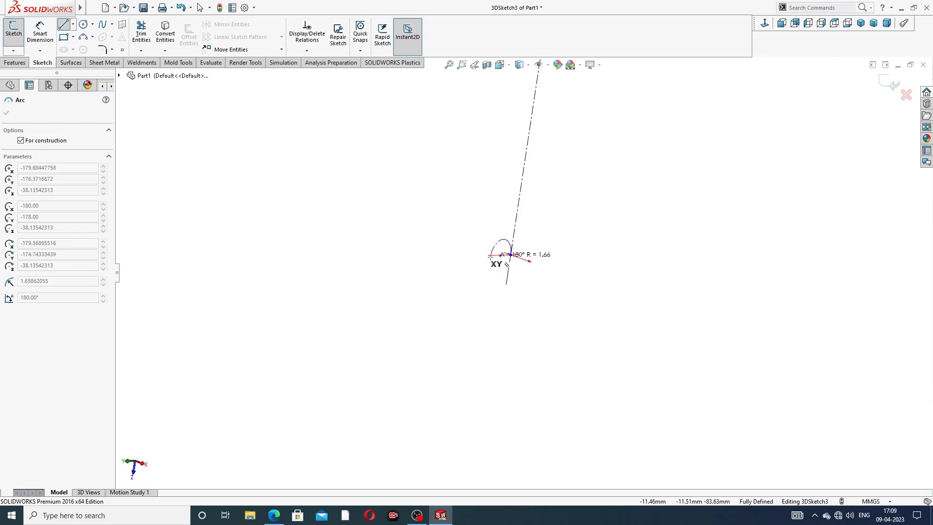
key(Escape)
Step: Draw a horizontal centreline about 37 mm long in the XY plane along Y, from the vertical centreline's lower end toward the port flanges' side
click(73, 23)
click(88, 49)
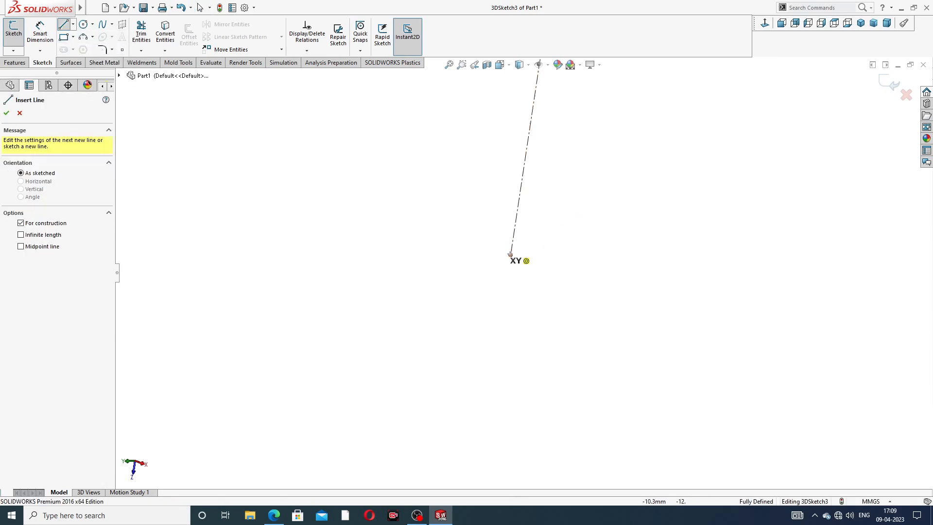
click(510, 254)
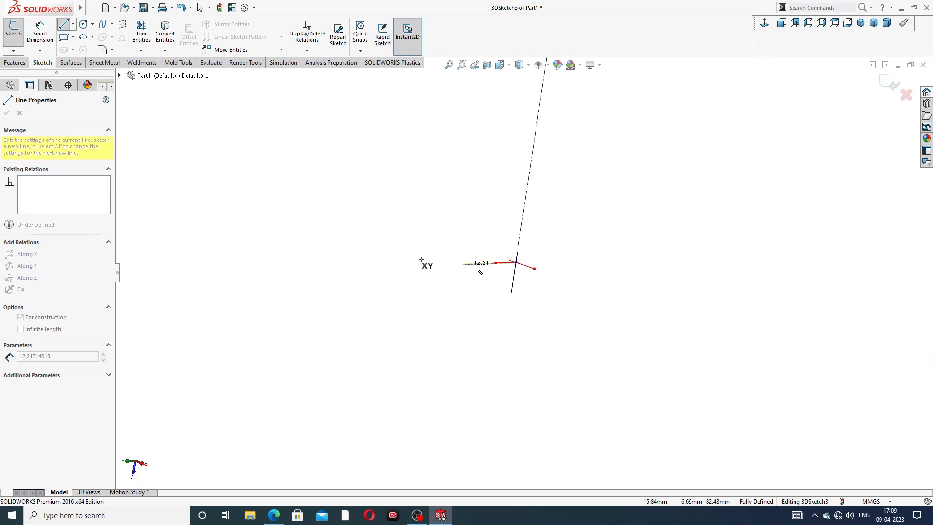
middle_drag(444, 270, 393, 271)
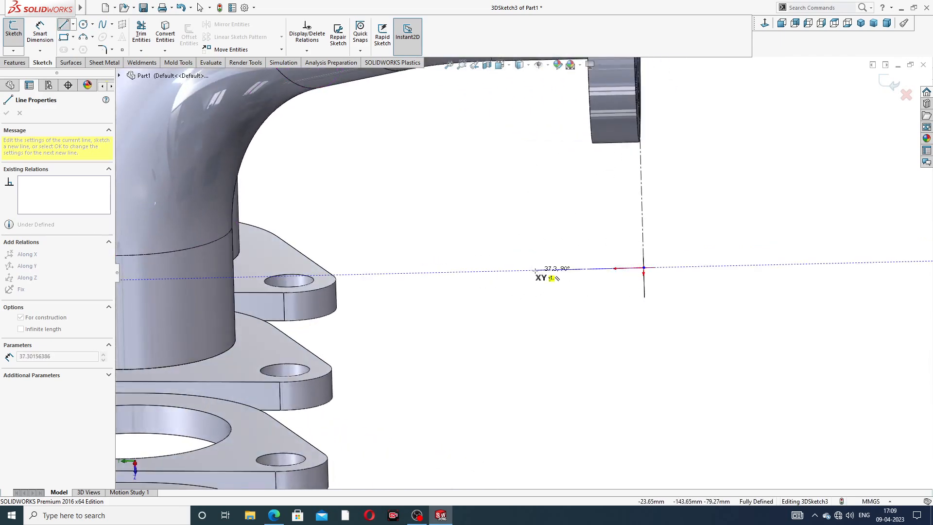
click(535, 270)
right_click(709, 197)
click(740, 205)
middle_drag(734, 209, 641, 227)
scroll(639, 178, up, 4)
scroll(588, 237, down, 4)
scroll(841, 188, up, 4)
scroll(715, 214, down, 1)
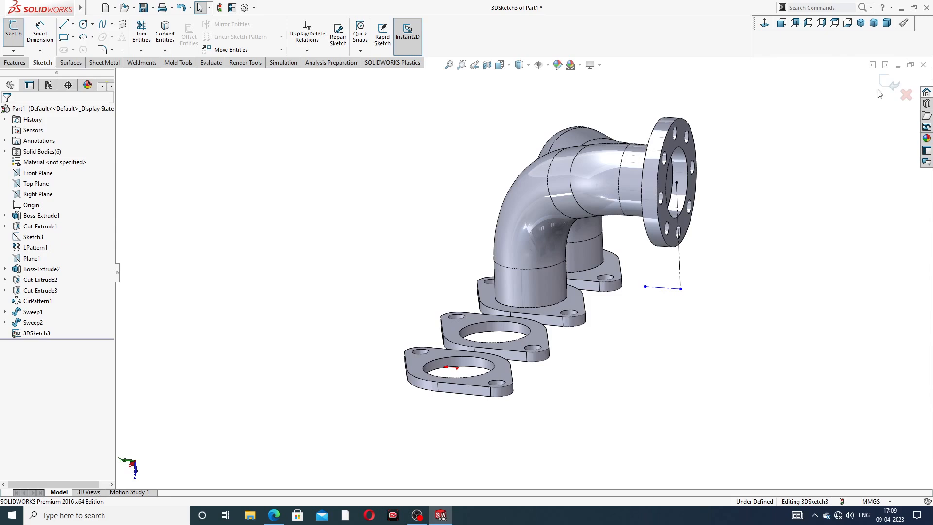
Step: Finish the 3D sketch and create a reference plane coincident with the vertical and the horizontal centreline
click(894, 83)
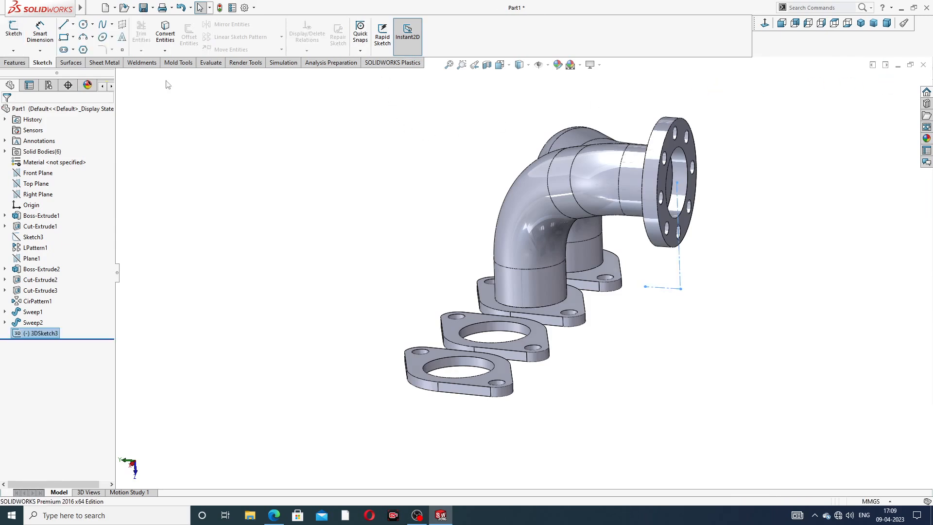
click(15, 63)
click(389, 36)
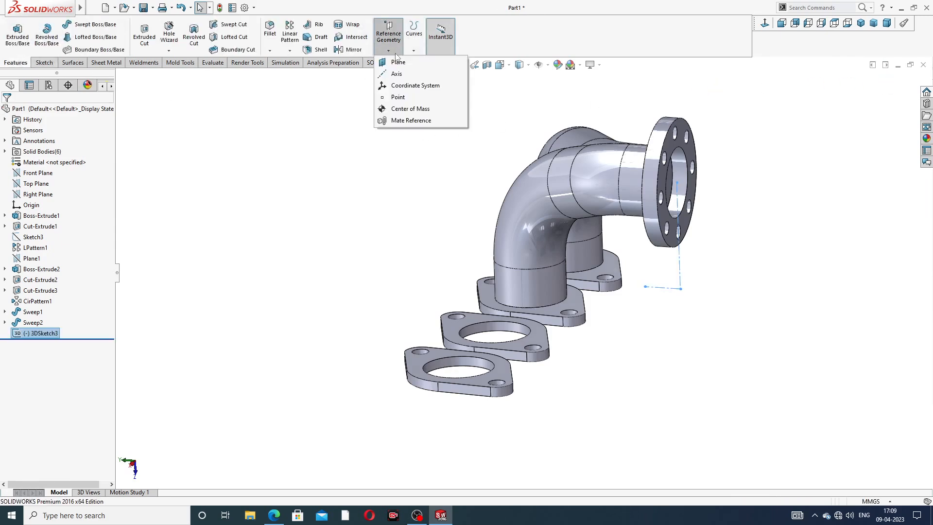
click(399, 62)
scroll(621, 213, down, 4)
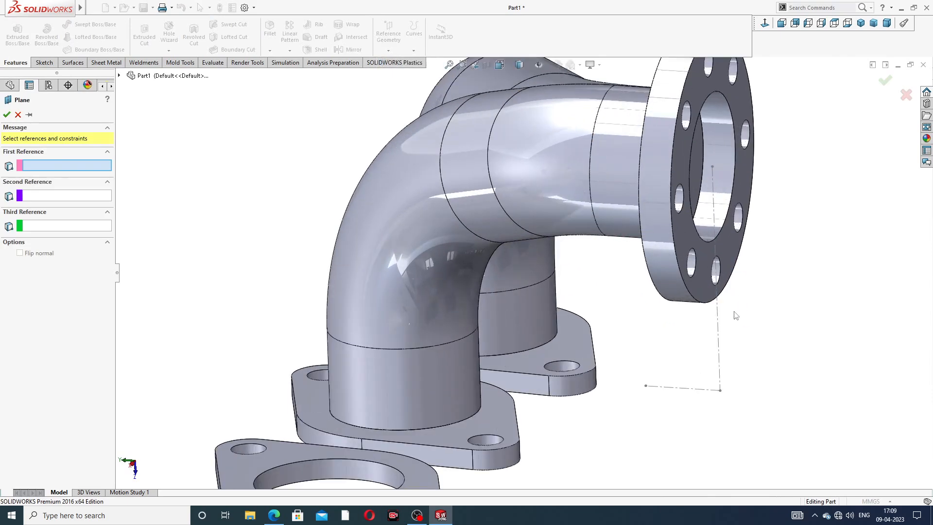
click(717, 316)
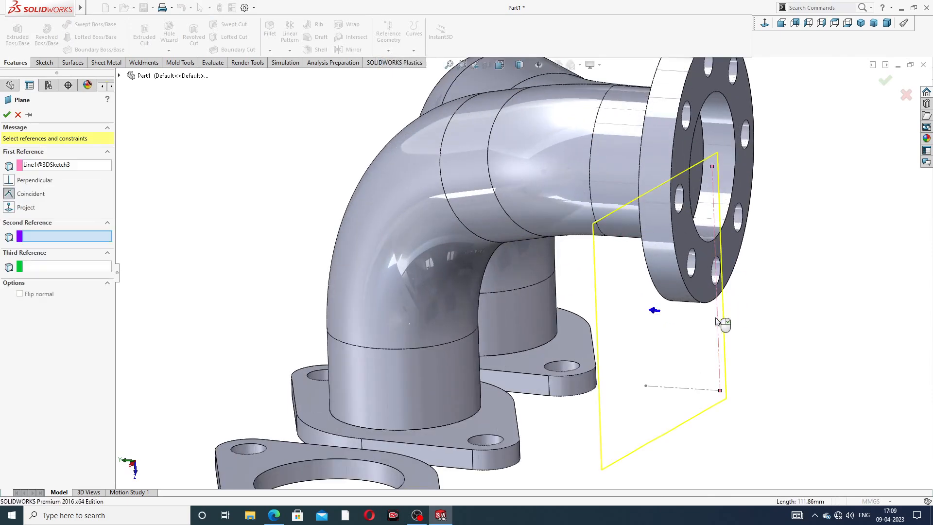
click(685, 389)
click(885, 81)
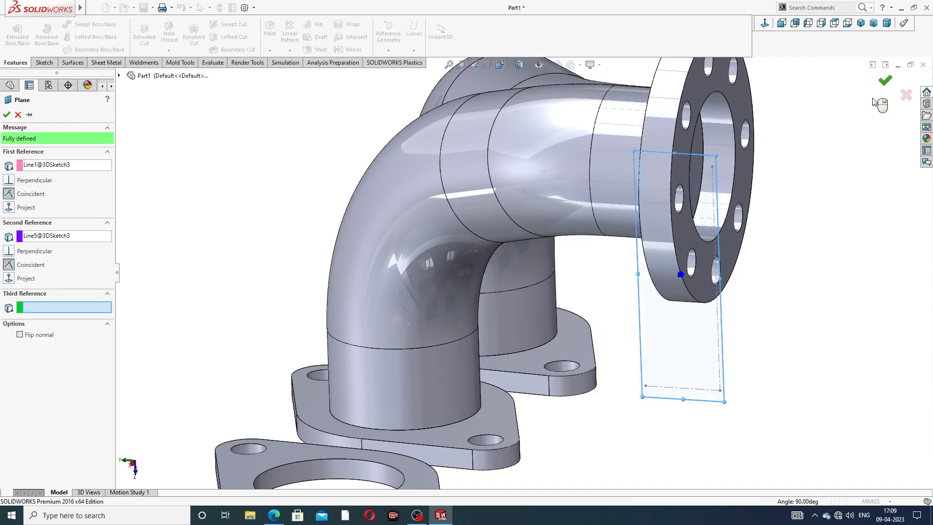
Step: Mirror the two swept pipes, Sweep1 and Sweep2, about the new plane Plane2 onto the two open port flanges
scroll(820, 187, up, 3)
middle_drag(726, 225, 766, 202)
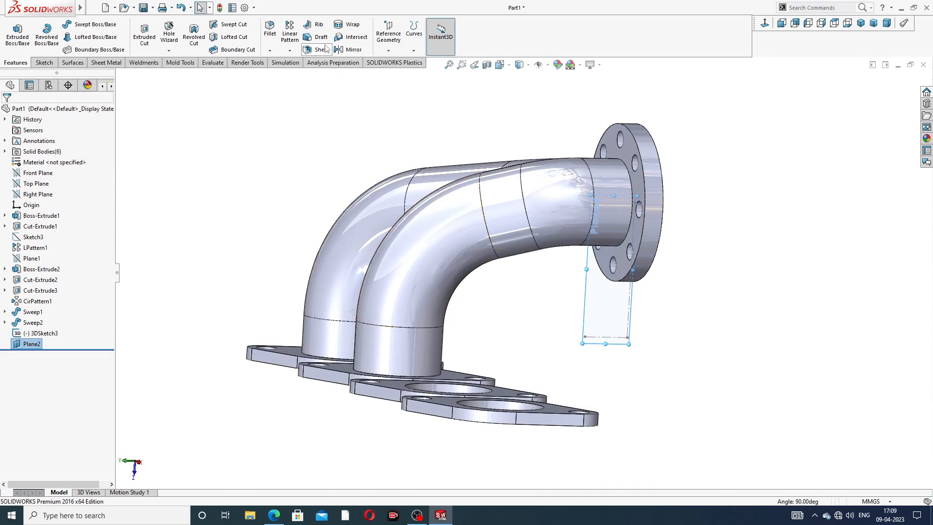
click(351, 49)
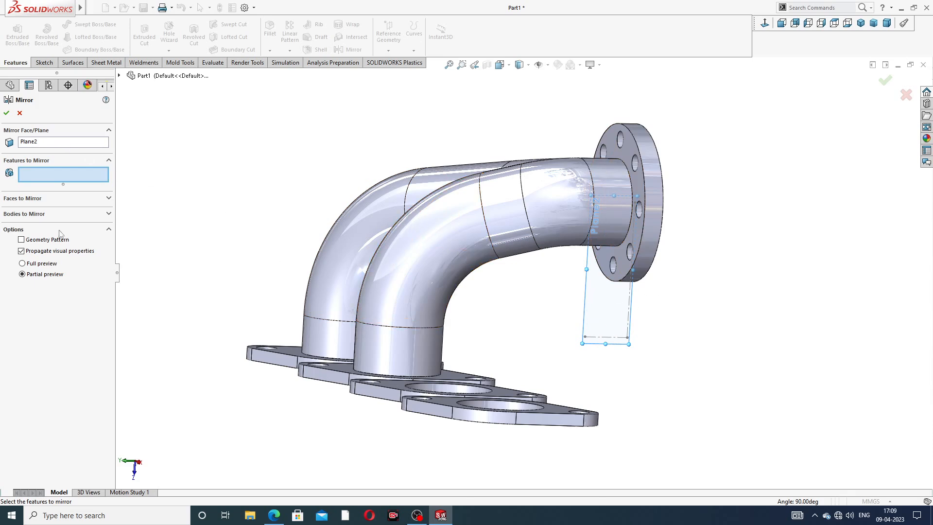
click(119, 76)
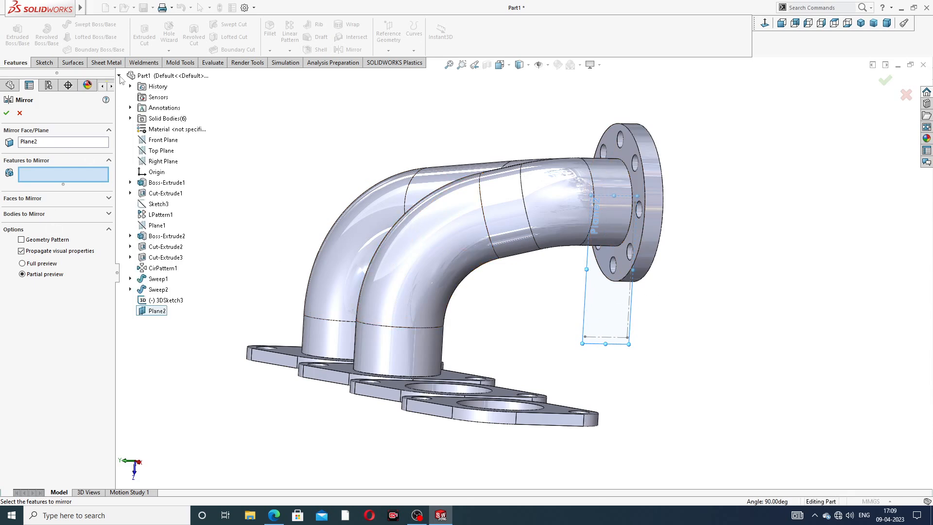
click(162, 282)
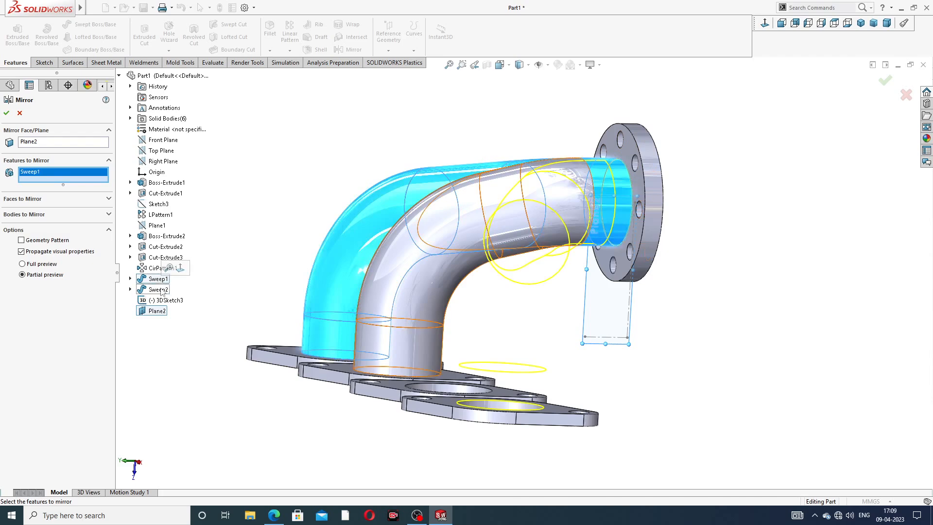
click(161, 290)
middle_drag(272, 292, 384, 335)
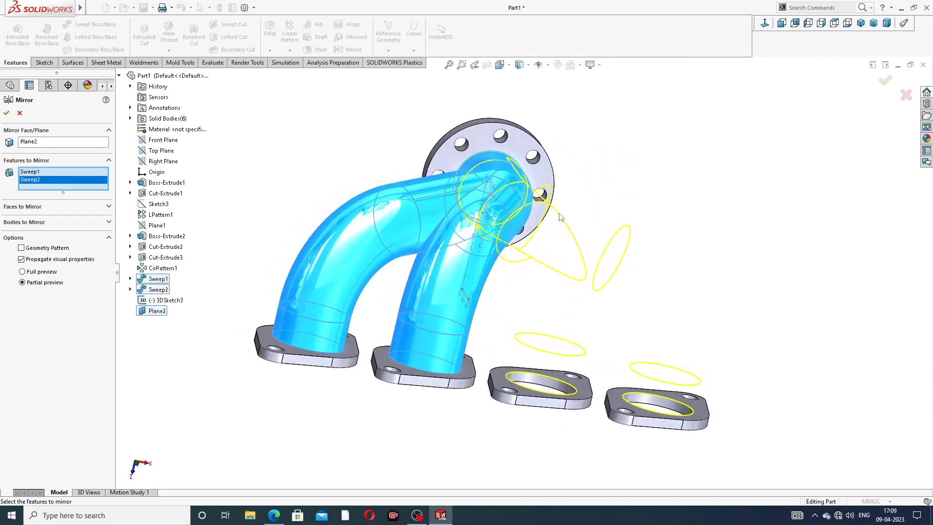
click(6, 113)
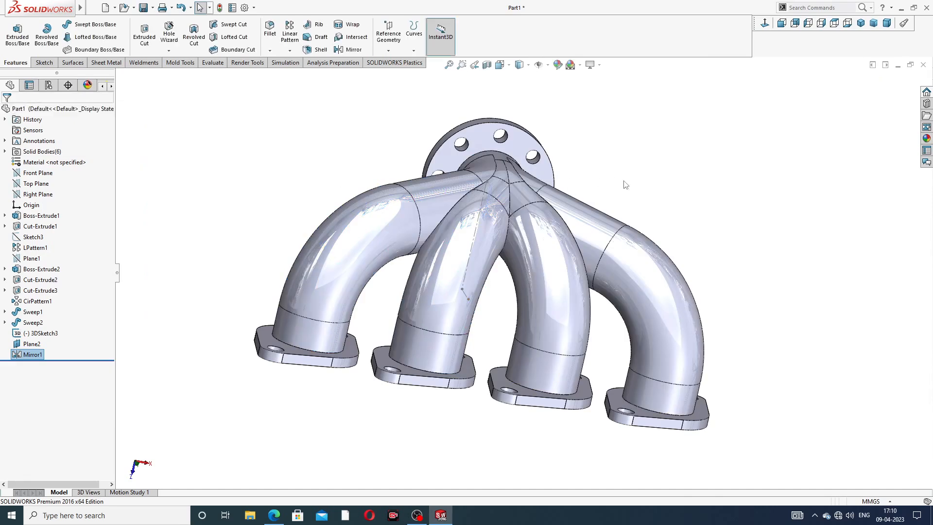
Step: Hide the mirror plane and the 3D sketch with the construction centrelines below the collector flange
middle_drag(633, 188, 567, 288)
scroll(542, 237, down, 5)
scroll(607, 233, up, 6)
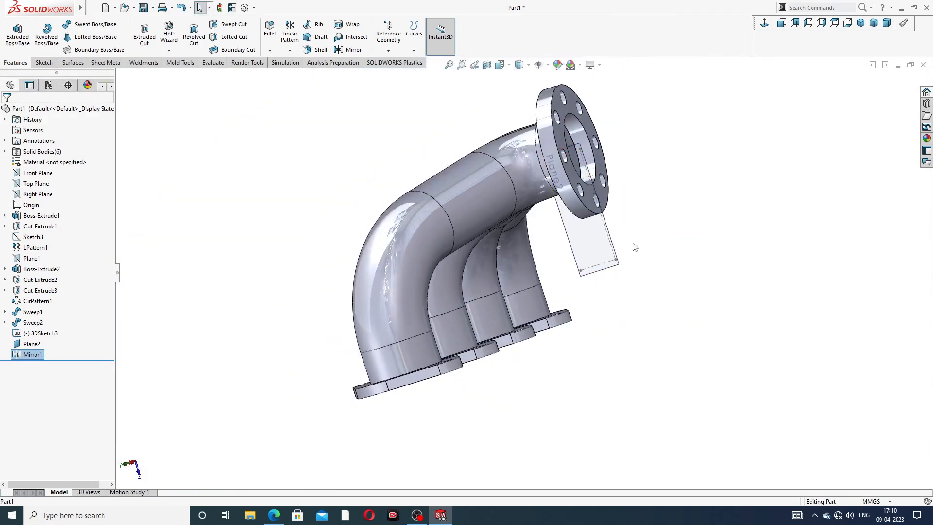
click(615, 242)
click(662, 209)
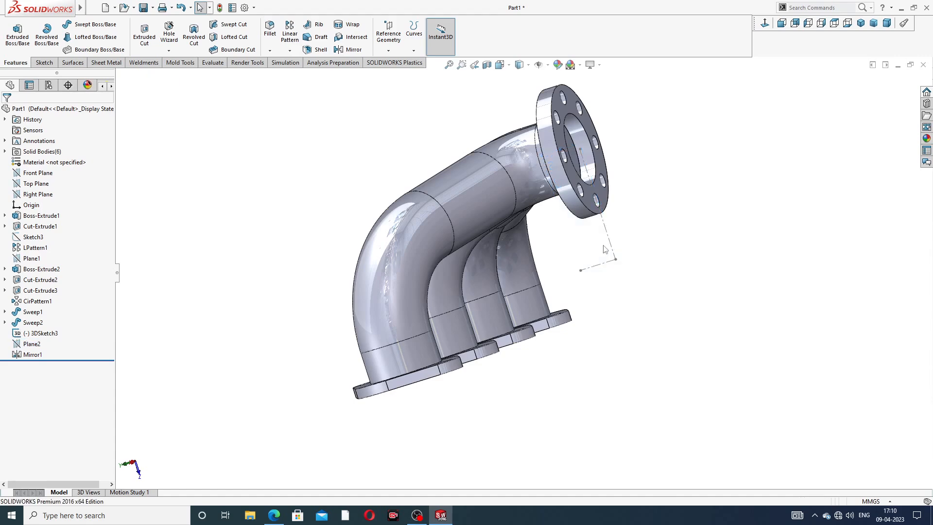
scroll(613, 244, down, 3)
click(598, 238)
click(634, 205)
Step: Start a Shell with 1 mm thickness and choose the pipe end face inside the collector flange's bore for removal
scroll(602, 189, up, 5)
middle_drag(600, 187, 490, 141)
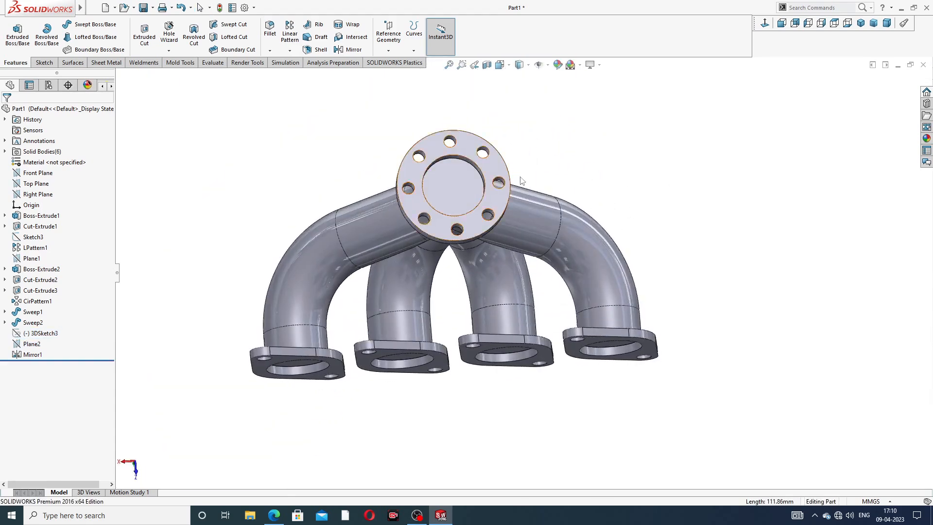
click(322, 50)
text(1)
key(Return)
scroll(462, 292, up, 4)
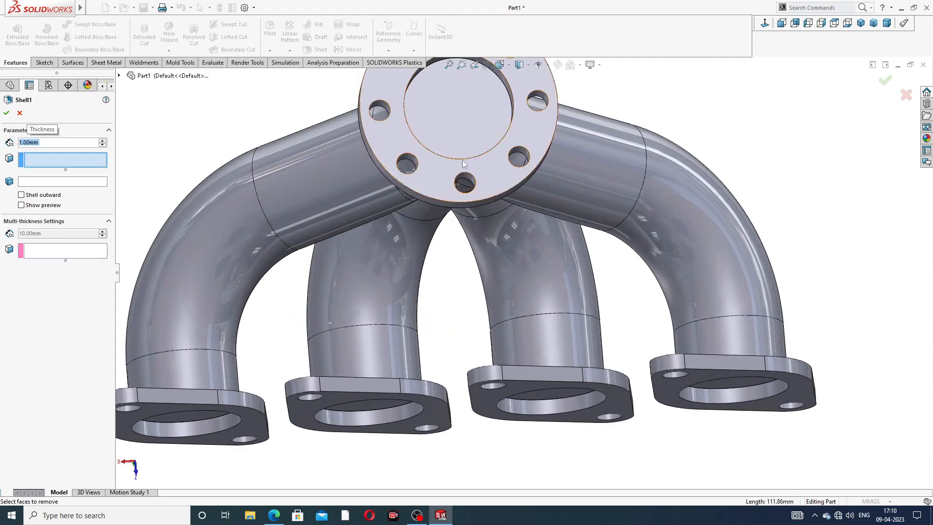
click(459, 135)
Step: Add the four pipe end faces inside the port flange bores to the removed faces and complete the shell
scroll(256, 437, up, 1)
middle_drag(256, 417, 252, 384)
click(250, 380)
click(407, 369)
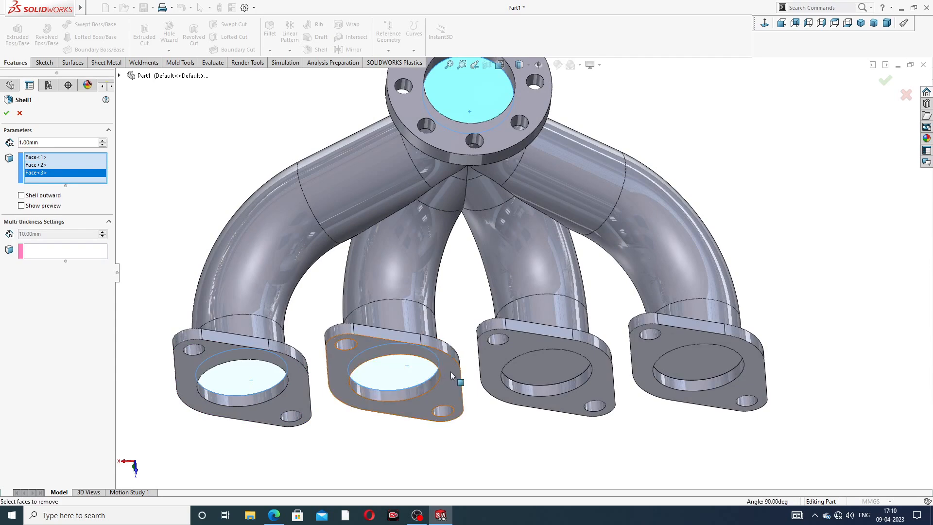
scroll(450, 371, down, 4)
click(535, 303)
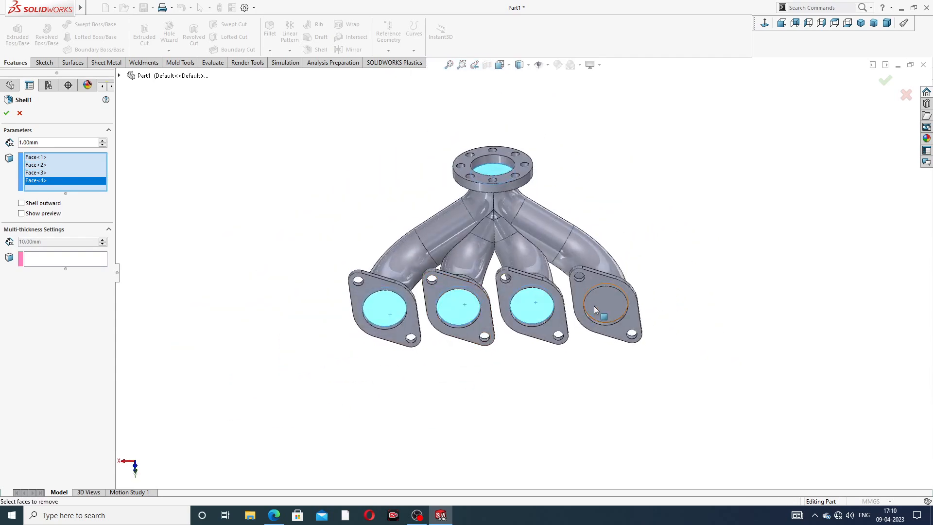
click(599, 305)
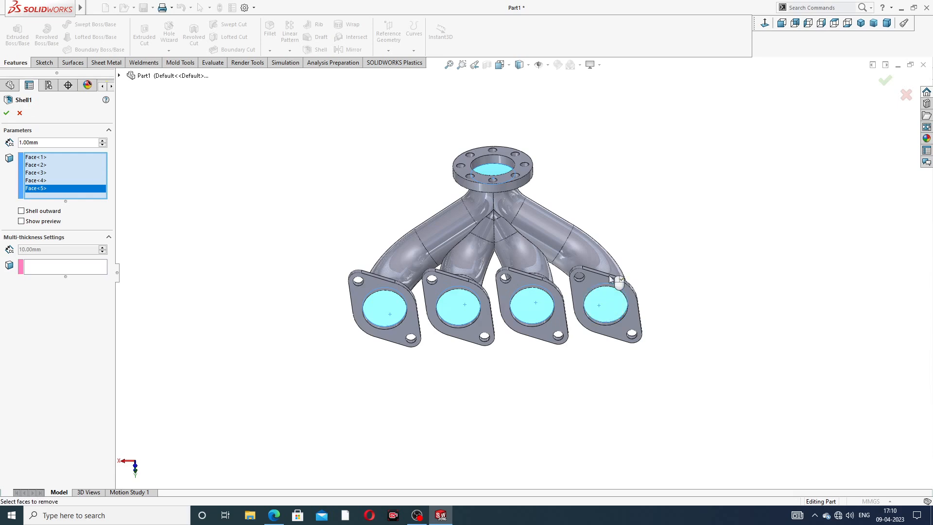
click(885, 79)
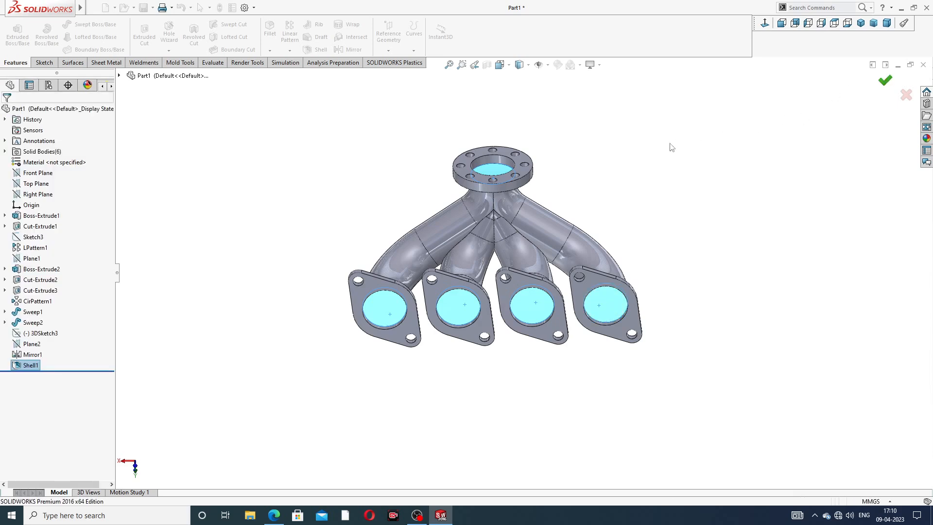
Step: Inspect the shelled collector opening and check the exhaust manifold PDF drawing in the browser for the threaded pipe's dimensions
middle_drag(503, 178, 572, 201)
scroll(619, 271, down, 2)
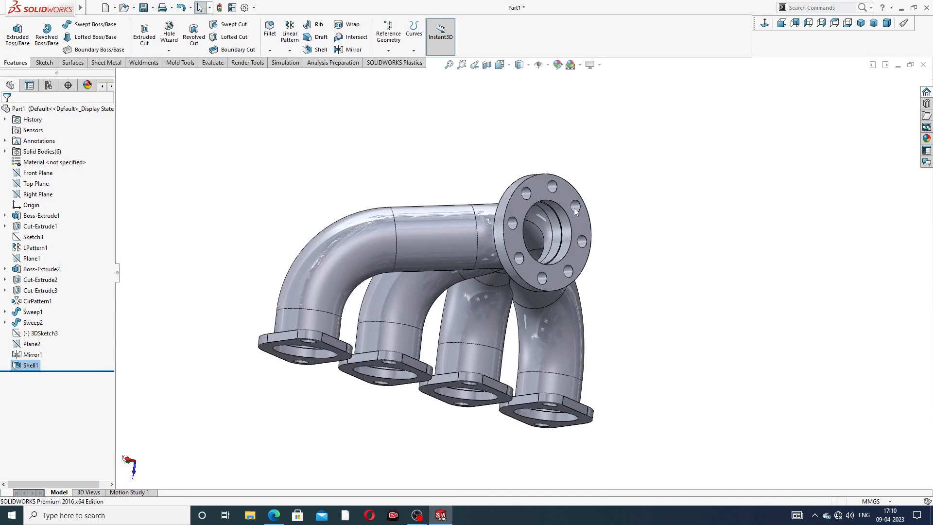
scroll(568, 207, down, 3)
click(273, 515)
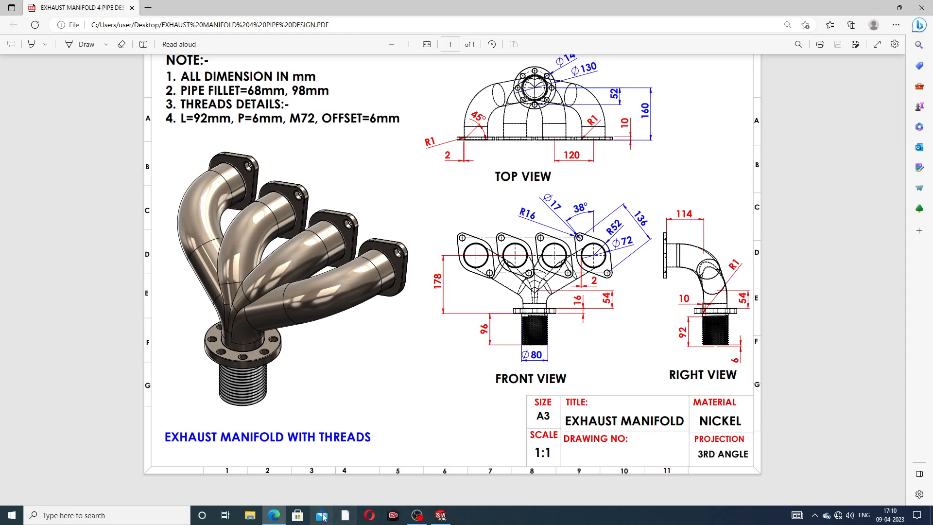
click(275, 515)
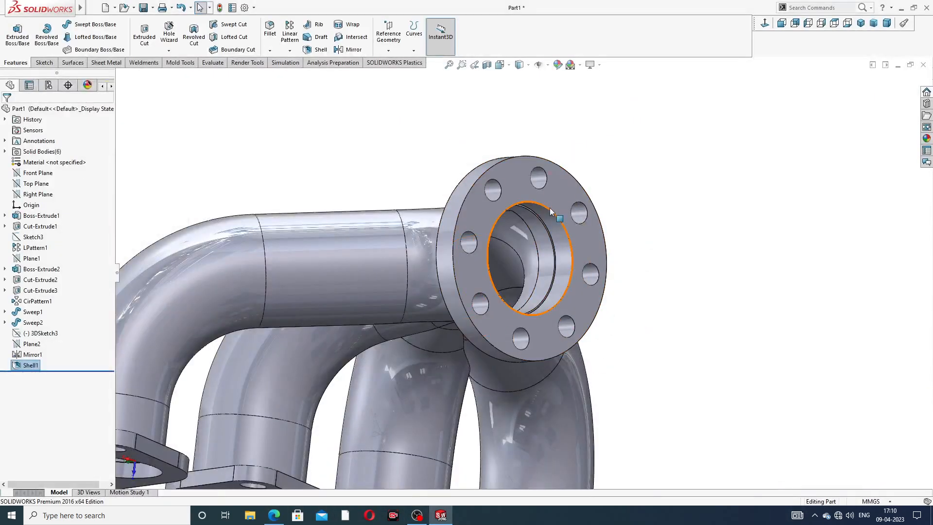
Step: Sketch a circle about 84 mm in diameter on the collector flange's outer face, centred on its bore
scroll(510, 186, down, 3)
click(510, 185)
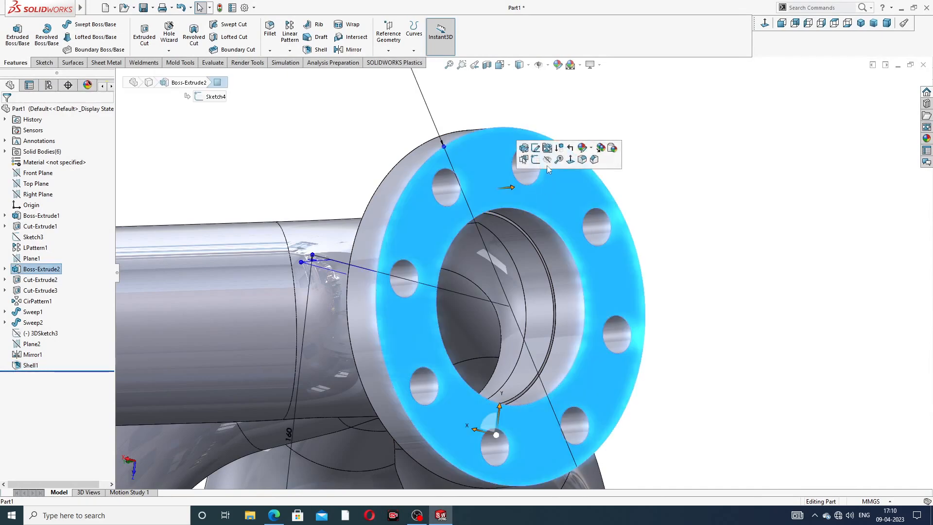
click(535, 160)
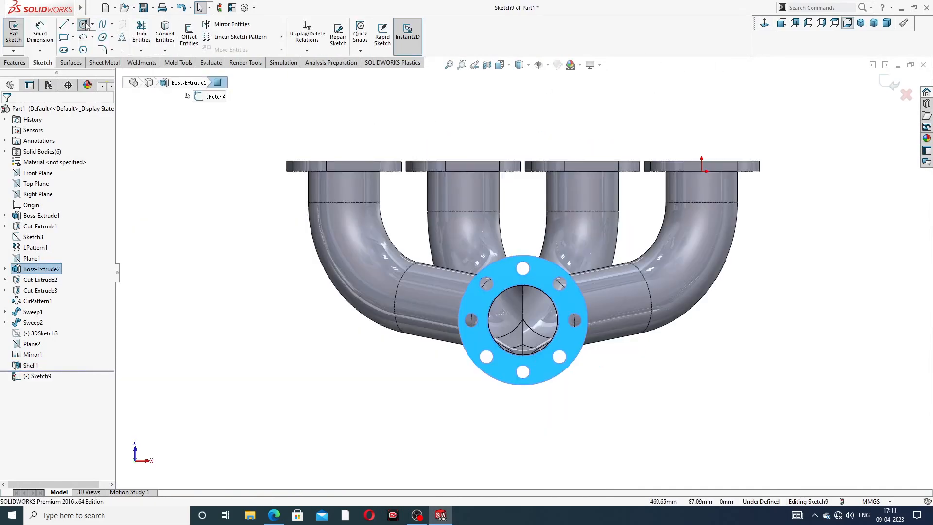
click(83, 24)
scroll(526, 301, down, 4)
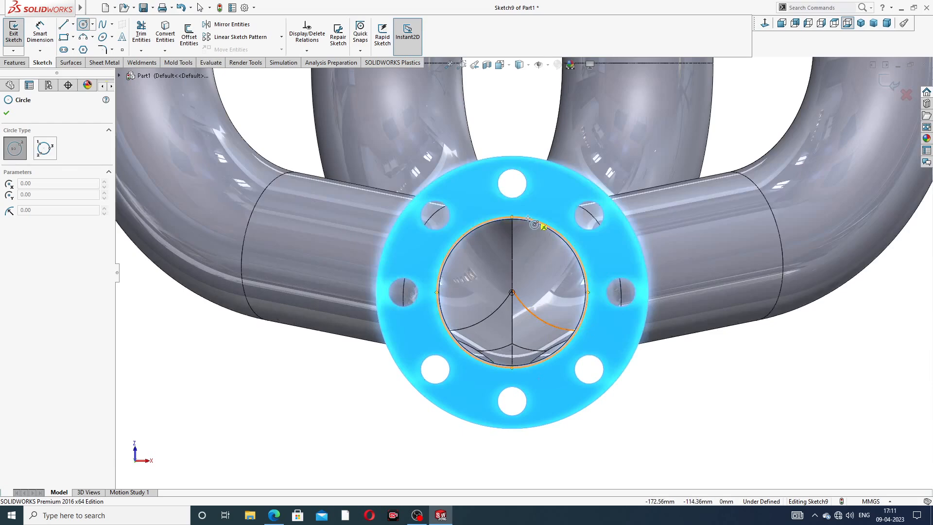
click(511, 292)
click(539, 208)
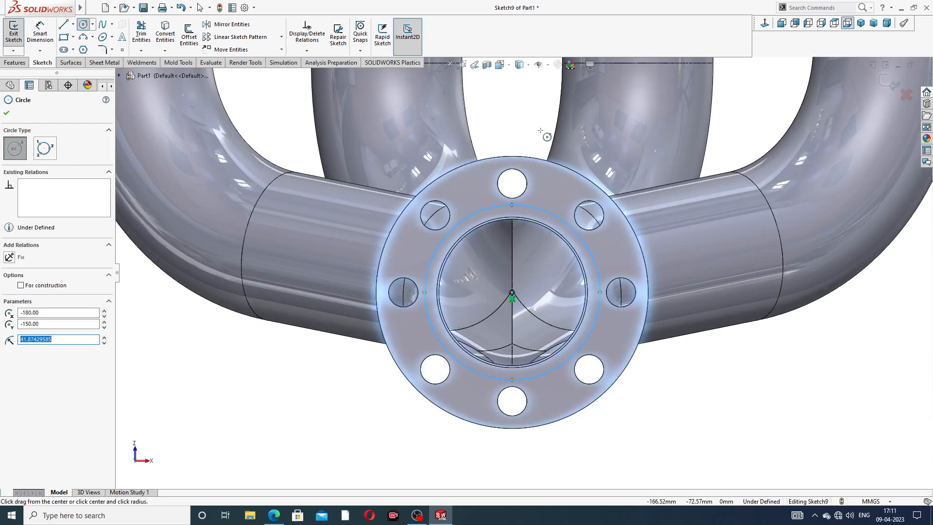
right_click(540, 131)
click(546, 134)
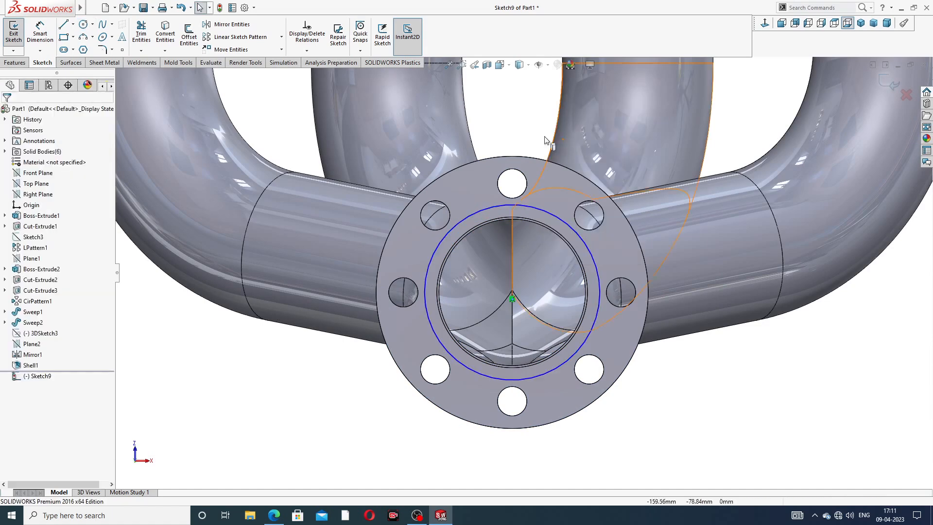
Step: Dimension the circle on the collector flange to a diameter of 80 mm
click(44, 34)
click(554, 214)
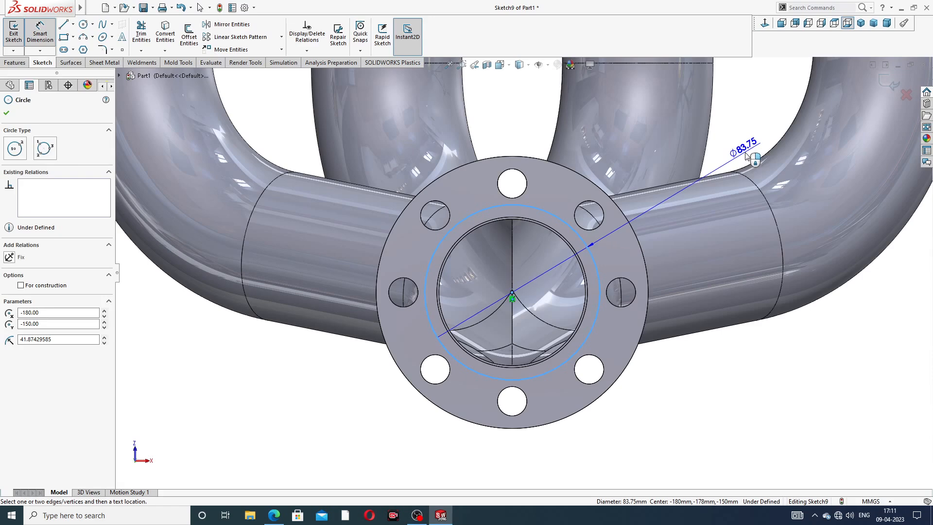
click(747, 156)
text(80)
key(Return)
right_click(733, 381)
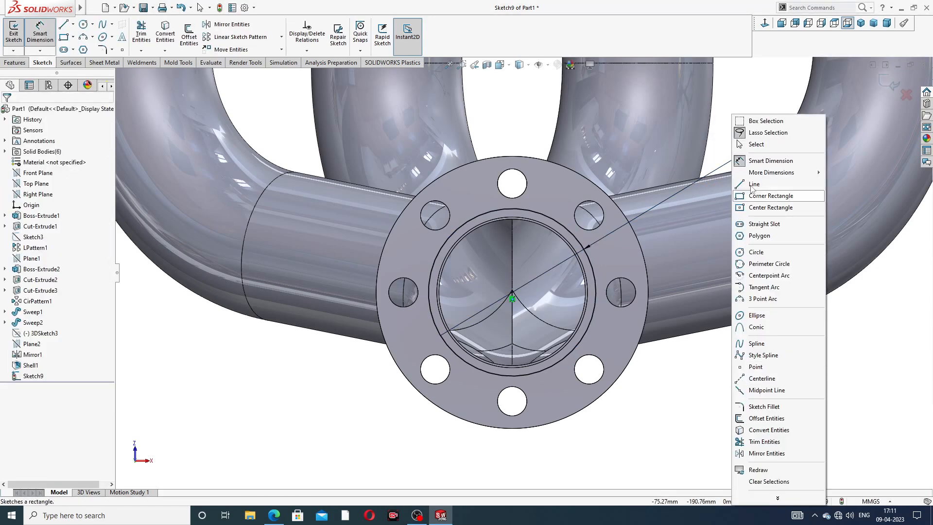
click(755, 144)
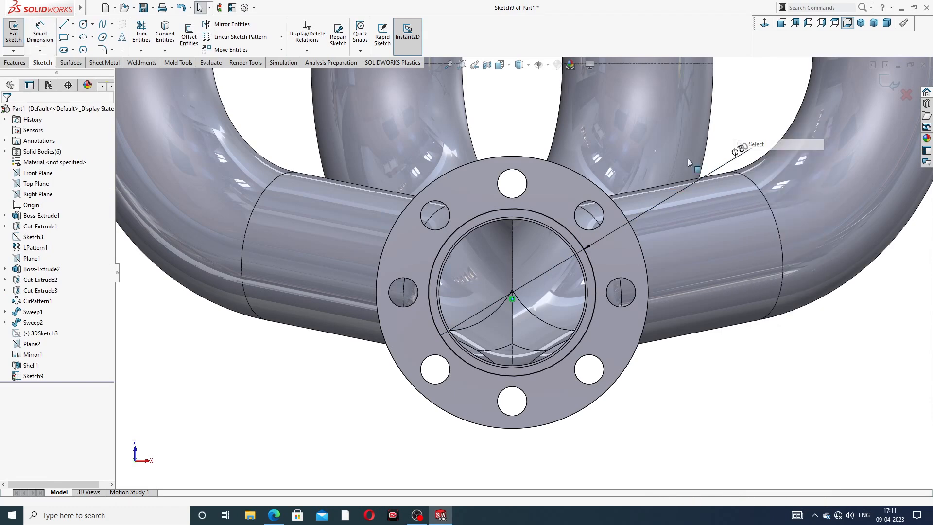
Step: Extrude the 80 mm circle outward from the collector flange's face to a depth of 96 mm
click(15, 62)
click(27, 45)
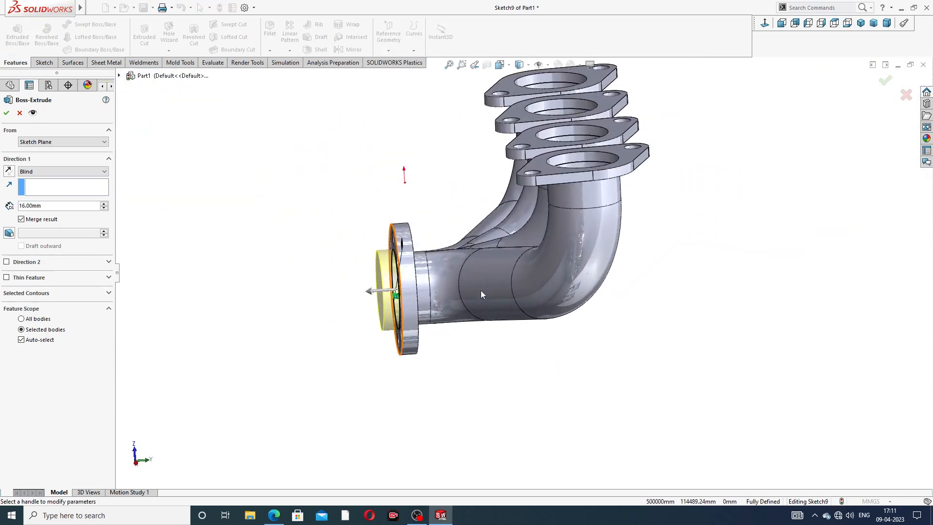
scroll(462, 284, down, 5)
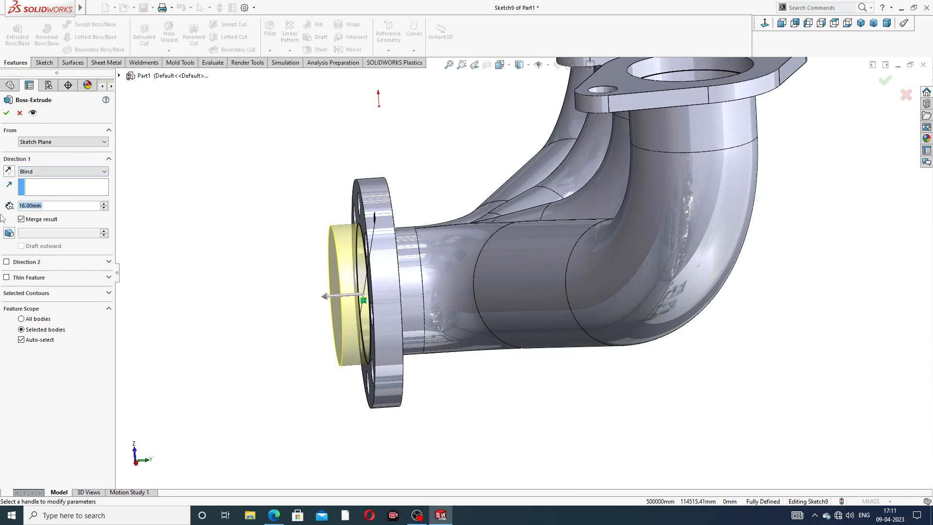
text(96)
key(Return)
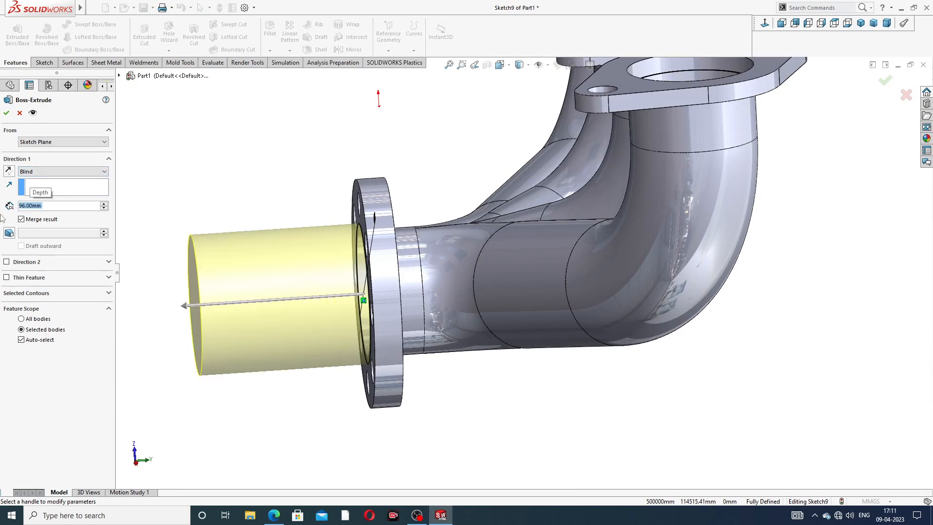
Step: Make the outlet pipe extrusion a thin feature with a 10 mm wall reversed to the inside, and complete it
click(22, 280)
middle_drag(225, 281, 316, 282)
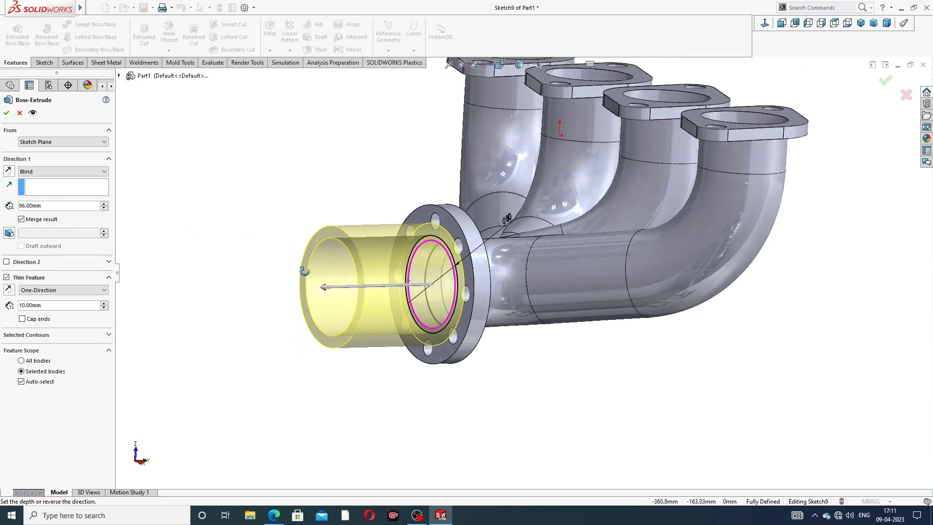
click(9, 290)
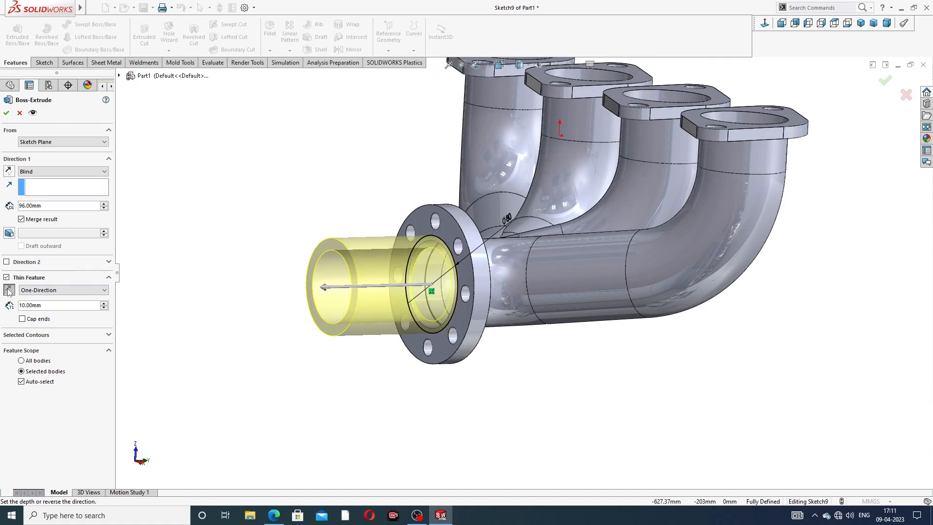
mouse_move(295, 257)
middle_down()
mouse_move(270, 239)
mouse_move(282, 256)
mouse_move(337, 246)
mouse_move(291, 254)
middle_up()
scroll(454, 257, down, 2)
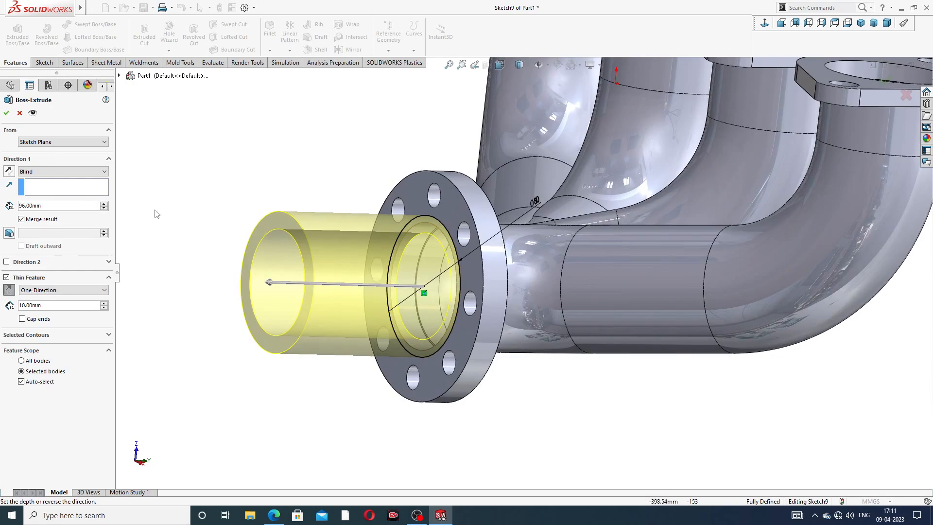
click(7, 113)
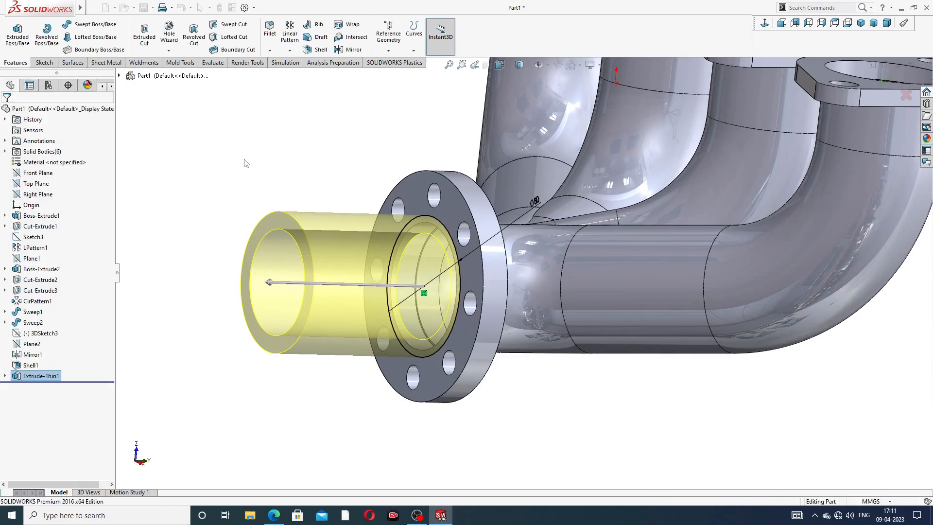
scroll(467, 285, up, 3)
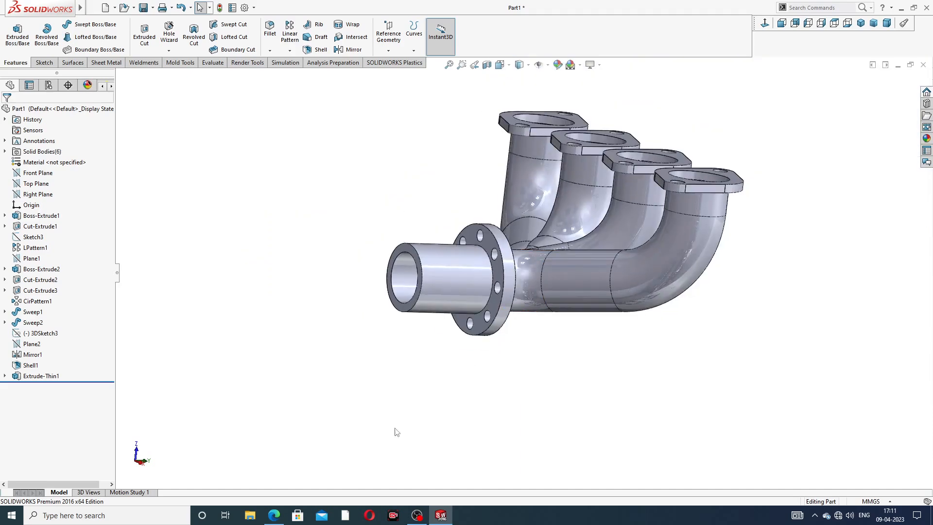
Step: Check the PDF drawing in the browser and fillet the edge where the outlet pipe meets the collector flange with a 1 mm radius
click(274, 515)
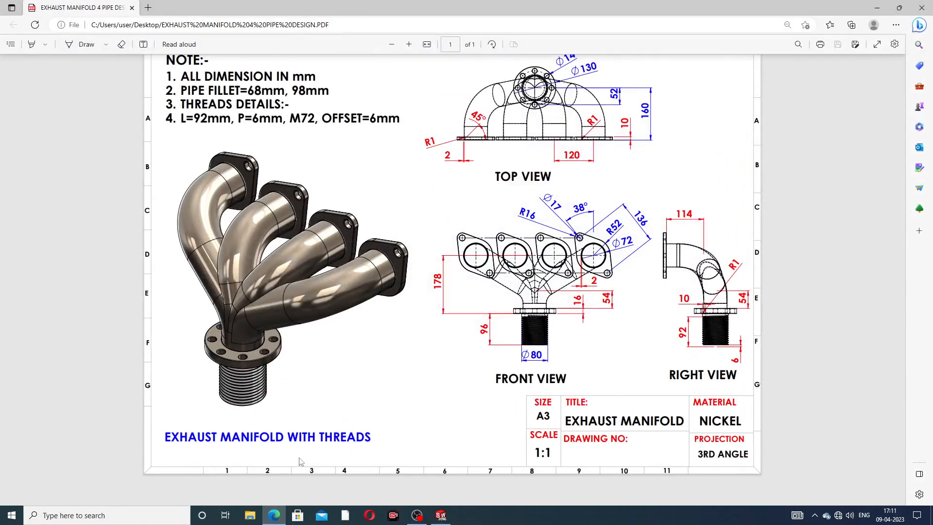
click(275, 515)
middle_drag(580, 203, 544, 213)
scroll(505, 254, down, 4)
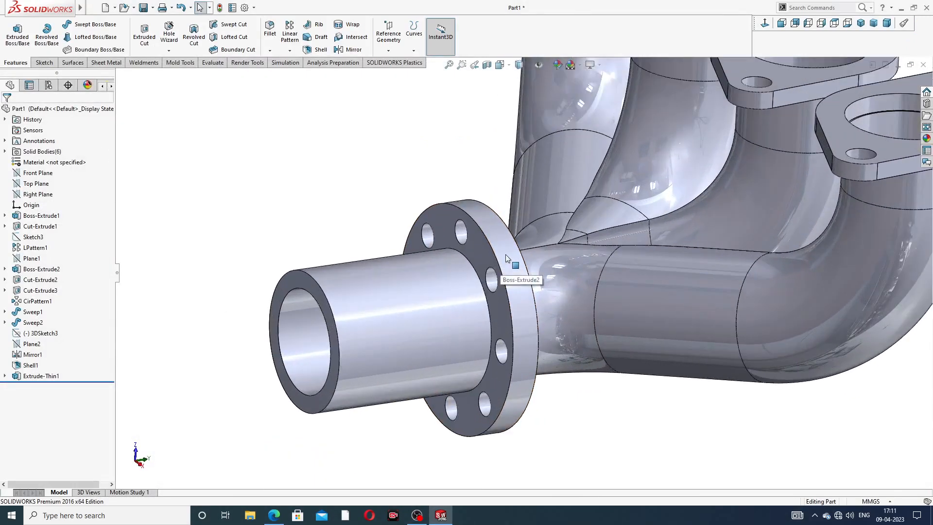
click(270, 30)
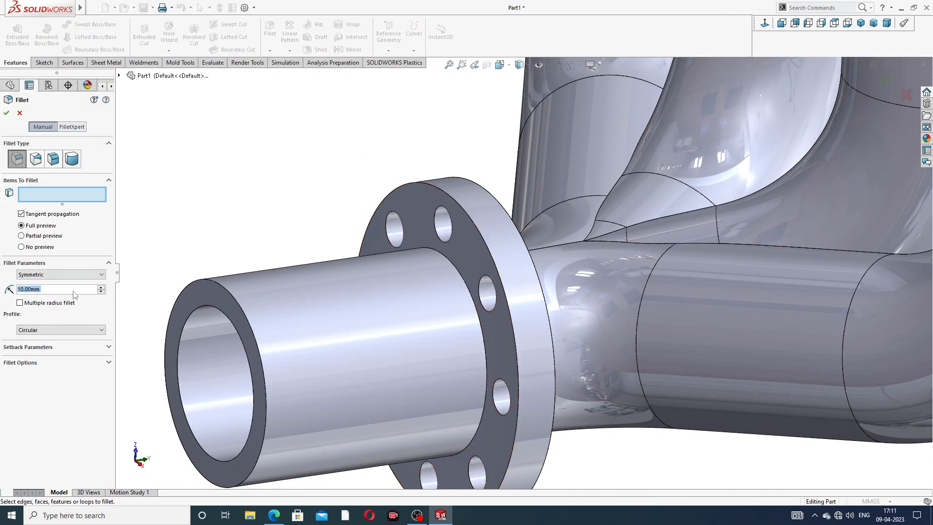
text(1)
key(Return)
click(455, 271)
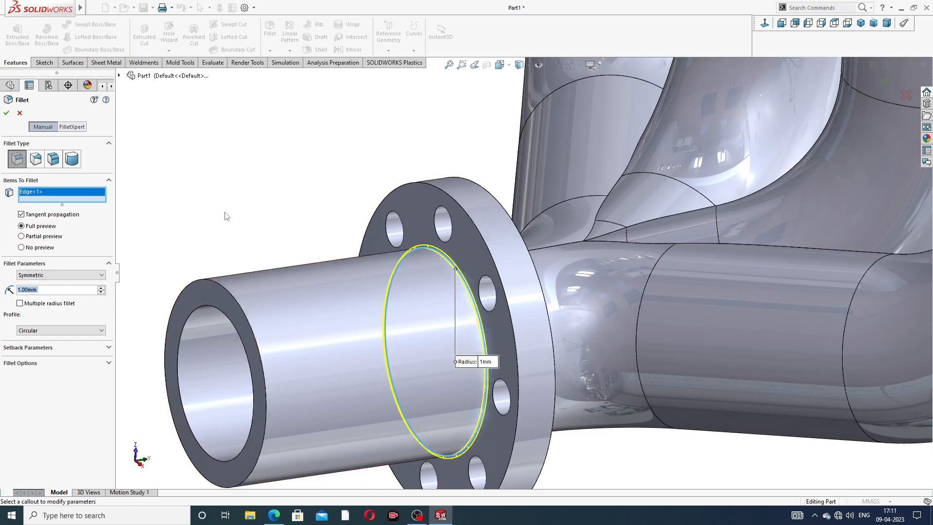
click(6, 113)
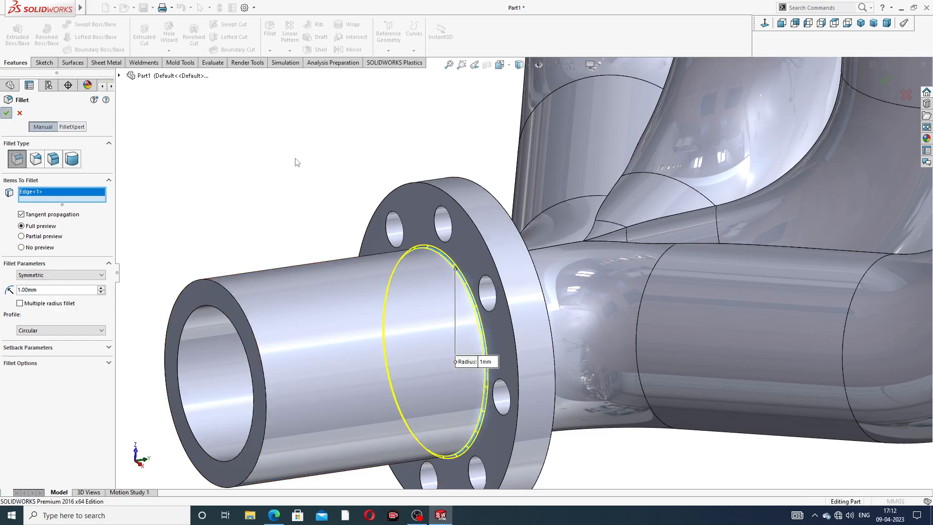
Step: Inspect the fillet at the outlet pipe's base from both sides of the flange and delete it
scroll(334, 175, up, 5)
middle_drag(337, 170, 321, 194)
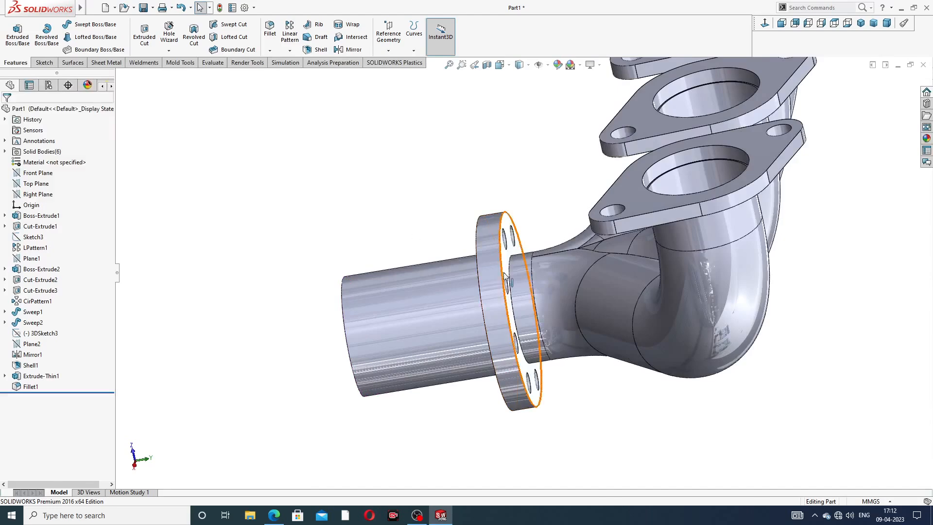
scroll(510, 292, down, 3)
scroll(411, 187, up, 2)
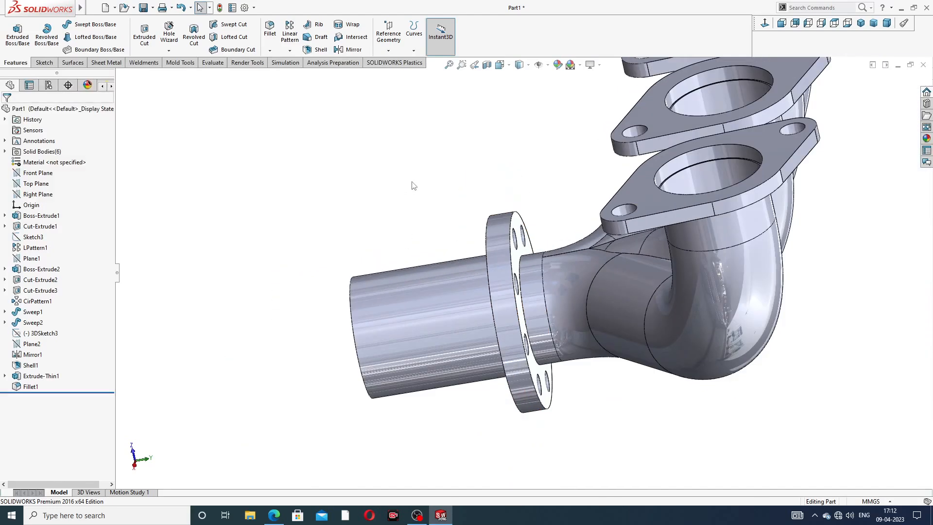
middle_drag(411, 185, 437, 173)
scroll(459, 261, down, 3)
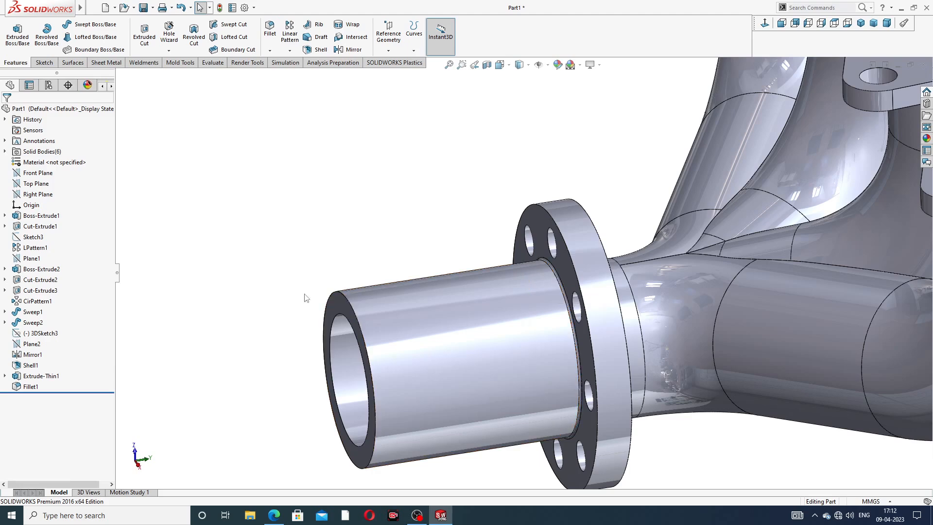
click(33, 388)
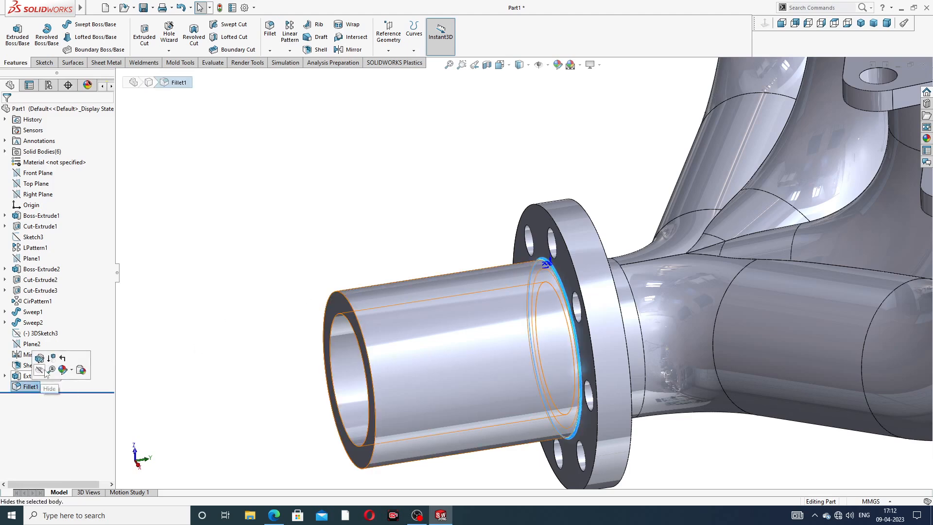
click(156, 352)
click(30, 386)
right_click(30, 386)
click(60, 376)
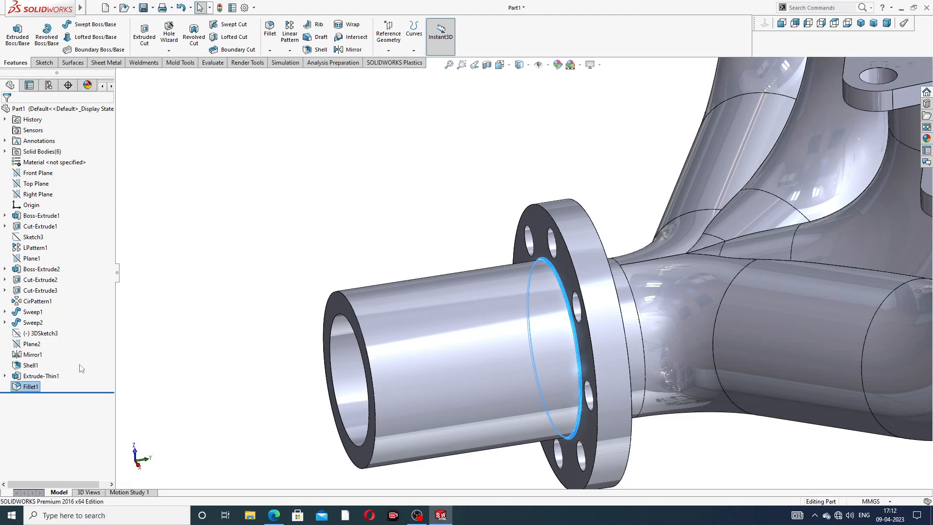
click(528, 212)
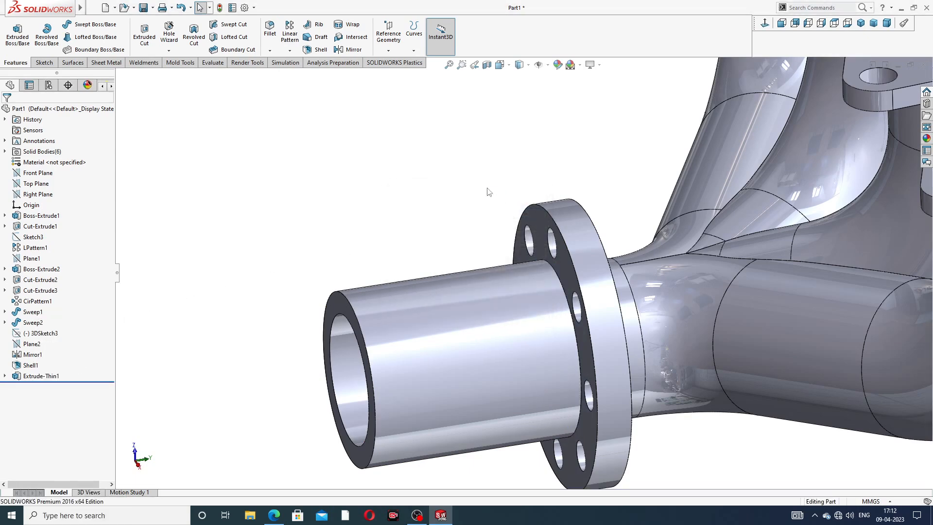
Step: Fillet the edges of both flat faces of the collector flange, including its bolt holes, with a 1 mm radius
click(270, 29)
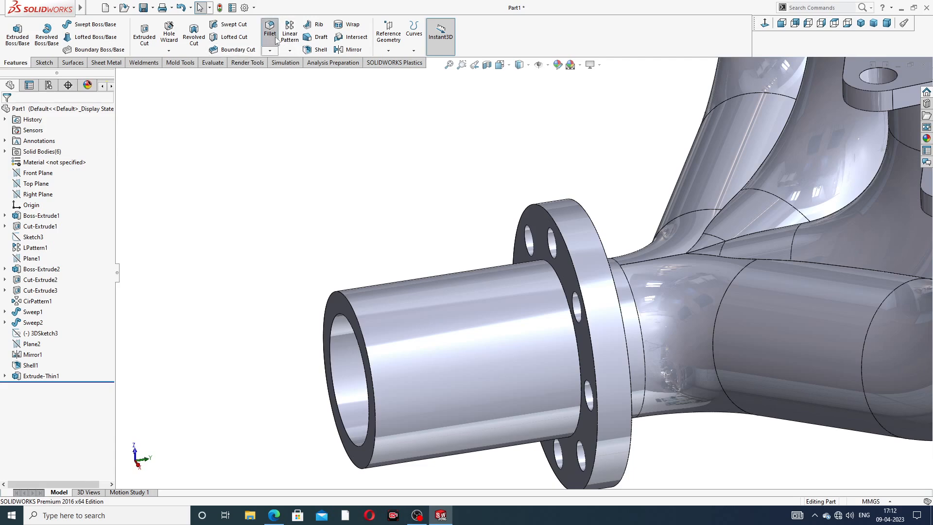
scroll(562, 252, down, 4)
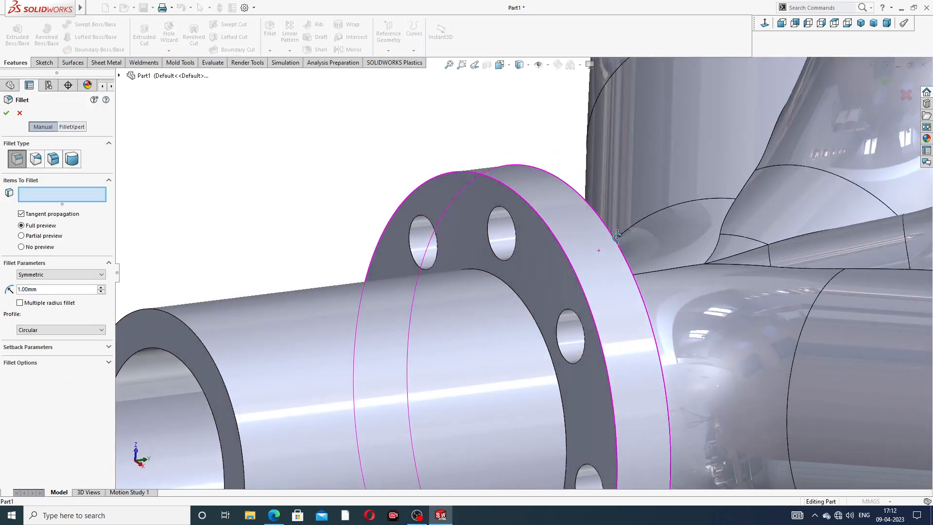
click(549, 256)
scroll(550, 256, up, 3)
middle_drag(550, 256, 526, 259)
click(485, 245)
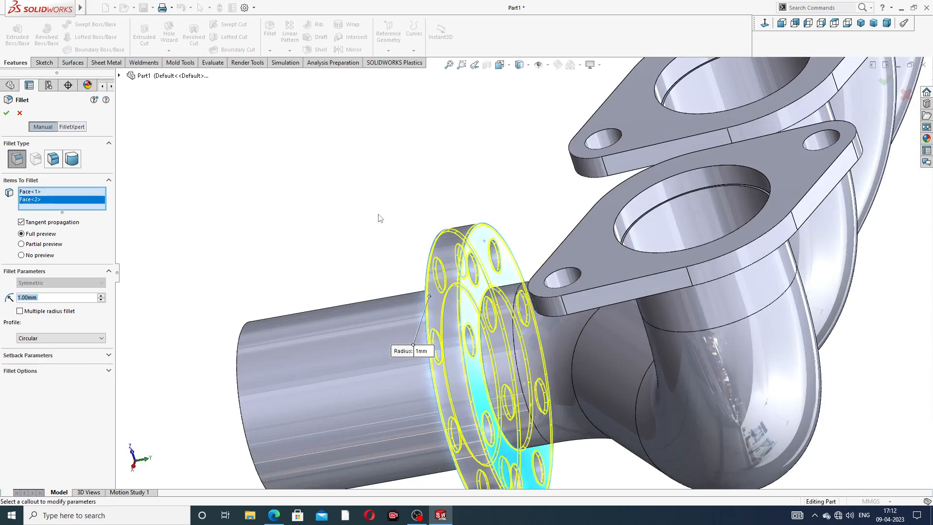
key(Return)
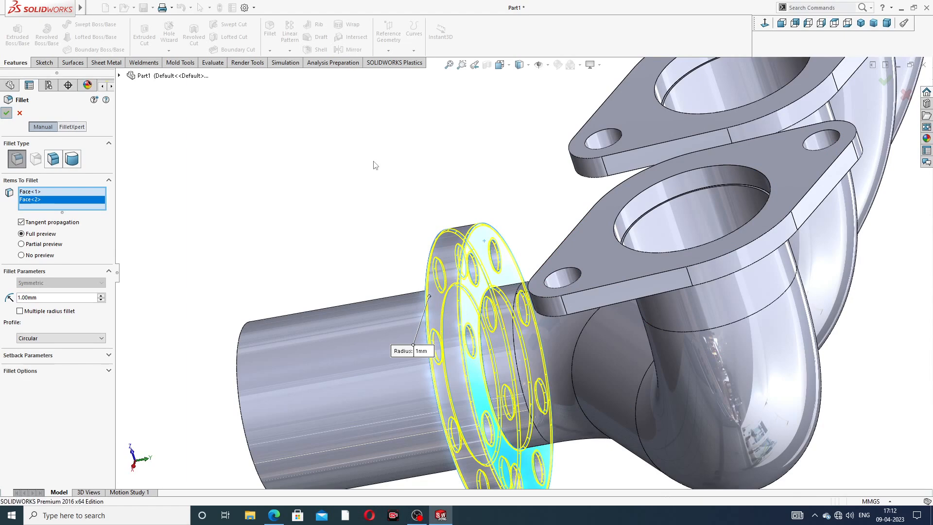
Step: Inspect the filleted collector flange and check the thread details in the exhaust manifold PDF drawing in the browser
scroll(377, 177, up, 3)
middle_drag(435, 205, 489, 243)
scroll(508, 299, down, 3)
middle_drag(548, 259, 485, 235)
scroll(452, 278, up, 3)
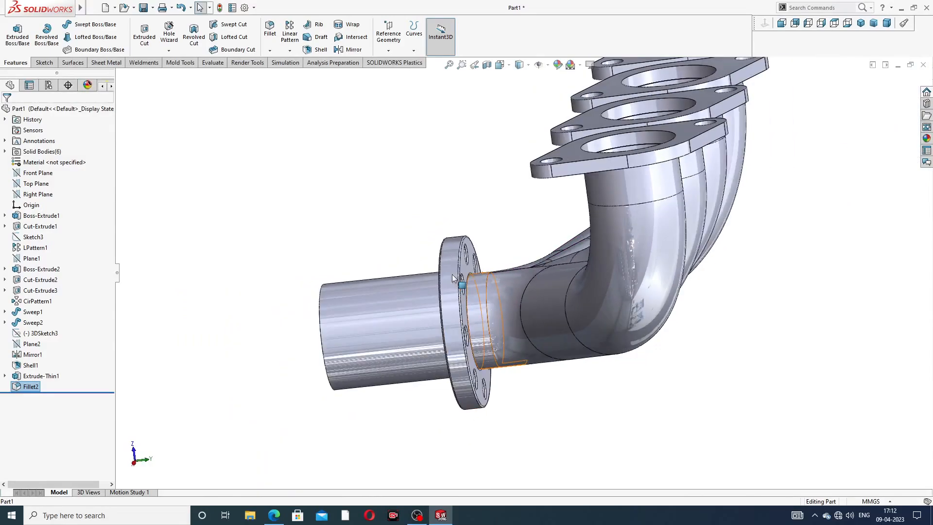
middle_drag(452, 279, 483, 279)
click(274, 515)
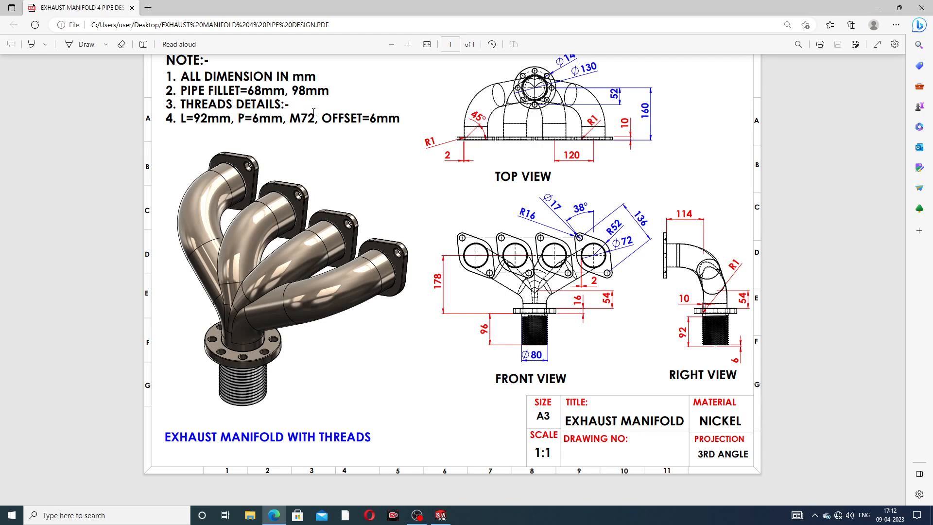
click(275, 514)
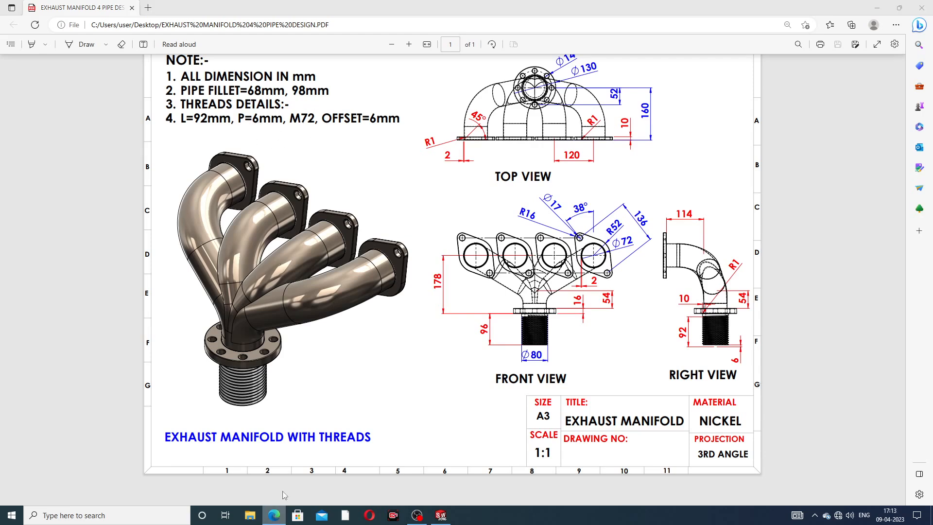
Step: Cut a Metric Die M72x6.0 thread 92 mm long from the outlet pipe's outer end edge, with a 6 mm start offset in the reversed direction
click(168, 51)
click(186, 79)
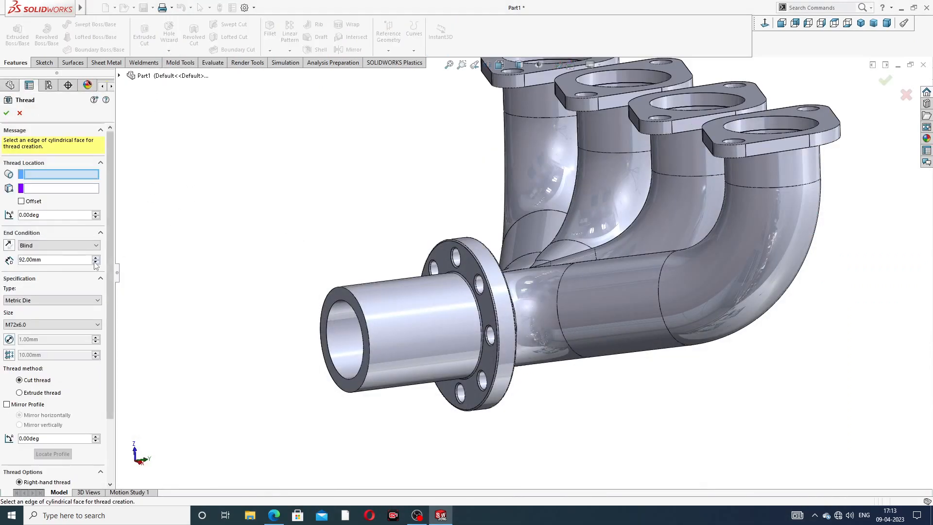
click(359, 304)
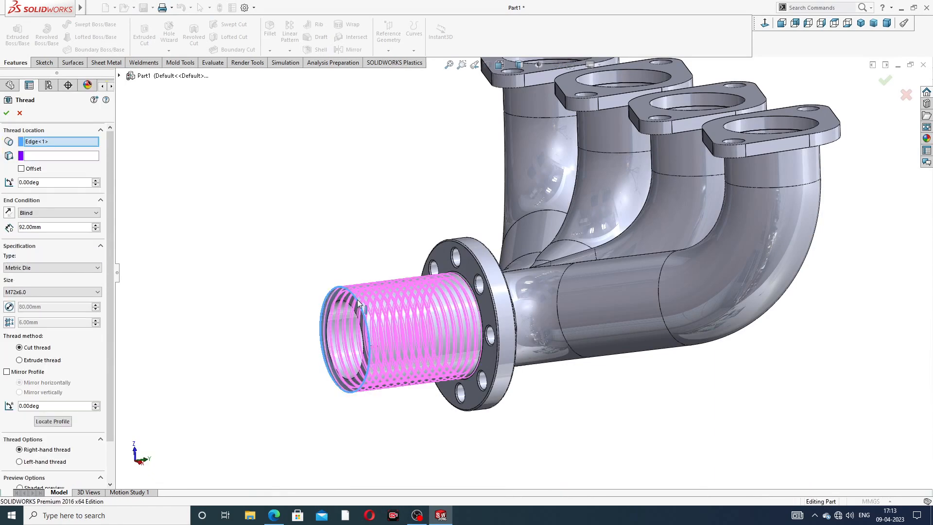
mouse_move(360, 304)
middle_down()
mouse_move(374, 307)
mouse_move(353, 304)
mouse_move(366, 308)
middle_up()
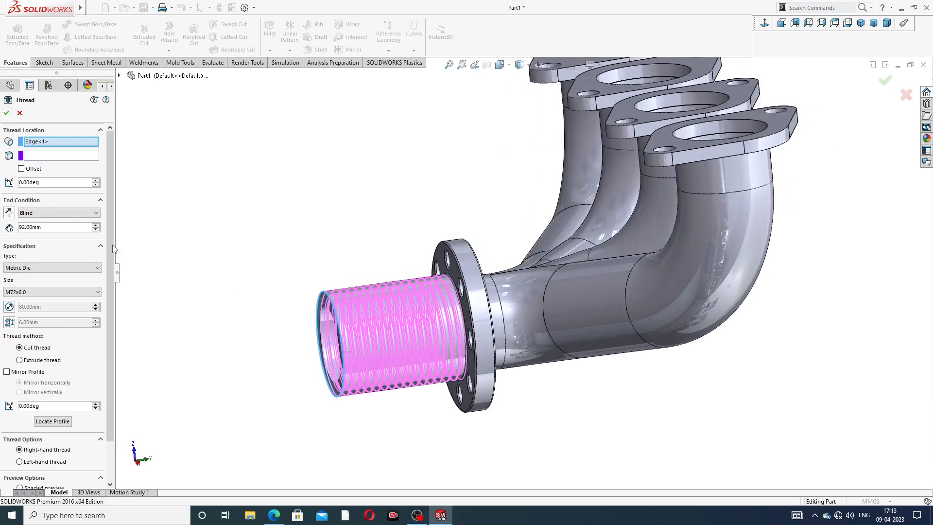
click(21, 168)
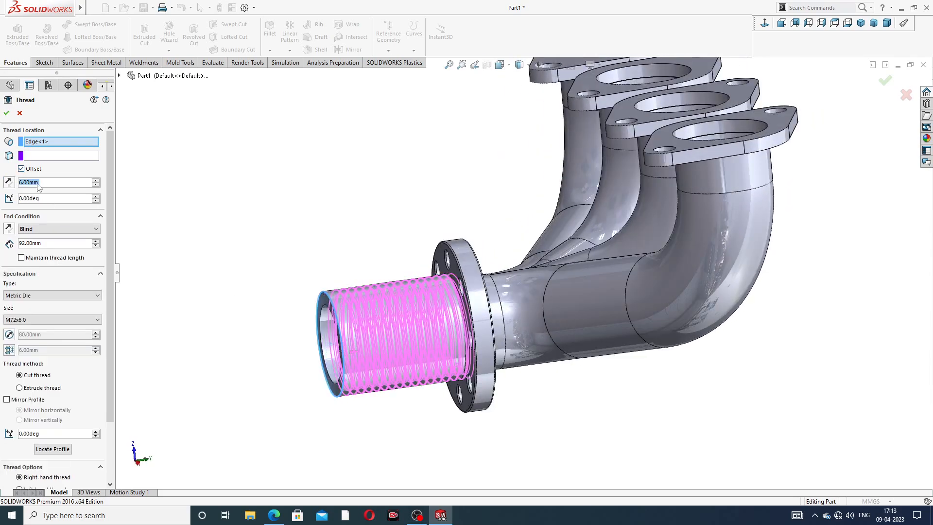
click(8, 182)
mouse_move(338, 247)
middle_down()
mouse_move(314, 249)
mouse_move(327, 258)
middle_up()
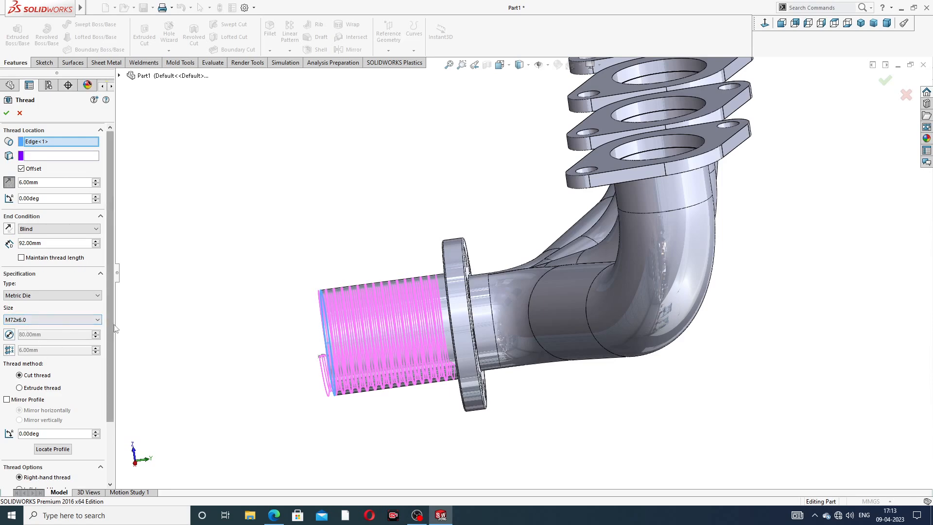
scroll(73, 355, down, 3)
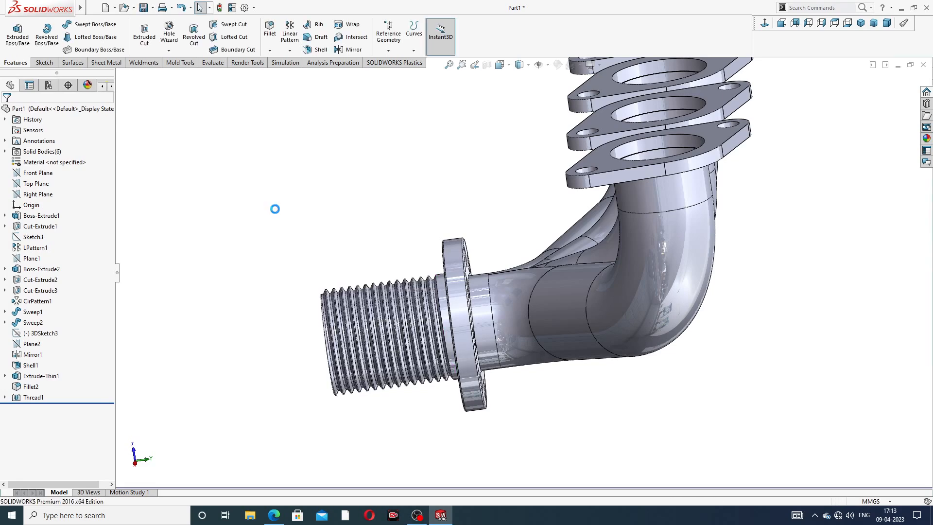
Step: Inspect the outlet pipe's thread and colour the thread feature grey, RGB 128, 128, 128
scroll(375, 235, up, 2)
middle_drag(434, 238, 451, 291)
scroll(452, 291, down, 5)
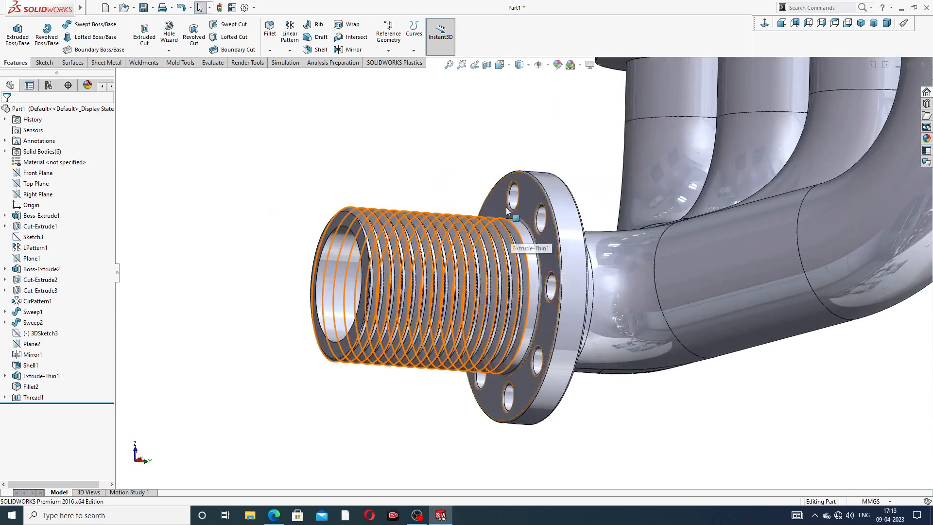
scroll(499, 198, up, 4)
middle_drag(500, 198, 341, 212)
click(33, 397)
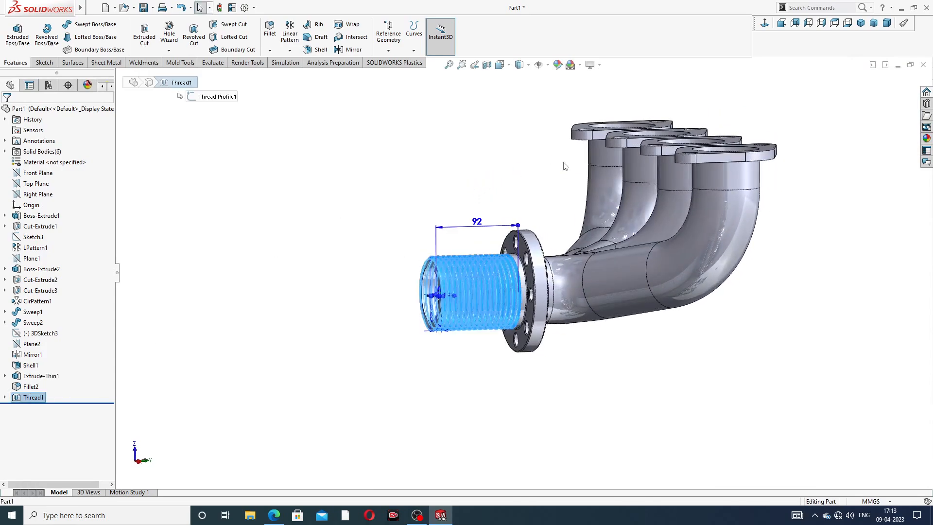
click(557, 65)
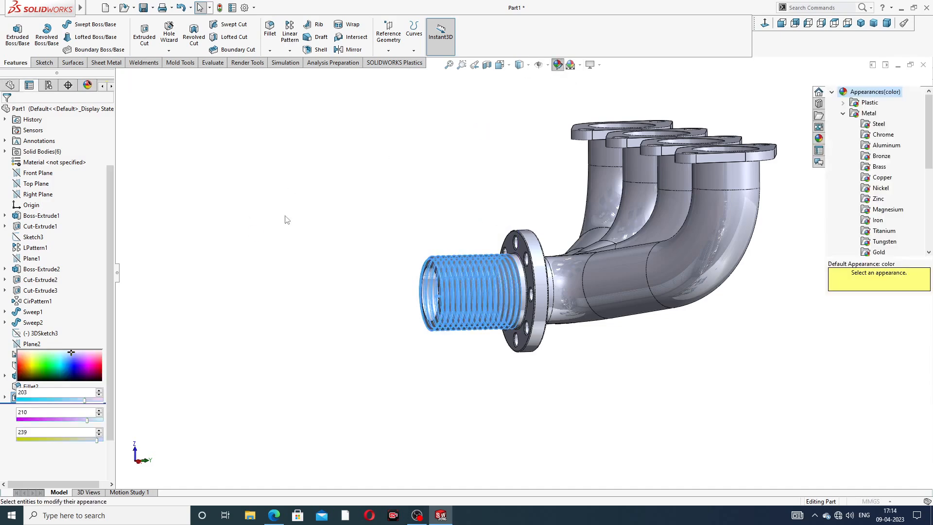
click(77, 313)
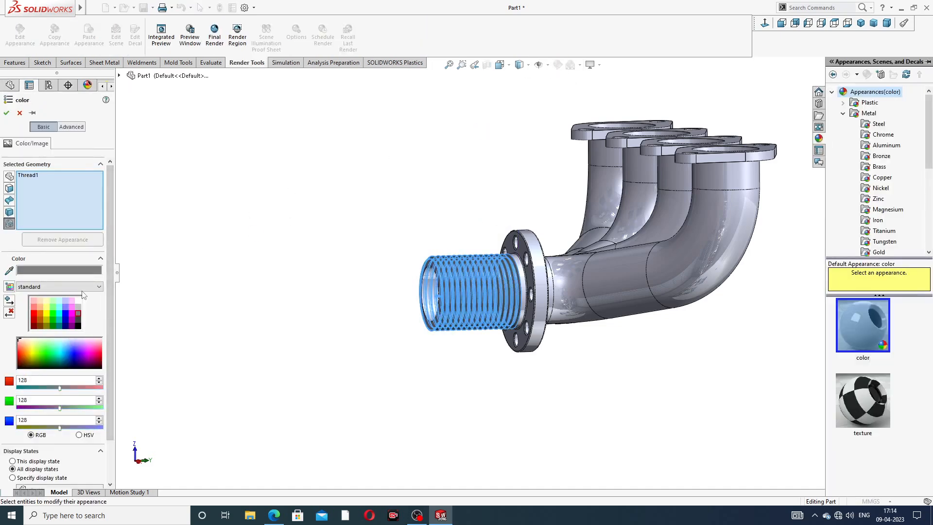
click(6, 114)
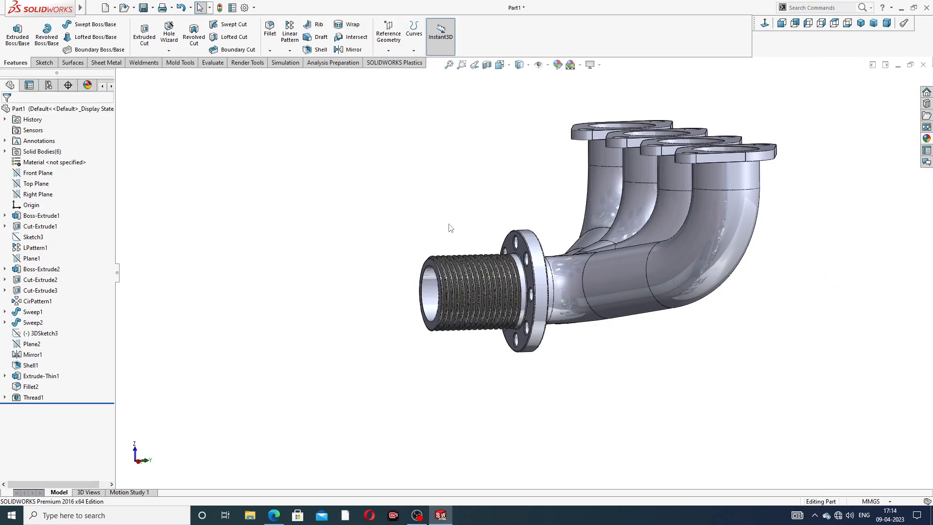
Step: Apply the polished nickel metal appearance to the whole manifold and view the finish from several sides
scroll(482, 301, down, 3)
scroll(533, 243, up, 3)
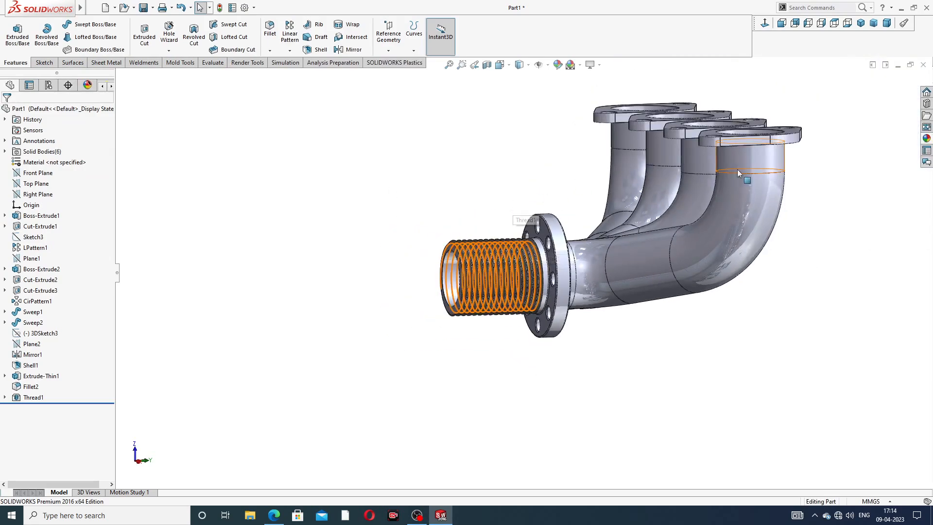
middle_drag(728, 182, 838, 188)
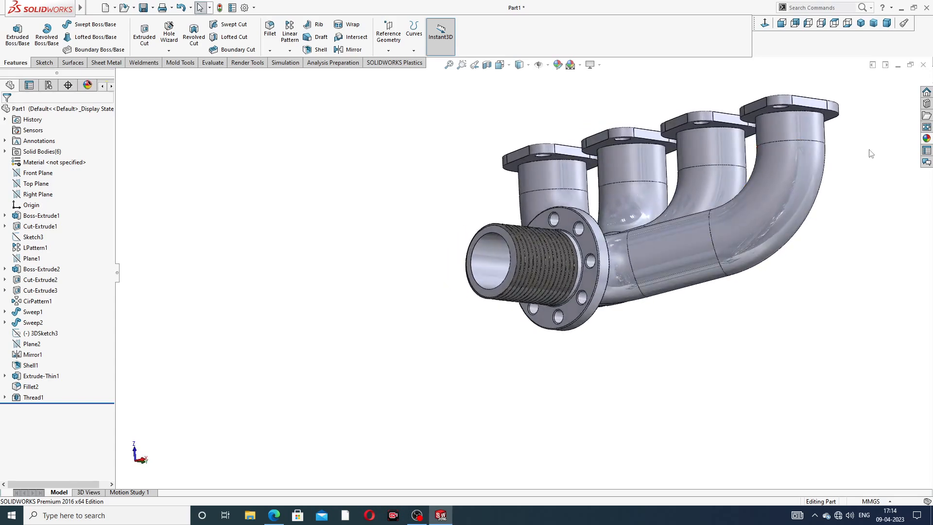
click(927, 139)
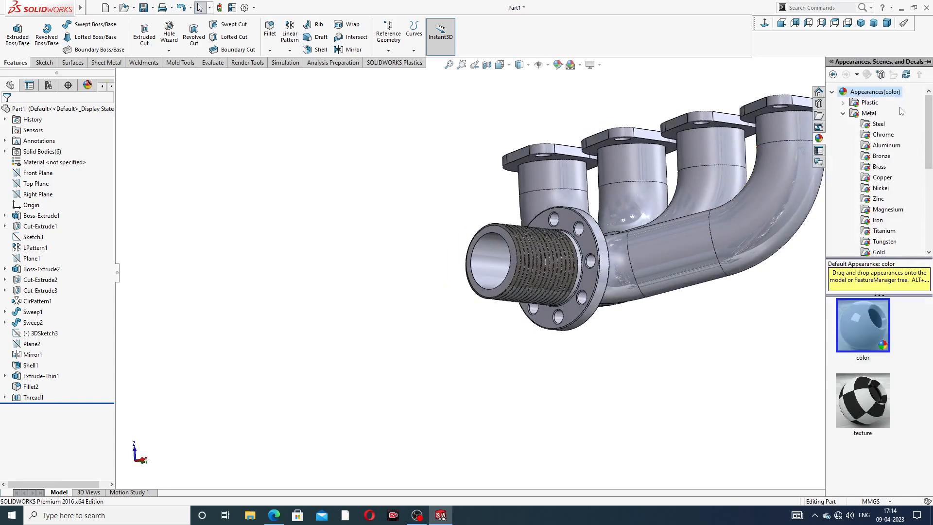
click(881, 188)
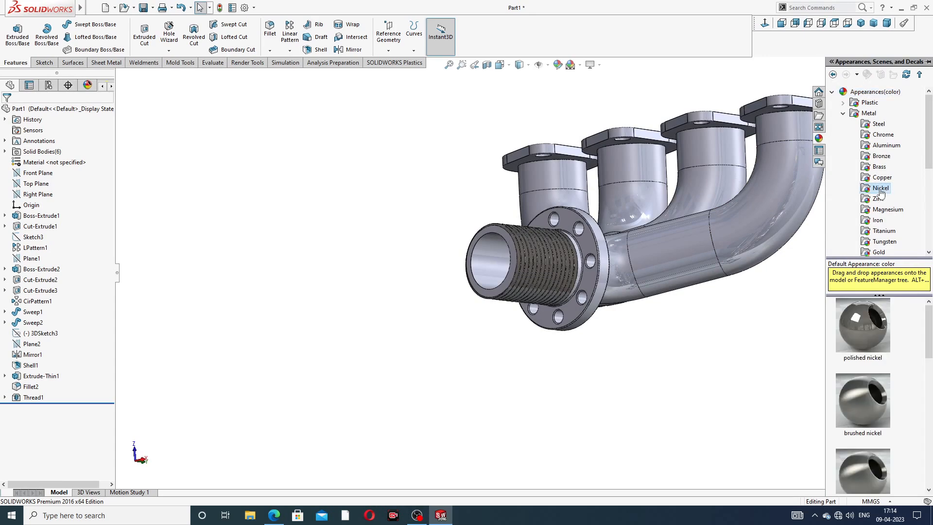
double_click(856, 323)
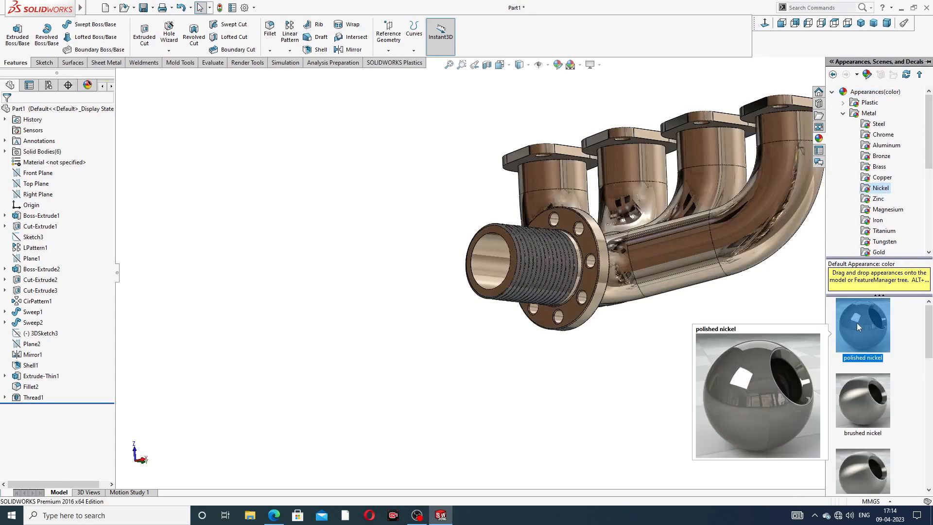
middle_drag(824, 177, 591, 344)
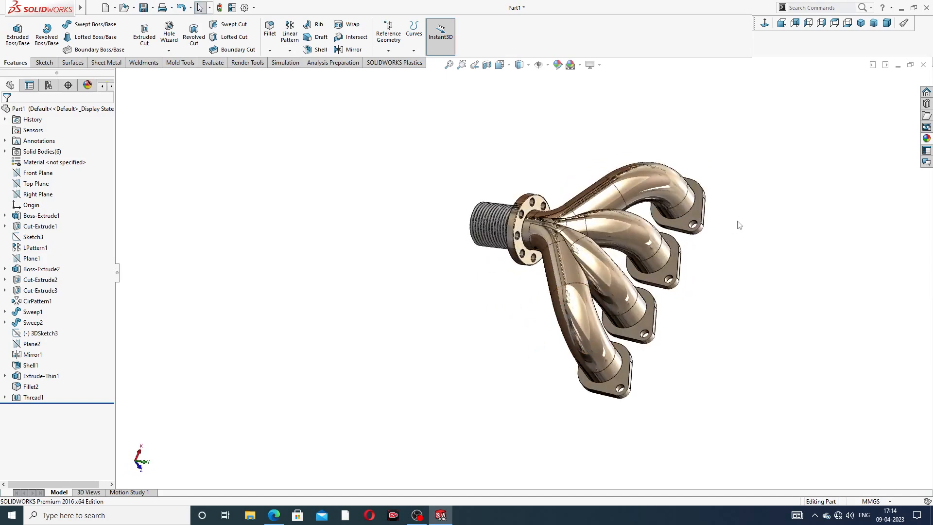
scroll(737, 225, down, 2)
middle_drag(517, 165, 534, 146)
Step: Chamfer the front bore edge of the first inlet flange at the end of the row, 2 mm at 45 degrees
click(274, 515)
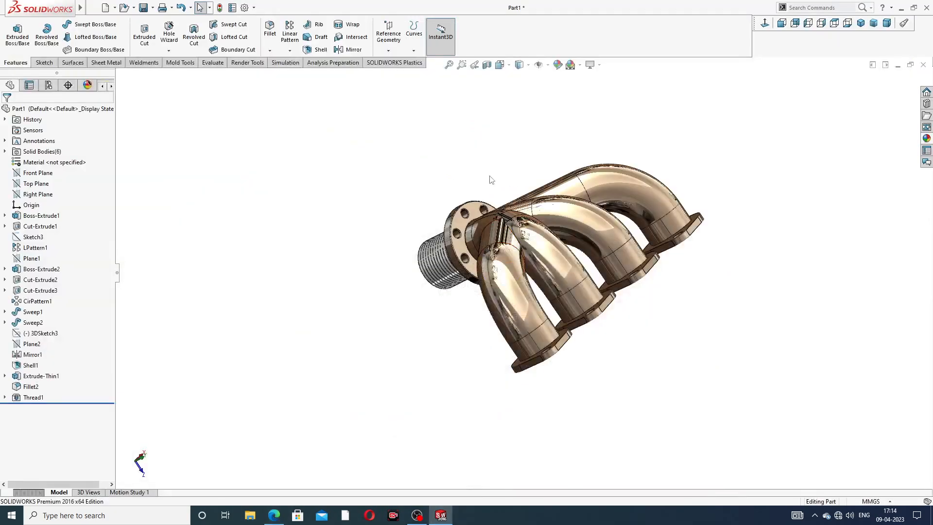
click(270, 51)
click(290, 74)
middle_drag(586, 333, 492, 234)
scroll(350, 213, down, 3)
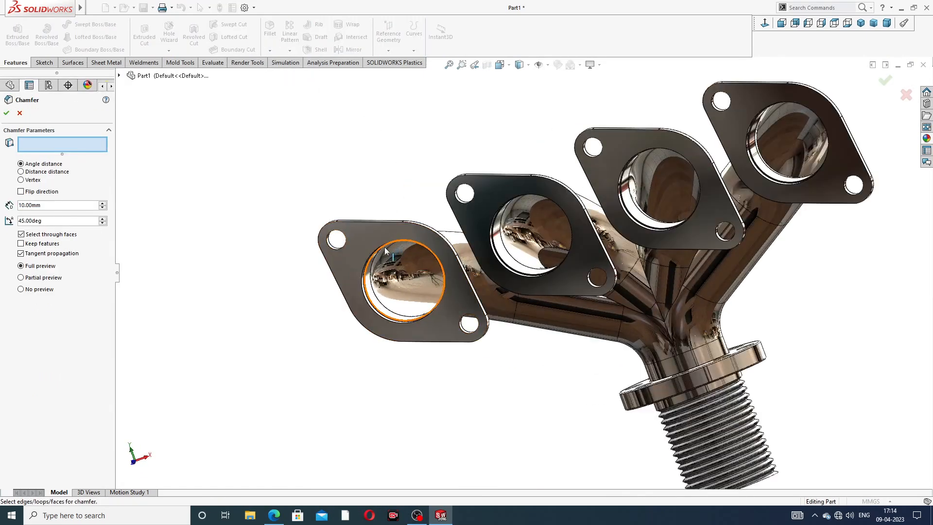
scroll(384, 247, down, 3)
drag(51, 209, 5, 207)
text(2)
key(Return)
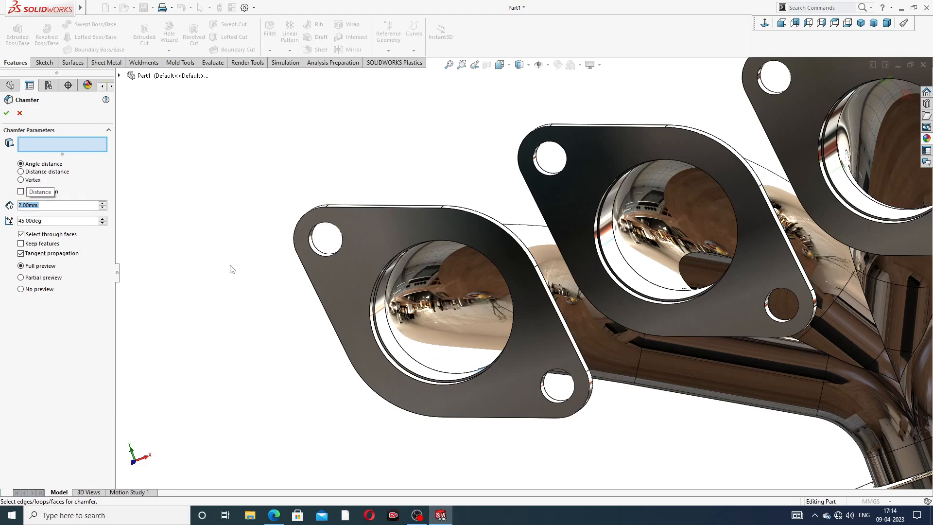
scroll(425, 258, down, 3)
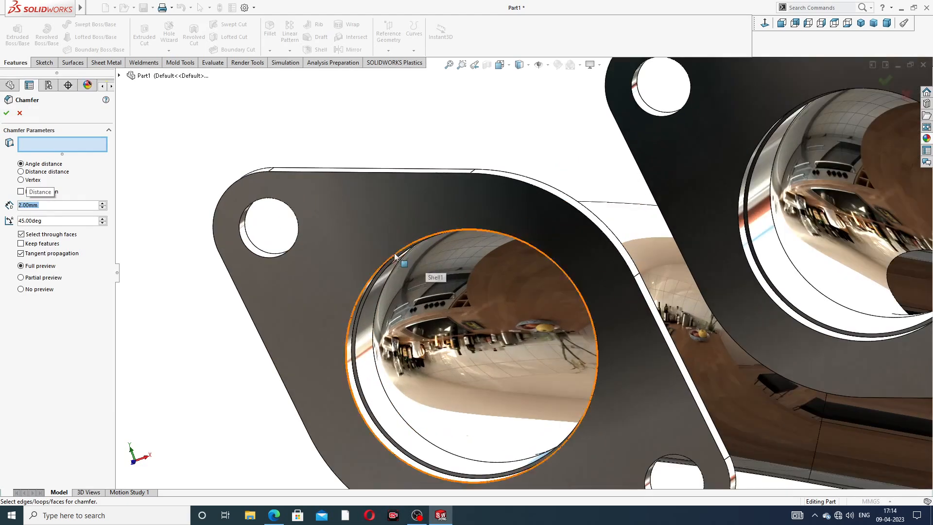
click(372, 276)
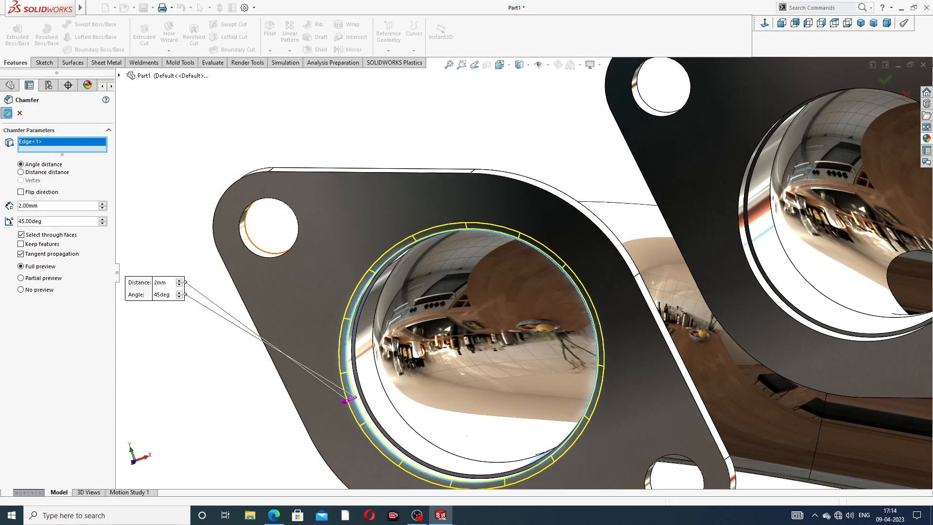
click(7, 113)
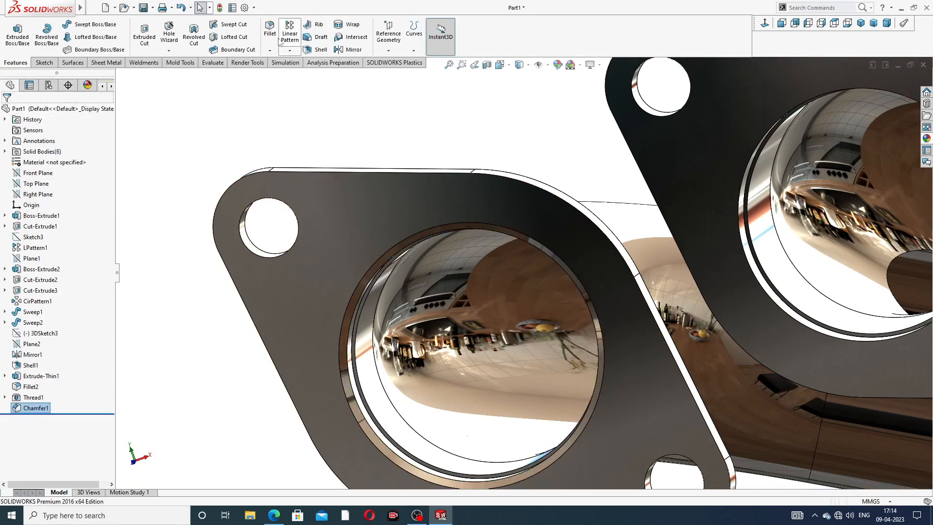
Step: Chamfer the front bore edge of the second inlet flange, 2 mm at 45 degrees
click(270, 50)
click(290, 73)
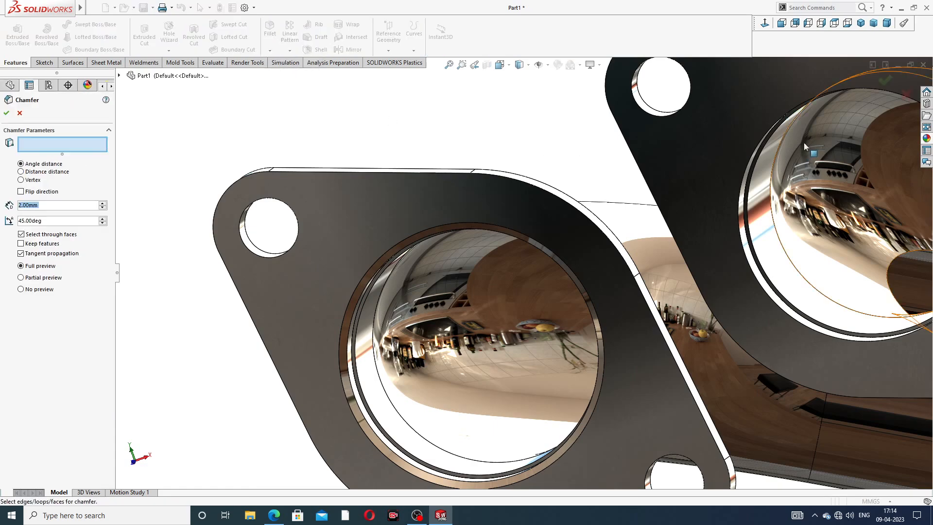
scroll(782, 138, up, 5)
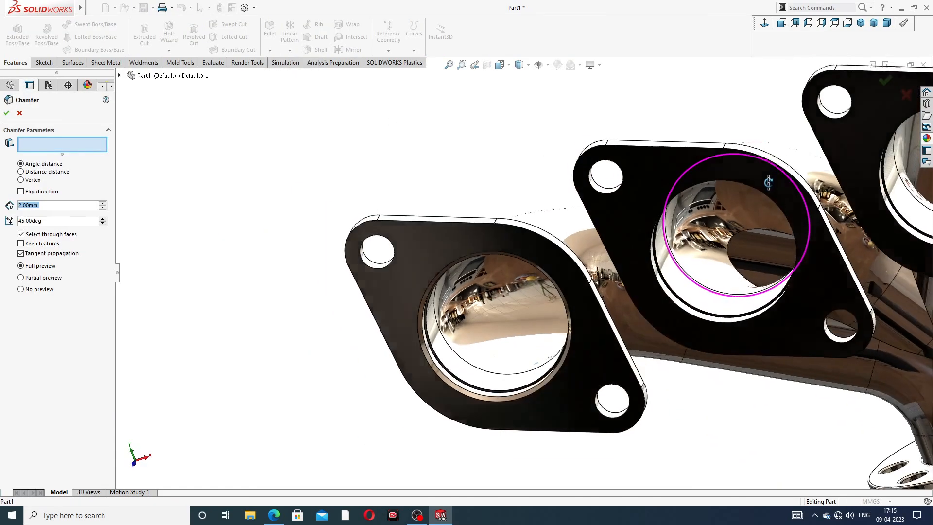
click(723, 182)
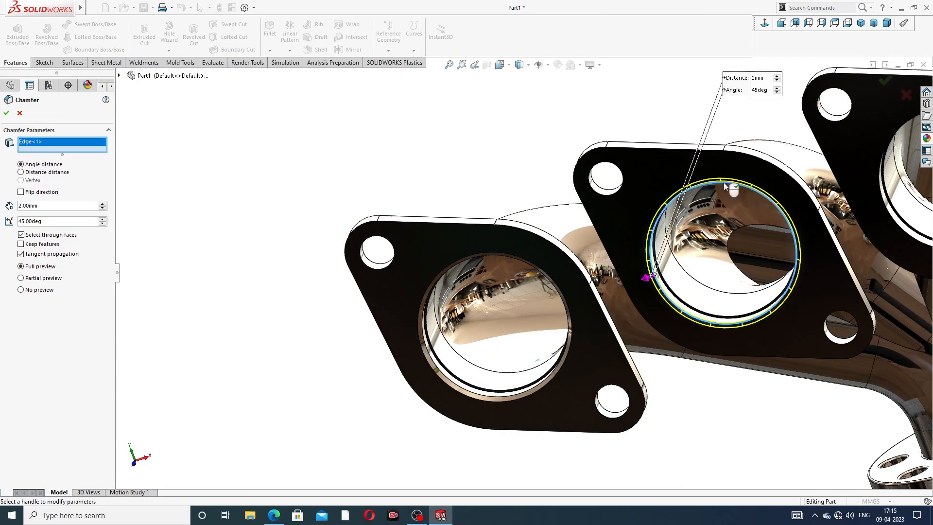
click(6, 113)
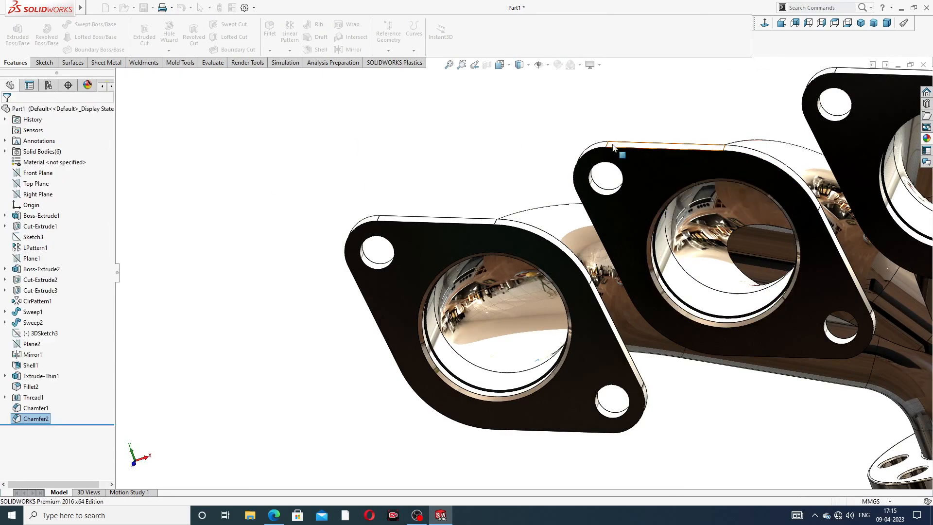
Step: Chamfer the front bore edge of the third inlet flange, 2 mm at 45 degrees
scroll(651, 145, up, 4)
middle_drag(690, 167, 746, 55)
scroll(627, 200, down, 4)
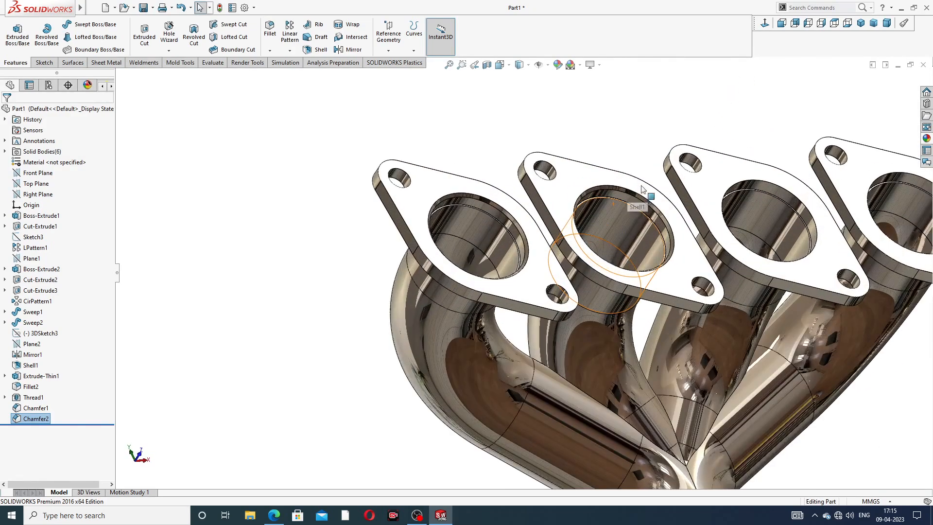
click(270, 50)
click(290, 74)
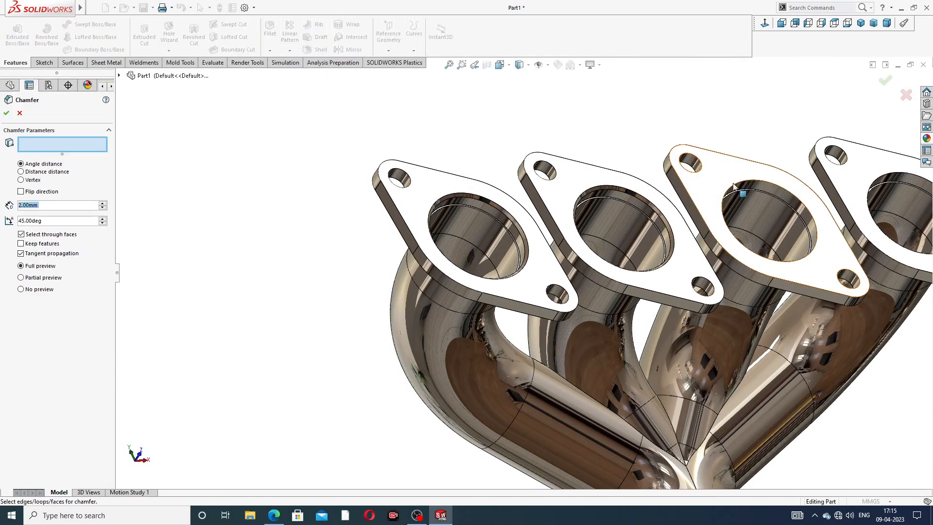
click(752, 183)
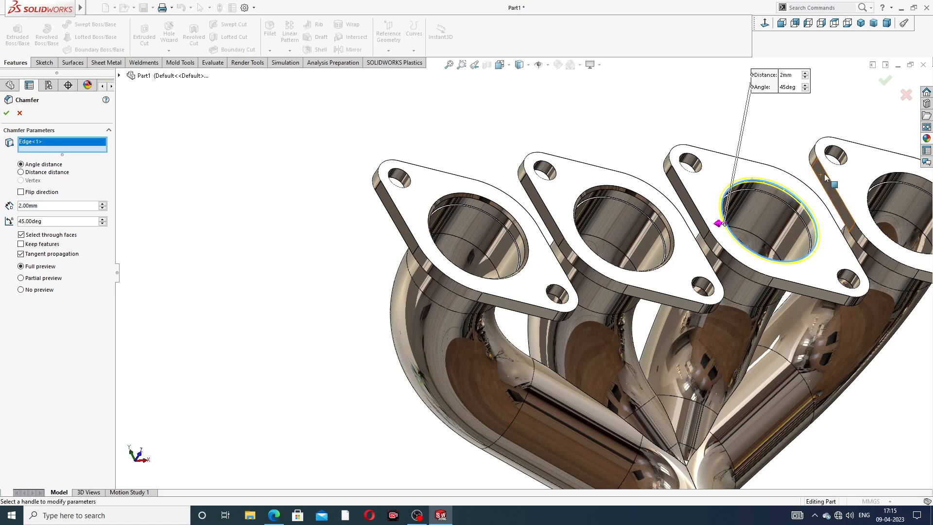
scroll(877, 194, up, 3)
scroll(800, 219, down, 3)
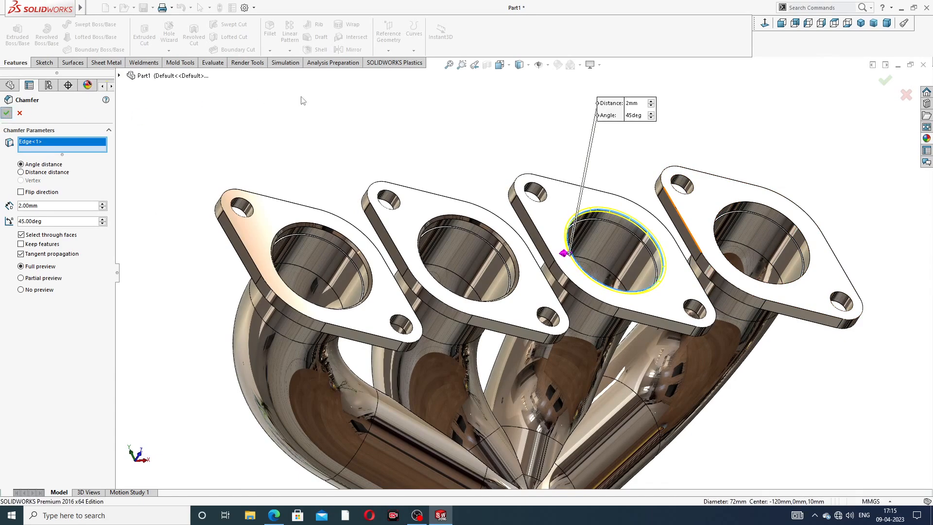
click(885, 80)
Step: Chamfer the front bore edge of the fourth inlet flange, 2 mm at 45 degrees
click(270, 51)
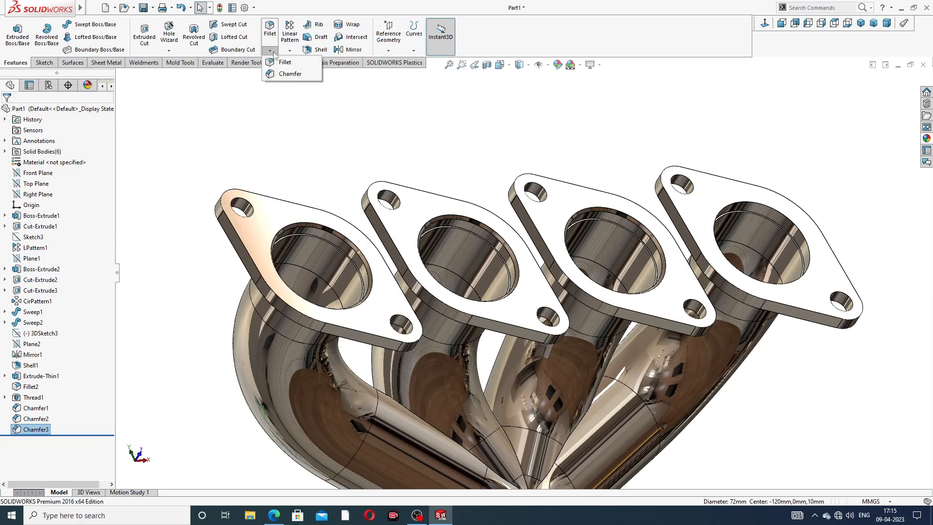
click(290, 74)
click(732, 208)
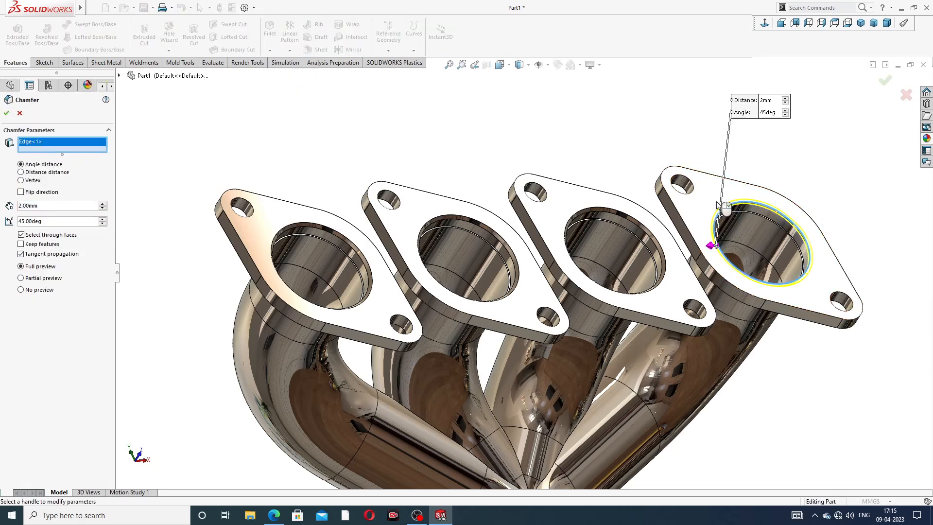
click(7, 113)
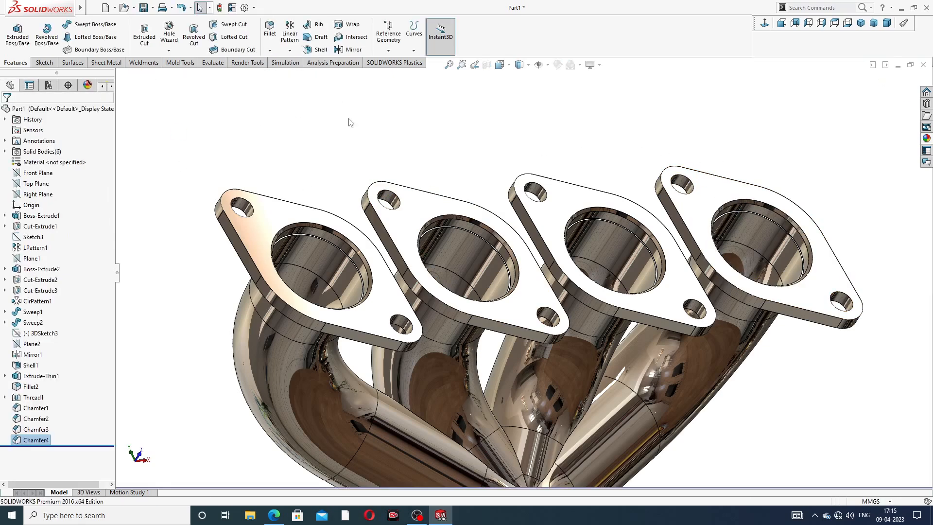
Step: Fillet the edges of the front and back faces of the first inlet flange with a 1 mm radius
key(f)
mouse_move(593, 167)
middle_down()
mouse_move(607, 208)
mouse_move(554, 202)
middle_up()
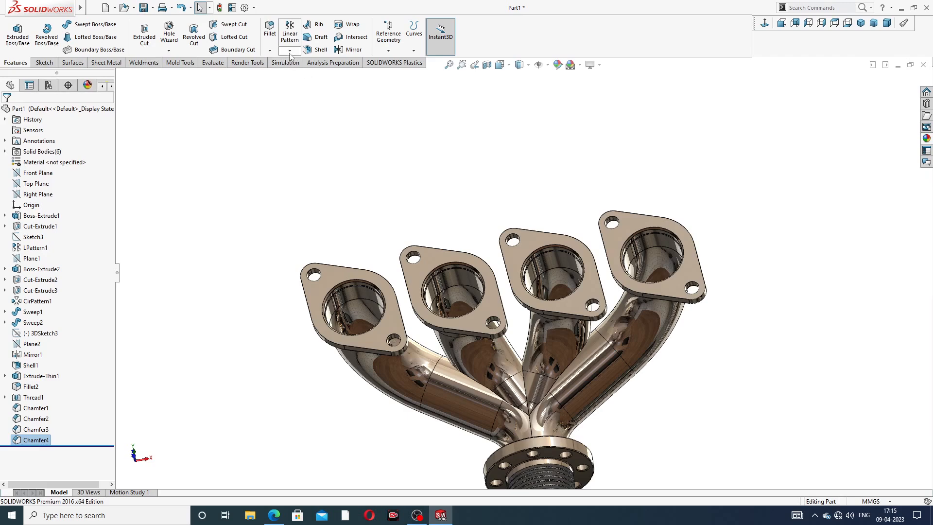
click(270, 50)
click(286, 63)
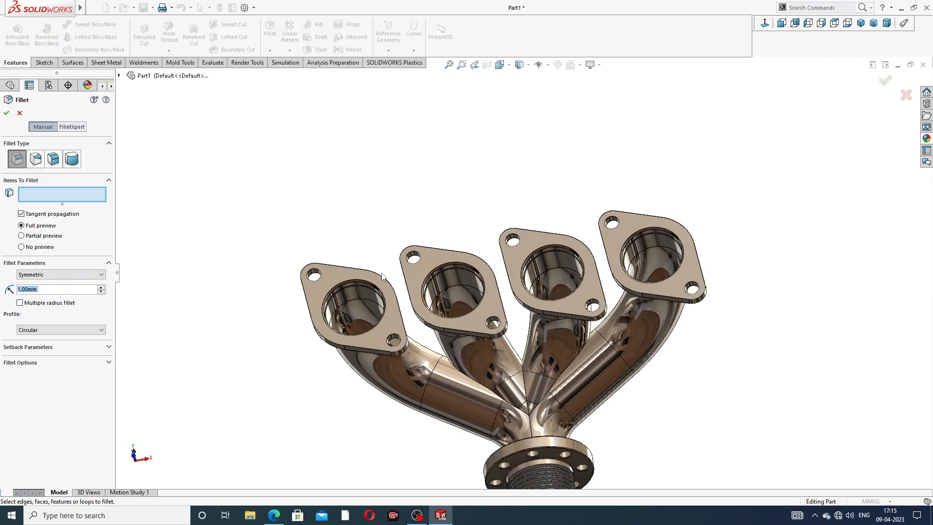
click(332, 275)
middle_drag(351, 257, 402, 243)
click(401, 243)
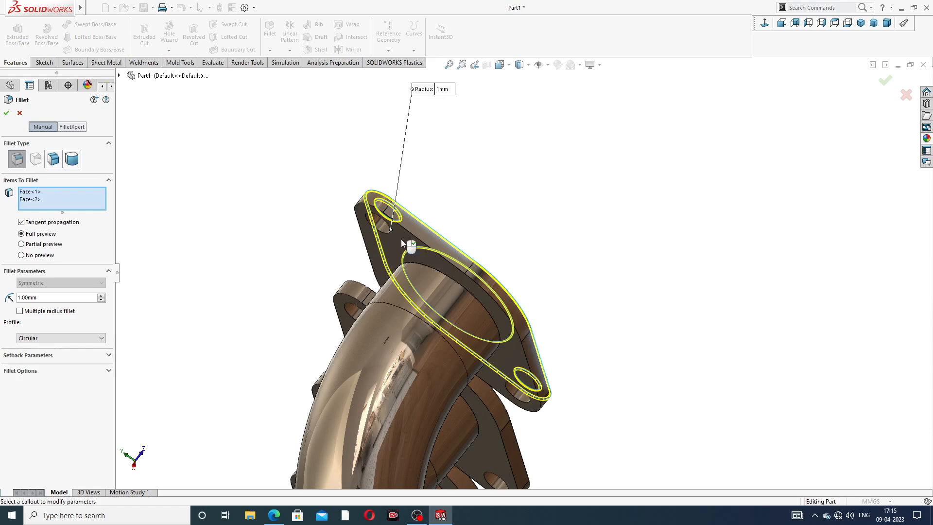
click(7, 114)
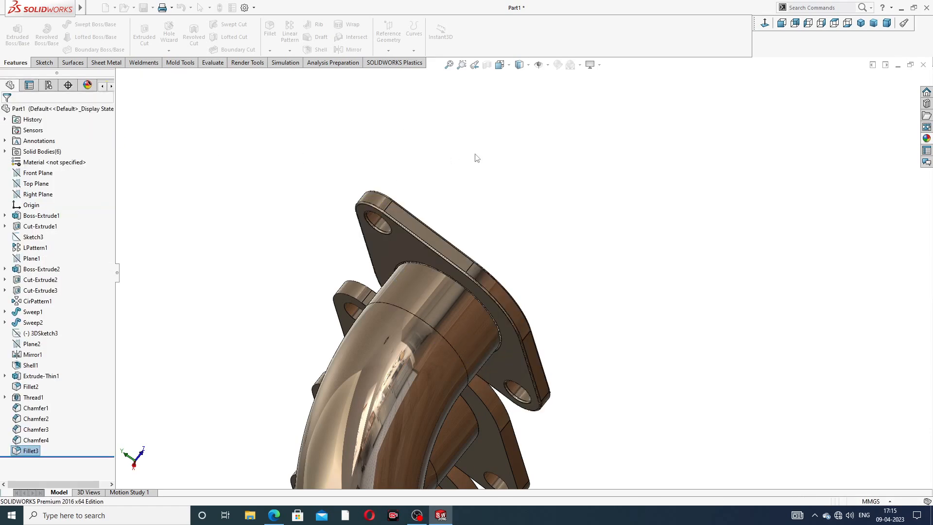
Step: Fillet the edges of the front and back faces of the second inlet flange with a 1 mm radius
middle_drag(475, 168, 420, 384)
scroll(419, 381, down, 3)
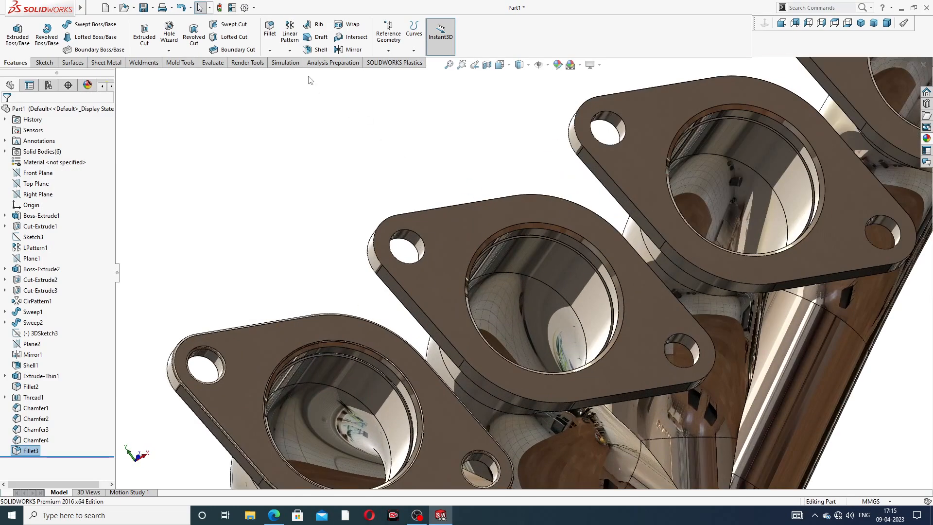
click(271, 33)
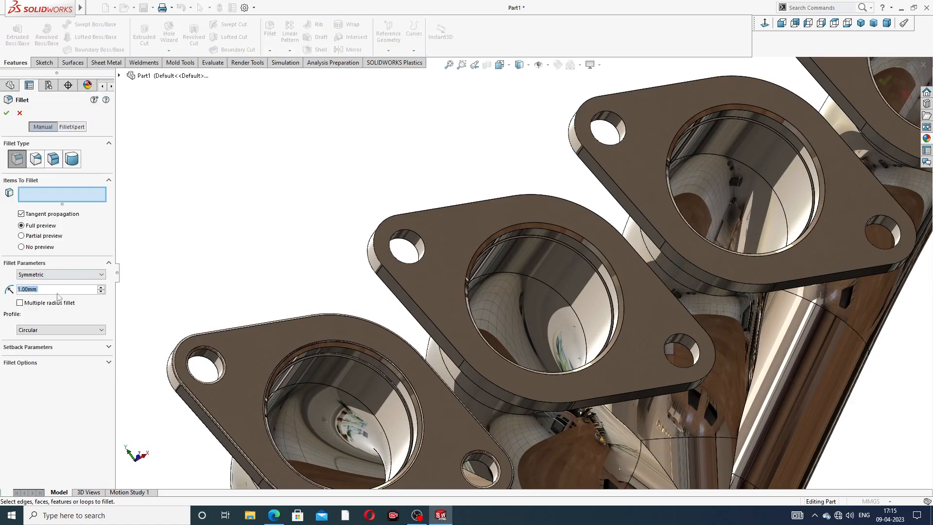
click(460, 232)
scroll(472, 235, up, 3)
middle_drag(472, 235, 544, 223)
scroll(490, 259, down, 4)
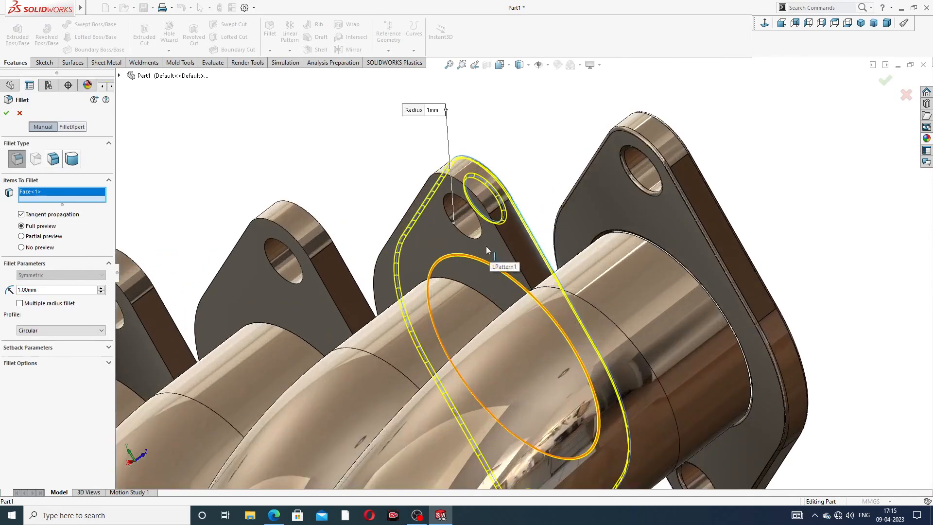
click(490, 255)
click(7, 113)
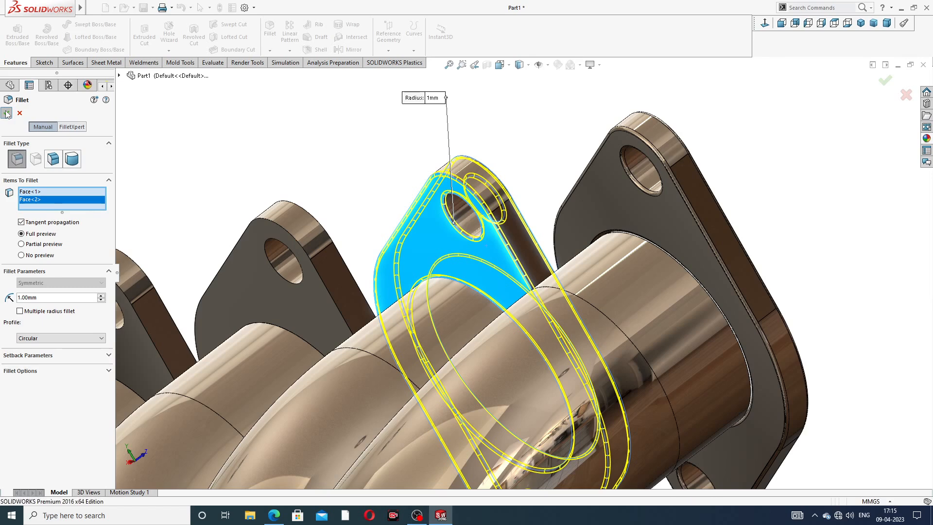
Step: Fillet the edges of the front and back faces of the third inlet flange with a 1 mm radius
scroll(437, 176, up, 3)
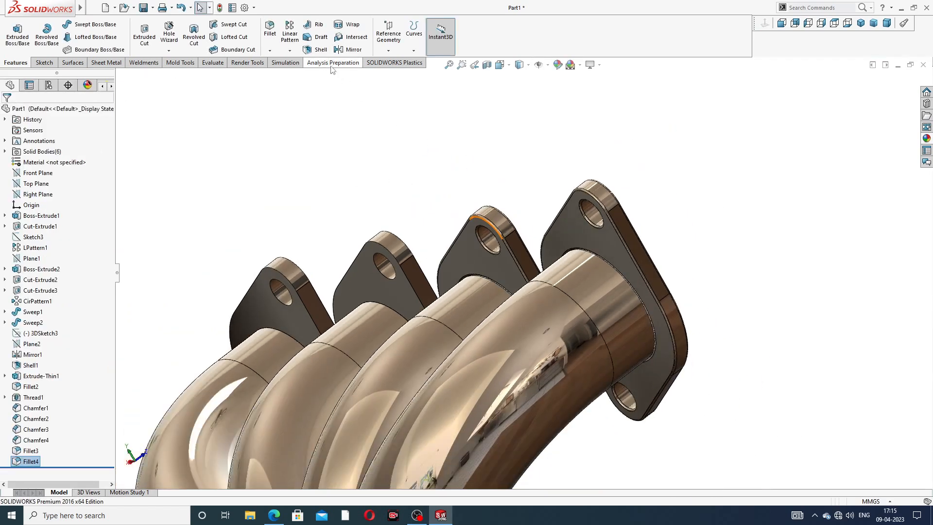
click(269, 29)
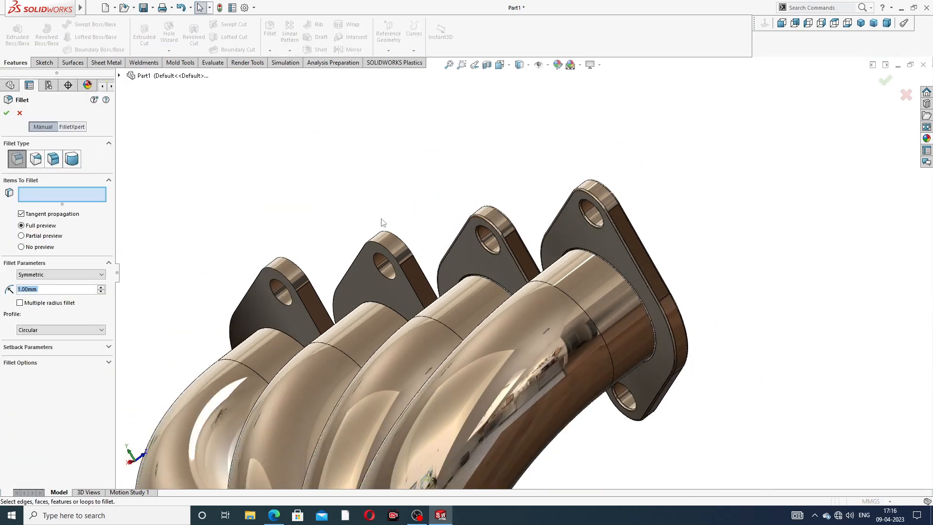
click(367, 277)
middle_drag(423, 182, 358, 315)
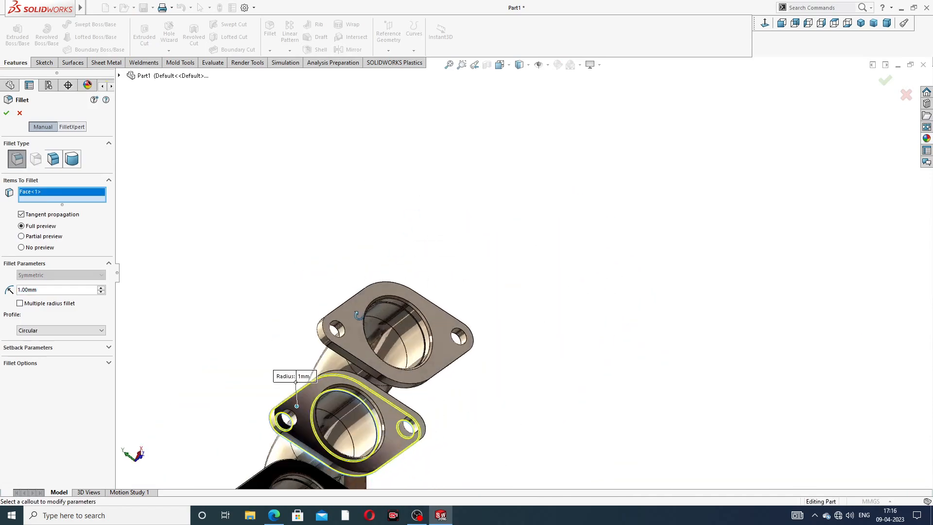
scroll(292, 386, down, 5)
click(299, 388)
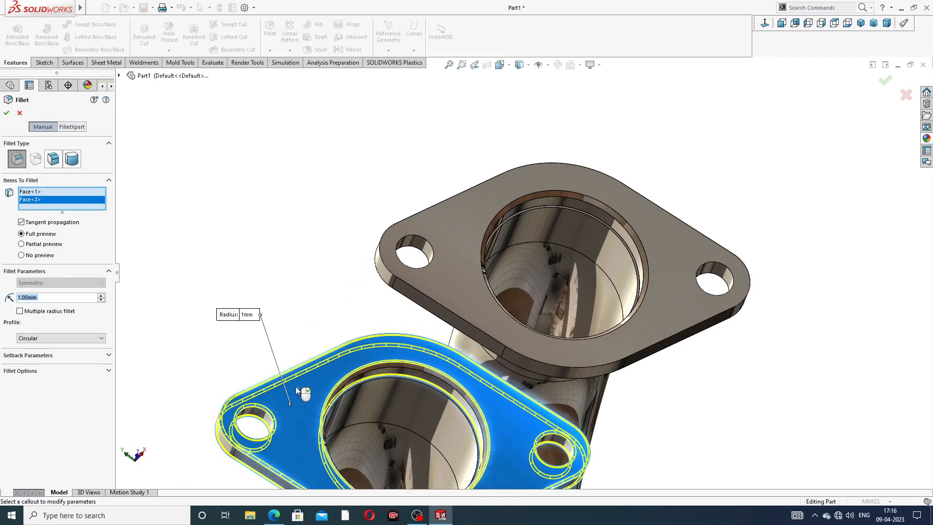
click(7, 113)
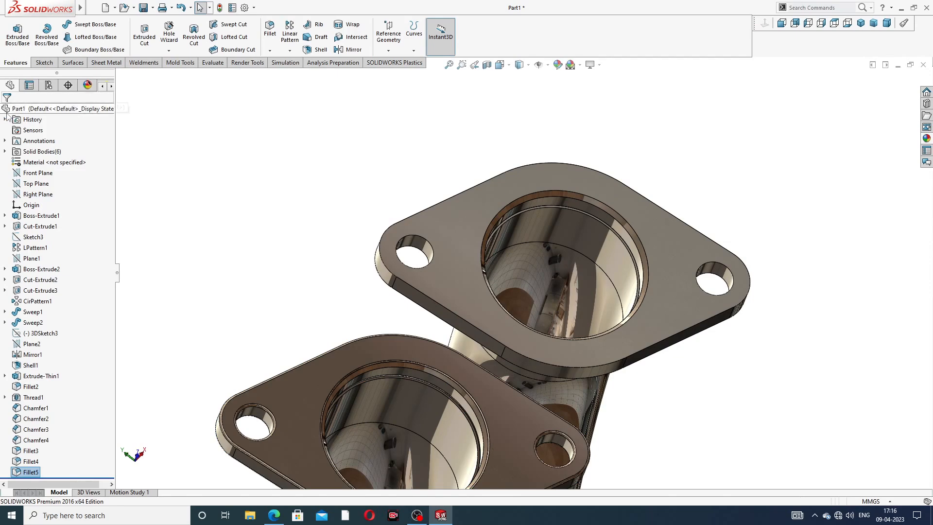
Step: Fillet the edges of the front and back faces of the fourth inlet flange with a 1 mm radius
key(Return)
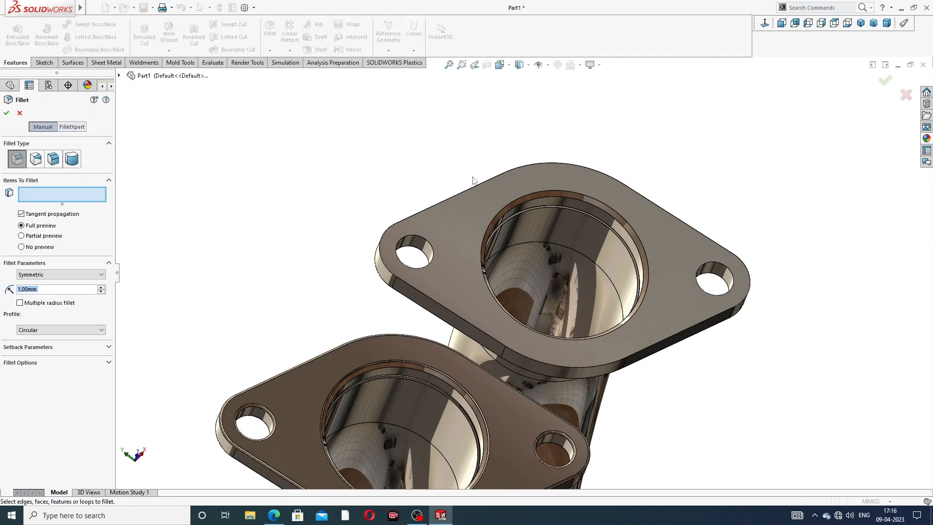
click(473, 202)
middle_drag(472, 202, 437, 243)
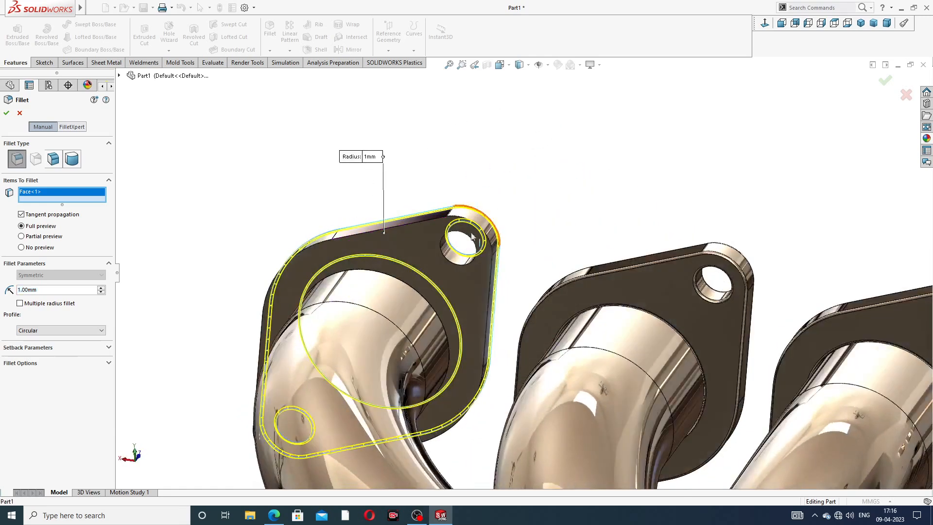
click(425, 240)
click(6, 113)
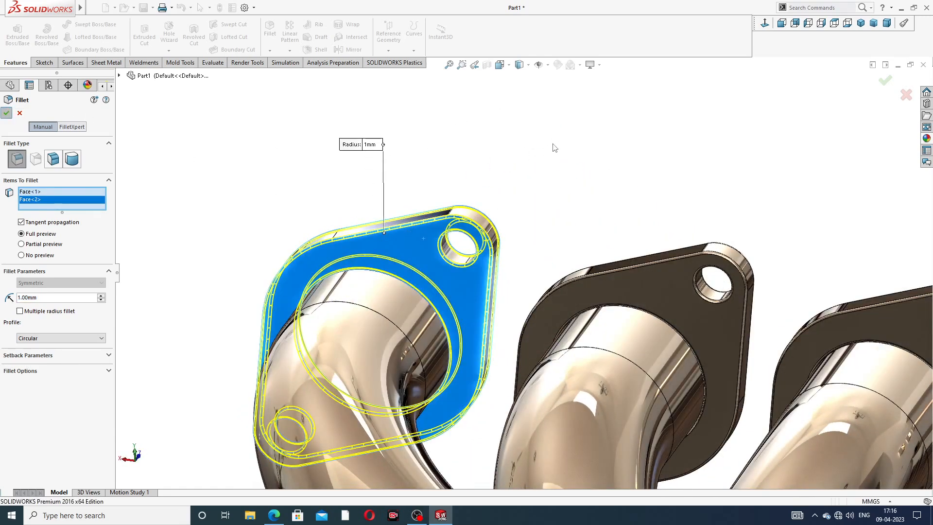
Step: Inspect the finished exhaust manifold in isometric, front and back views and from the side
scroll(559, 148, up, 5)
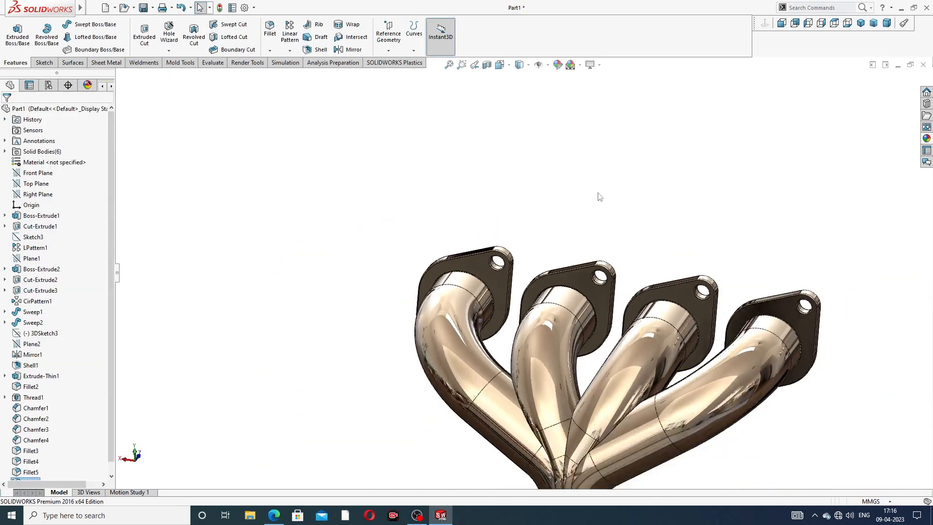
middle_drag(555, 241, 522, 375)
scroll(544, 384, down, 3)
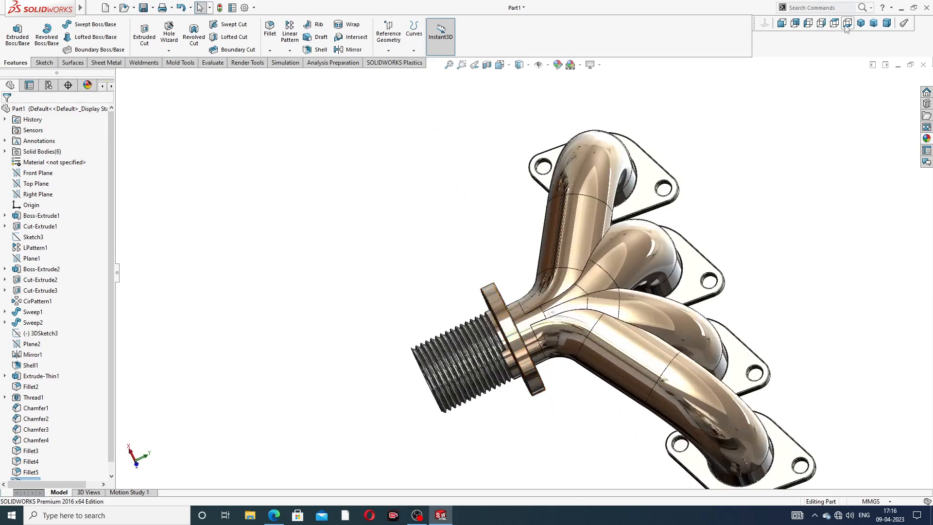
click(861, 24)
middle_drag(486, 231, 431, 232)
click(781, 23)
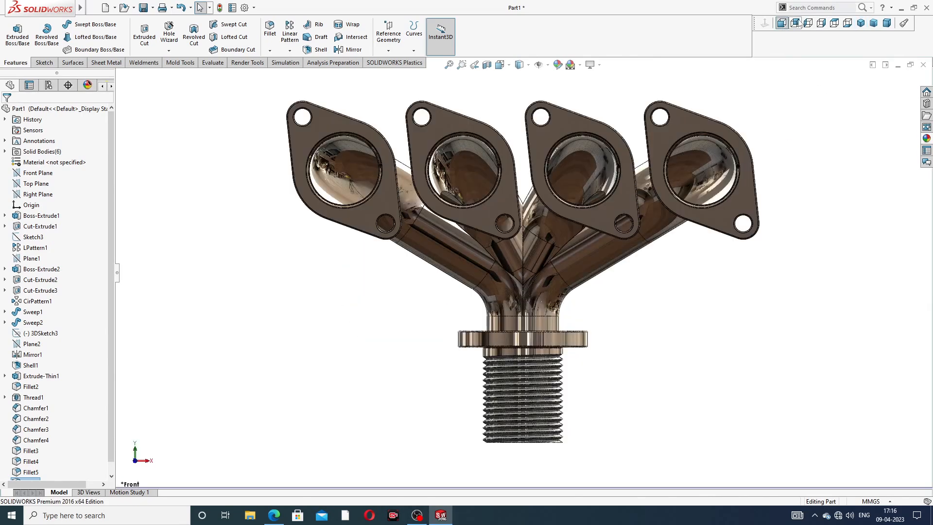
click(795, 23)
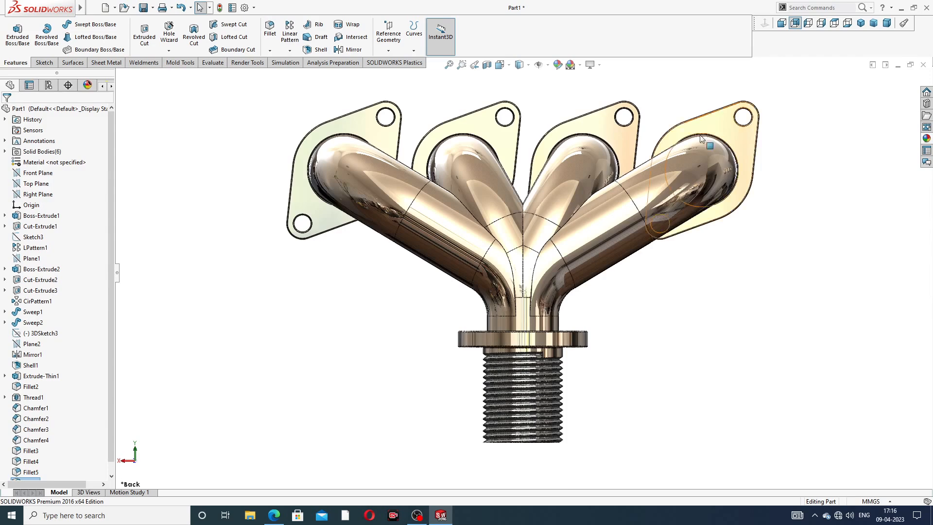
click(781, 23)
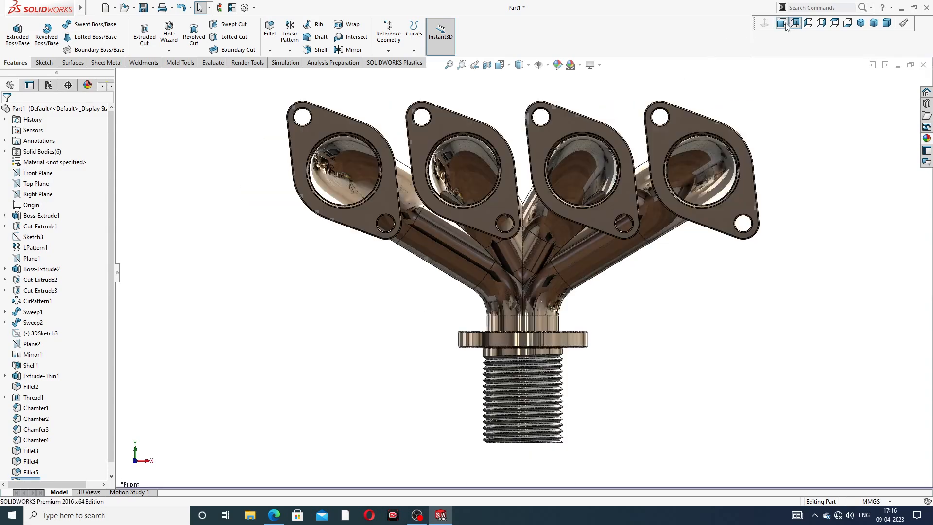
scroll(507, 137, down, 1)
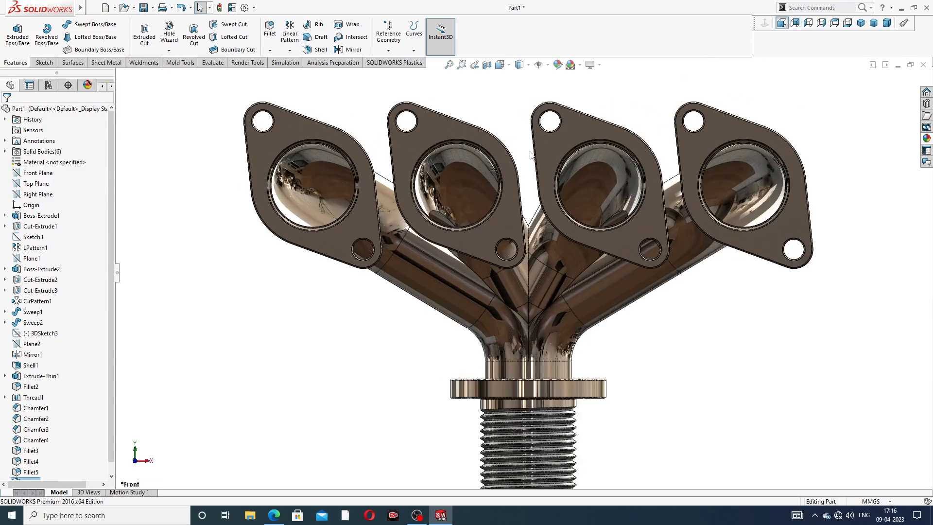
scroll(533, 156, up, 2)
middle_drag(586, 245, 826, 252)
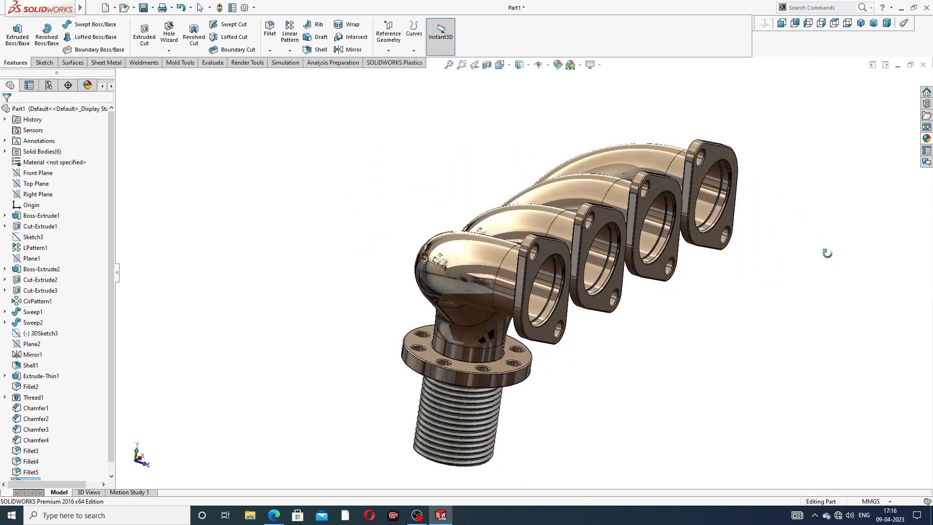
scroll(755, 256, down, 1)
scroll(755, 256, up, 2)
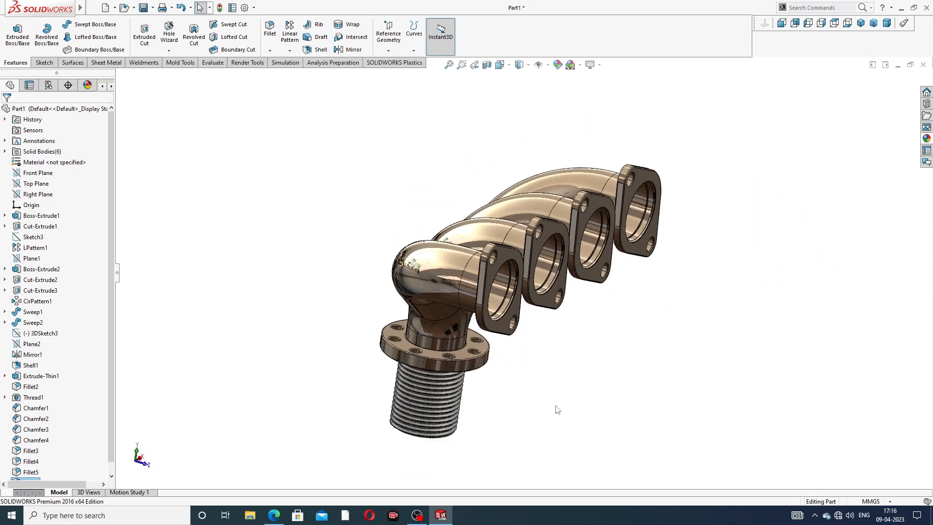
scroll(555, 405, down, 1)
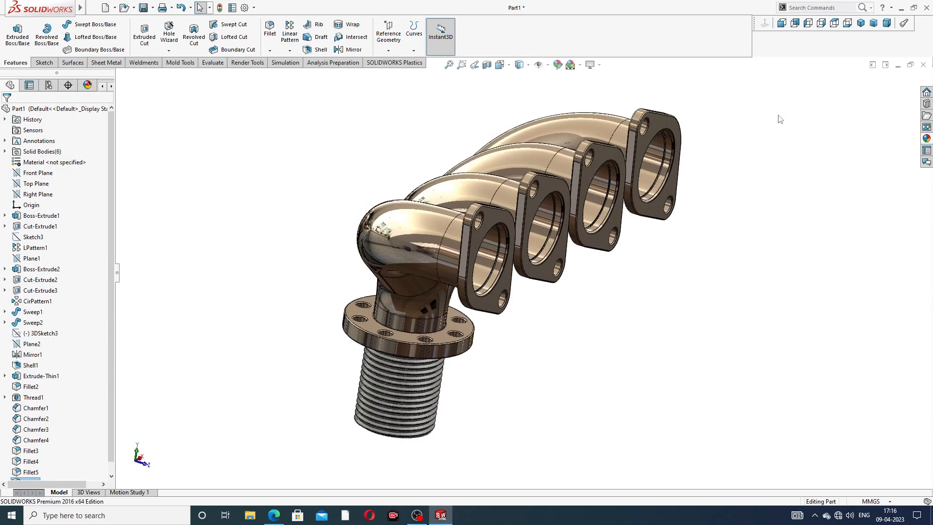
Step: Save the exhaust manifold part
key(ctrl+s)
click(689, 376)
Step: Review the PRACTICE TUTORIAL drawing of the threaded pipe in the browser, and inspect its finished model in SOLIDWORKS from several sides
click(273, 515)
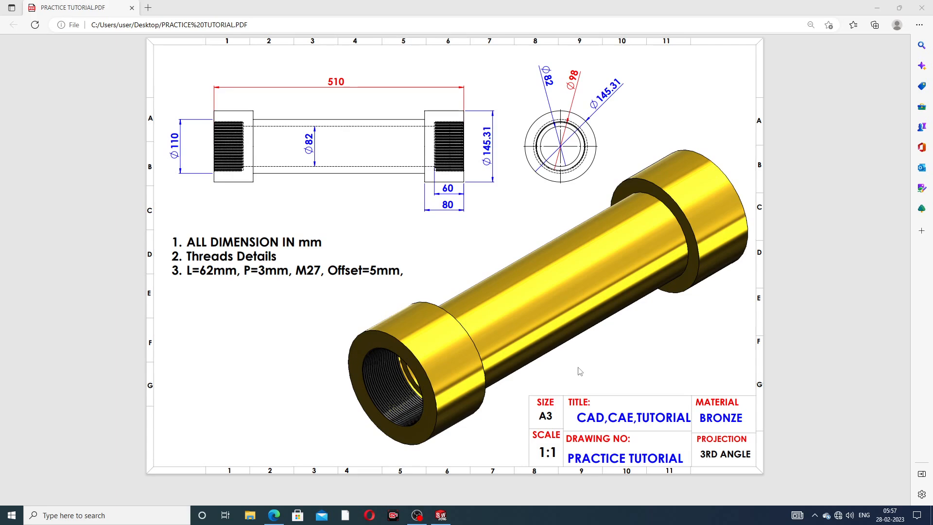
click(440, 514)
middle_drag(528, 238, 433, 276)
scroll(433, 276, down, 5)
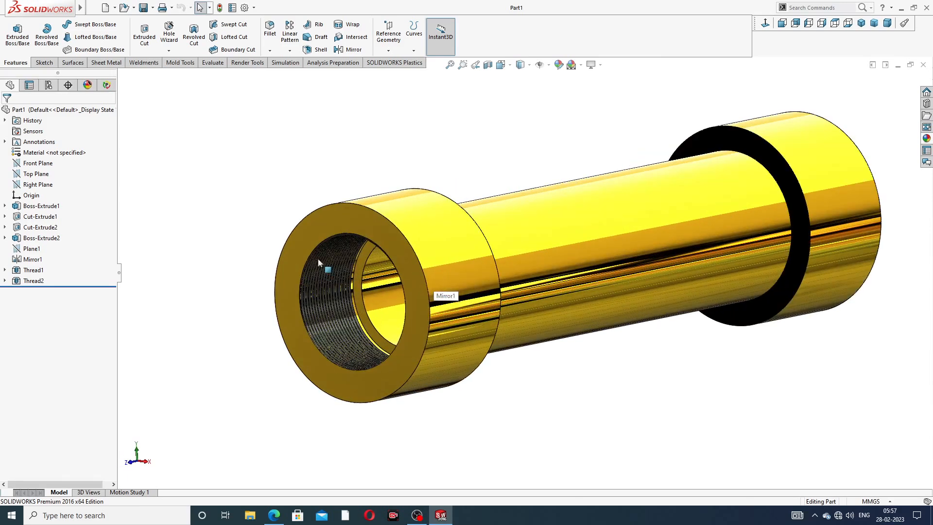
middle_drag(537, 229, 600, 240)
scroll(575, 264, down, 3)
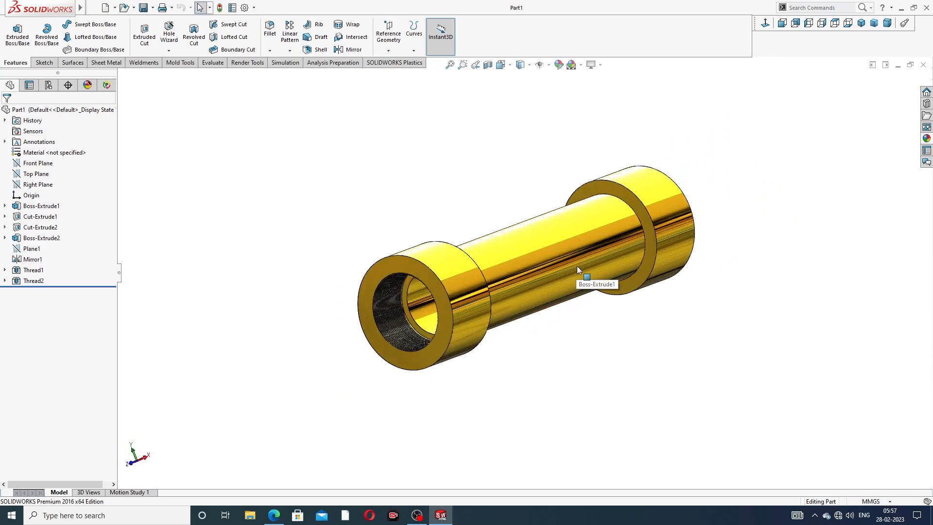
scroll(568, 264, down, 2)
middle_drag(564, 266, 509, 261)
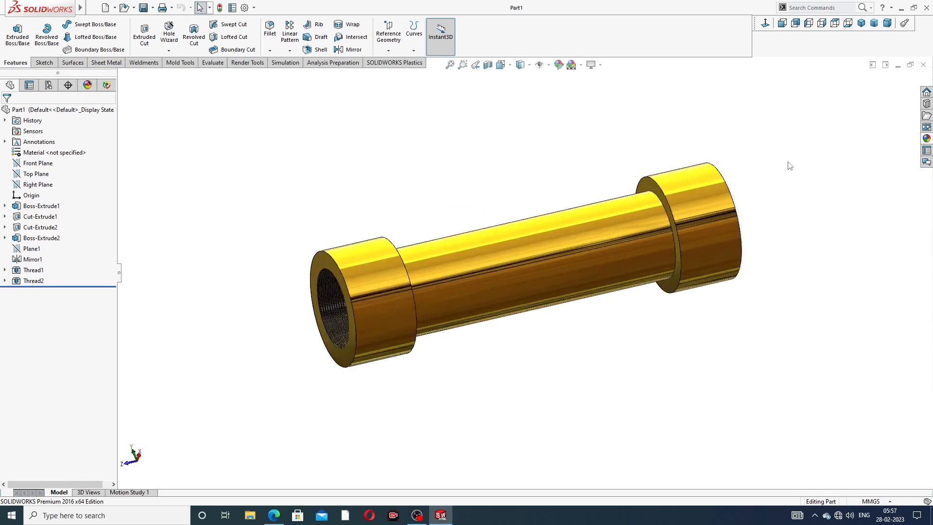
middle_drag(424, 278, 447, 251)
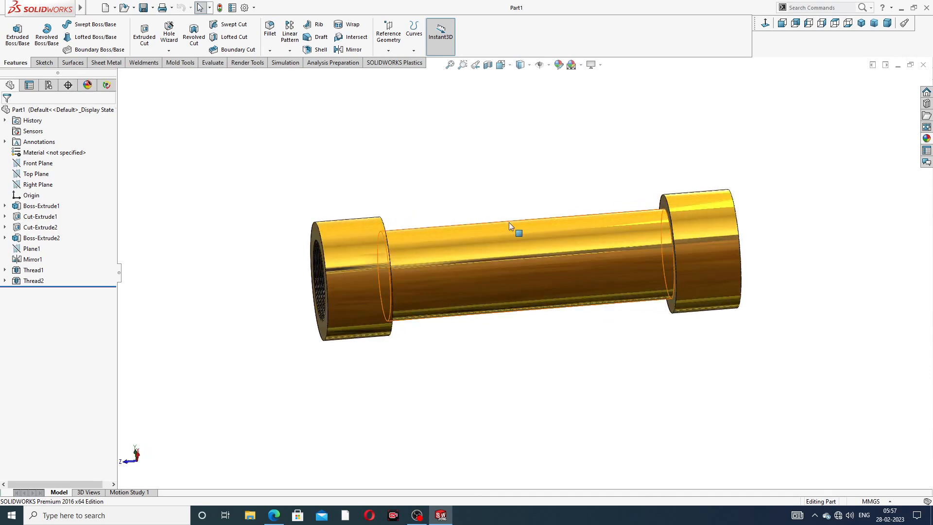
middle_drag(547, 256, 565, 195)
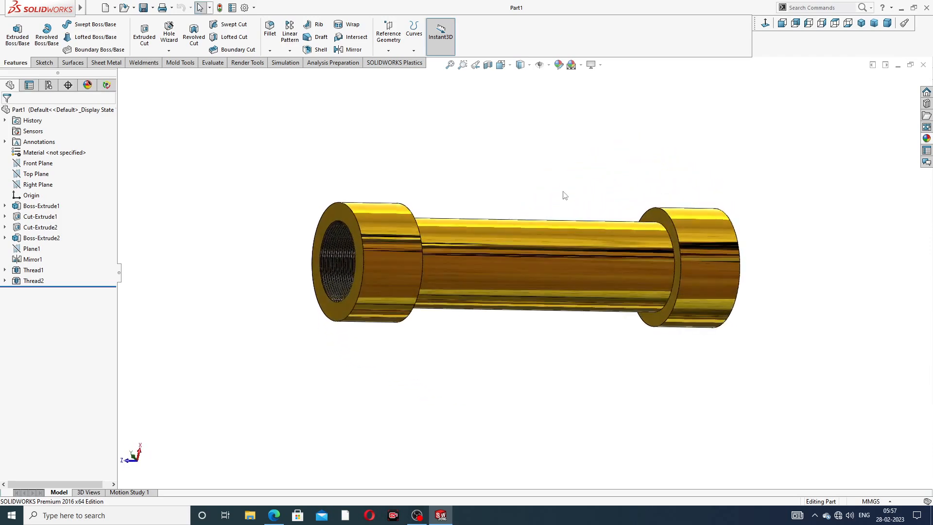
Step: Close the finished pipe model and create a new part document
click(922, 65)
click(105, 8)
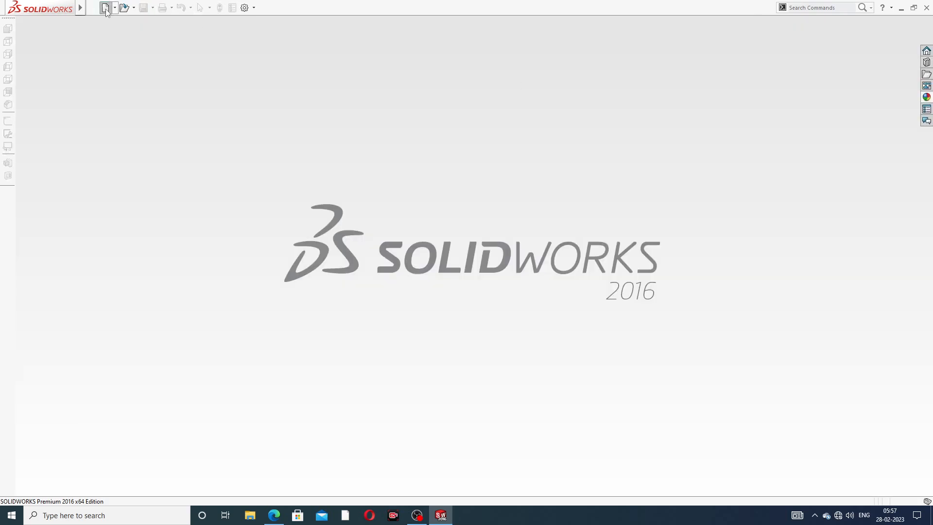
click(384, 377)
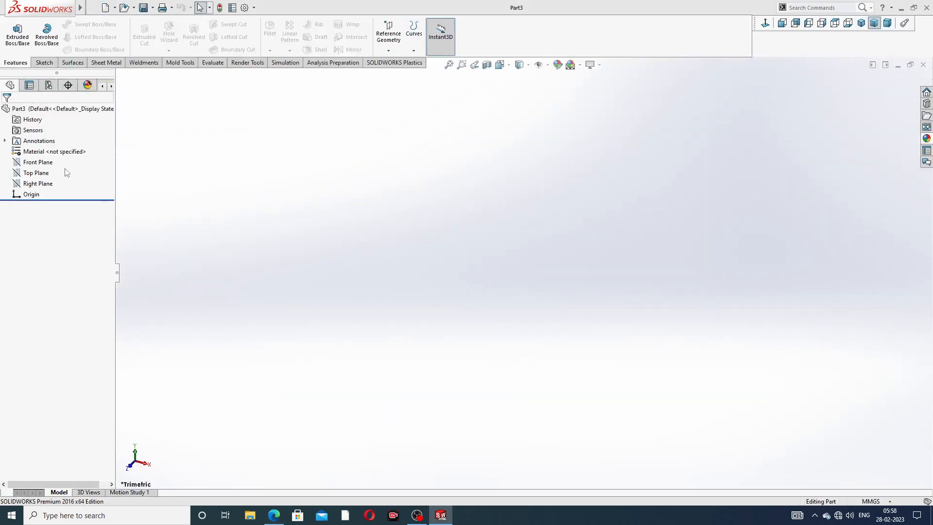
Step: Sketch a circle of about 49.7 mm radius on the Front Plane, centred on the origin, after checking the pipe drawing
click(39, 162)
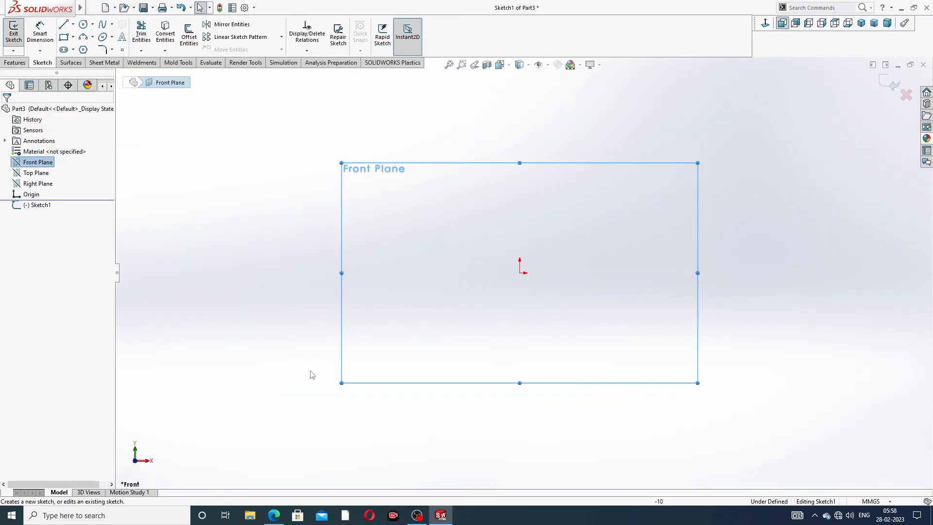
click(274, 515)
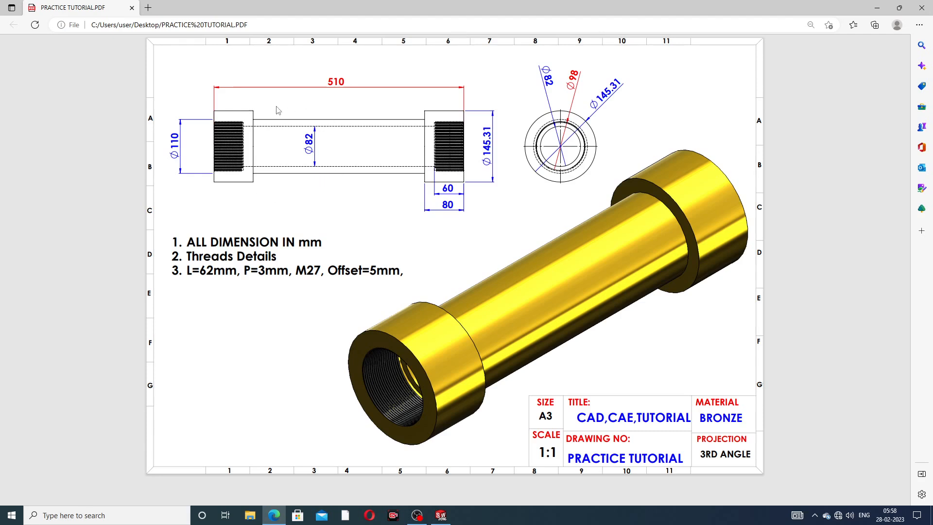
click(275, 514)
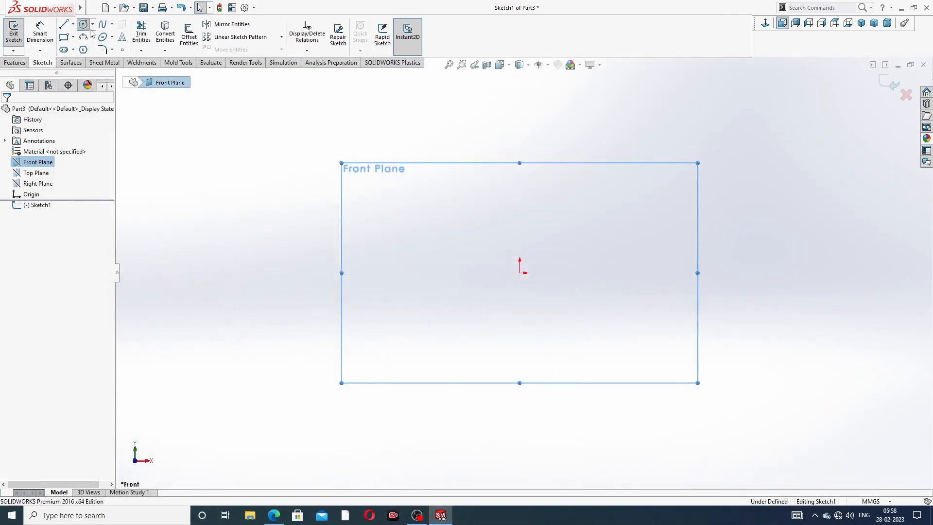
click(84, 25)
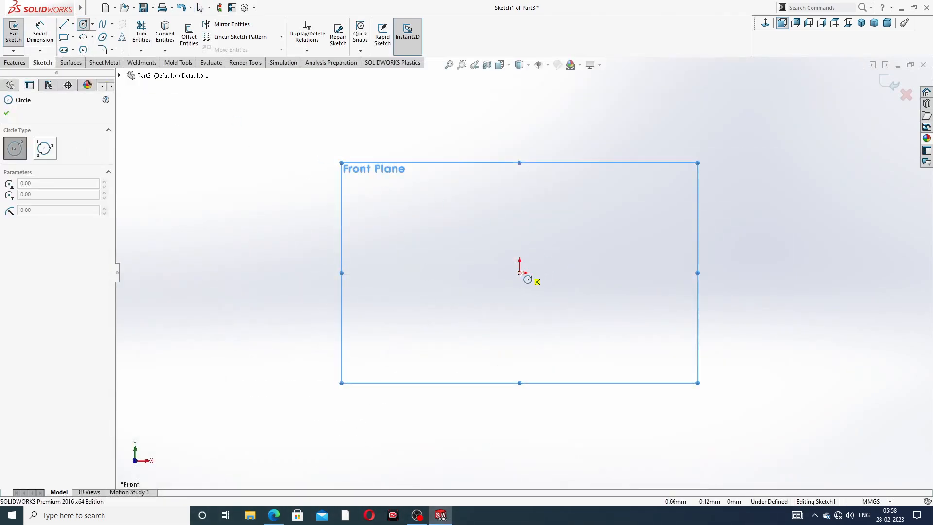
click(520, 272)
click(573, 188)
right_click(637, 167)
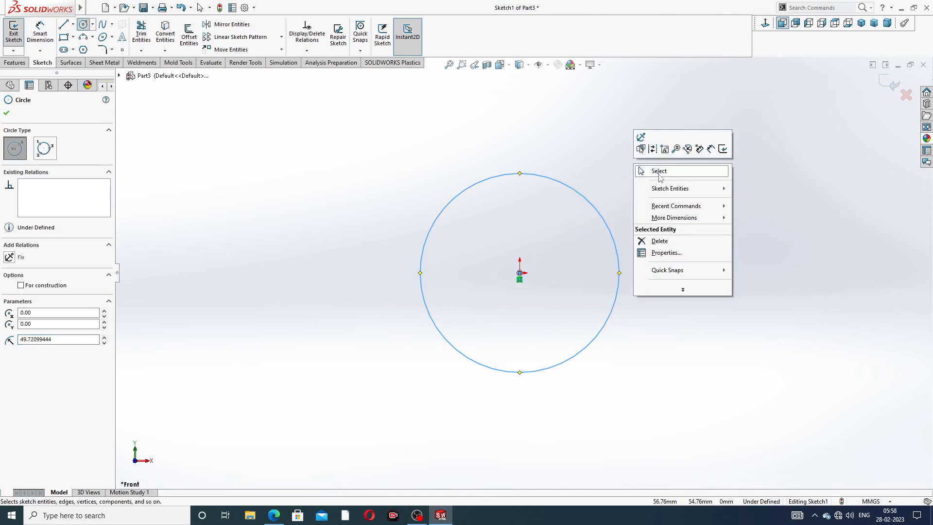
click(659, 171)
Step: Dimension the origin-centred circle with a diameter of 110 mm
click(40, 34)
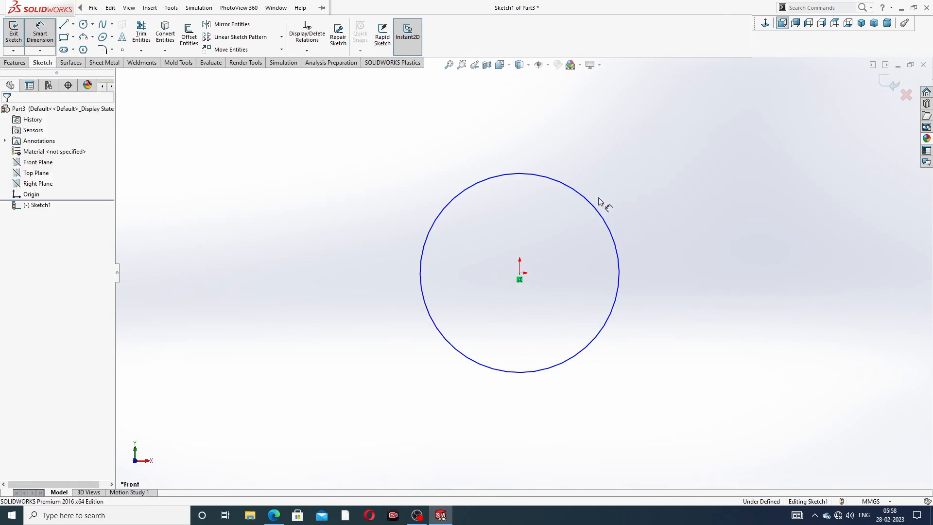
click(598, 209)
click(658, 172)
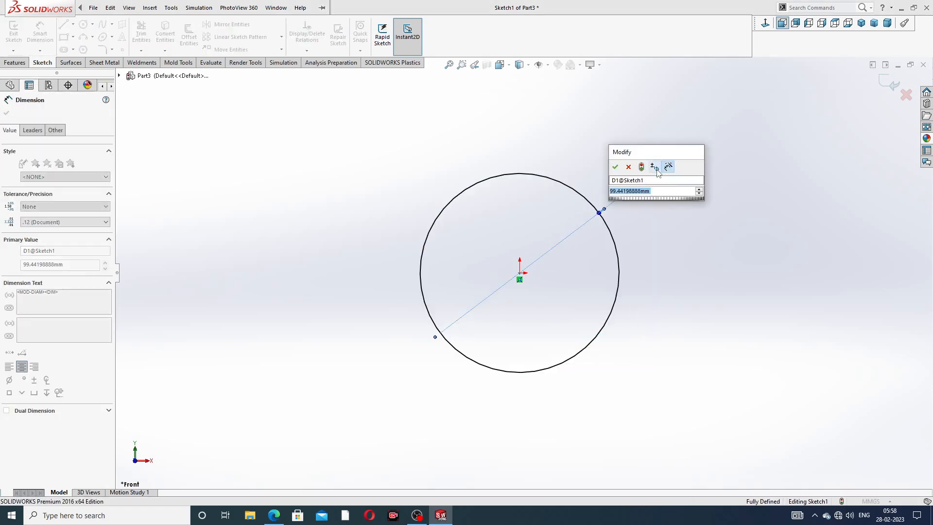
text(110)
key(Return)
click(707, 180)
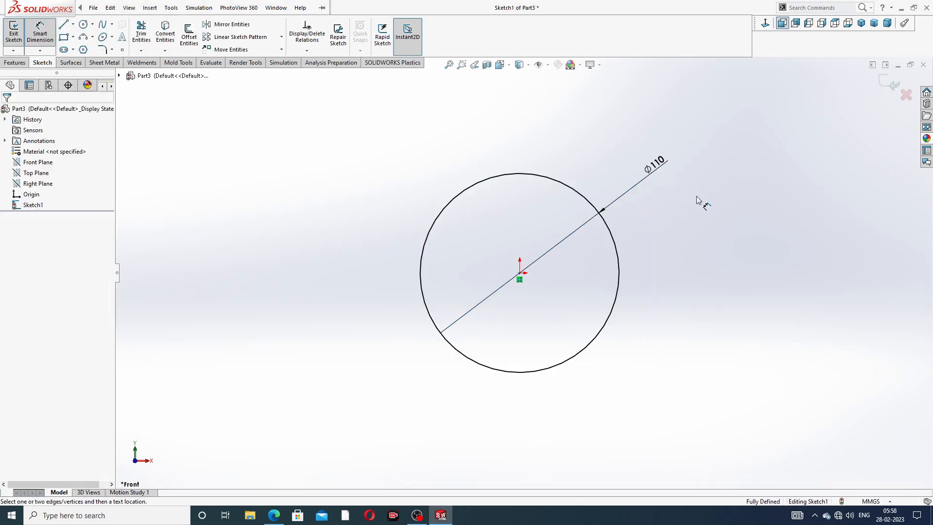
right_click(718, 159)
click(743, 145)
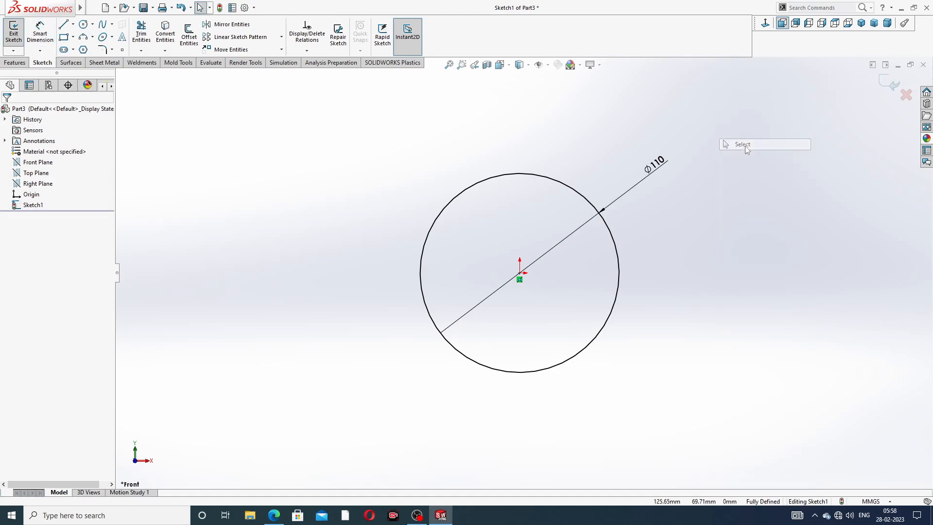
Step: Extrude the circle 510 mm as a blind boss from the sketch plane to form the solid cylinder
click(15, 62)
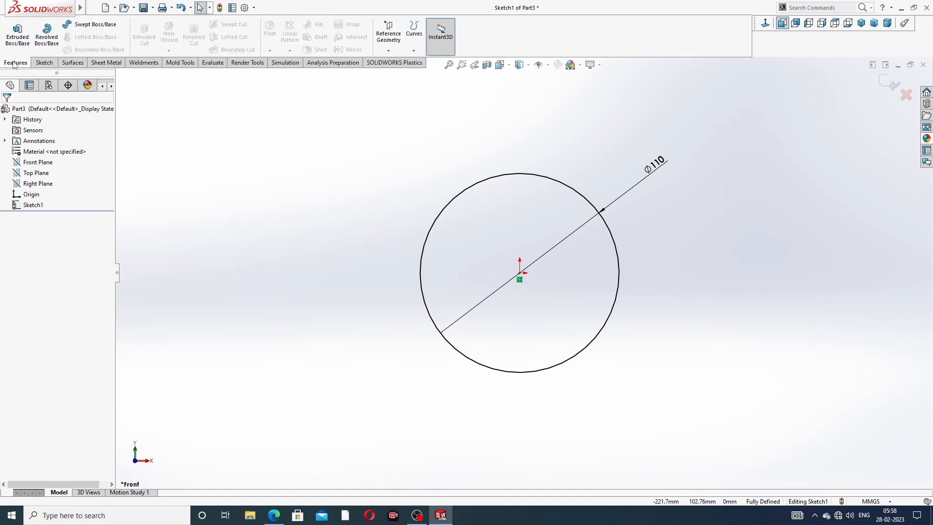
click(17, 34)
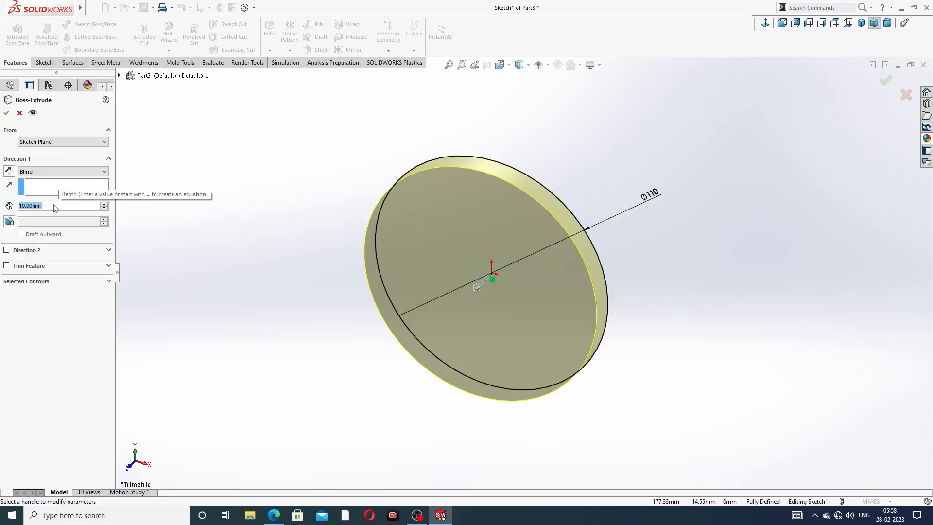
text(510)
key(Return)
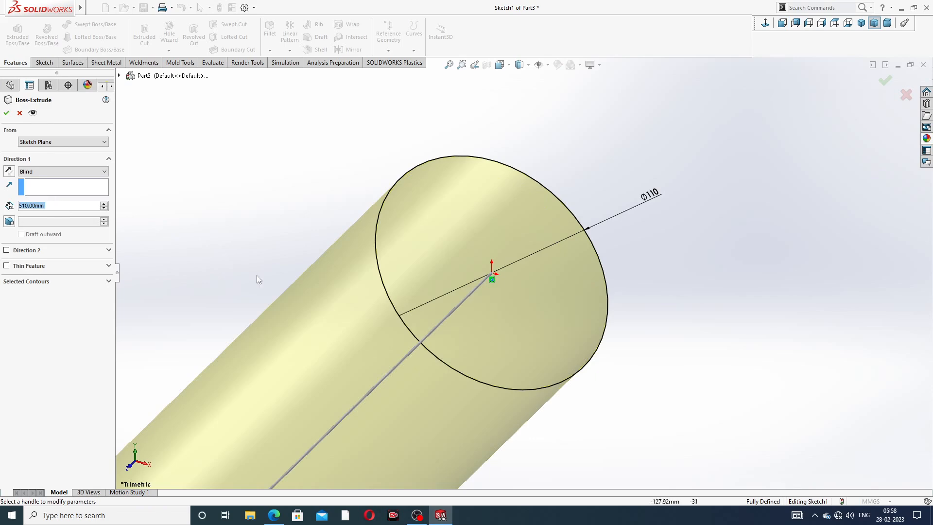
scroll(462, 317, up, 5)
middle_drag(396, 385, 371, 329)
scroll(335, 315, down, 3)
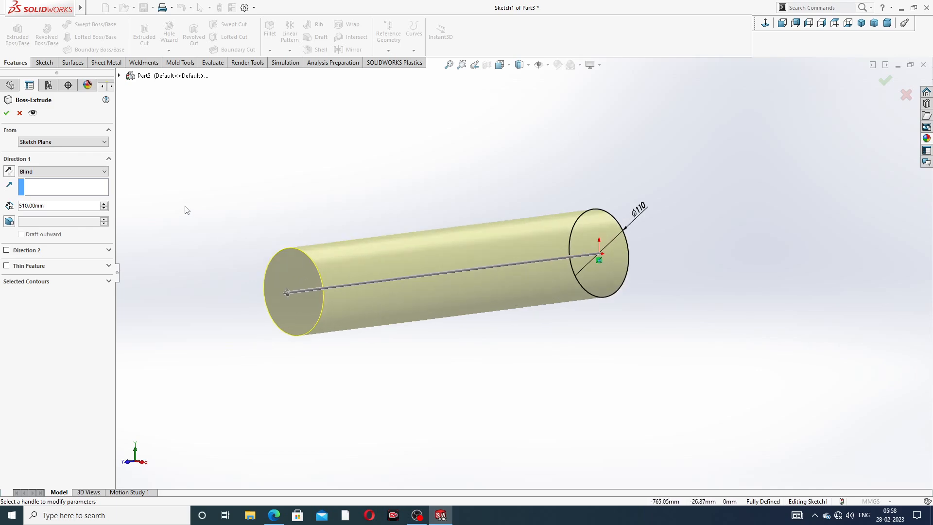
click(7, 113)
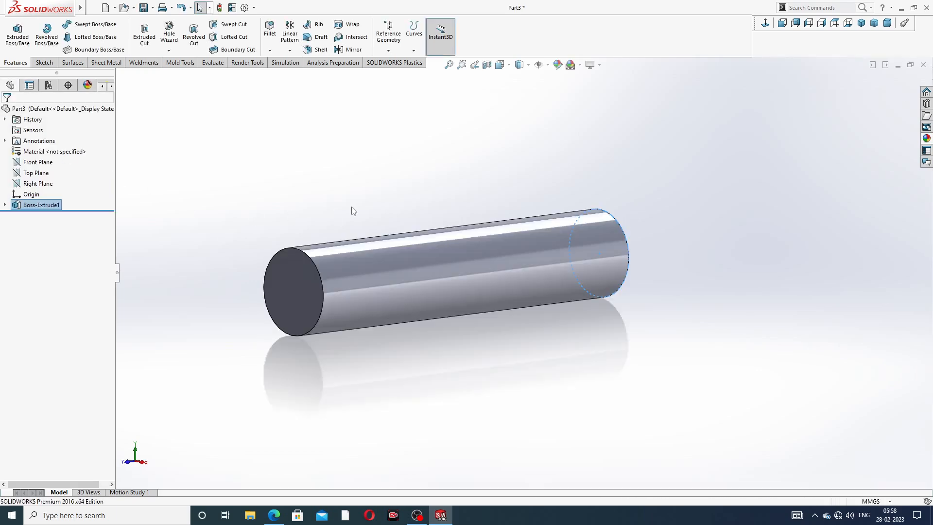
Step: Apply a plain white background scene and raise both the shaded and wireframe image quality of the part to the maximum
click(580, 65)
click(602, 29)
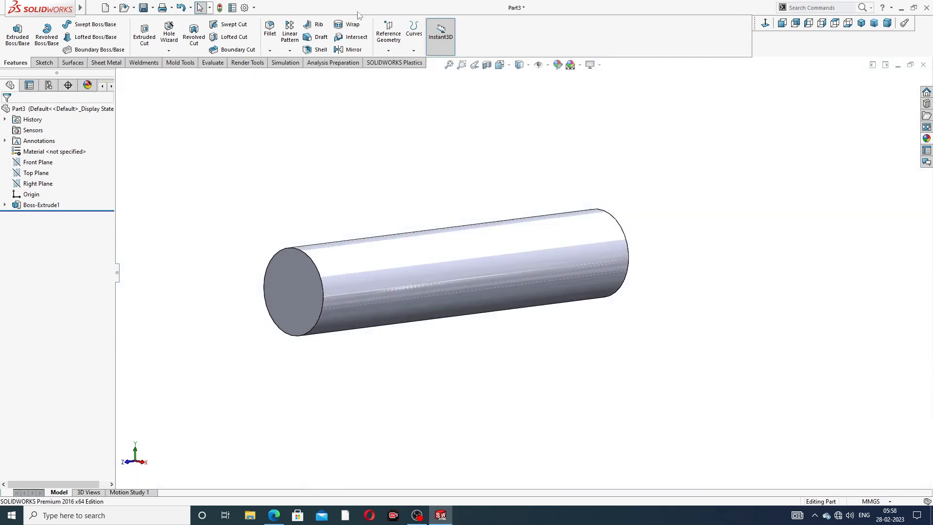
click(245, 7)
click(346, 94)
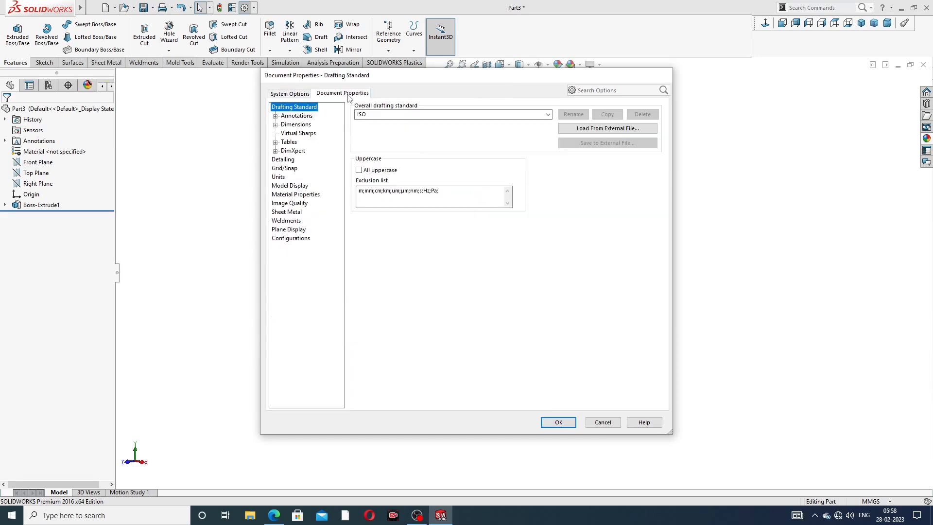
click(290, 203)
drag(436, 121, 536, 121)
drag(443, 219, 535, 219)
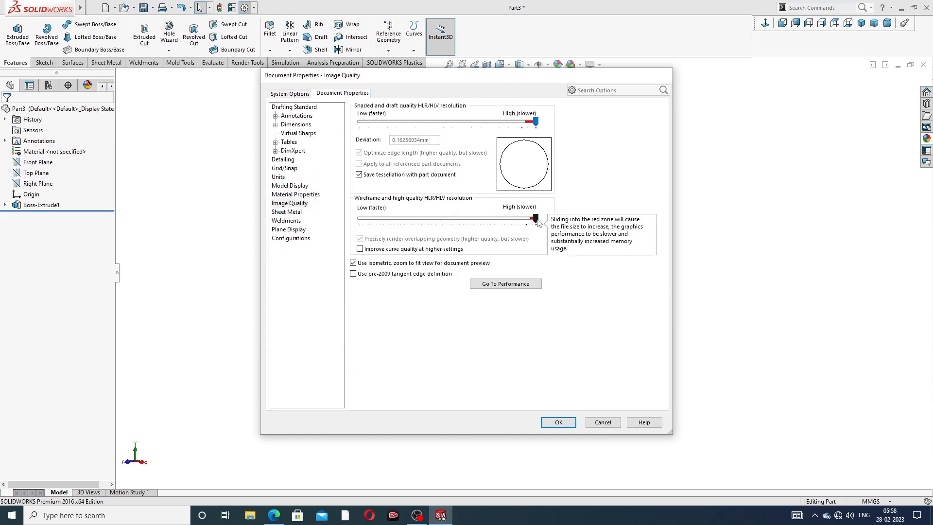
click(559, 422)
middle_drag(462, 261, 445, 244)
scroll(374, 277, down, 3)
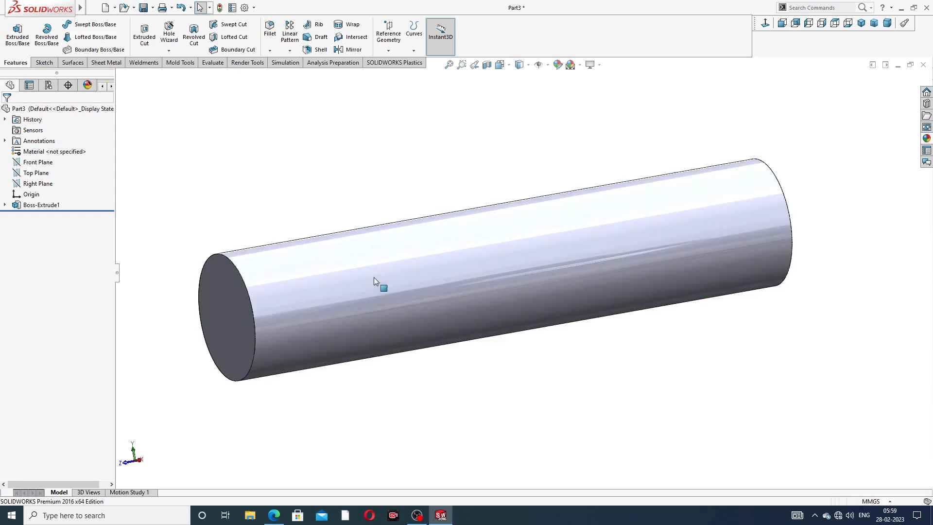
scroll(404, 266, up, 3)
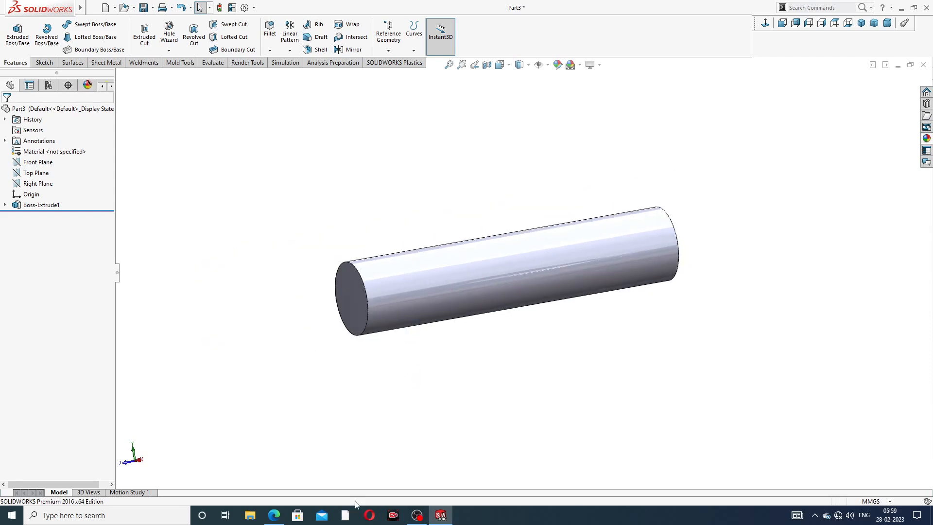
Step: Check the pipe drawing in the browser, and sketch an origin-centred circle of about 44.5 mm radius on the cylinder's front end face
click(274, 515)
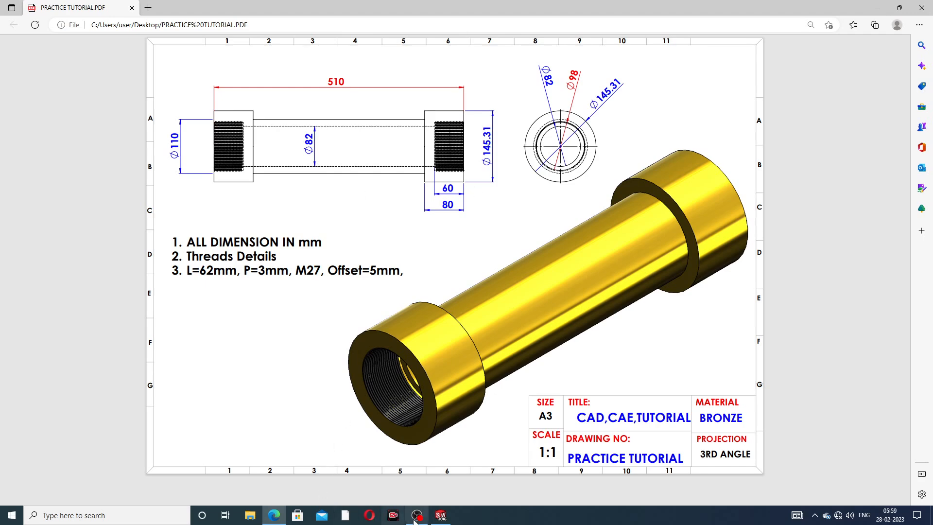
click(440, 515)
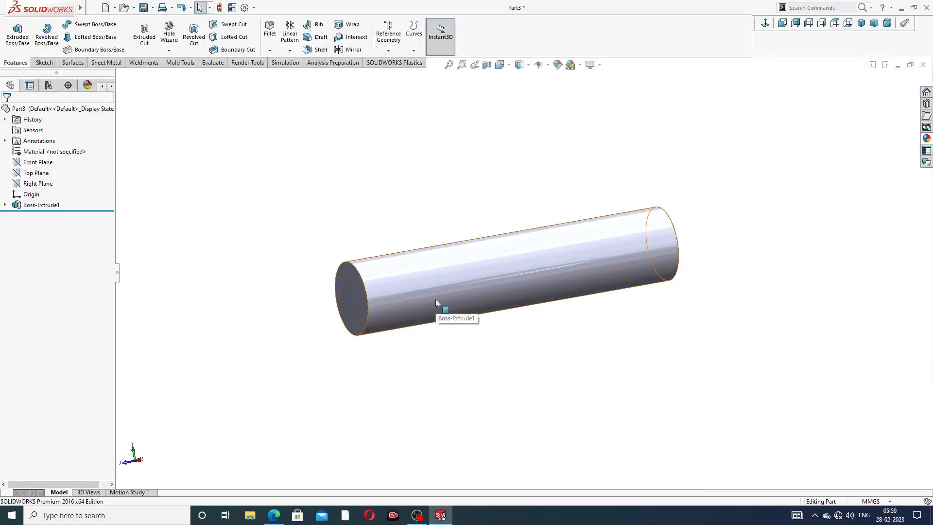
middle_drag(436, 298, 482, 293)
scroll(419, 295, down, 4)
click(432, 273)
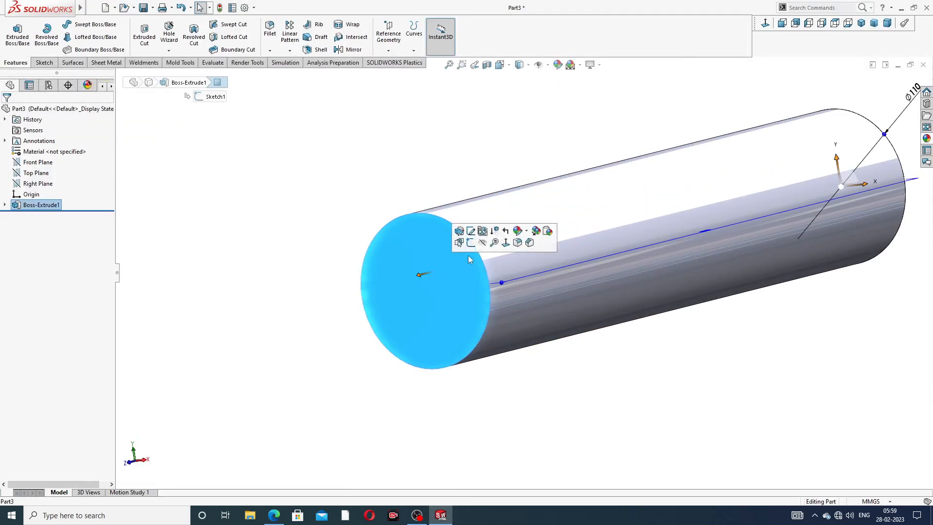
click(470, 243)
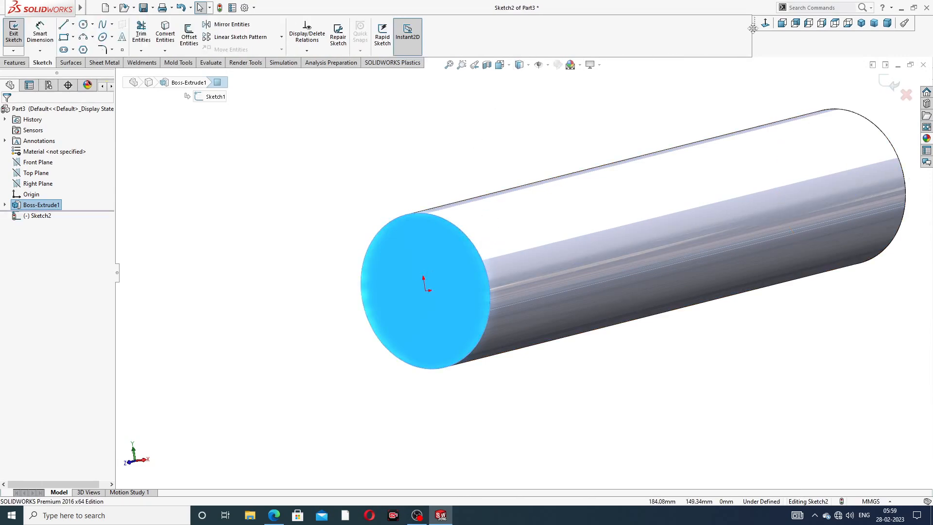
click(780, 25)
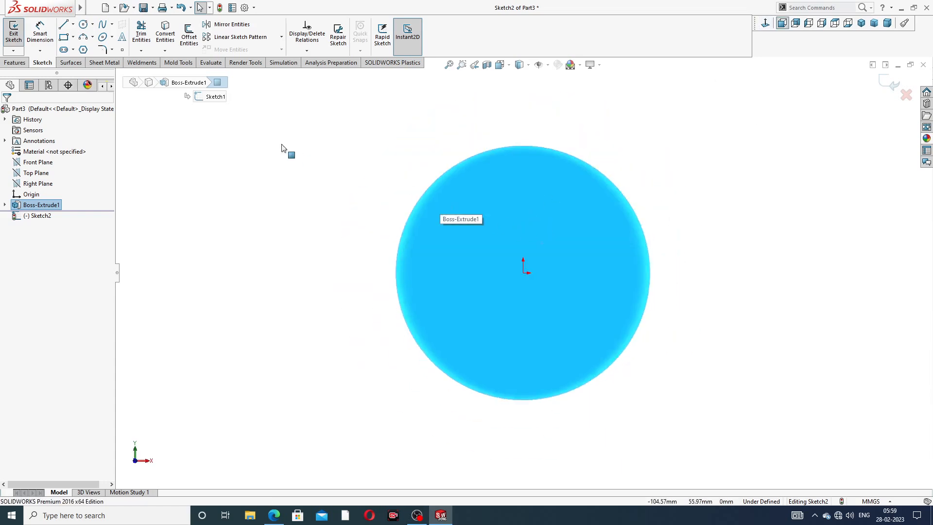
click(83, 24)
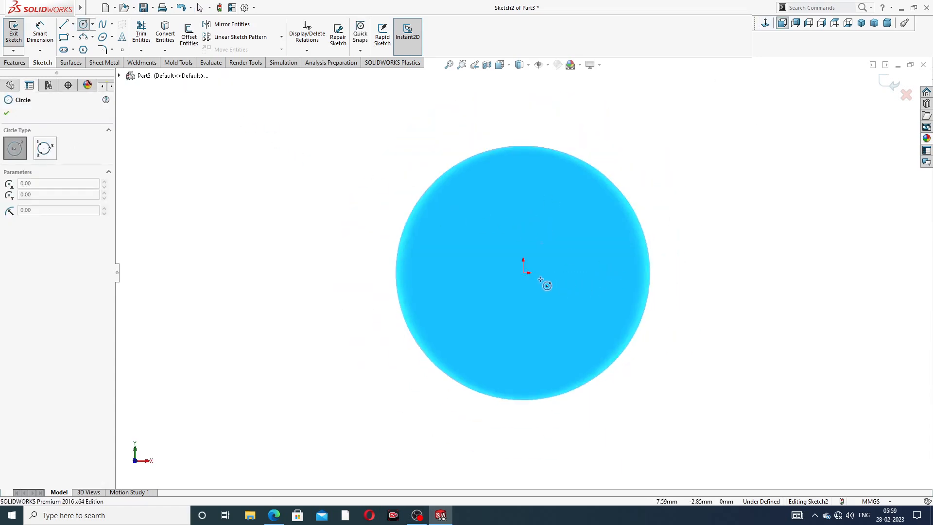
mouse_move(523, 273)
mouse_down()
mouse_move(567, 198)
mouse_move(583, 190)
mouse_up()
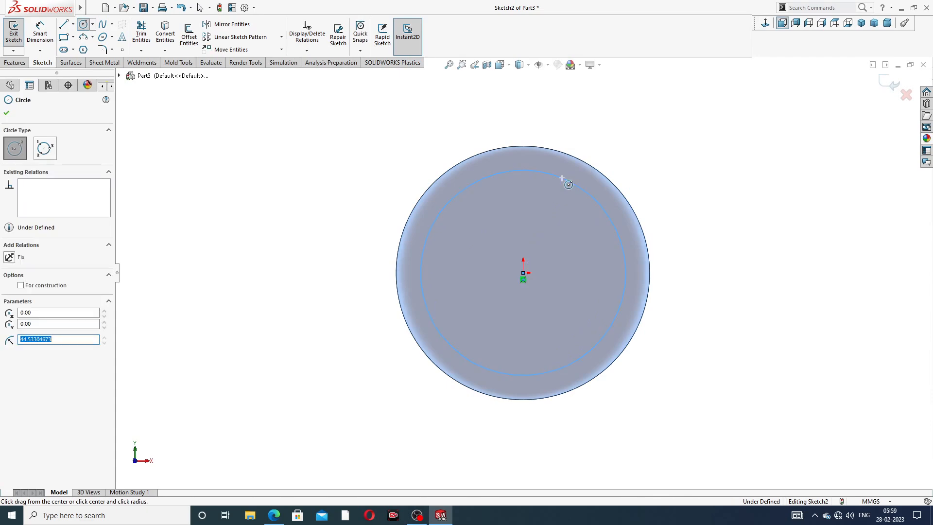
right_click(613, 117)
click(627, 123)
Step: Dimension the circle on the end face with a diameter of 82 mm
click(40, 31)
click(588, 196)
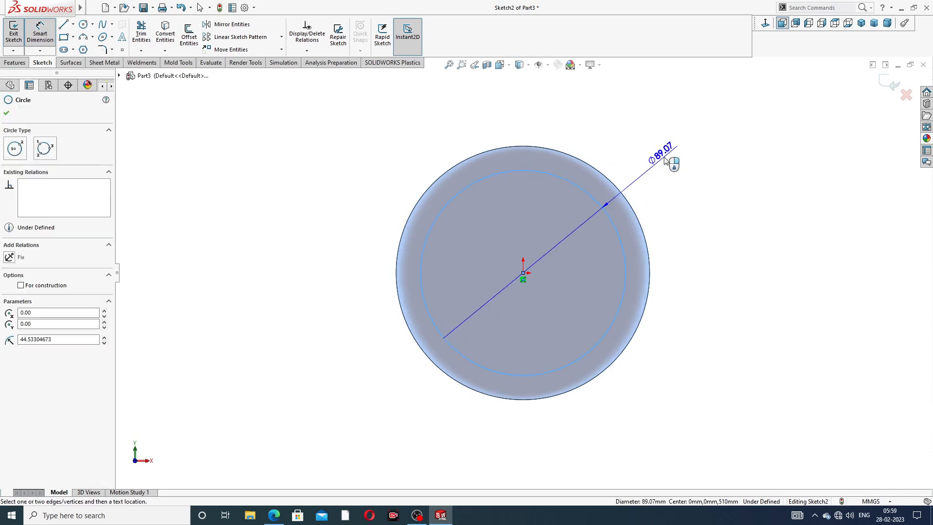
click(665, 161)
text(82)
key(Return)
right_click(737, 165)
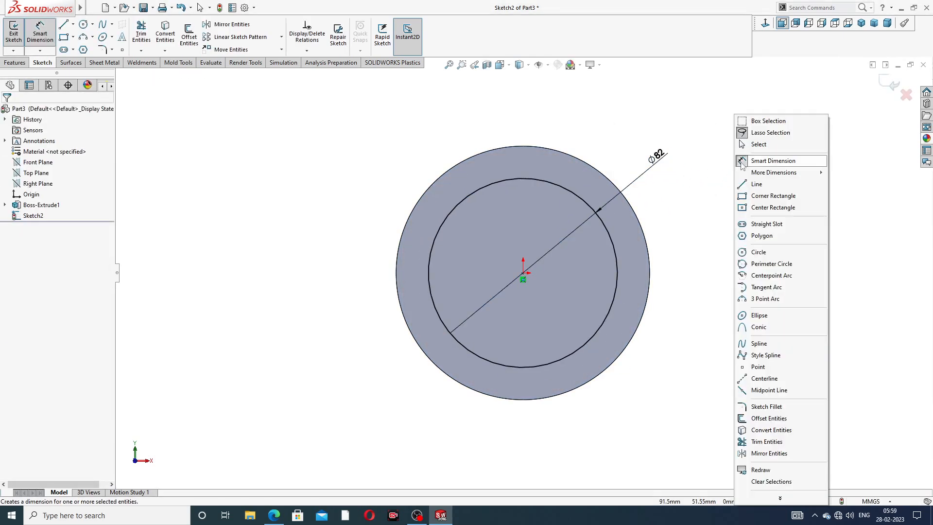
click(758, 144)
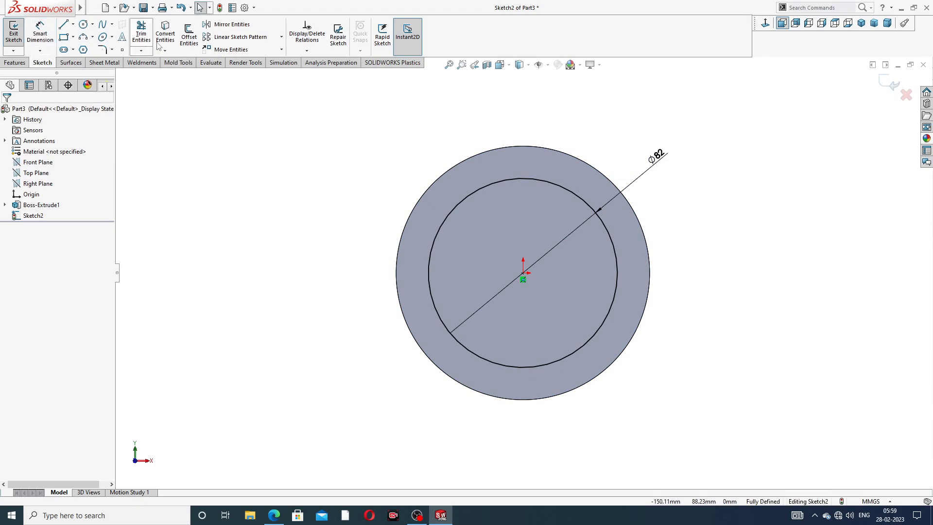
Step: Cut the 82 mm circle 510 mm deep through the cylinder's full length to form the pipe bore
click(15, 62)
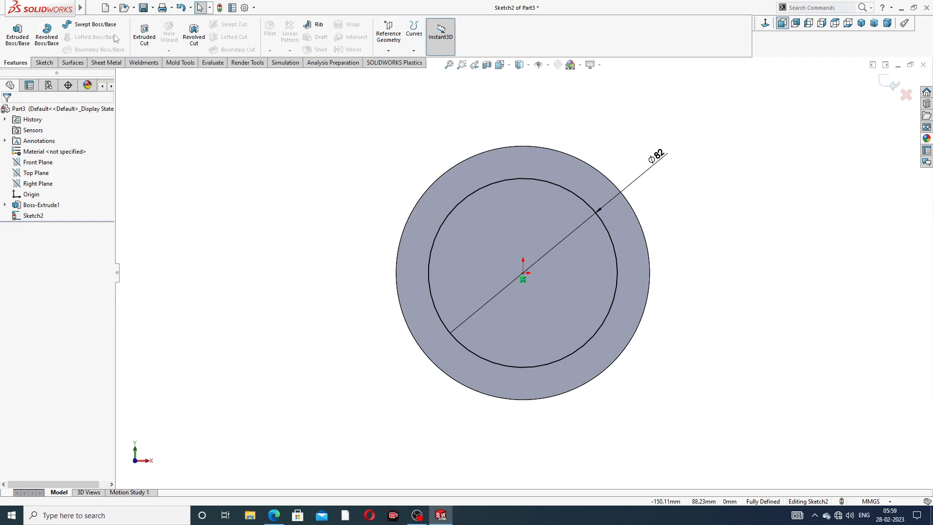
click(139, 37)
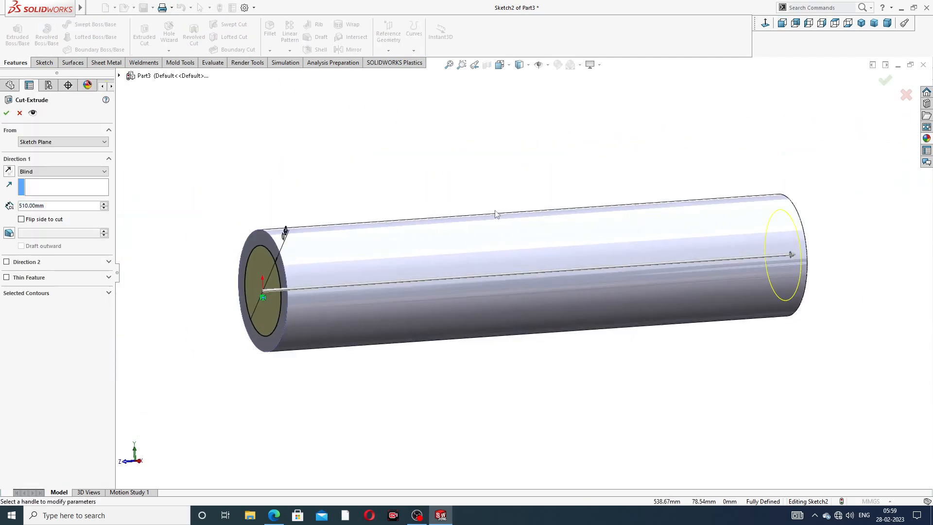
click(7, 112)
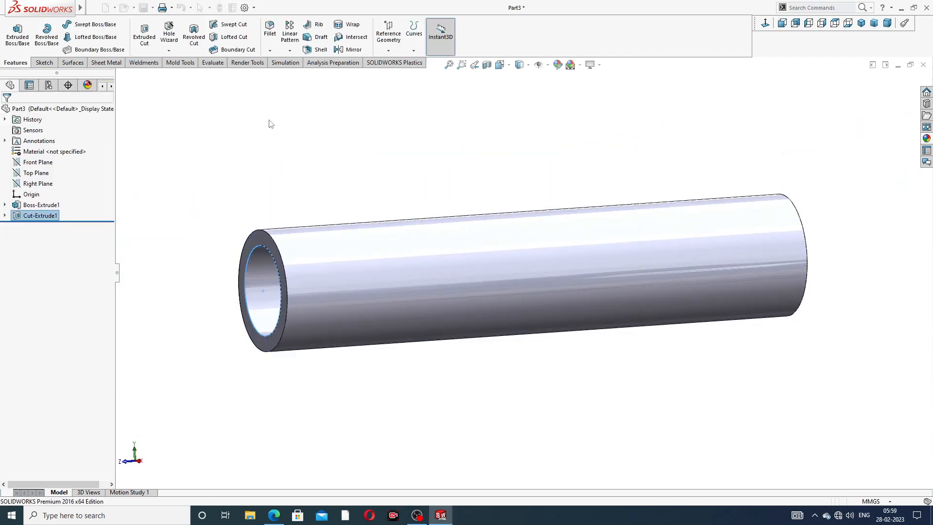
Step: Sketch a circle about 152 mm in diameter around the pipe on its front ring face, centred on the origin
middle_drag(325, 204, 402, 195)
scroll(411, 190, up, 3)
scroll(496, 233, down, 2)
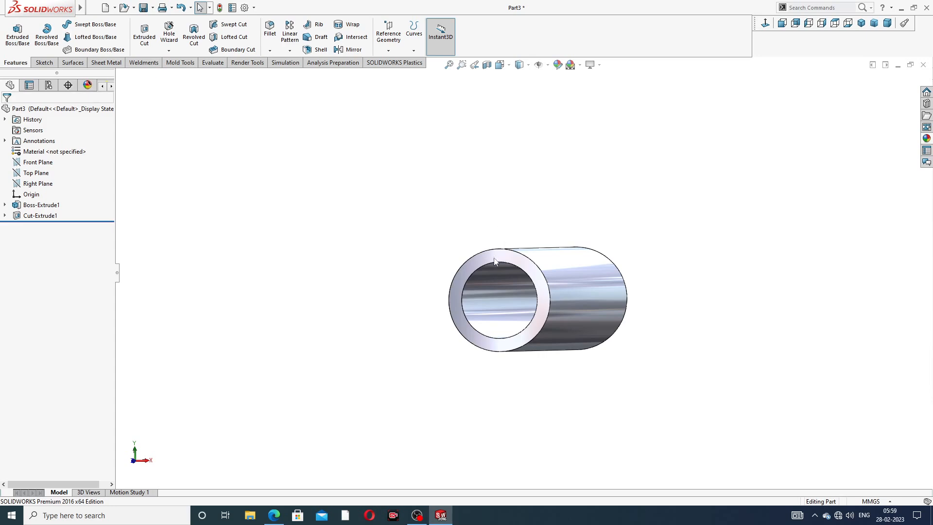
click(494, 257)
click(533, 229)
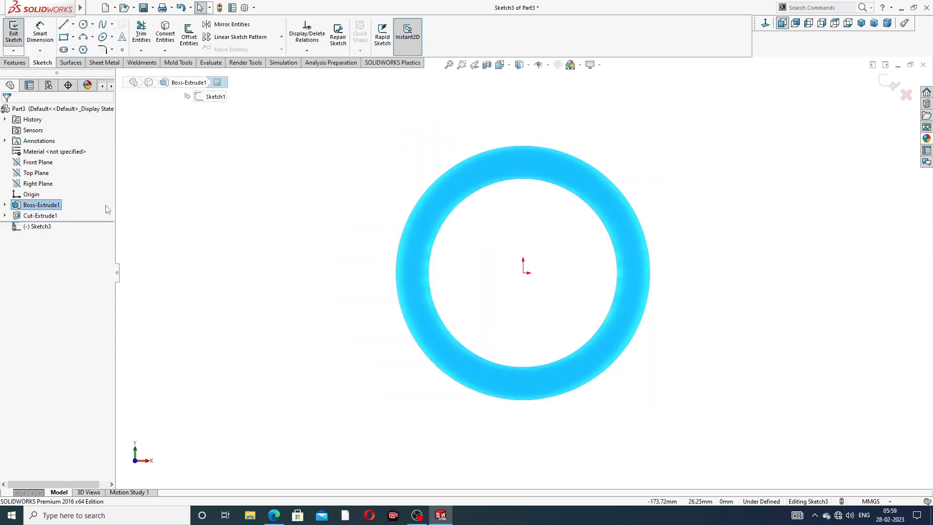
click(84, 24)
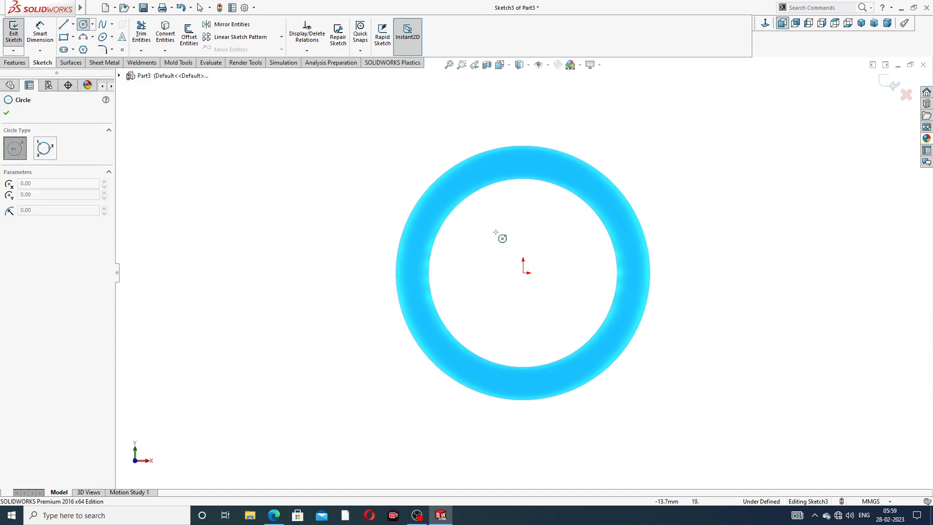
click(523, 272)
click(594, 110)
right_click(633, 97)
click(651, 99)
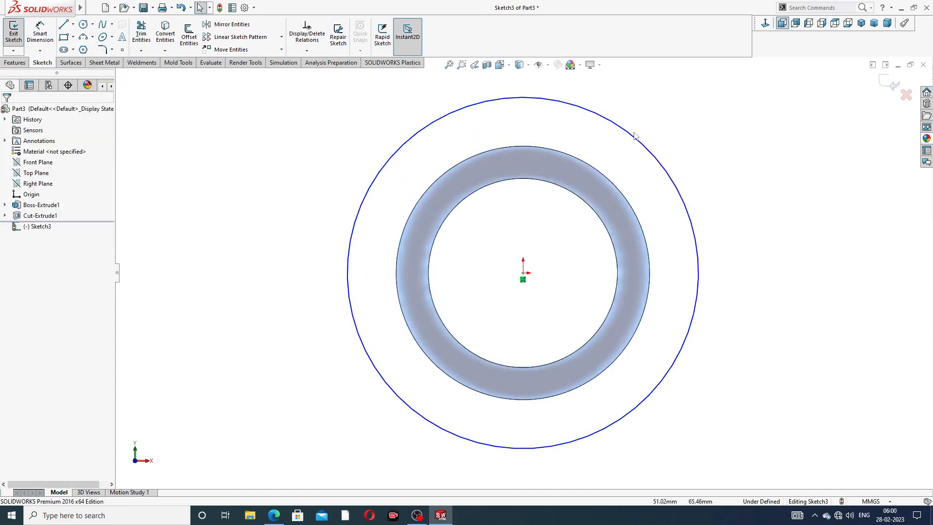
Step: Check the collar size in the browser drawing and dimension the outer circle with a diameter of 145.3 mm
click(274, 515)
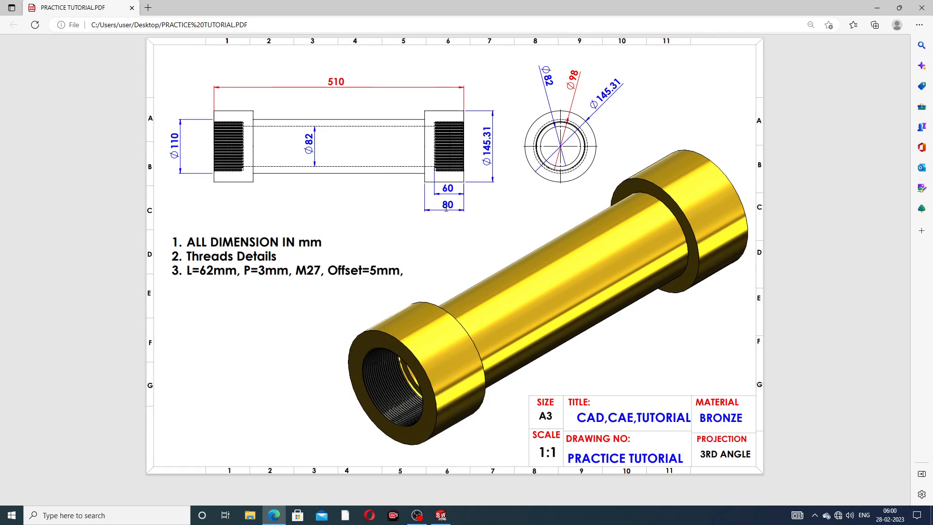
click(273, 515)
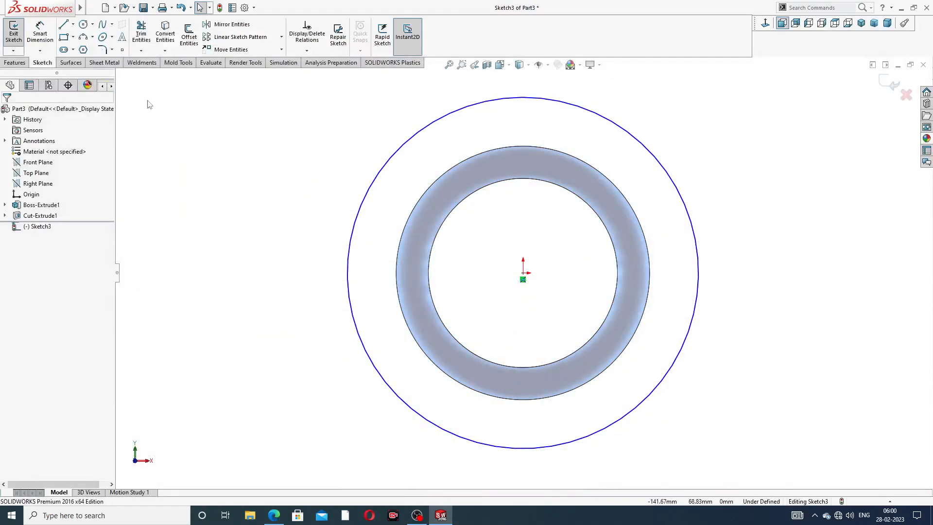
click(39, 34)
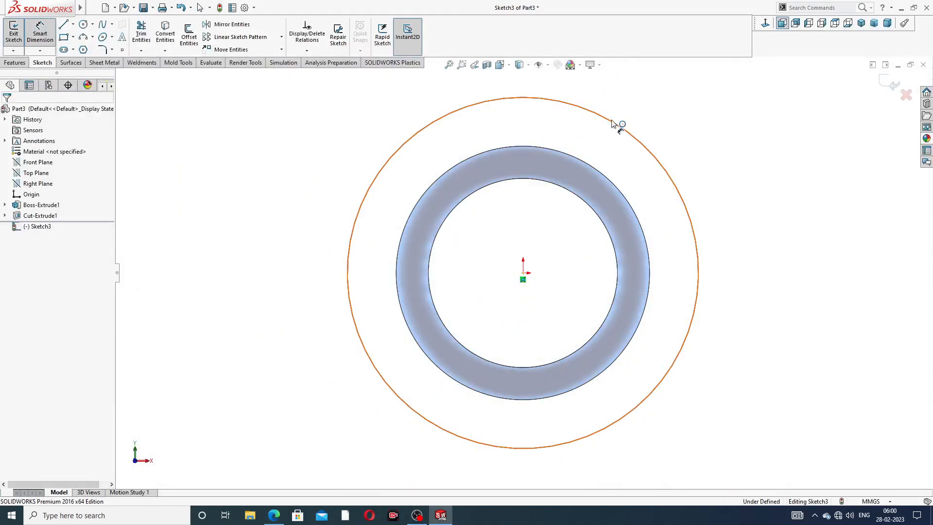
click(625, 131)
click(674, 107)
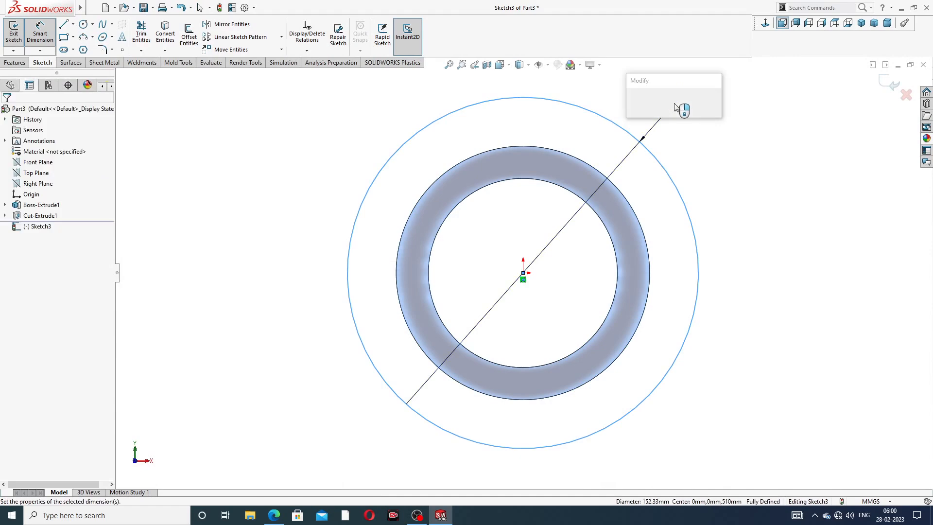
text(145)
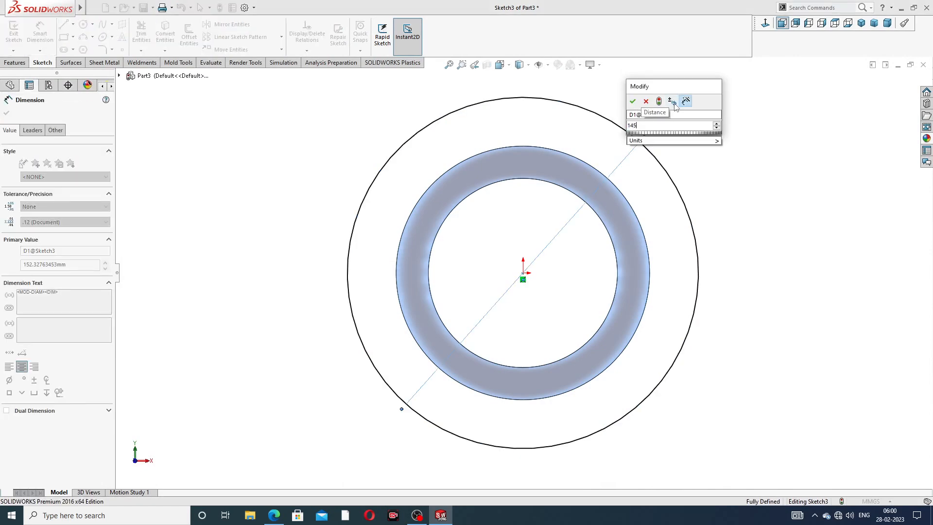
text(.3)
key(Return)
right_click(703, 145)
click(724, 144)
Step: Convert the pipe's outer circular end edge into the collar sketch as its inner boundary
click(566, 155)
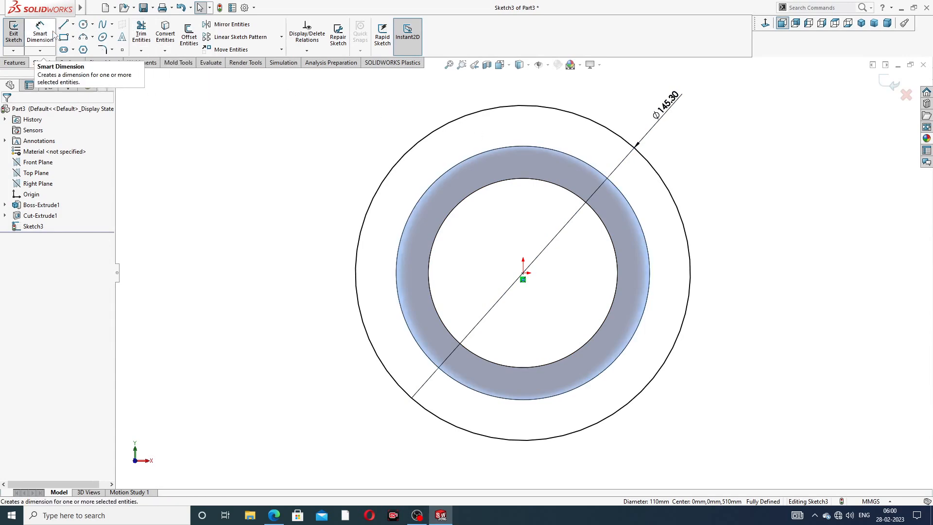
click(171, 36)
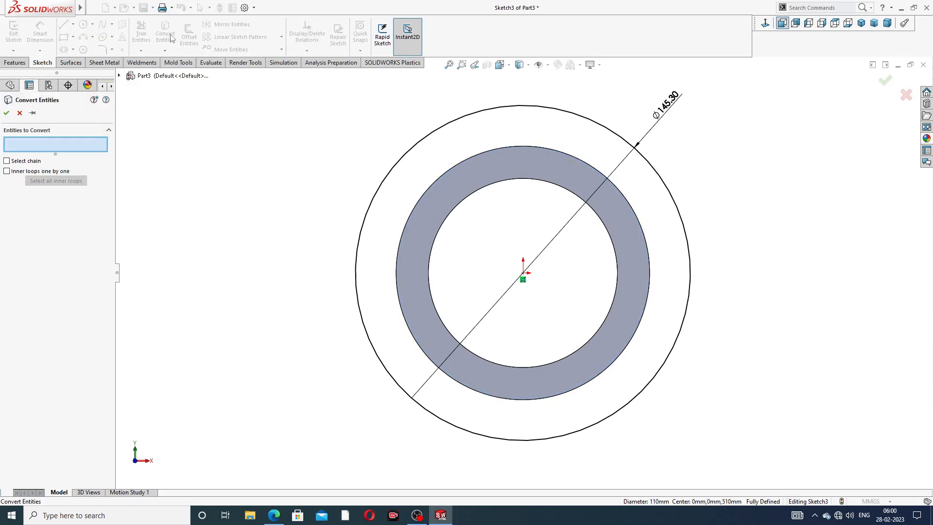
click(6, 113)
key(f)
middle_drag(549, 150, 447, 271)
click(445, 271)
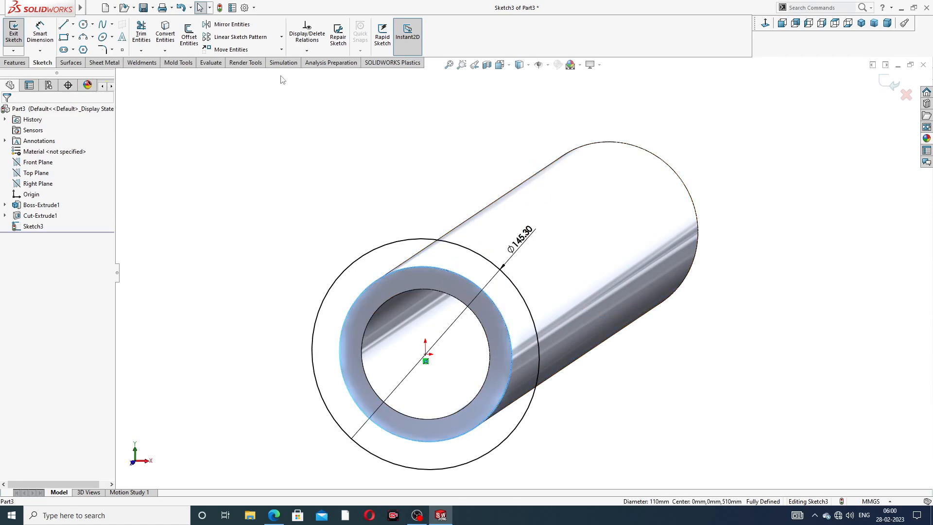
click(167, 40)
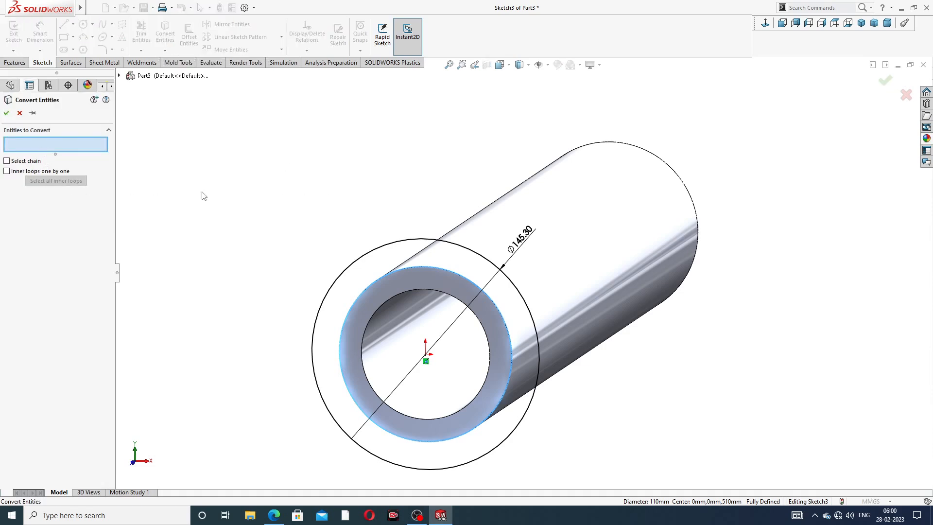
click(441, 272)
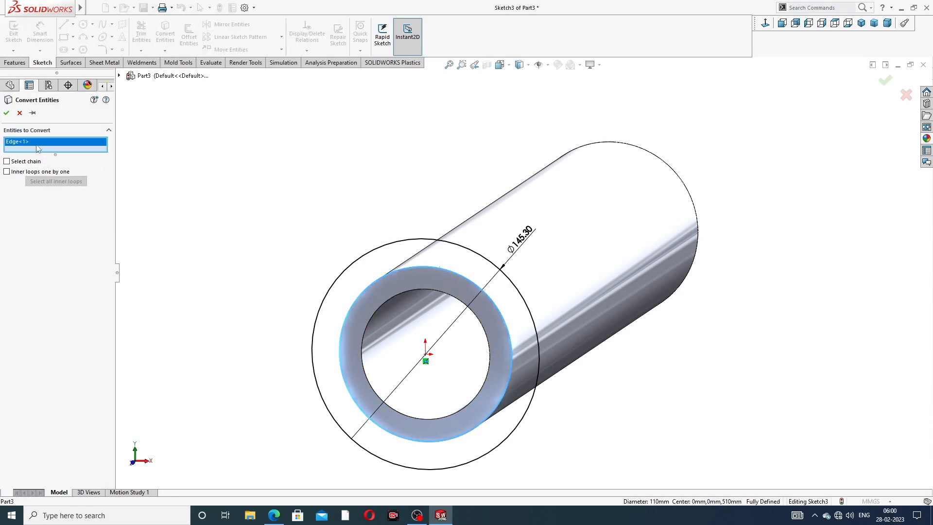
click(5, 113)
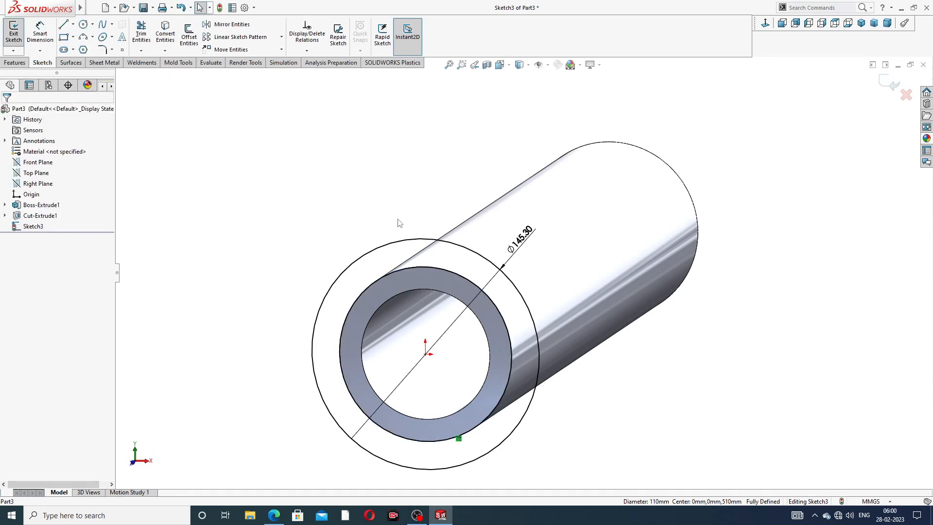
Step: Start a boss extrusion of the collar ring sketch, check its length in the drawing, and set the blind depth to 80 mm
scroll(398, 219, up, 3)
middle_drag(407, 237, 131, 138)
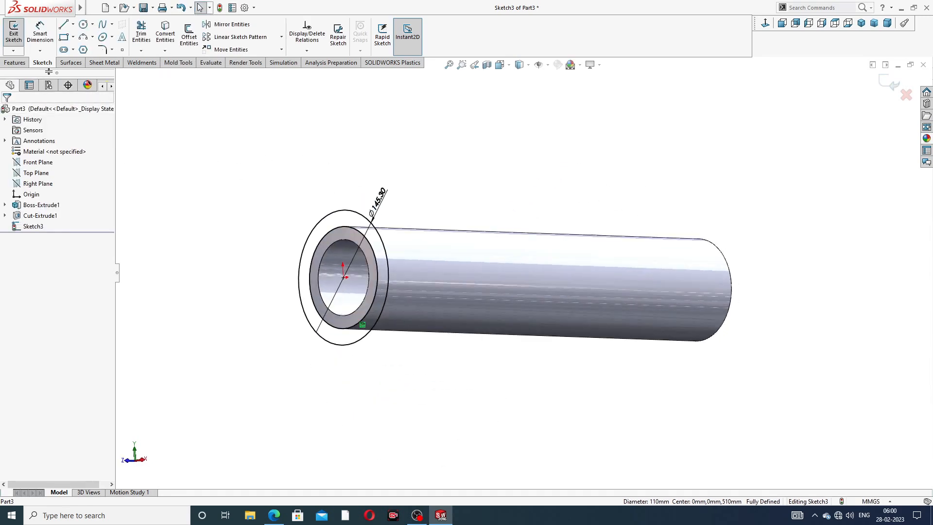
click(15, 62)
click(17, 35)
middle_drag(344, 182, 335, 207)
scroll(357, 194, up, 3)
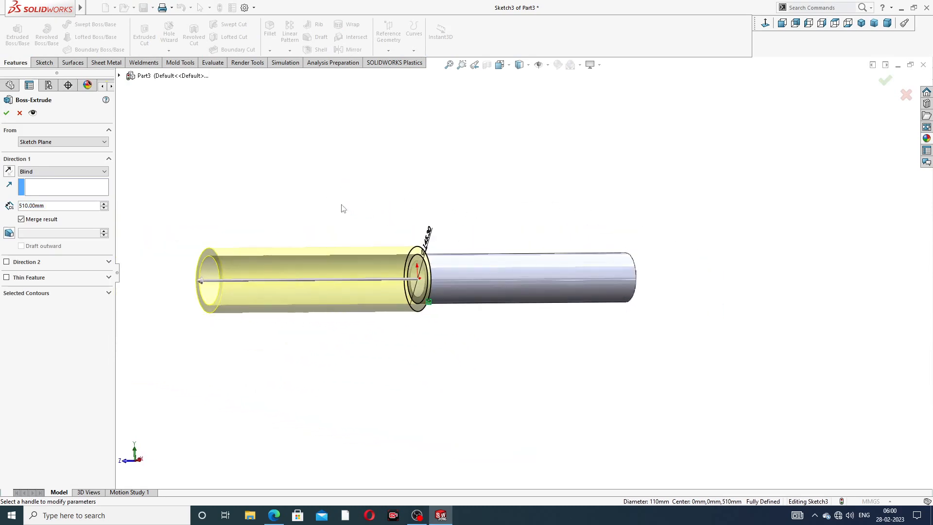
click(274, 515)
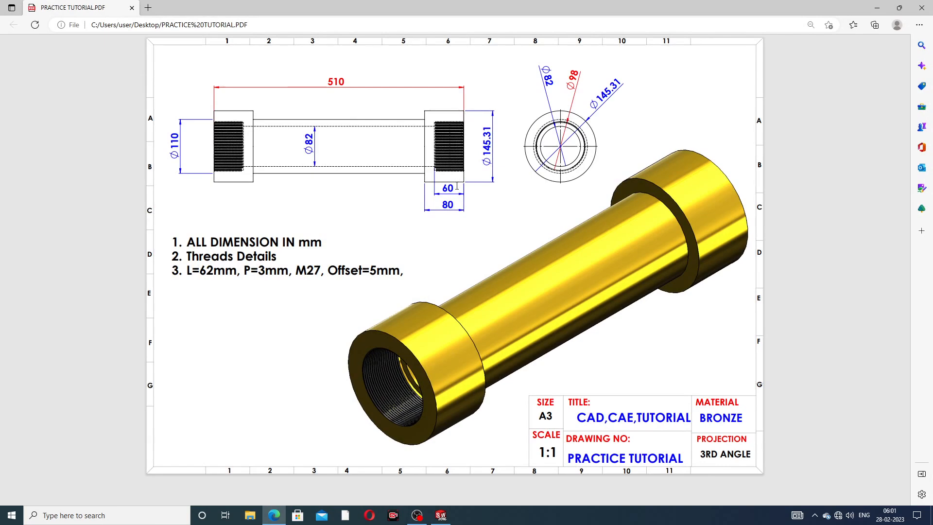
click(277, 513)
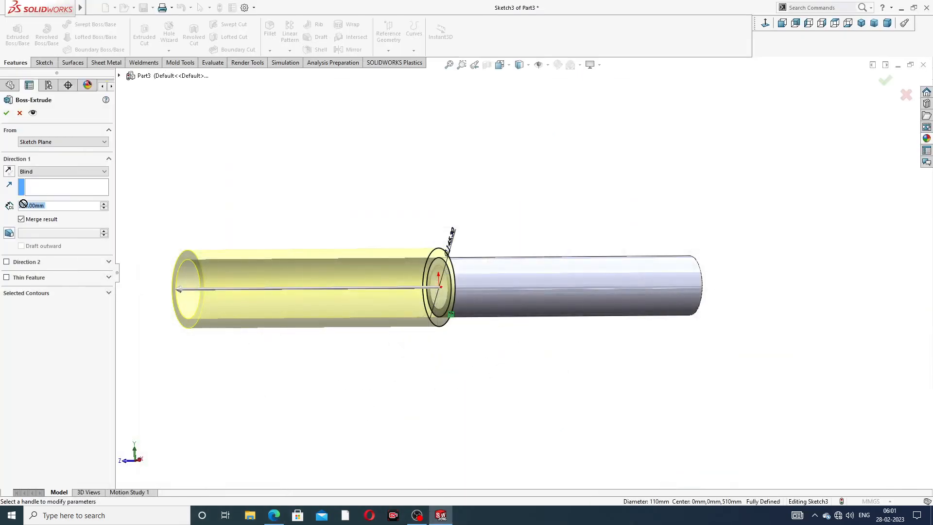
text(8)
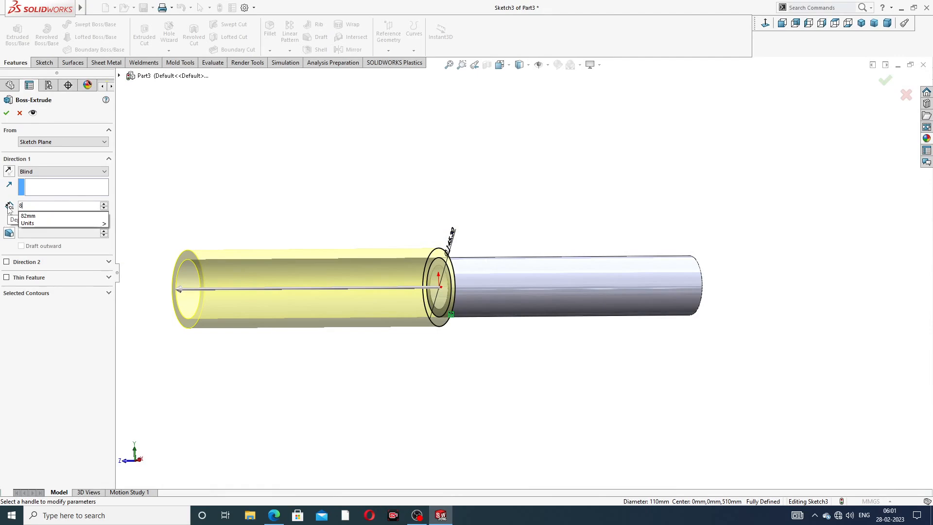
text(0)
key(Return)
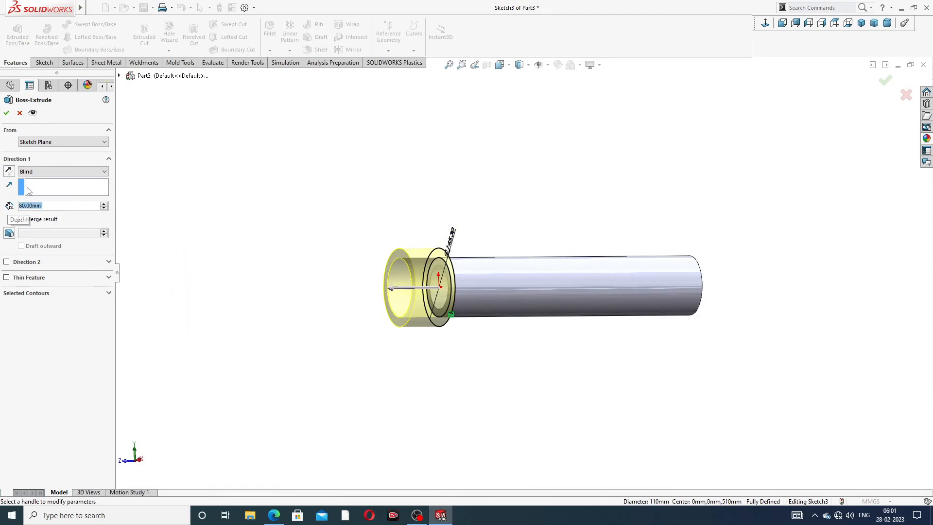
Step: Reverse the extrusion so the collar runs back over the pipe, and complete the feature with the result merged
click(8, 171)
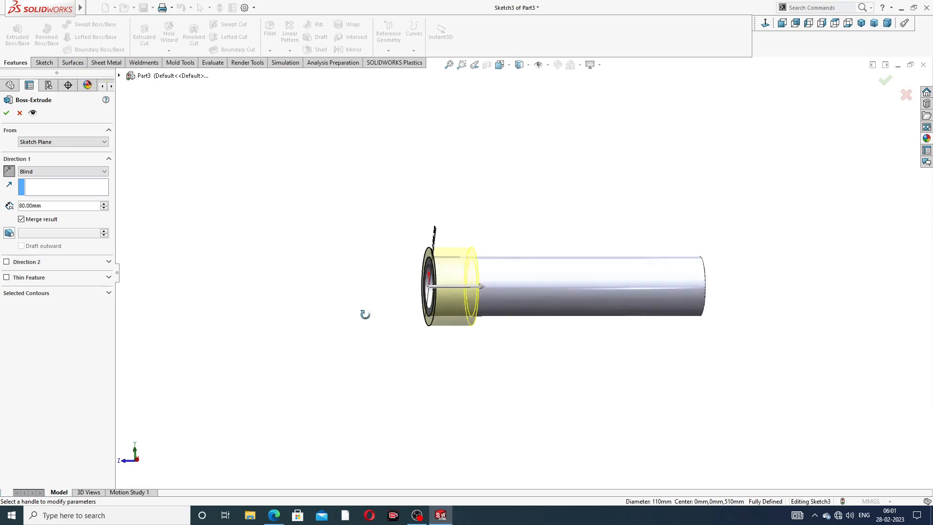
middle_drag(382, 311, 387, 307)
scroll(478, 292, down, 3)
middle_drag(474, 290, 533, 262)
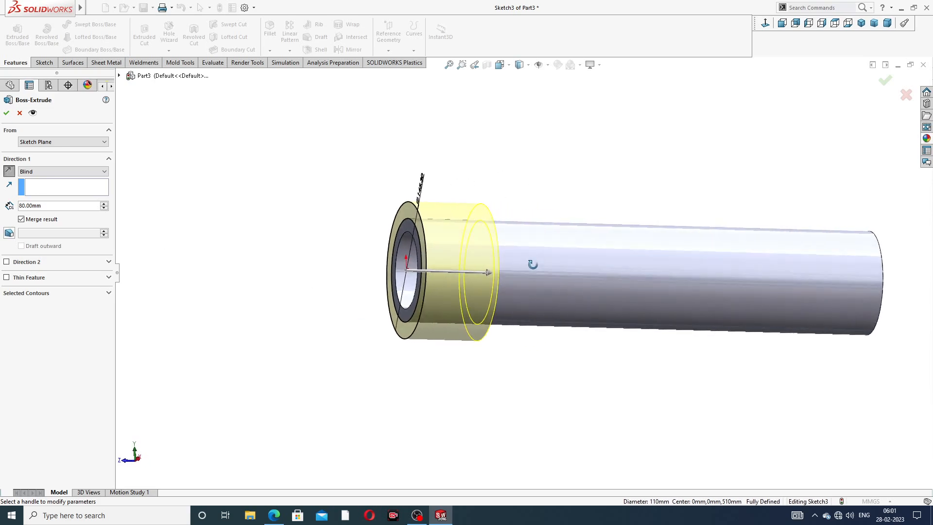
click(6, 113)
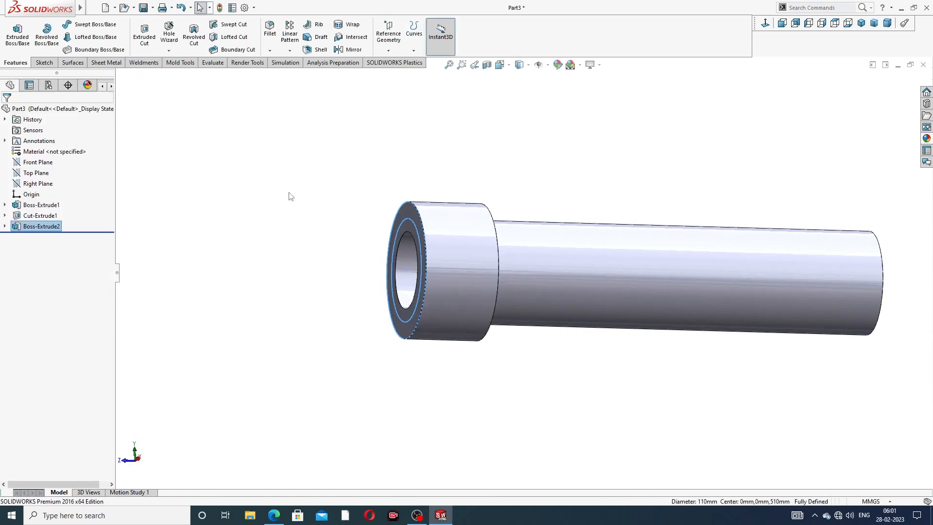
Step: Start a sketch on the collar's front ring face and draw an origin-centred circle of about 57 mm radius
middle_drag(360, 264, 612, 286)
scroll(526, 282, down, 2)
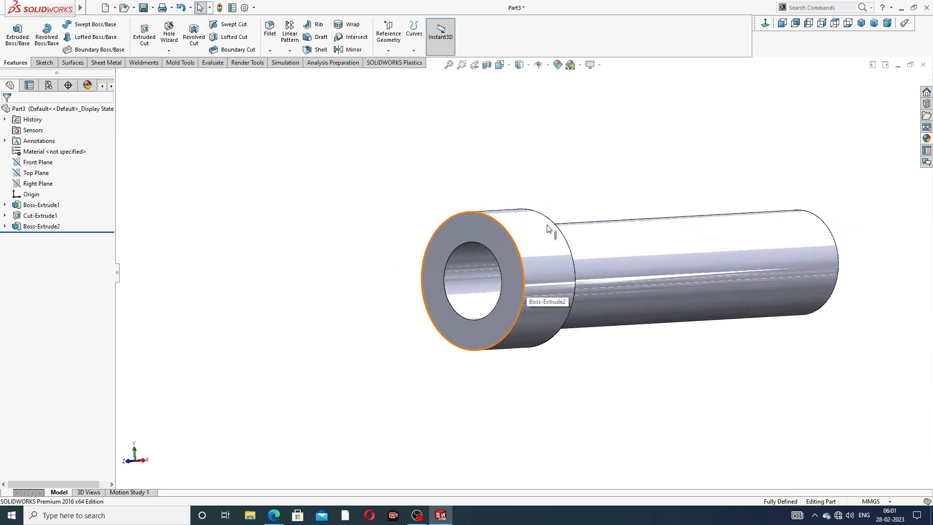
click(484, 233)
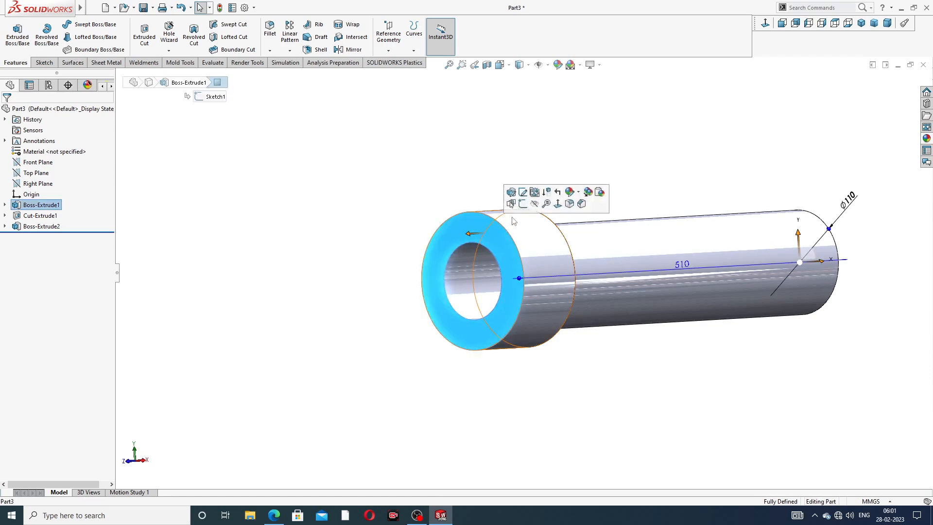
click(521, 204)
click(765, 23)
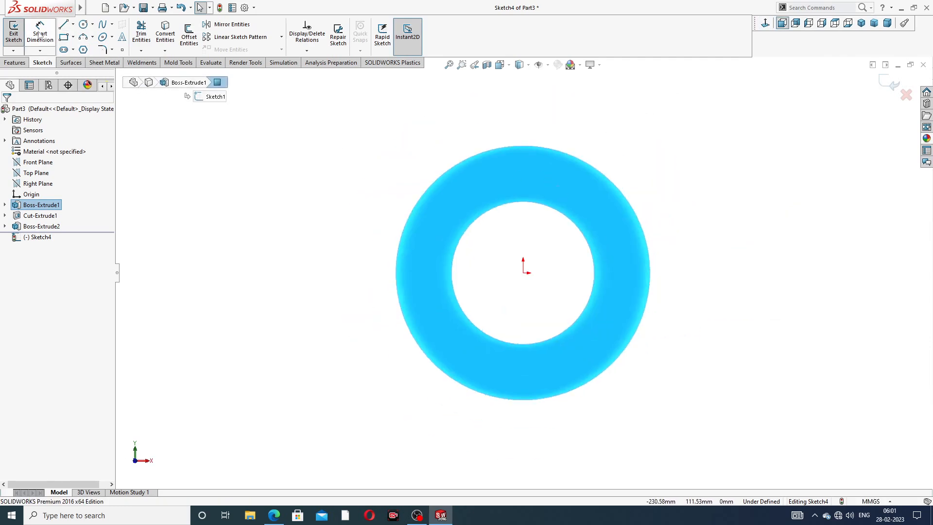
click(82, 25)
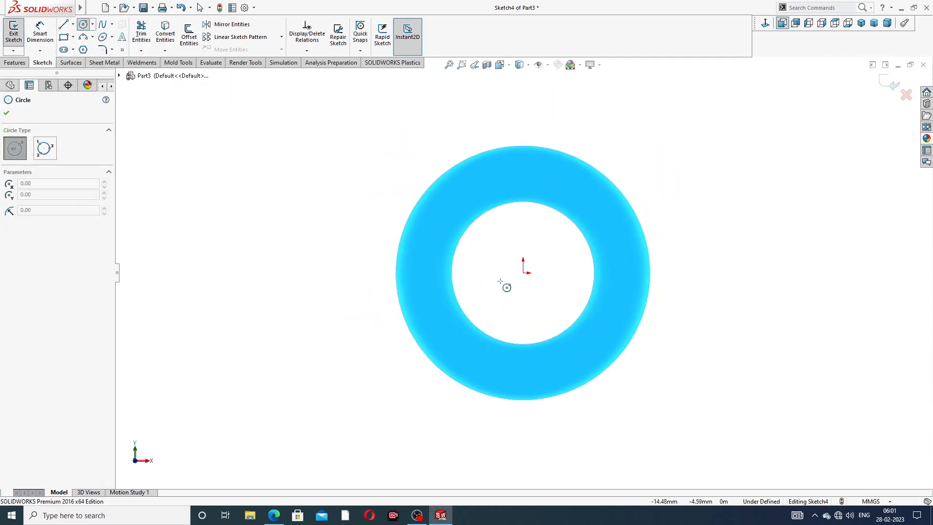
click(523, 273)
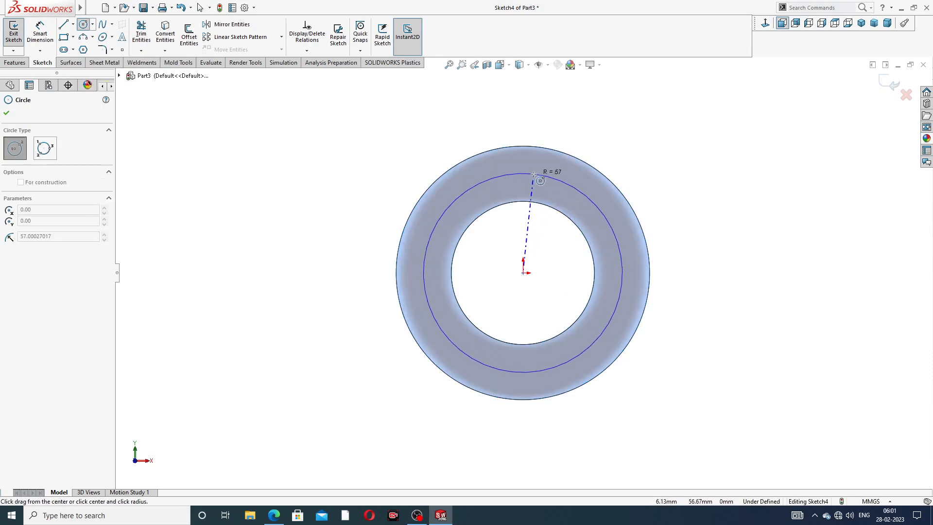
click(538, 174)
right_click(650, 114)
click(675, 121)
Step: Dimension the circle on the collar face with a diameter of 98 mm
click(39, 33)
click(562, 184)
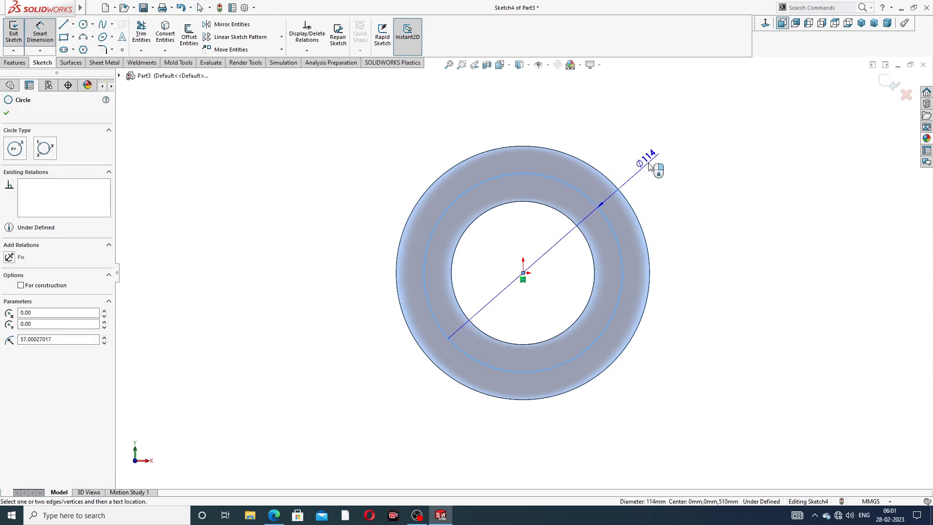
click(655, 168)
text(98)
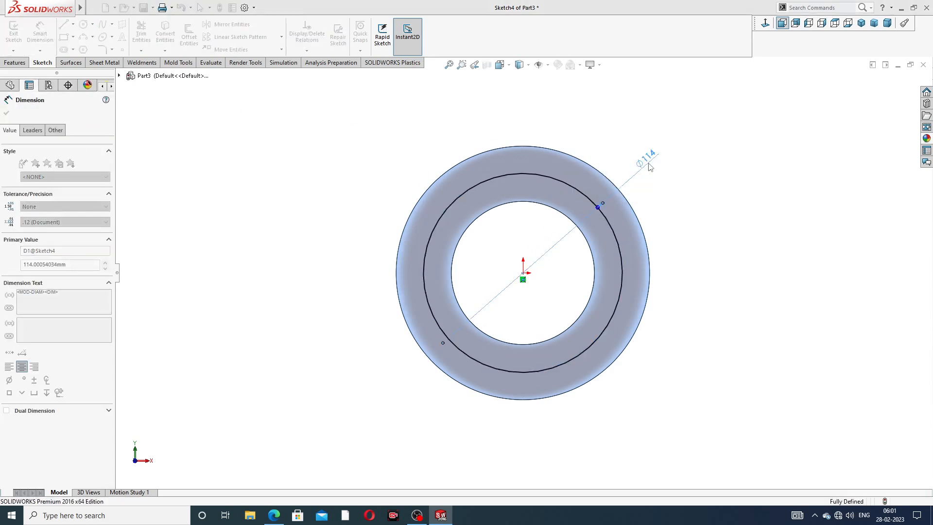
key(Return)
right_click(759, 147)
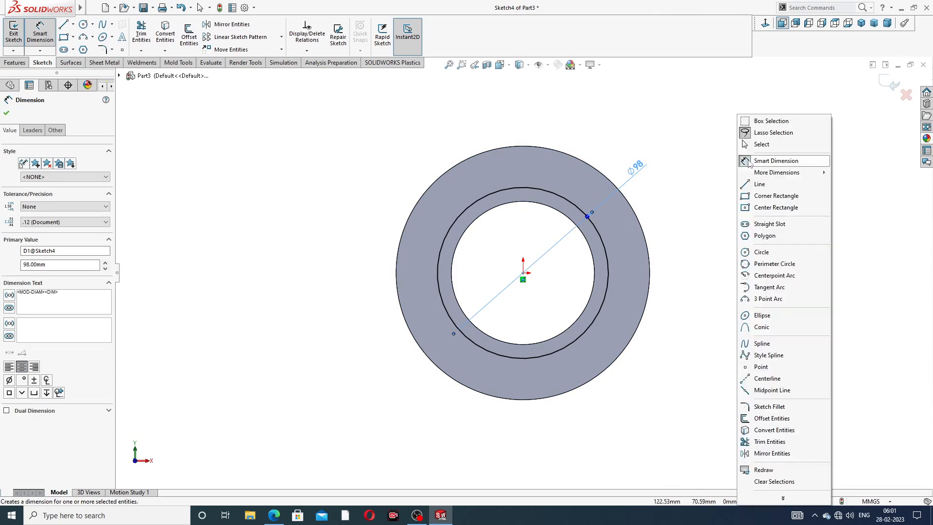
click(760, 147)
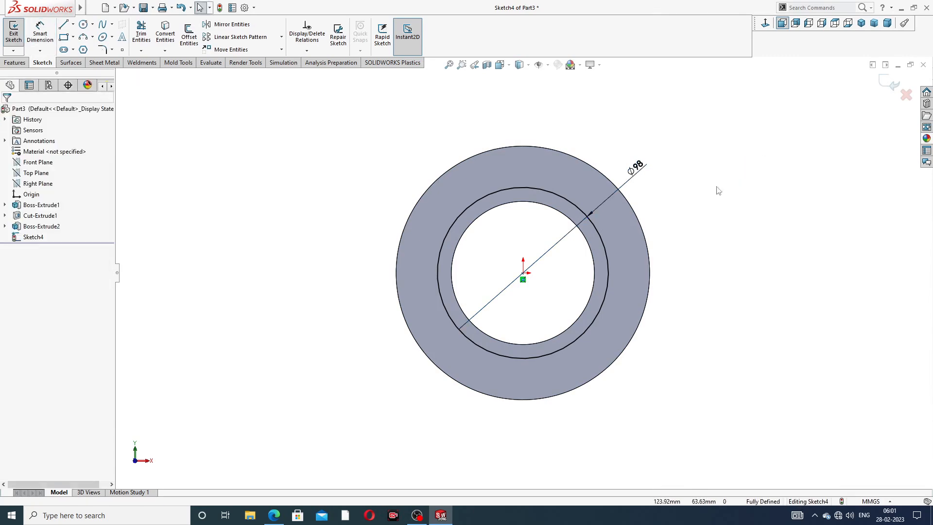
Step: Consult the pipe drawing in the browser and change the collar-face circle's diameter to 120 mm
click(441, 515)
click(440, 516)
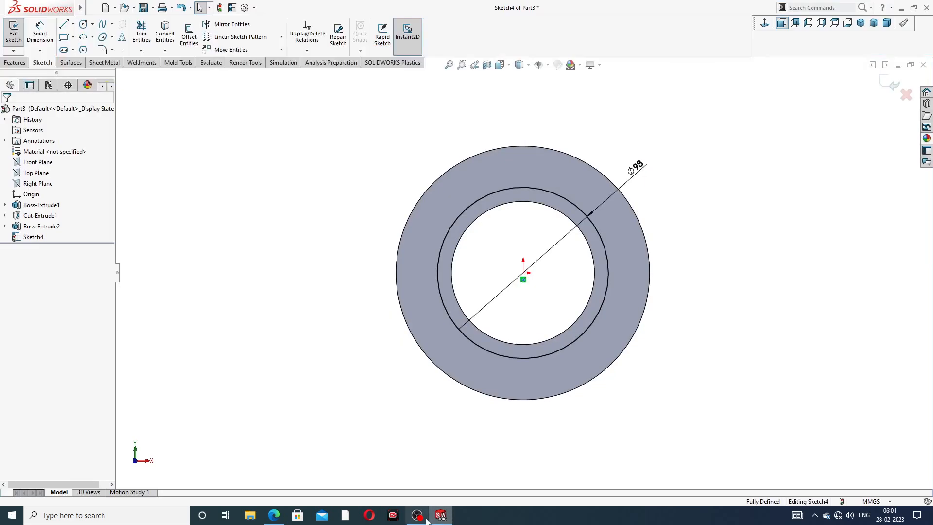
click(275, 516)
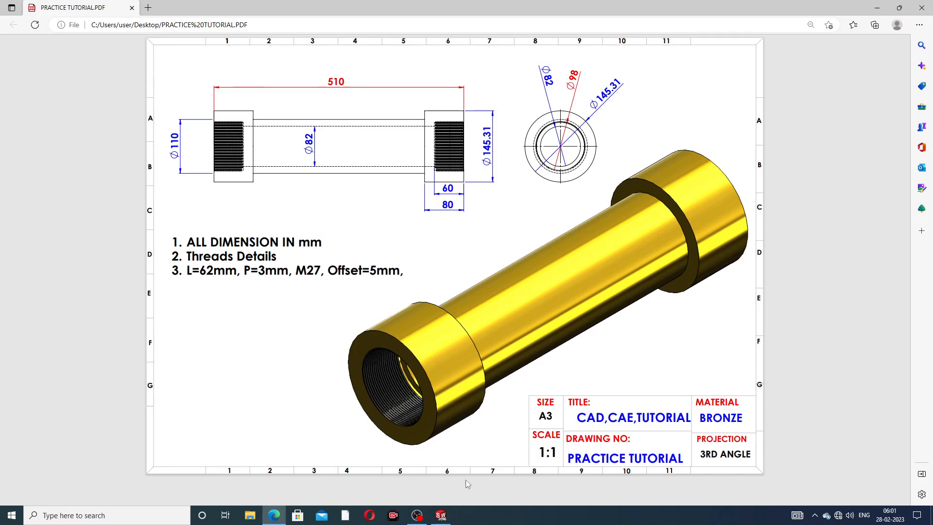
click(440, 515)
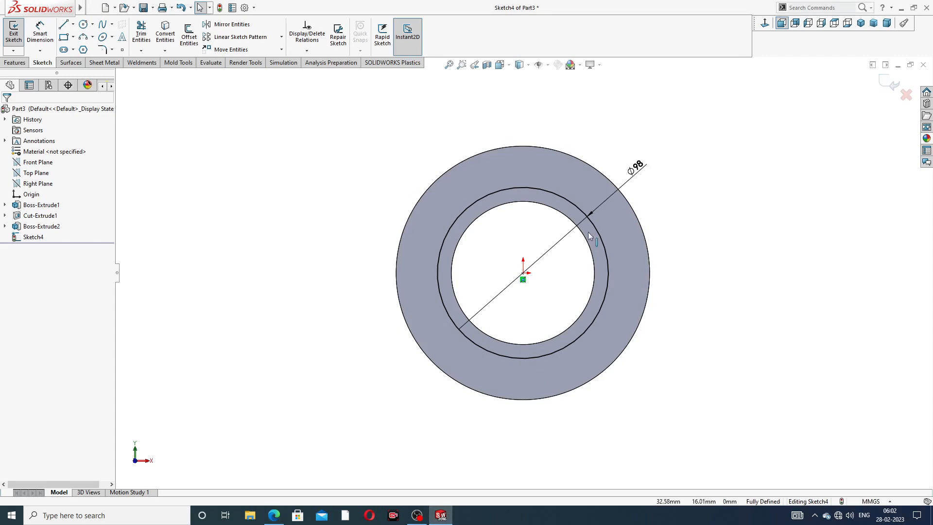
double_click(637, 167)
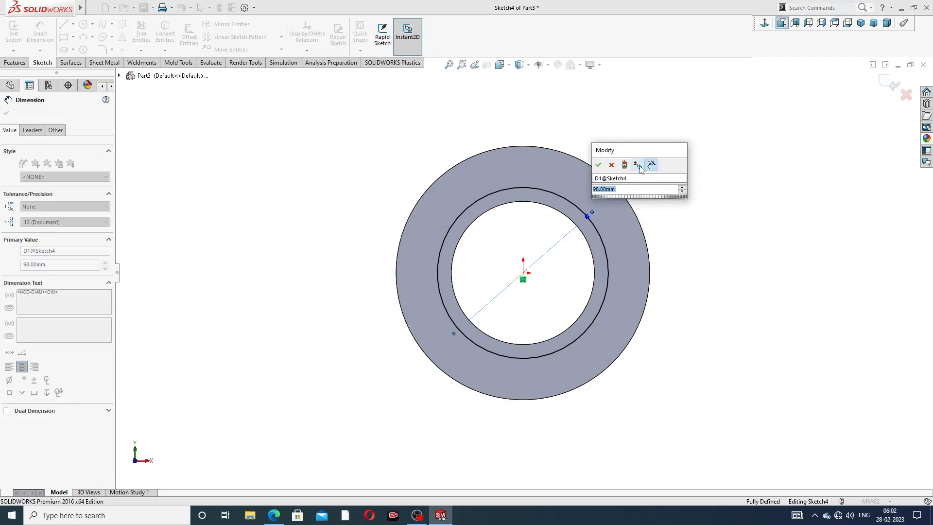
text(120)
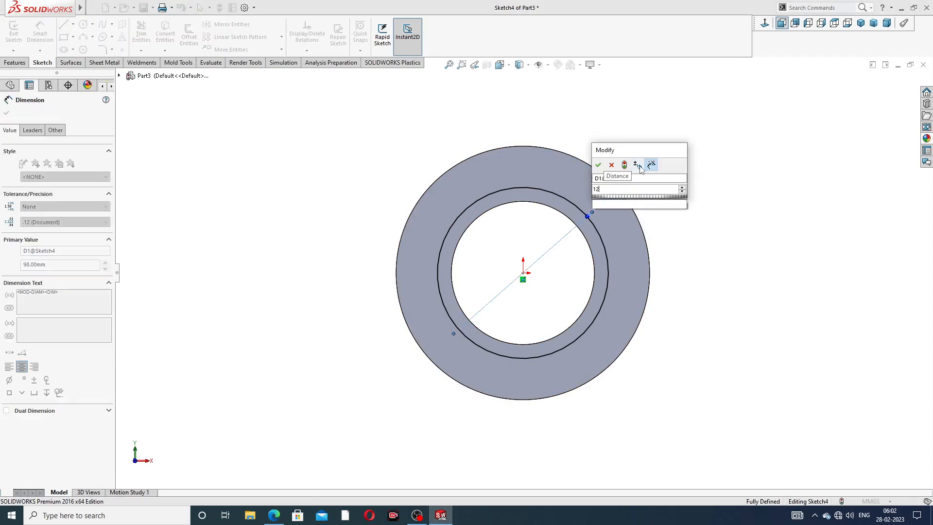
key(Return)
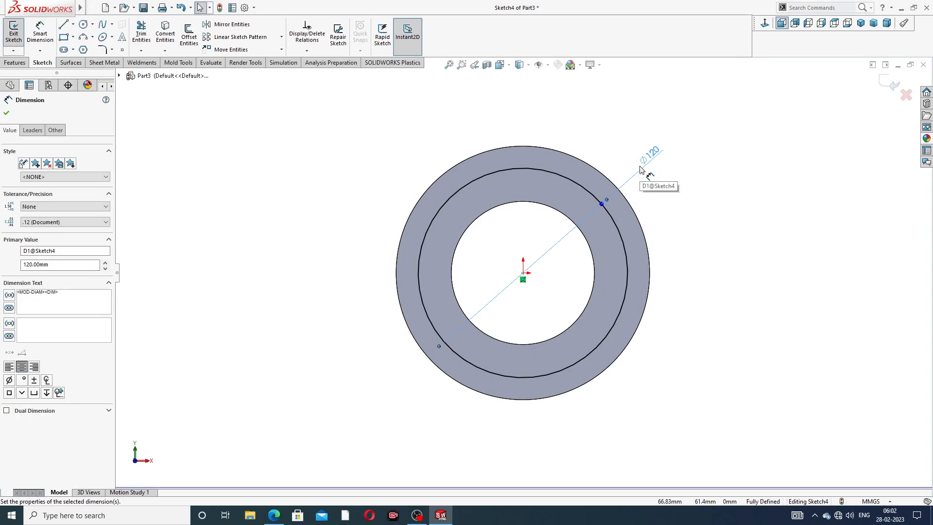
Step: Cut-extrude the collar-face circle to a blind depth of 60 mm, checking the depth against the pipe drawing in the browser
click(685, 138)
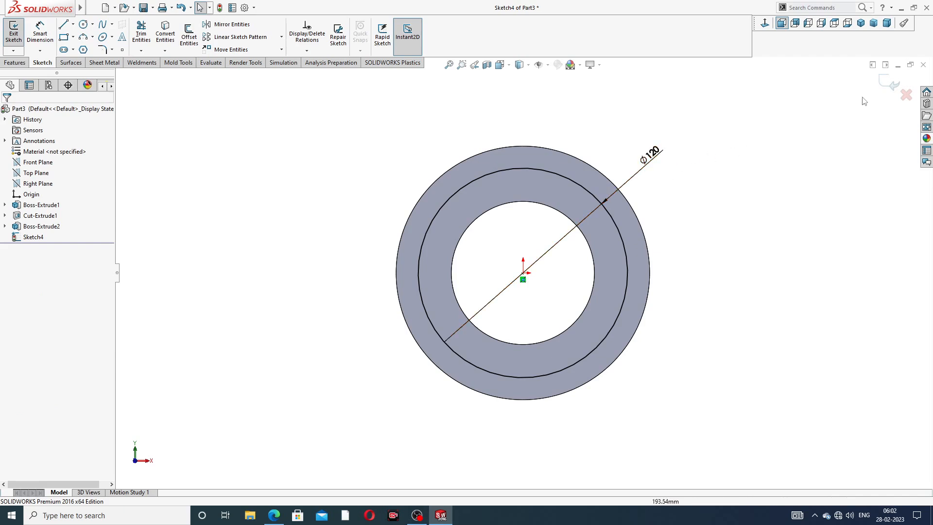
click(883, 84)
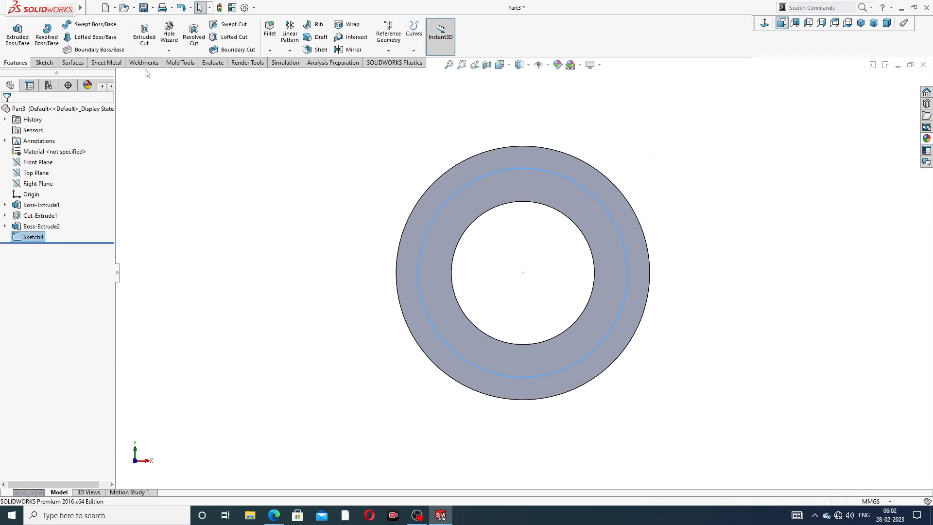
click(144, 34)
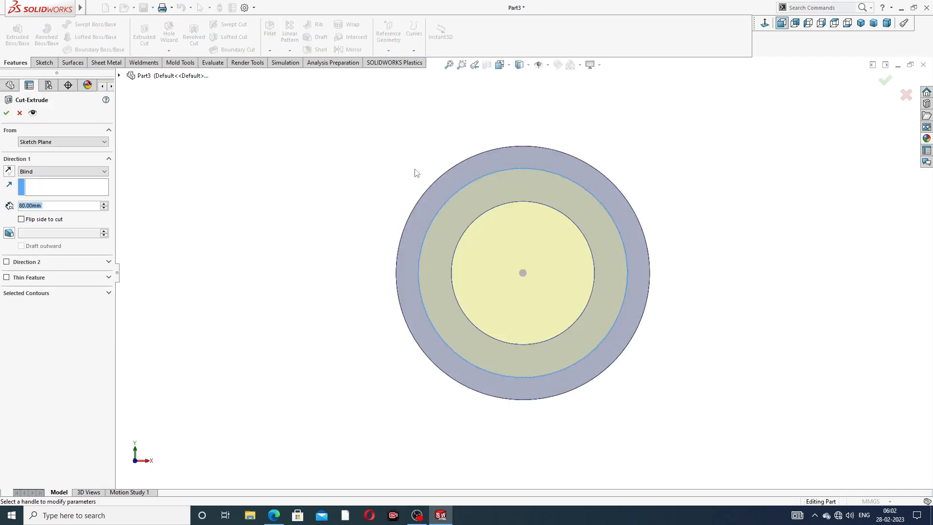
scroll(362, 180, up, 3)
middle_drag(369, 195, 342, 179)
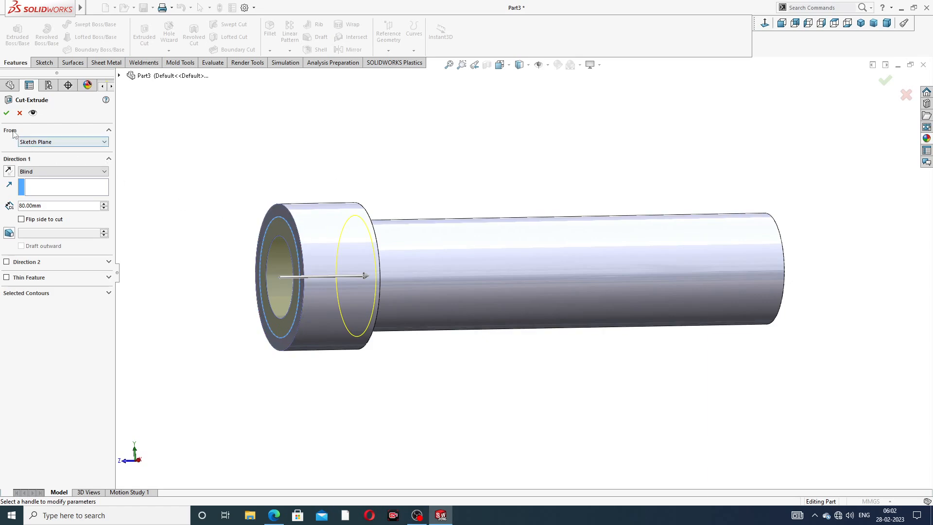
drag(57, 209, 10, 206)
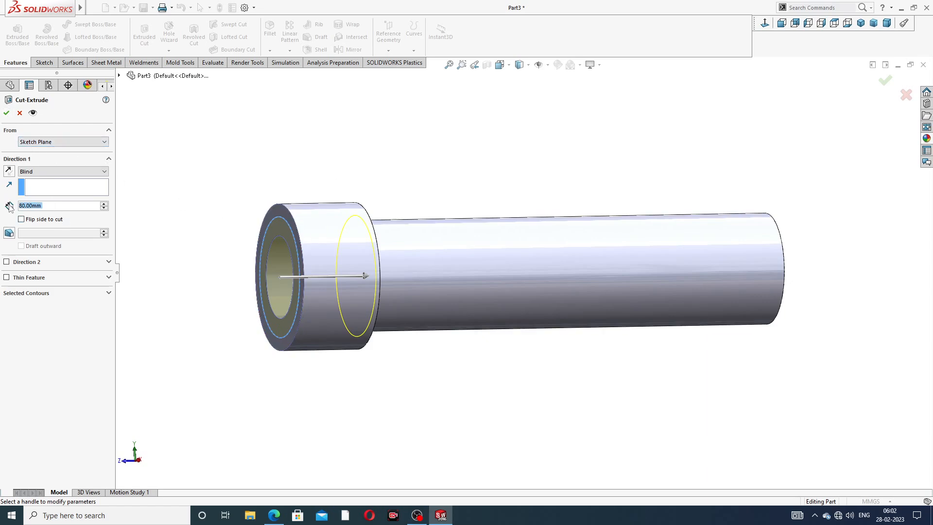
text(60)
key(Return)
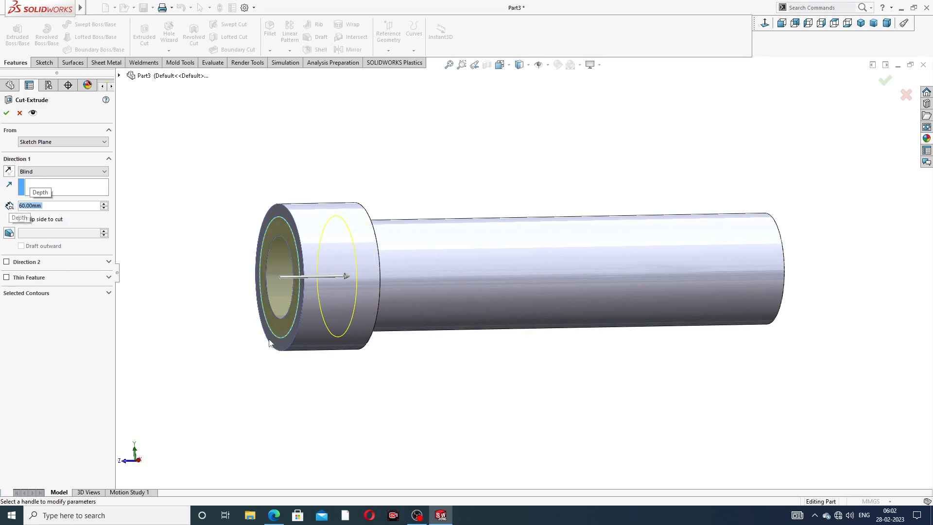
click(274, 515)
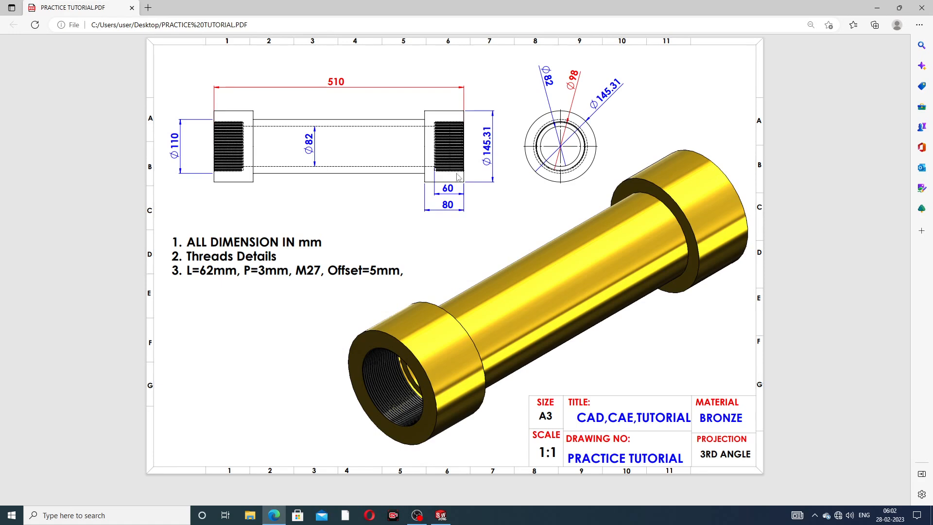
click(274, 515)
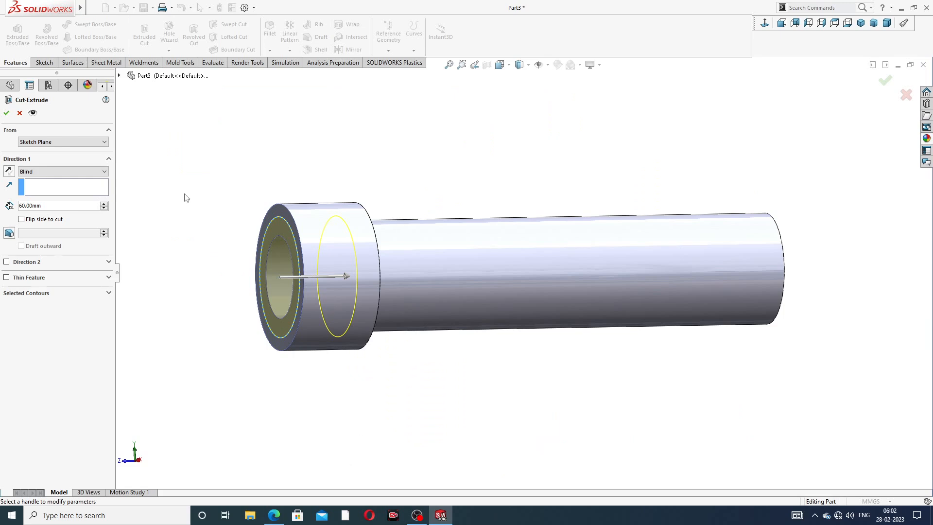
click(7, 113)
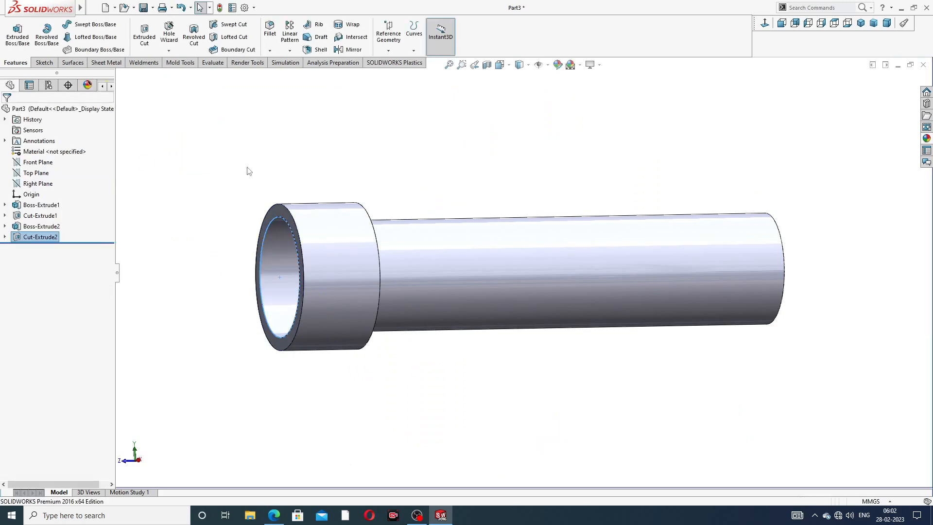
Step: Edit the collar's counterbore cut and set its blind depth to 70 mm
middle_drag(291, 246, 351, 239)
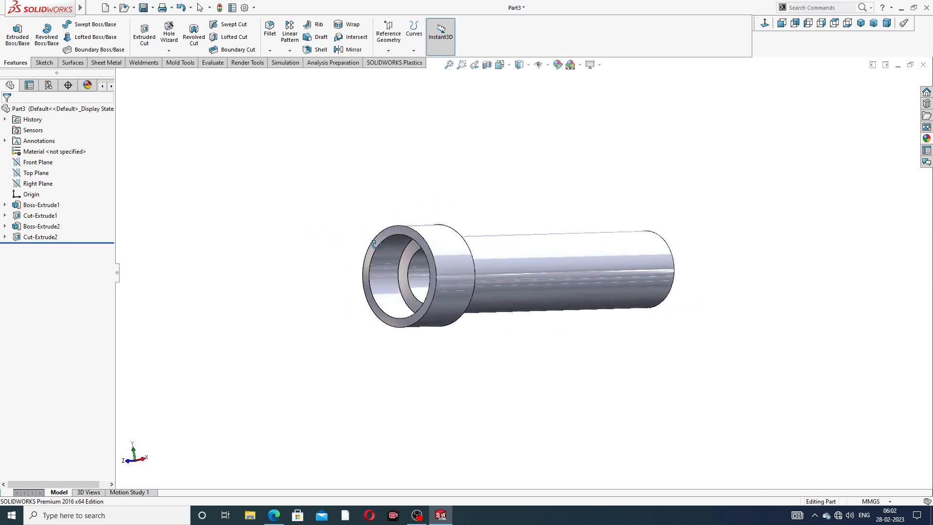
click(40, 236)
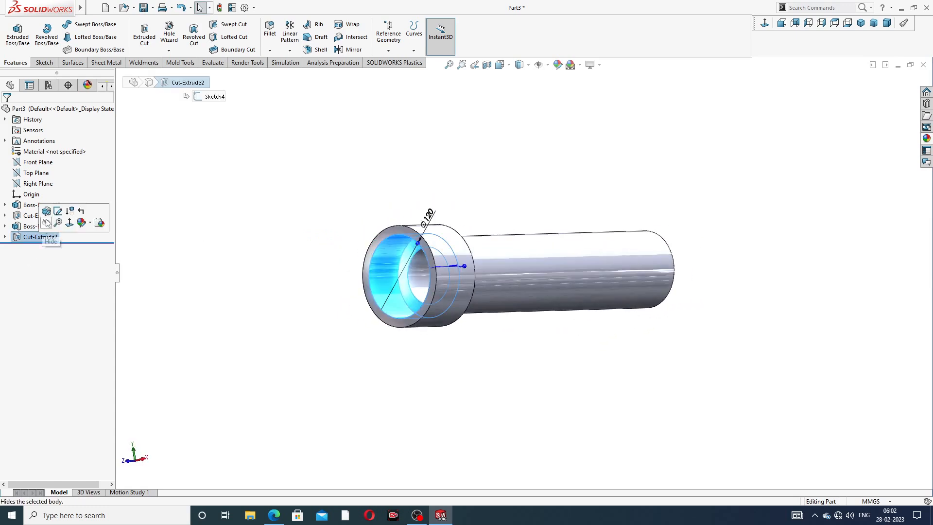
click(48, 210)
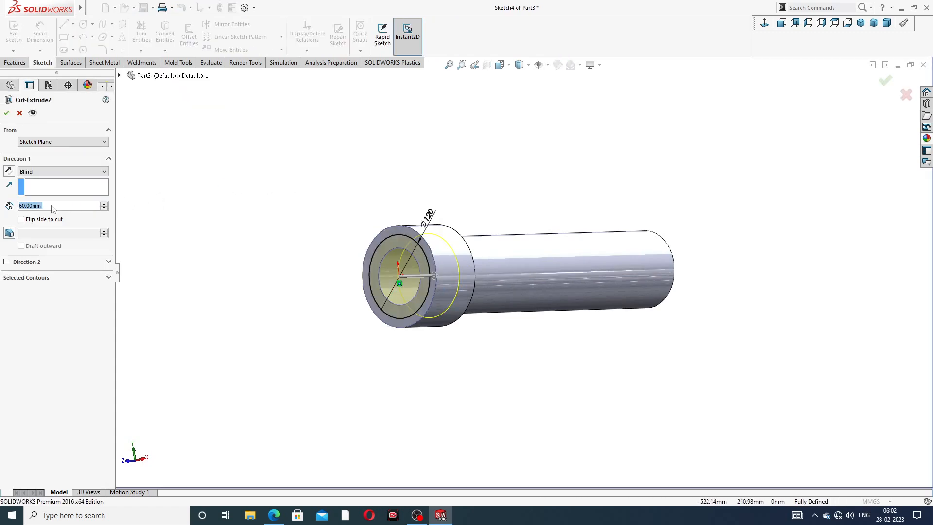
text(70)
key(Return)
click(6, 113)
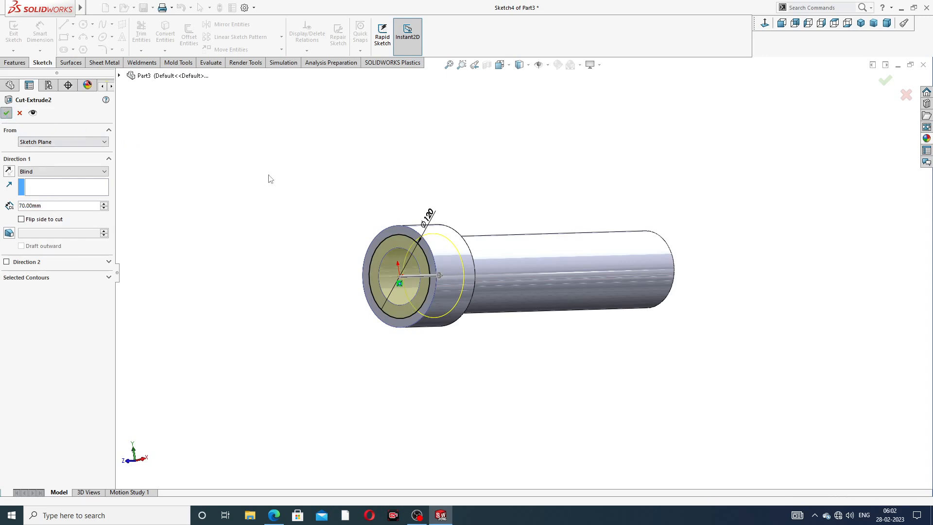
middle_drag(349, 252, 515, 248)
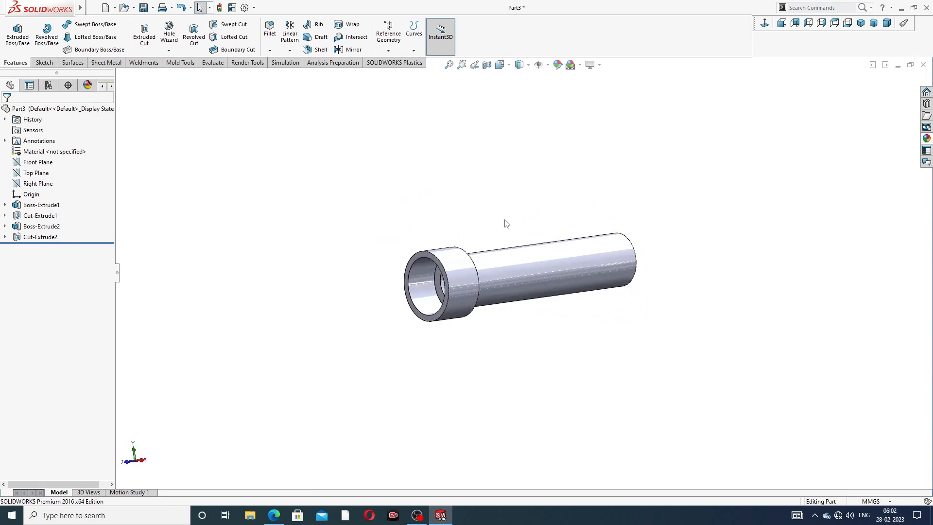
Step: Create a reference plane midway between the collar's front ring face and the pipe's opposite end face
click(388, 44)
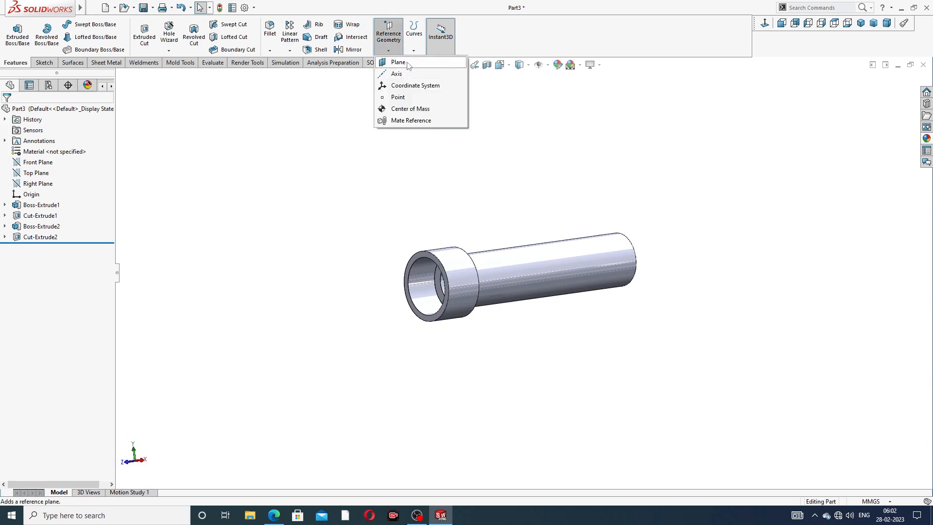
click(399, 64)
scroll(476, 237, down, 1)
scroll(476, 237, down, 3)
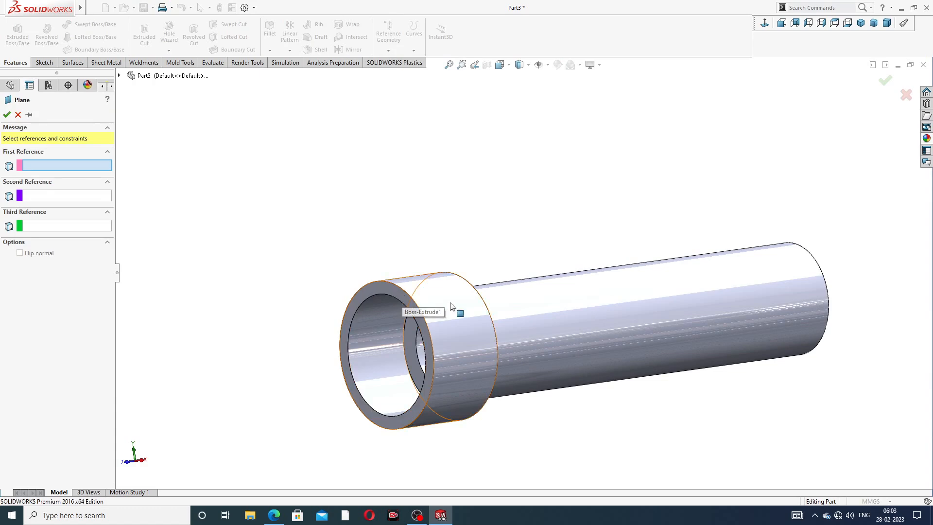
middle_drag(556, 310, 475, 324)
click(415, 285)
middle_drag(415, 281, 698, 291)
click(837, 267)
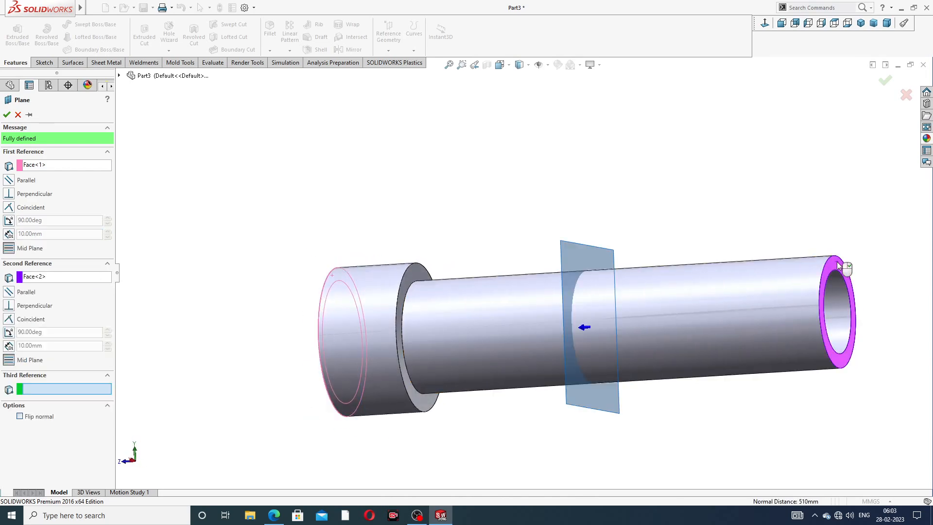
middle_drag(607, 332, 639, 317)
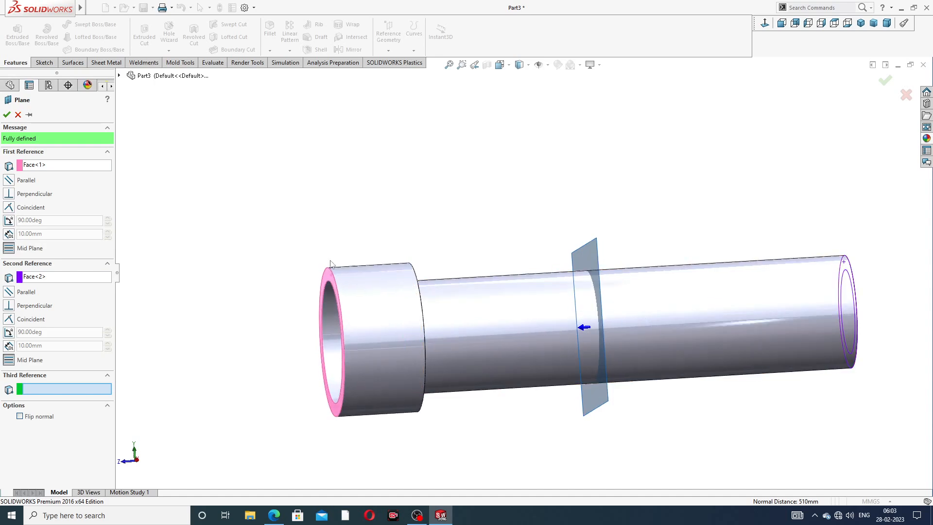
click(7, 114)
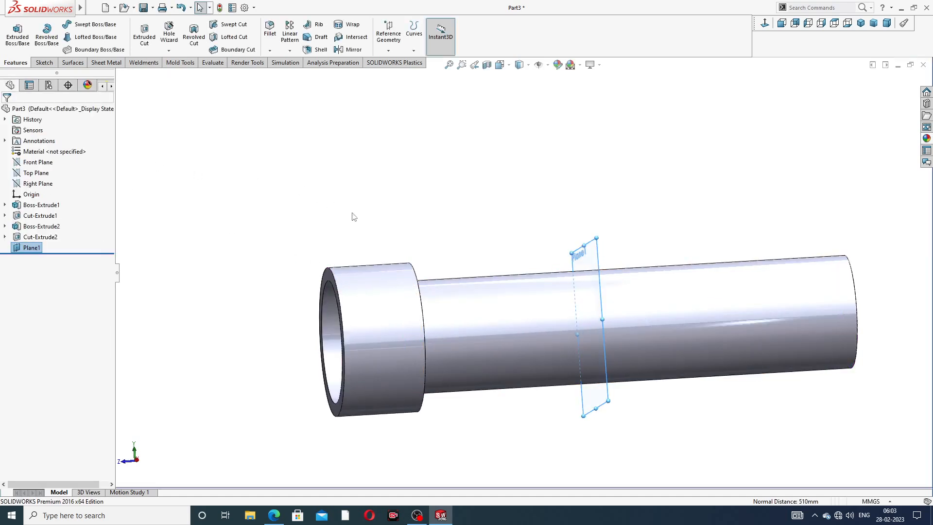
Step: Mirror the collar extrusion and its counterbore cut about the new mid plane to the pipe's other end
scroll(359, 218, down, 2)
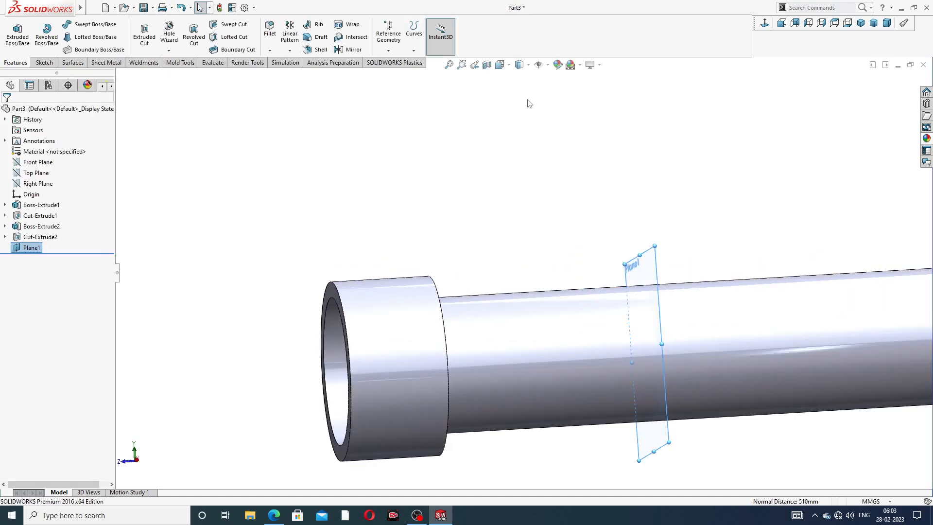
click(353, 49)
scroll(486, 262, up, 3)
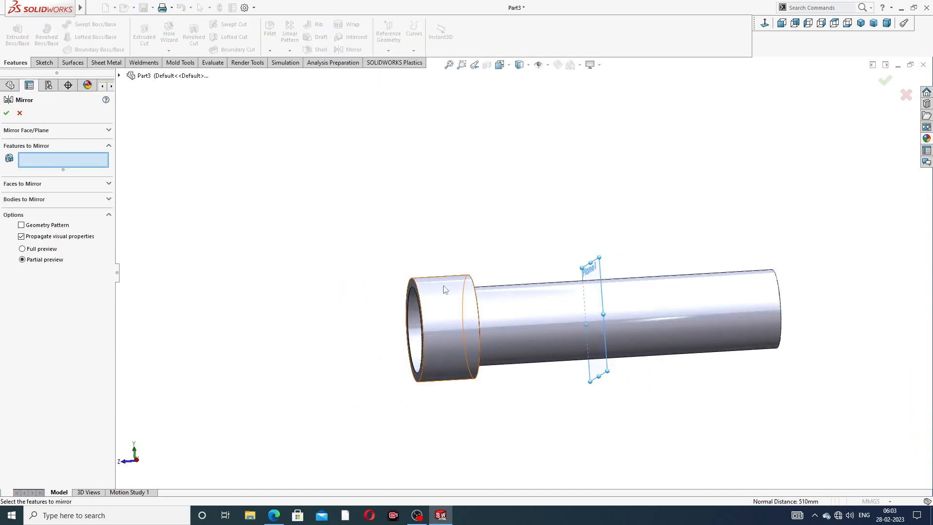
click(119, 76)
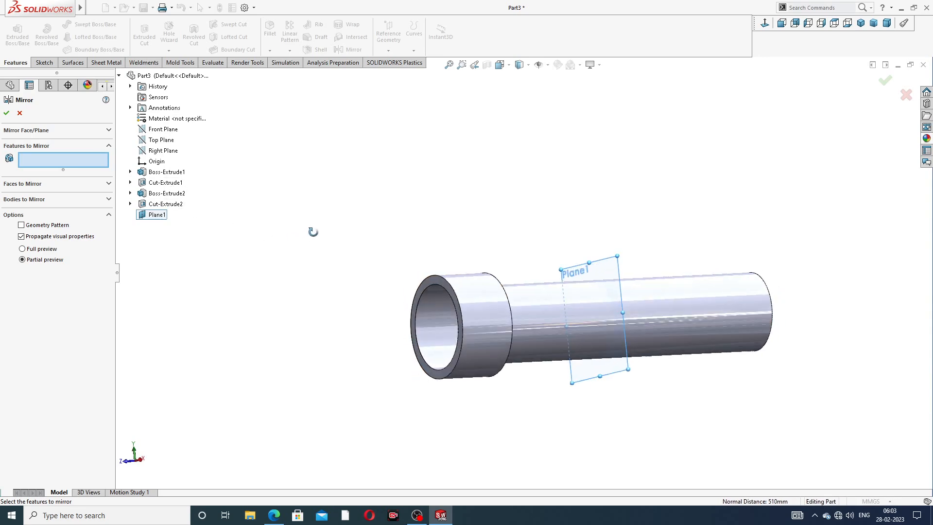
click(163, 196)
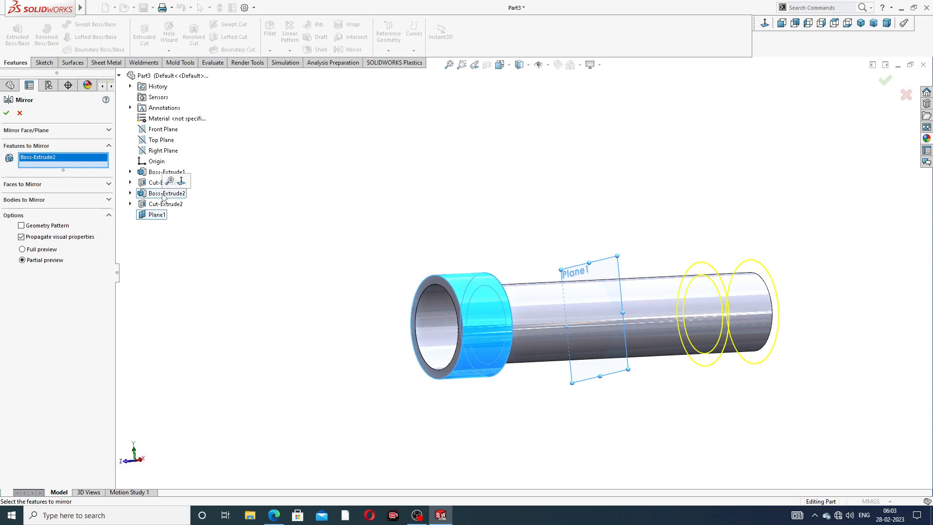
click(165, 204)
click(6, 113)
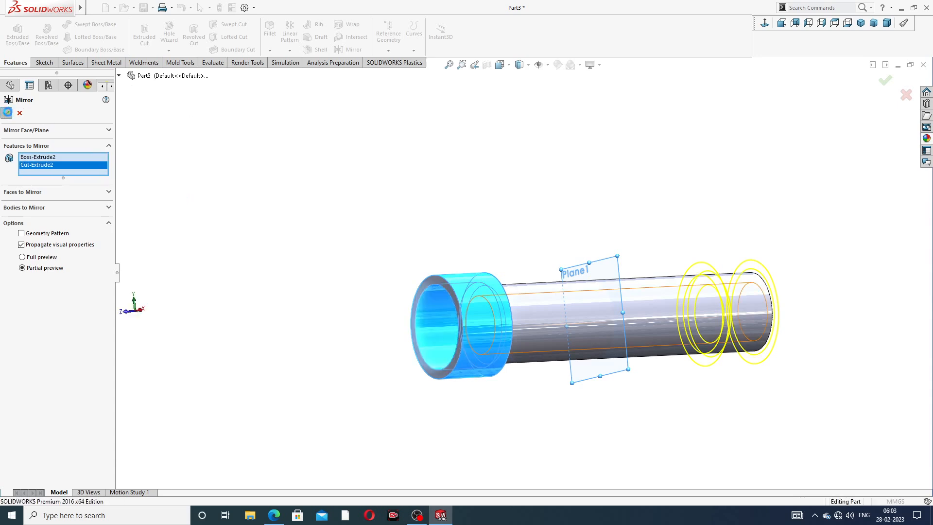
Step: Hide the mid reference plane, and switch to the pipe drawing in the browser
middle_drag(507, 246, 631, 263)
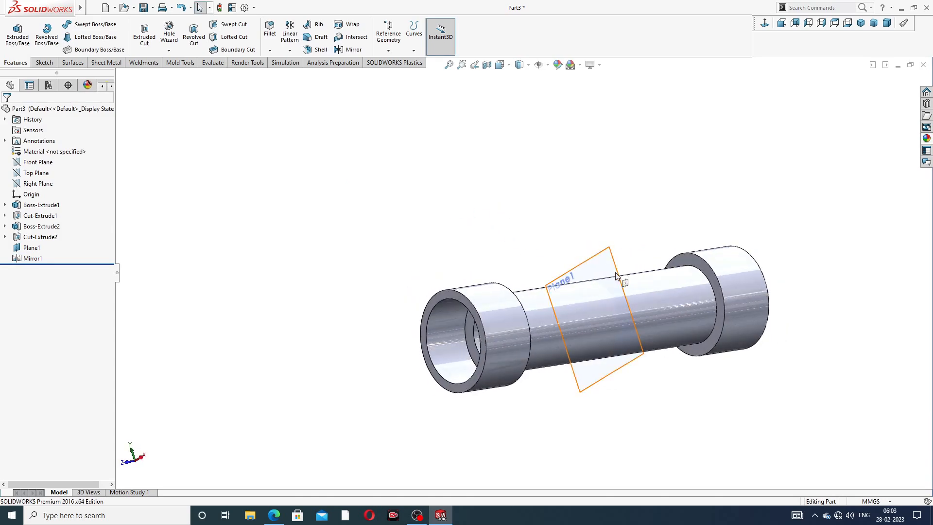
click(622, 279)
click(663, 240)
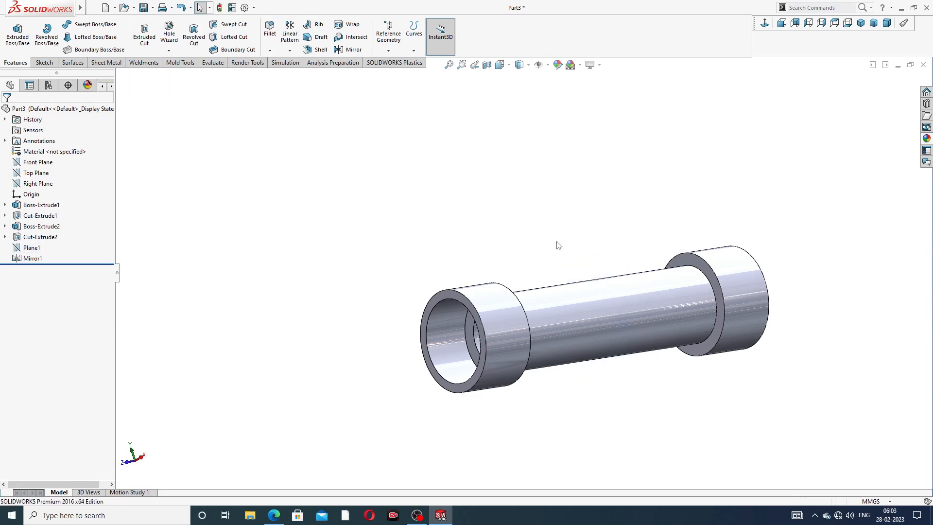
scroll(563, 325, down, 4)
scroll(651, 306, up, 2)
middle_drag(660, 289, 666, 229)
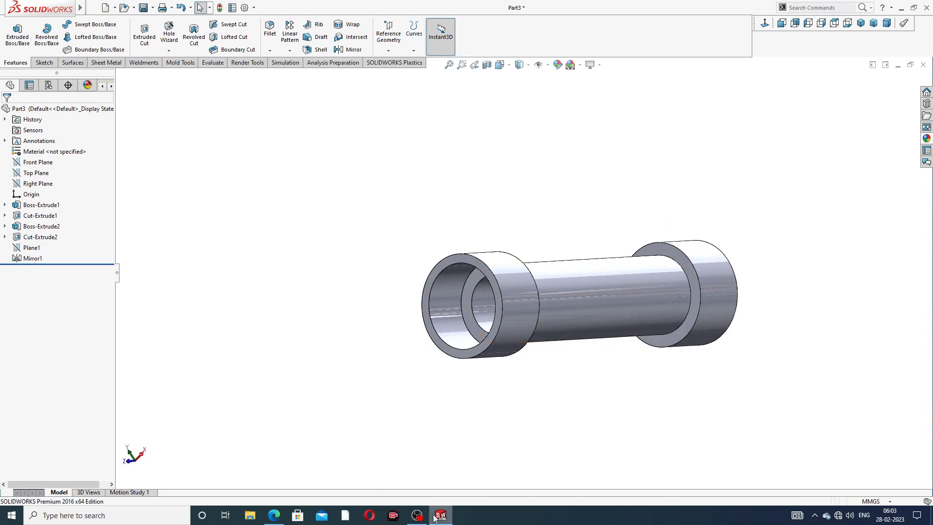
click(274, 518)
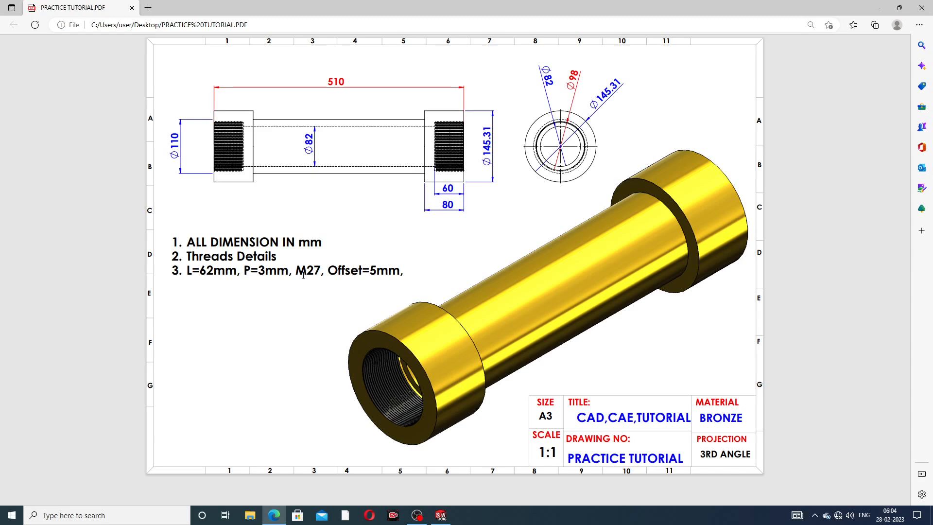
Step: Switch back to the pipe part in SOLIDWORKS, start a Thread feature, and set its blind depth to 62 mm
click(276, 515)
scroll(538, 315, down, 1)
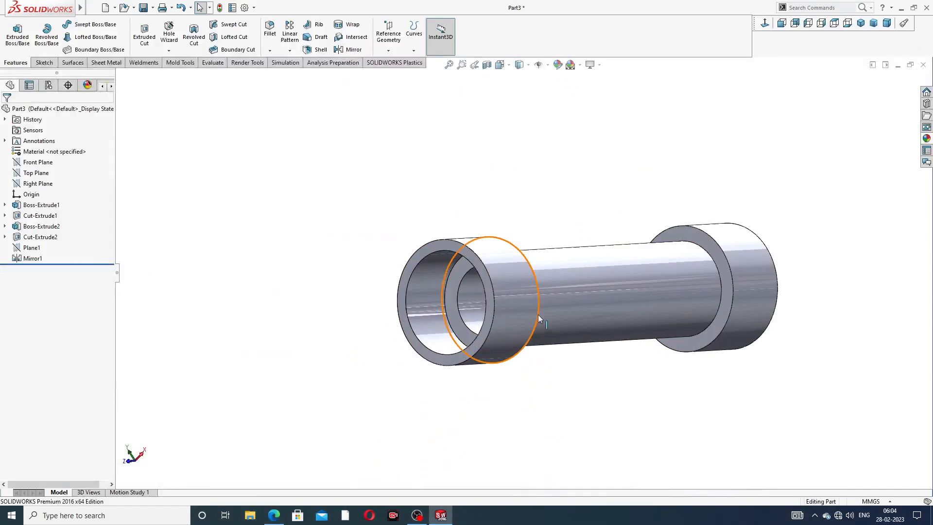
middle_drag(546, 318, 526, 293)
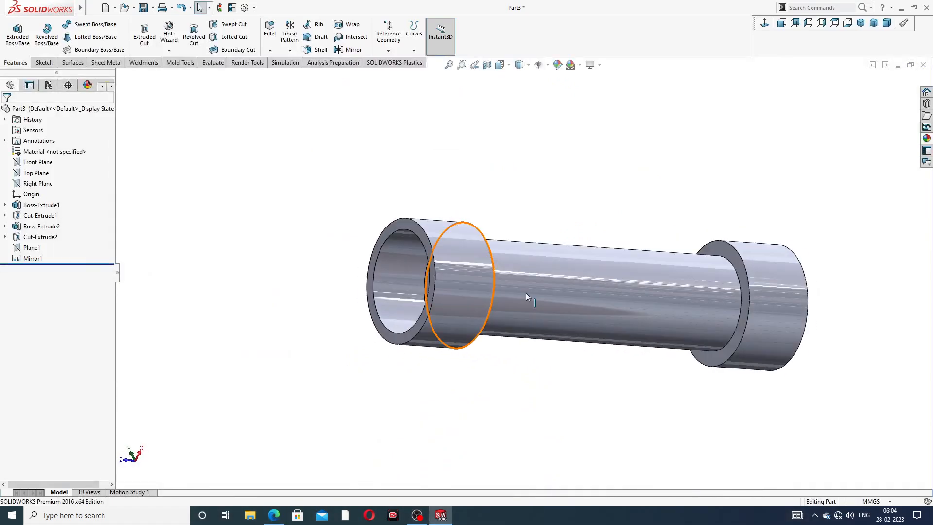
click(169, 51)
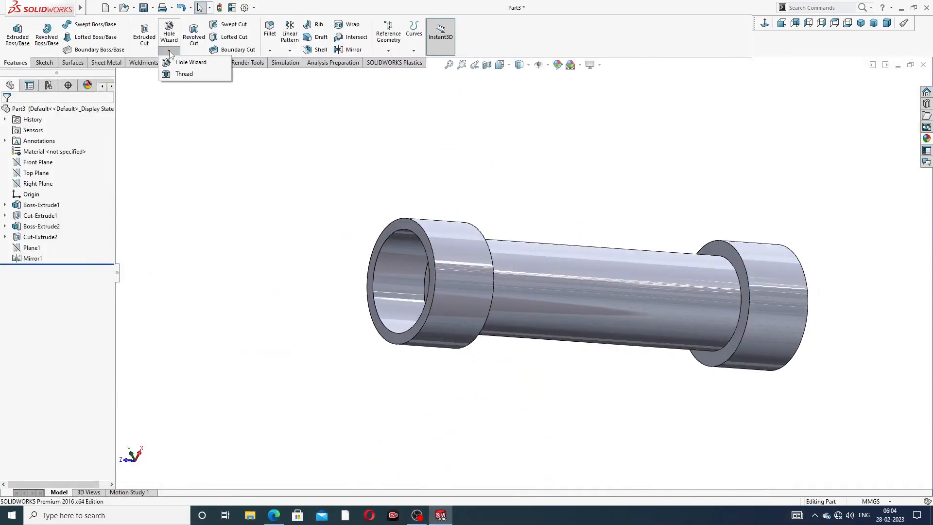
click(185, 74)
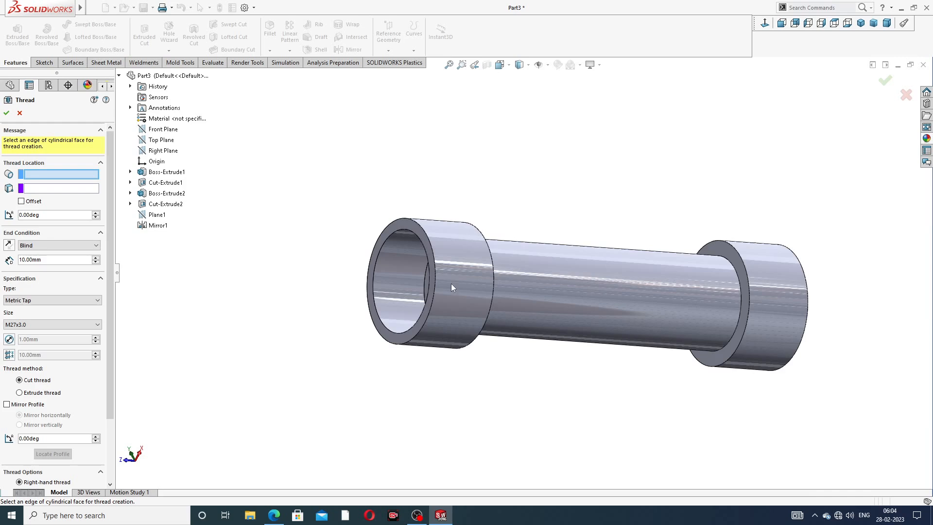
scroll(455, 282, down, 2)
scroll(459, 280, up, 1)
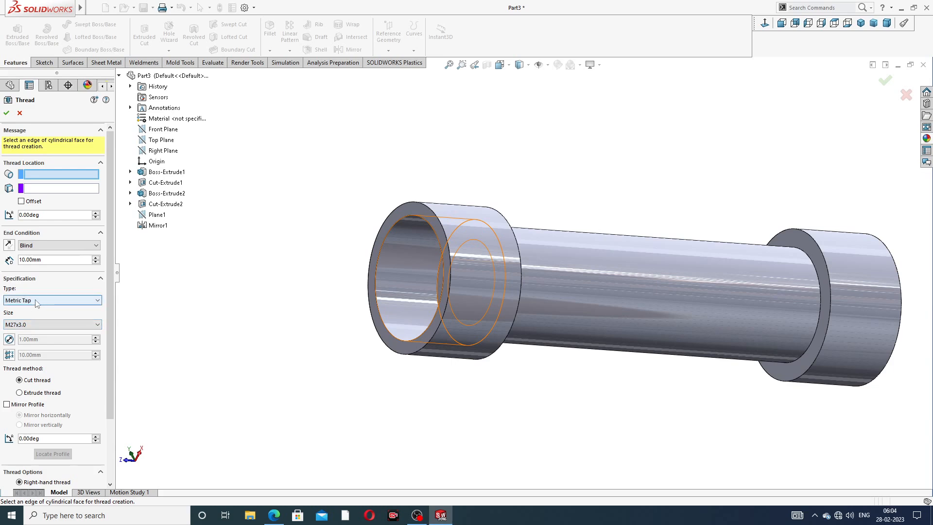
scroll(429, 241, down, 2)
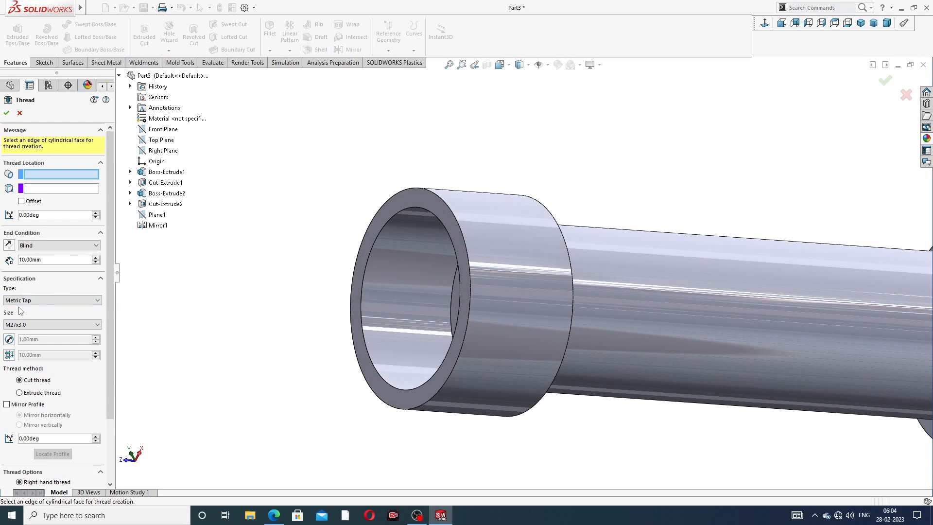
double_click(45, 259)
text(62)
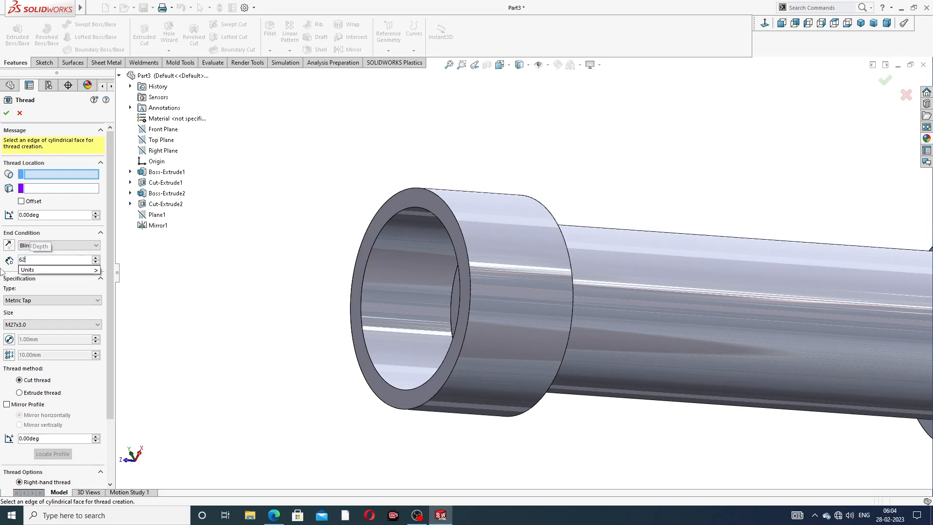
key(Return)
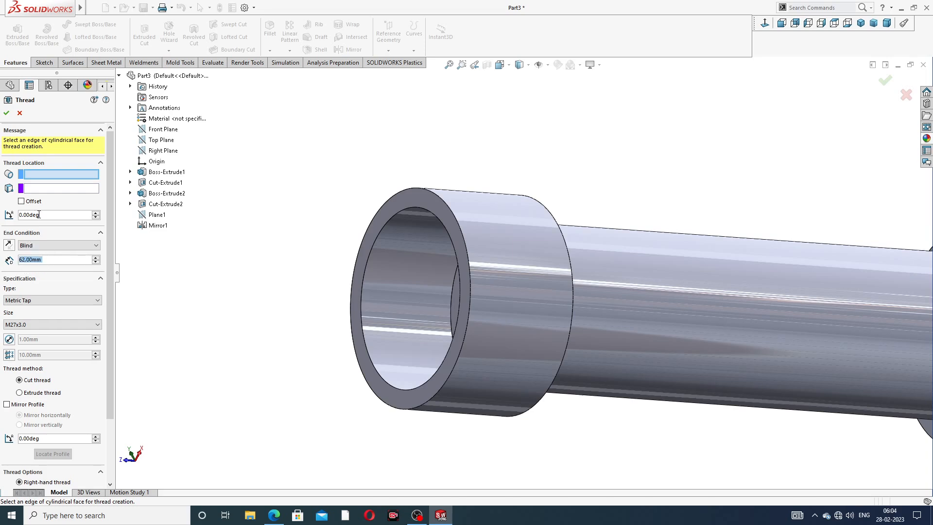
Step: Pick the outer circular edge of the front collar's counterbore as the thread location
scroll(48, 252, down, 3)
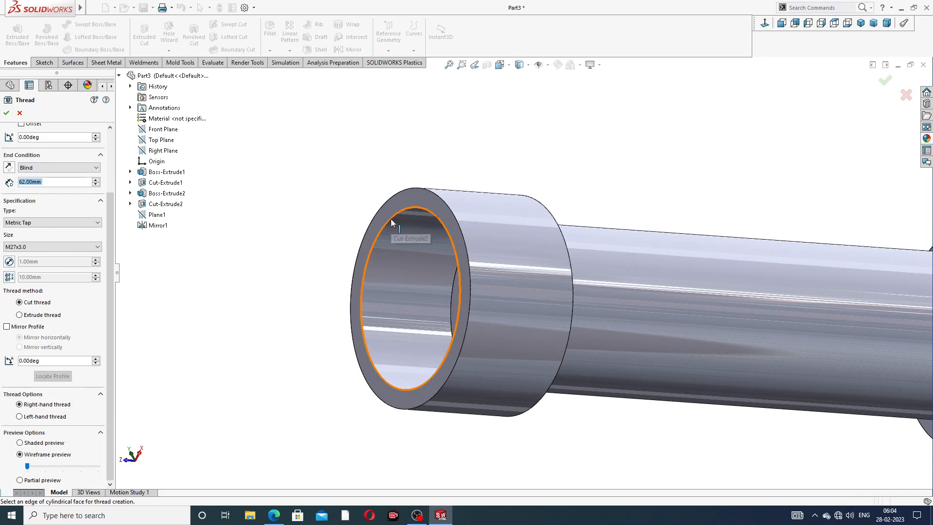
click(391, 218)
key(z)
middle_drag(406, 242, 384, 216)
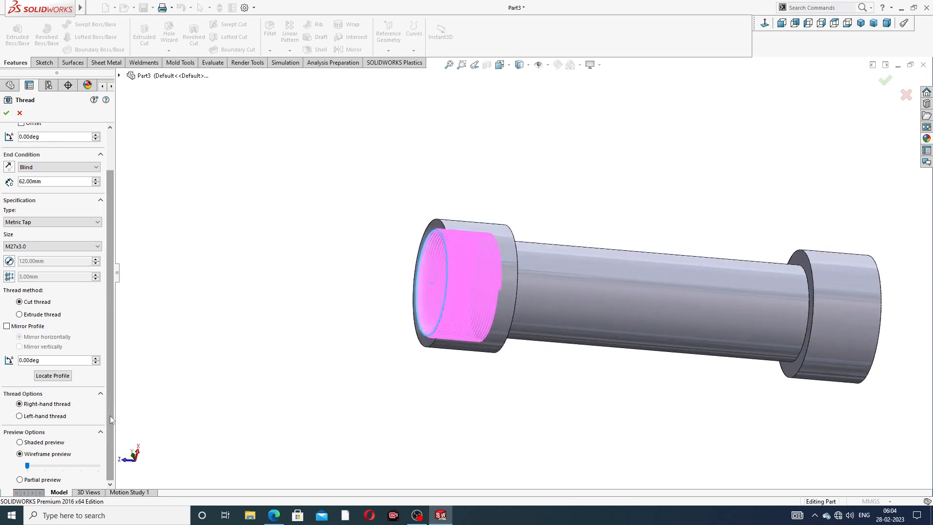
Step: Offset the thread start by 5 mm and reverse the offset so it begins outside the collar's end face
scroll(109, 386, up, 3)
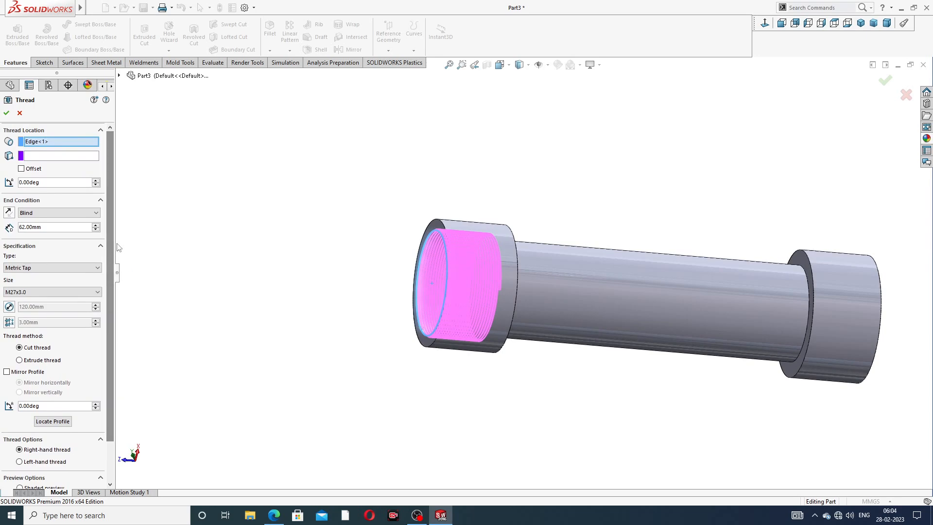
click(21, 168)
click(41, 182)
text(5)
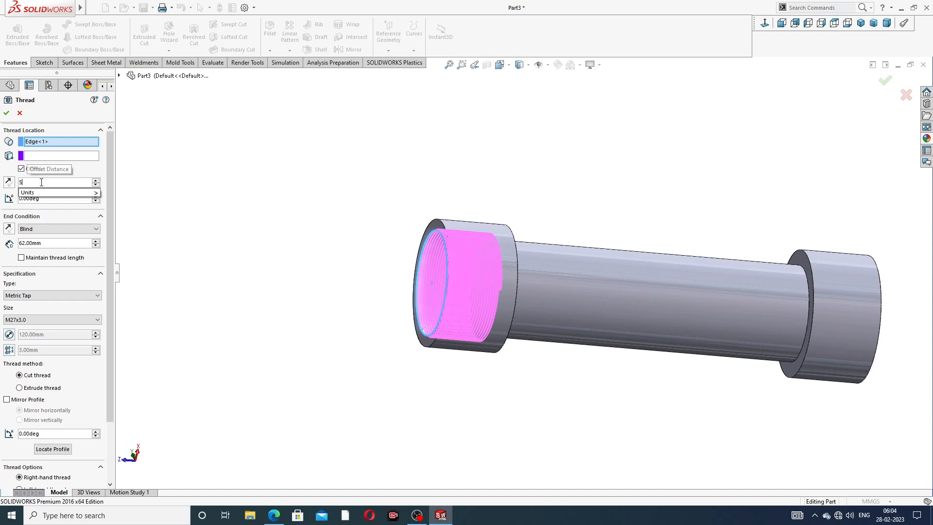
key(Return)
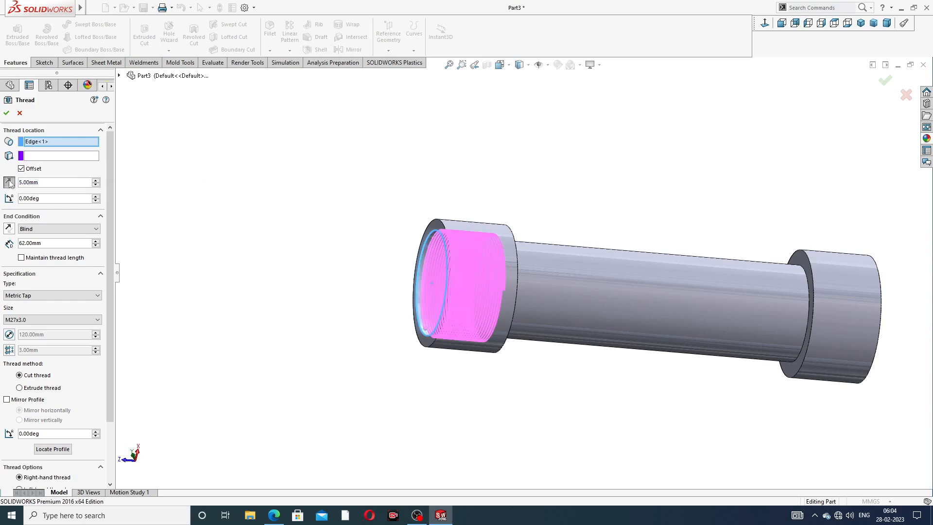
click(9, 182)
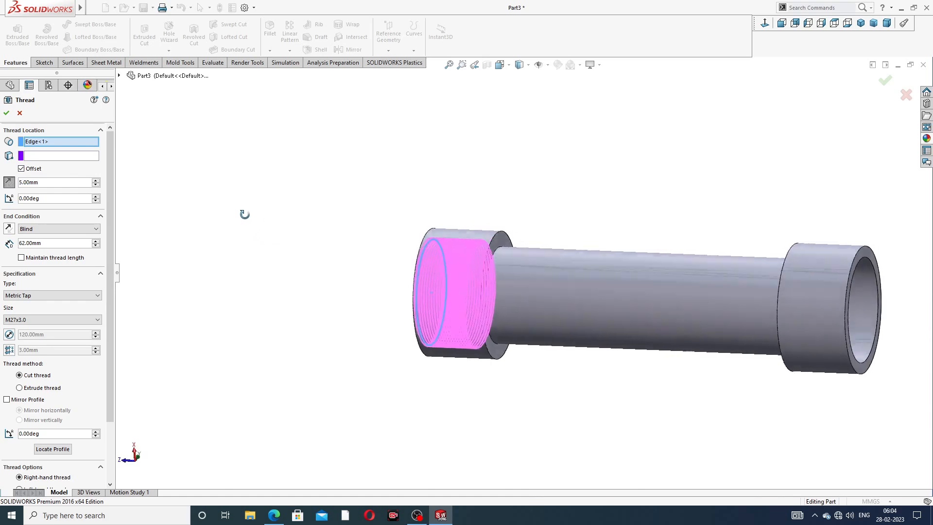
Step: Set the thread depth to 67 mm and create the right-hand M27x3.0 metric tap cut thread in the front collar
scroll(461, 278, down, 5)
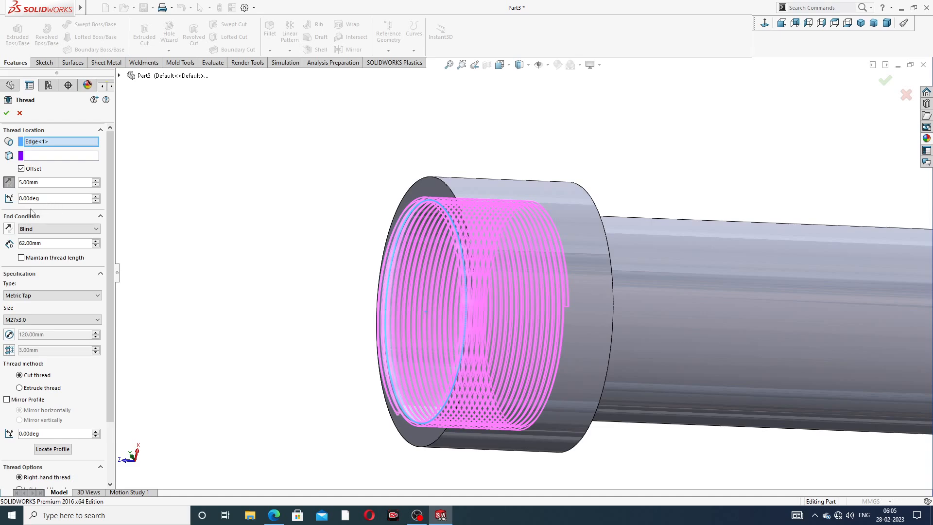
double_click(45, 242)
text(67)
key(Return)
middle_drag(535, 296, 575, 279)
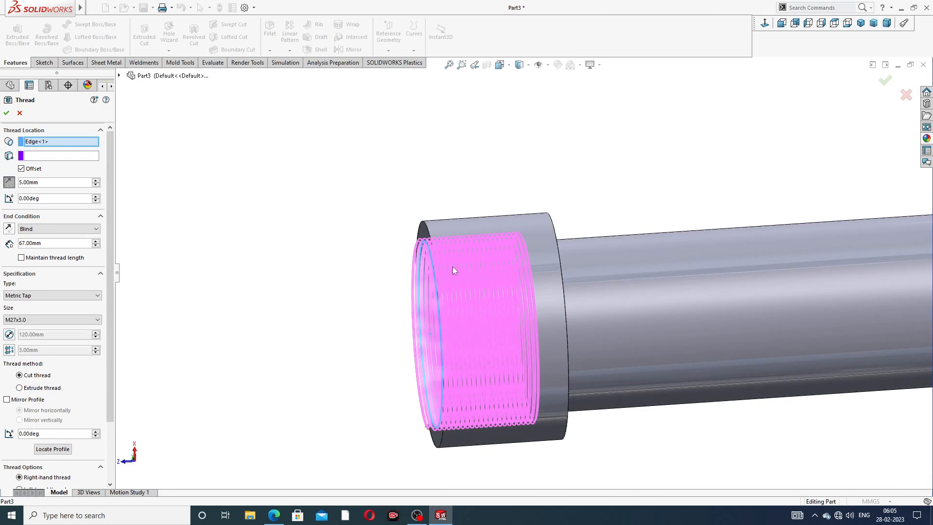
middle_drag(505, 292, 485, 275)
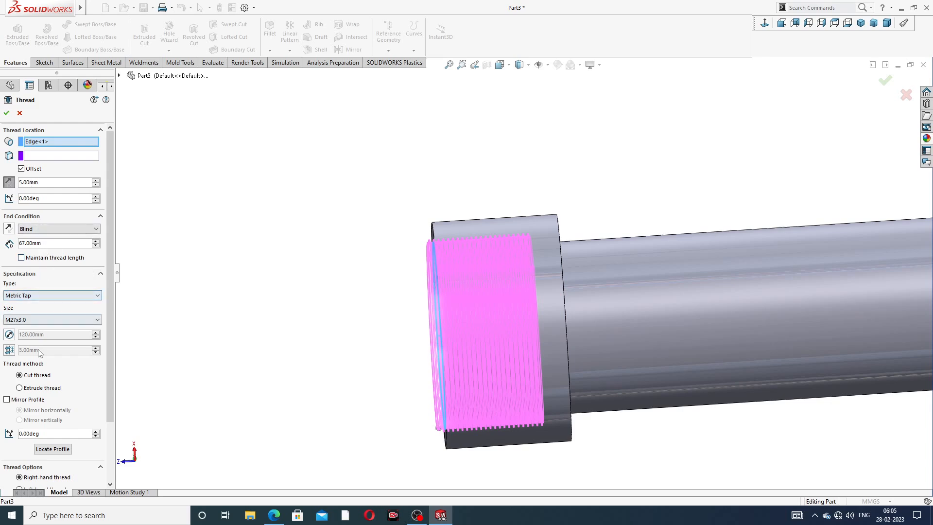
click(6, 113)
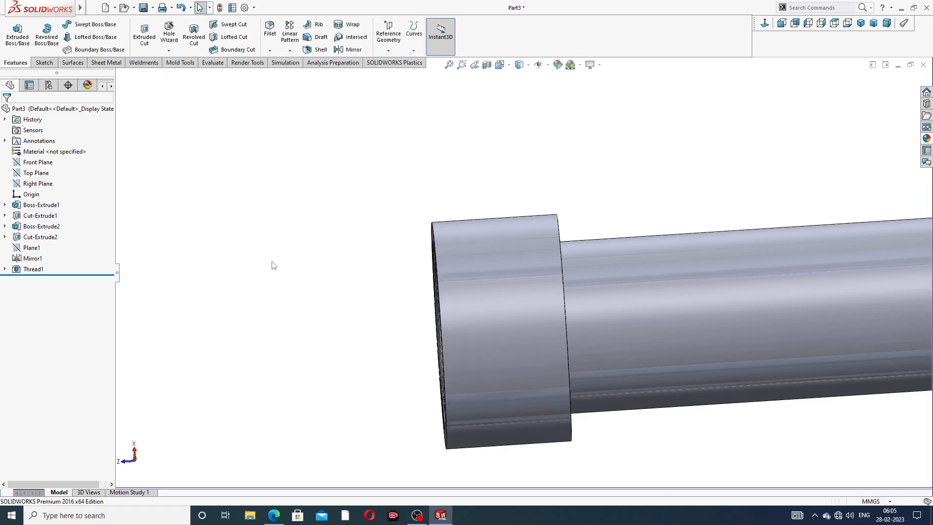
Step: Give the new thread feature a dark grey colour, RGB 64, 64, 64
middle_drag(273, 261, 309, 216)
scroll(501, 276, down, 3)
scroll(503, 270, up, 5)
middle_drag(503, 270, 516, 313)
scroll(515, 319, down, 2)
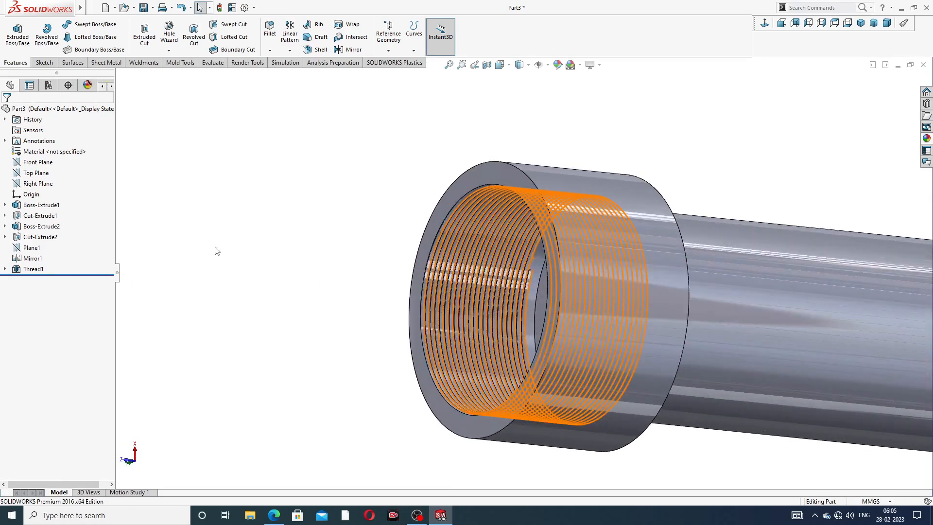
click(68, 271)
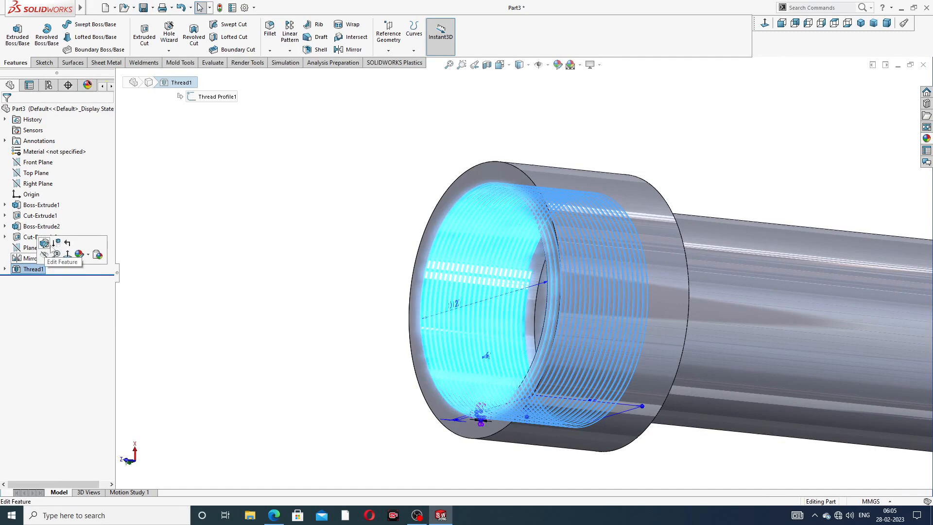
click(557, 65)
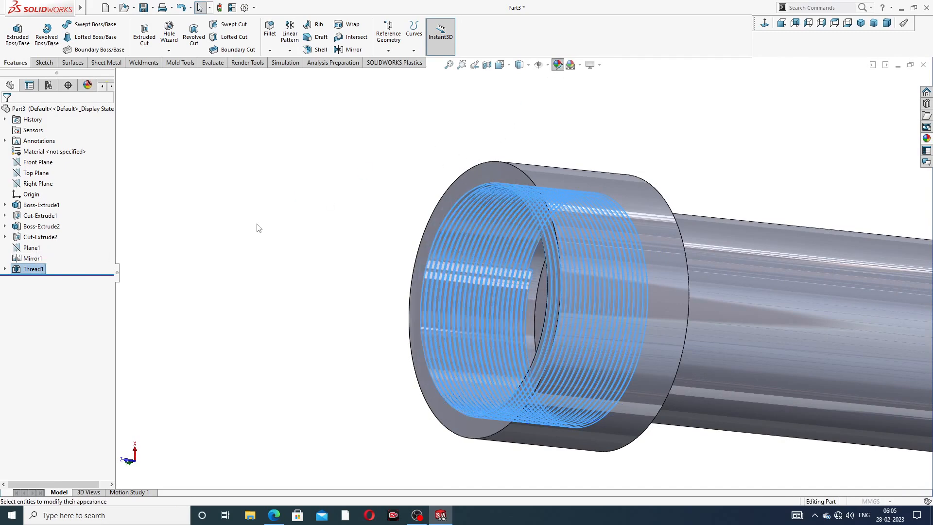
click(78, 324)
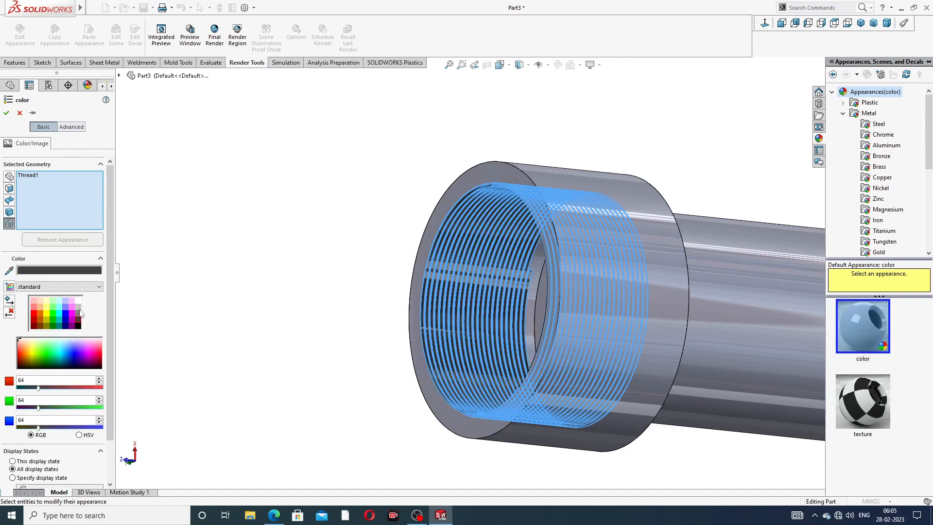
click(6, 112)
click(256, 169)
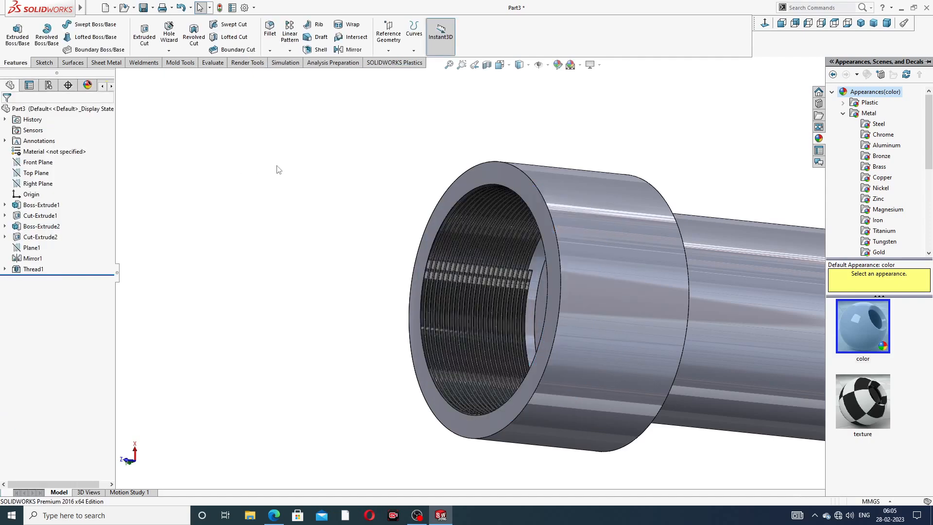
Step: Start a second Thread feature on the outer counterbore edge of the collar at the pipe's other end
scroll(590, 146, up, 3)
scroll(604, 277, up, 5)
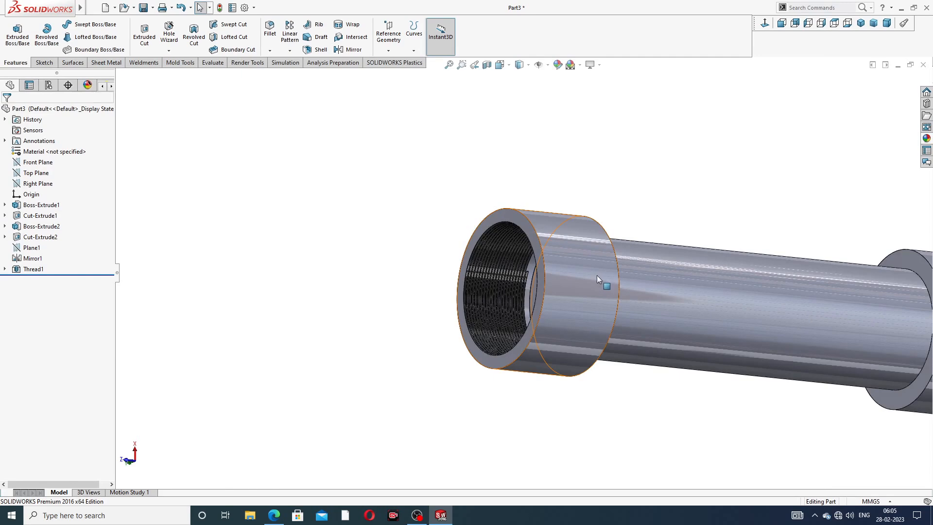
middle_drag(660, 293, 486, 286)
scroll(555, 256, down, 4)
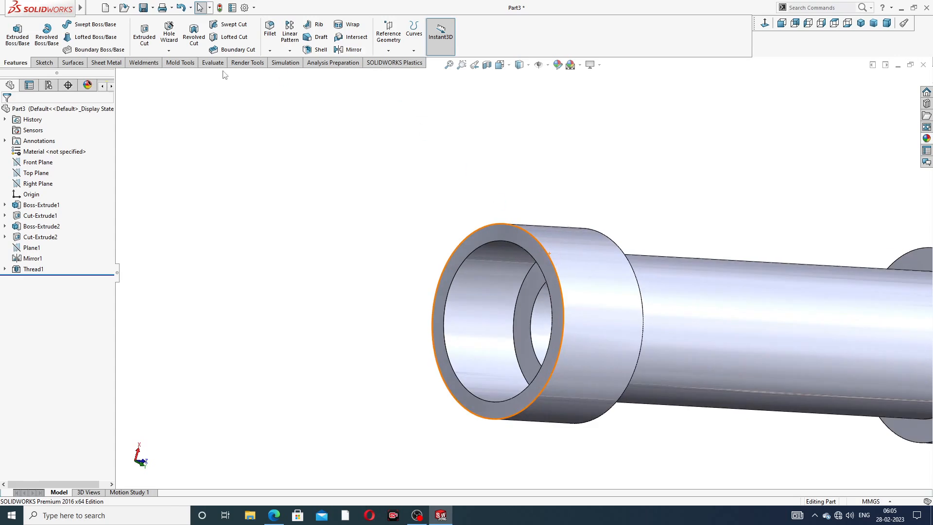
click(169, 50)
click(184, 74)
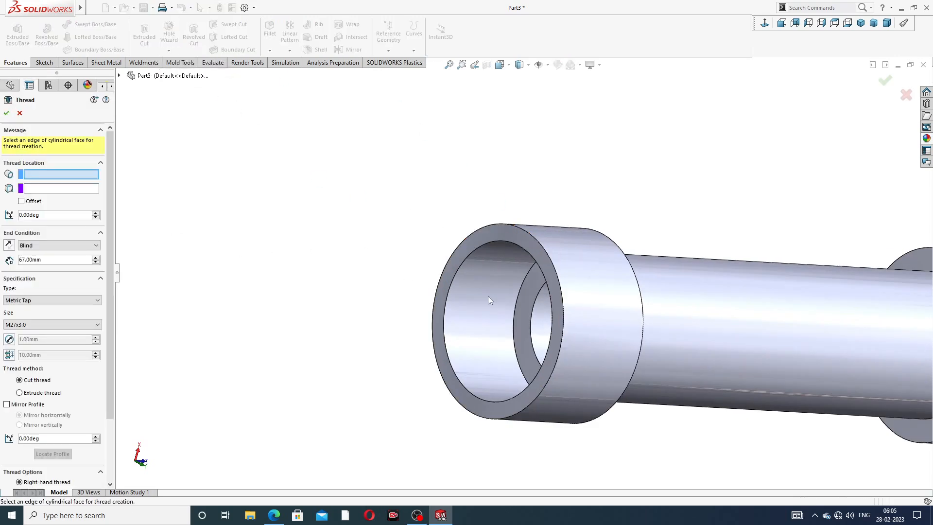
scroll(488, 295, down, 3)
click(465, 230)
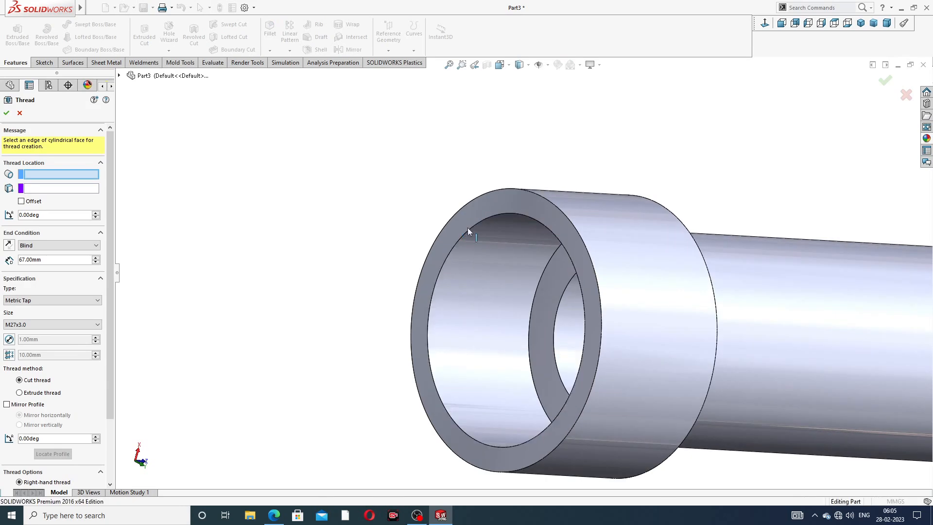
middle_drag(494, 269, 455, 272)
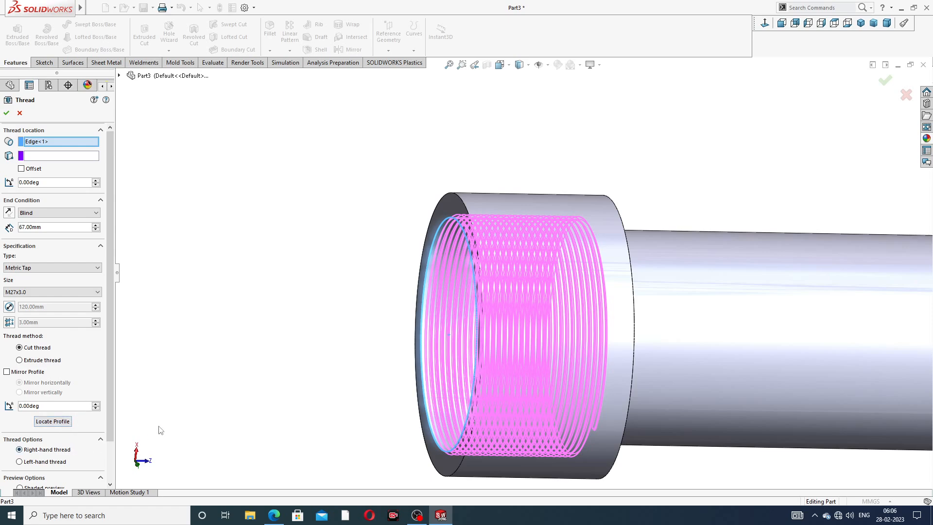
Step: Make the second thread left-hand, with its start offset reversed 5 mm outside the end face, and create it
scroll(110, 409, down, 2)
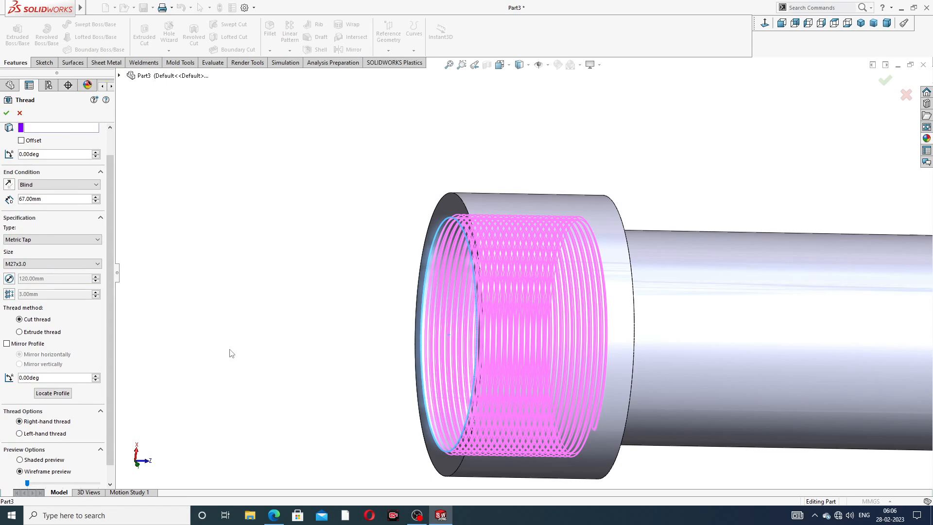
click(50, 435)
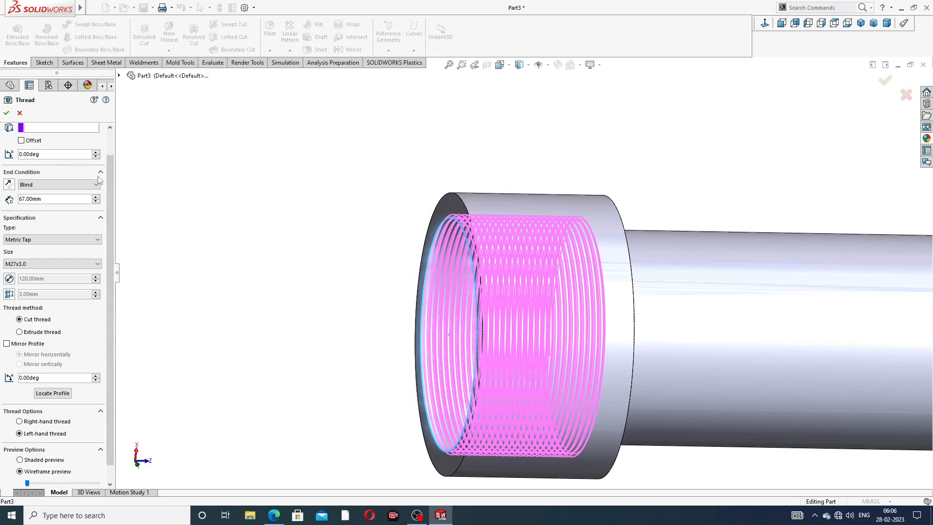
scroll(112, 173, up, 1)
scroll(113, 174, up, 2)
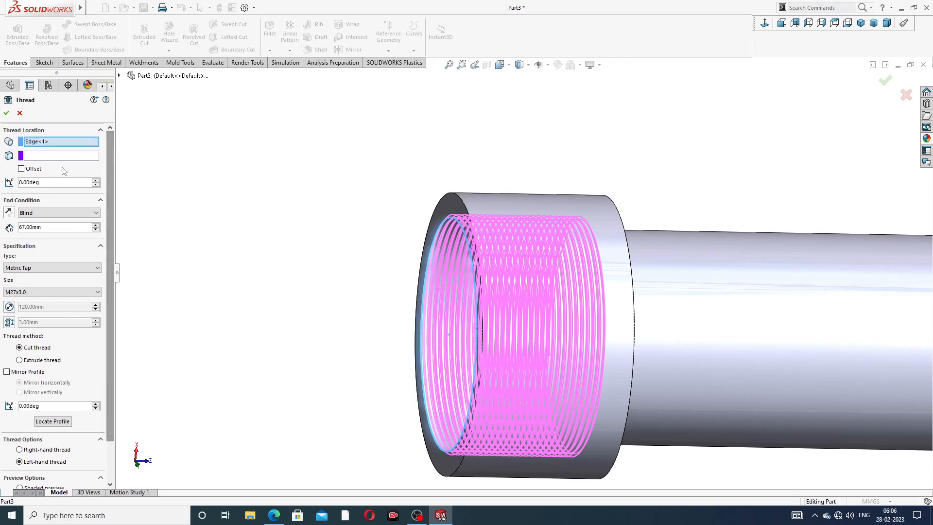
click(21, 168)
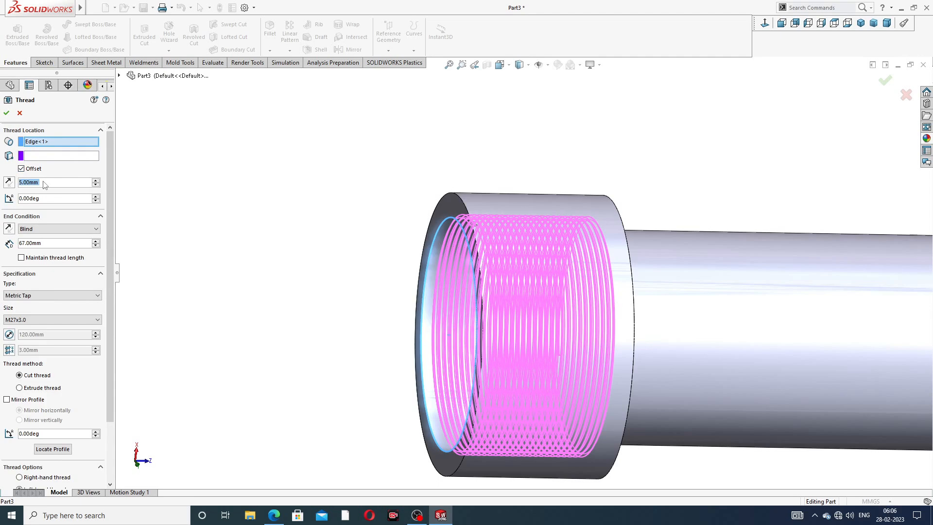
click(9, 181)
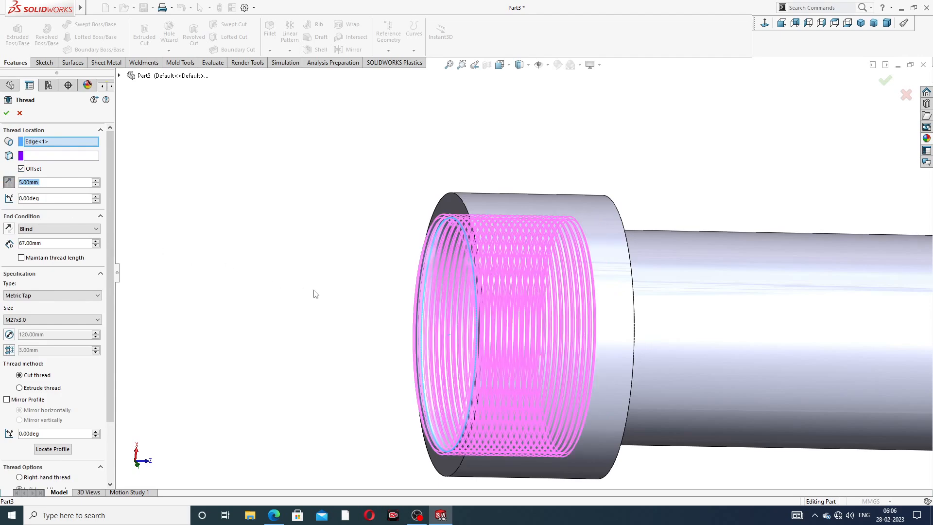
click(7, 113)
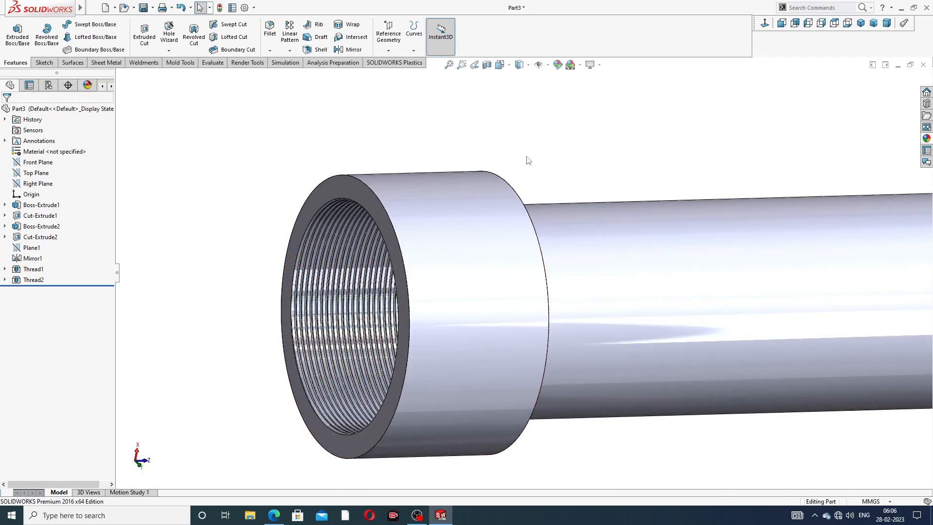
scroll(429, 248, down, 3)
middle_drag(325, 287, 541, 167)
scroll(370, 211, up, 1)
scroll(373, 214, up, 5)
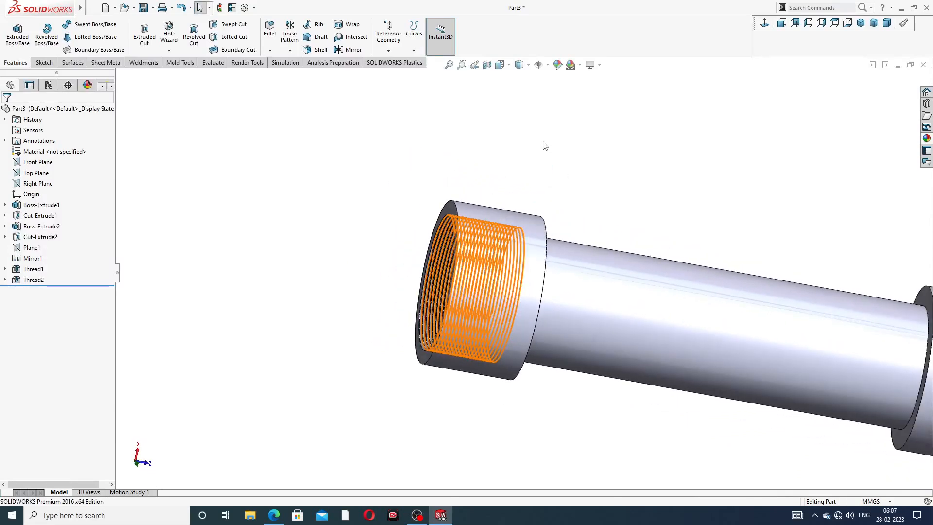
Step: Give the second thread feature a black colour, RGB 0, 0, 0
click(33, 280)
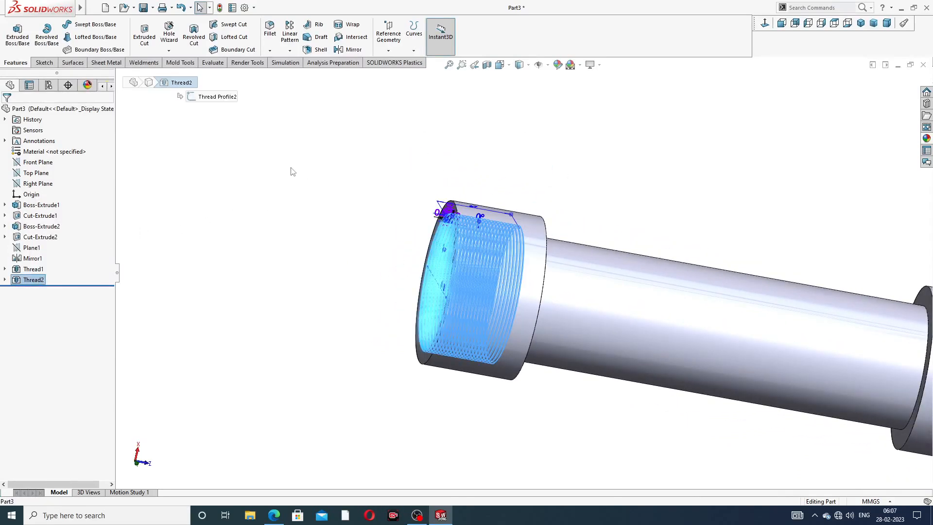
click(558, 65)
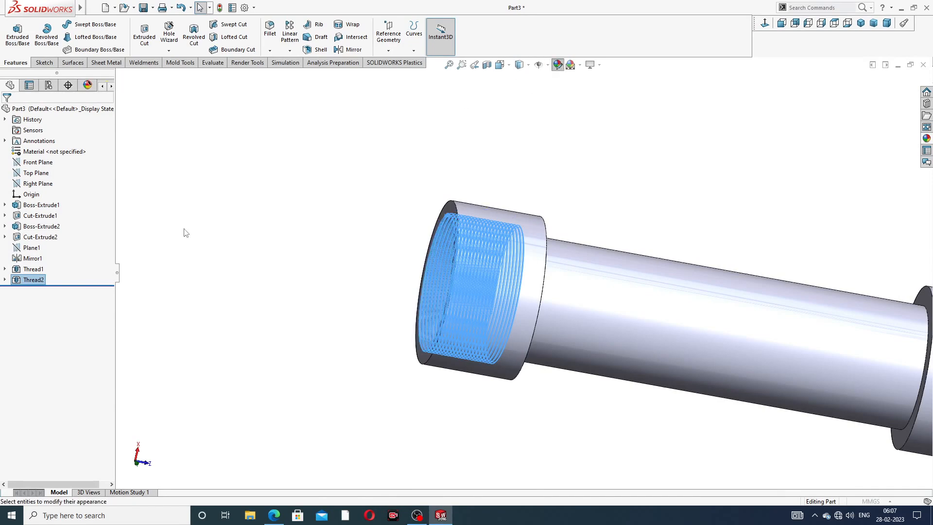
click(77, 325)
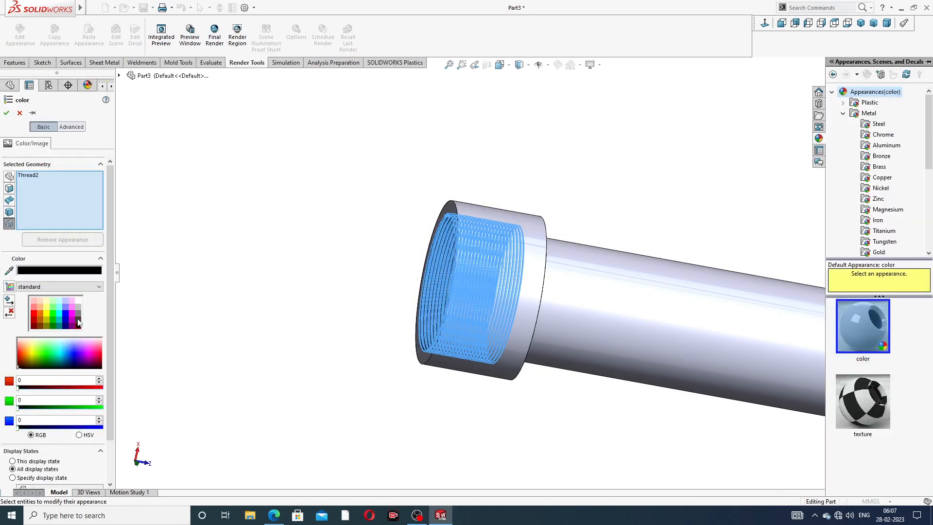
click(7, 113)
scroll(502, 308, up, 5)
middle_drag(502, 308, 622, 310)
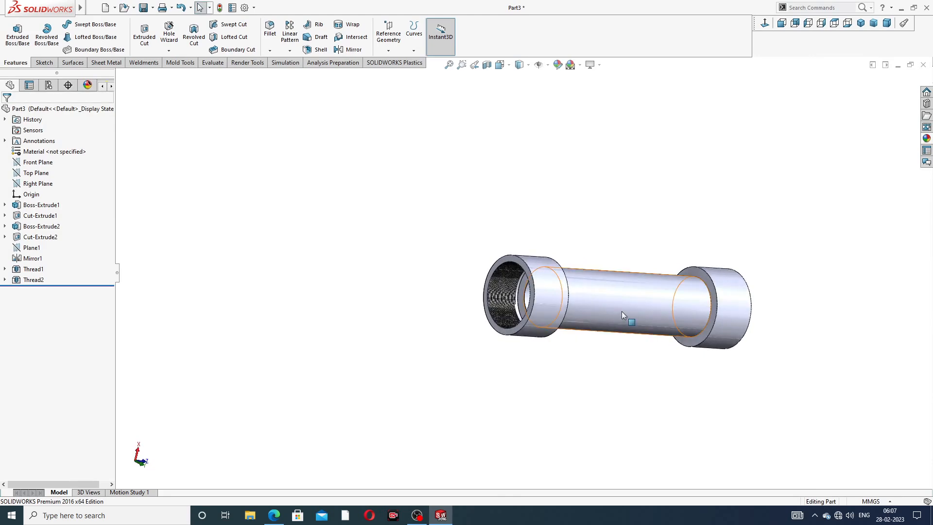
scroll(622, 311, down, 5)
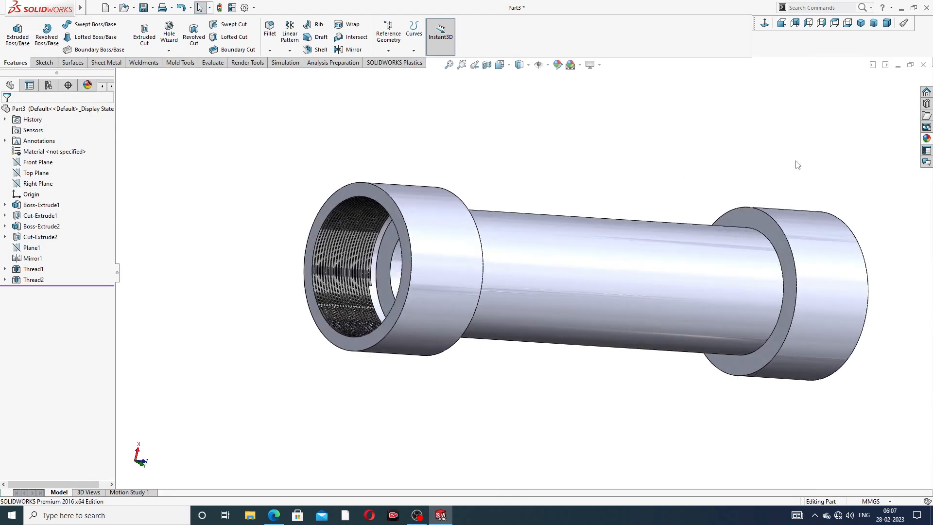
Step: Apply the polished nickel metal appearance to the whole part
click(926, 139)
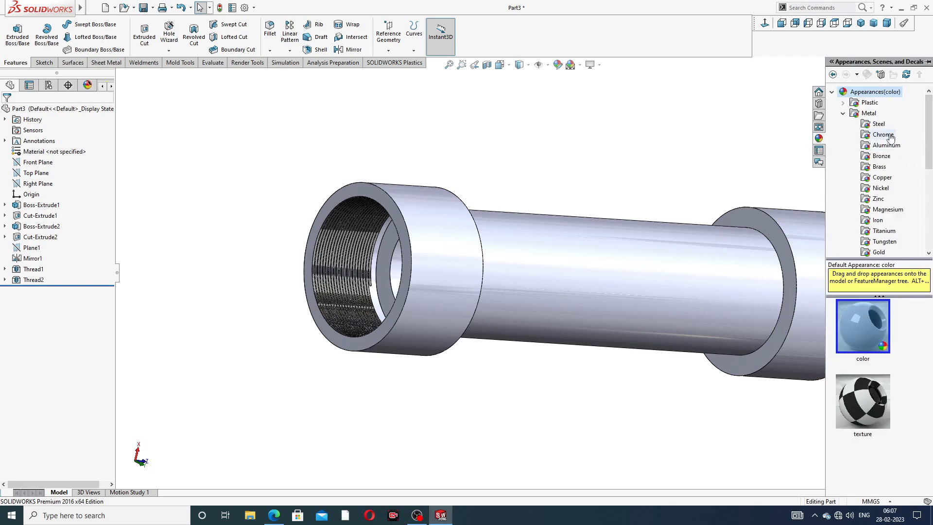
click(879, 187)
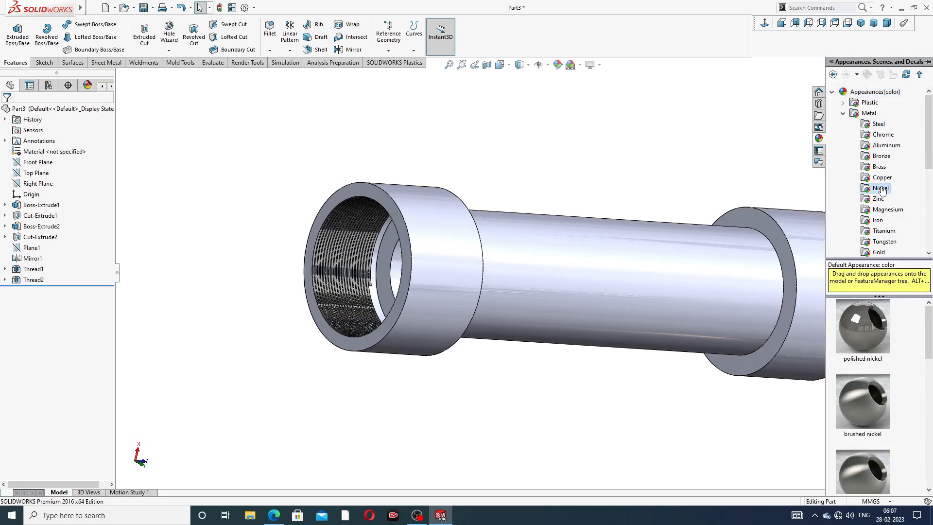
mouse_move(869, 325)
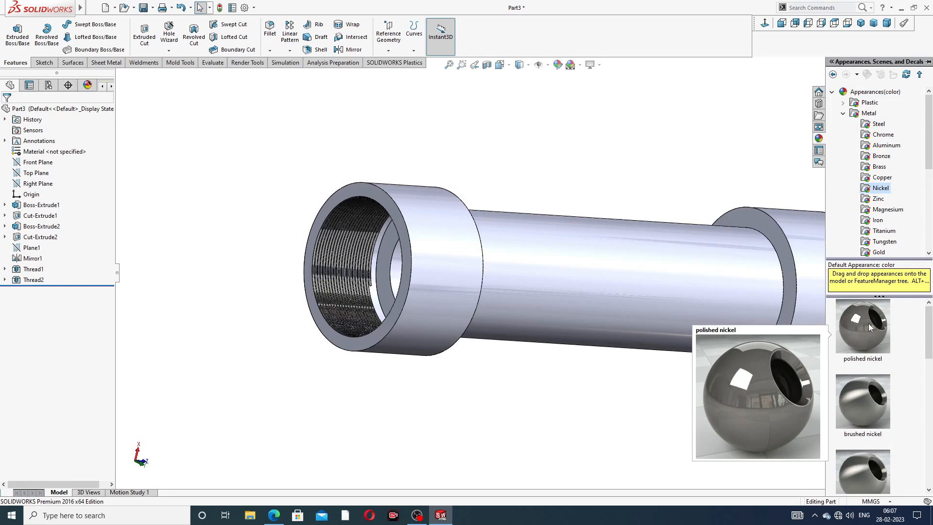
drag(867, 322, 751, 297)
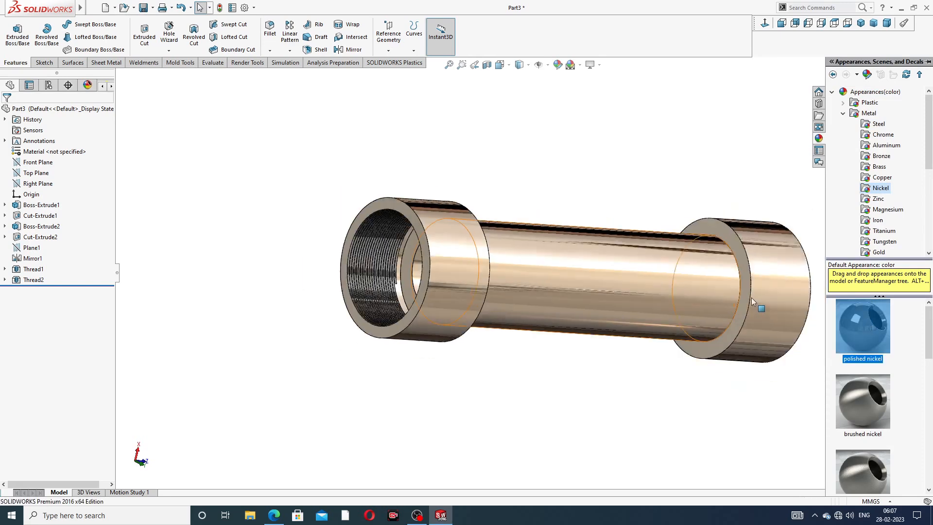
scroll(751, 297, up, 2)
middle_drag(733, 295, 697, 264)
scroll(564, 234, down, 3)
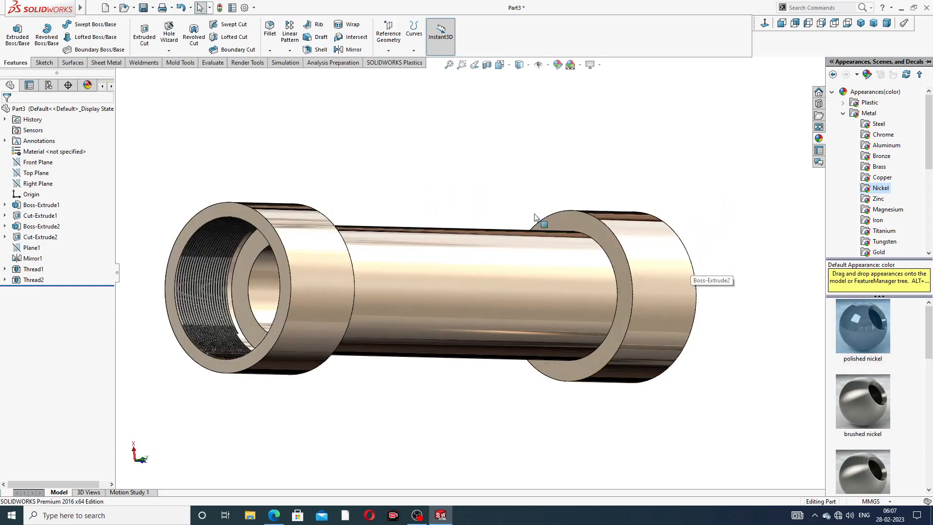
Step: Browse the other metal appearances and apply polished brass to the whole part
click(881, 156)
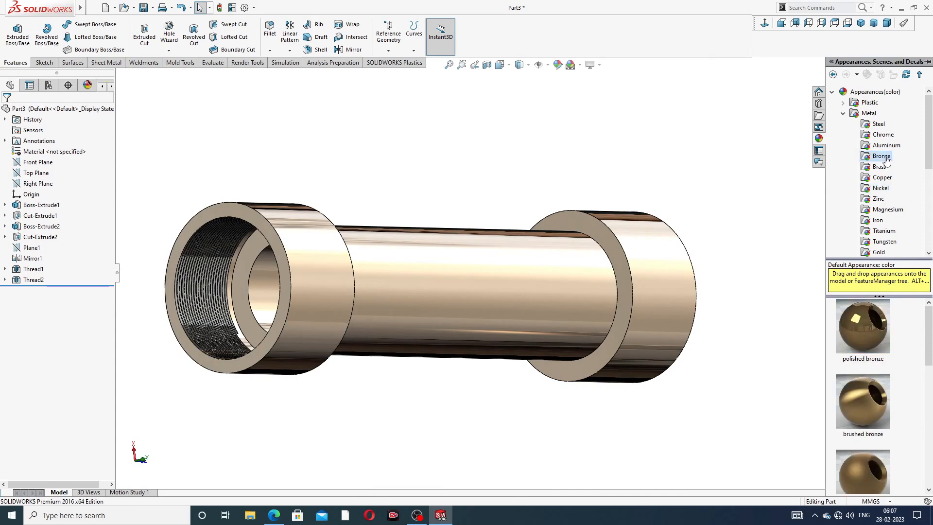
click(882, 177)
click(881, 156)
click(882, 135)
click(885, 145)
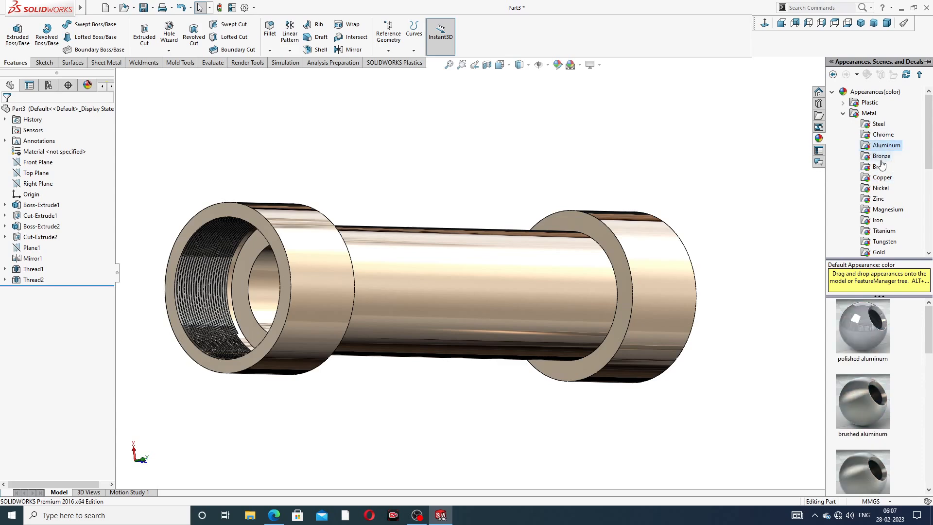
click(878, 166)
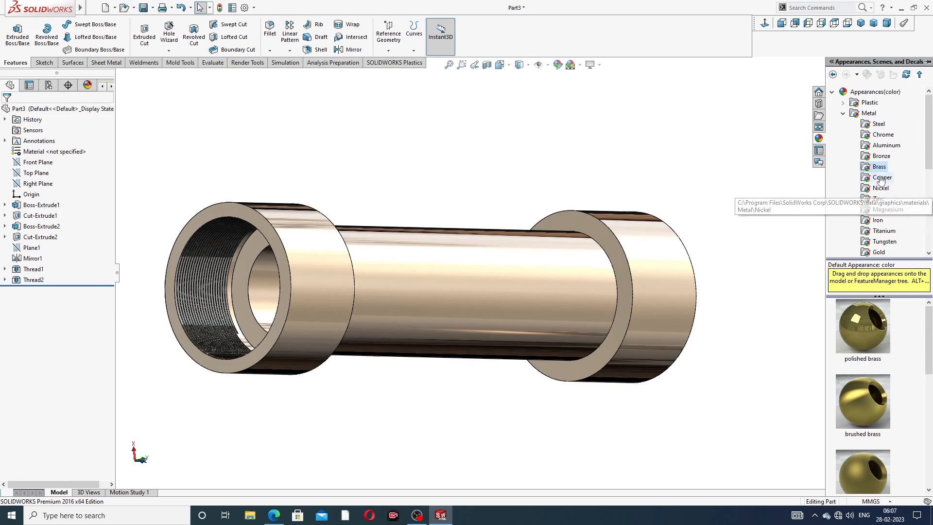
double_click(857, 327)
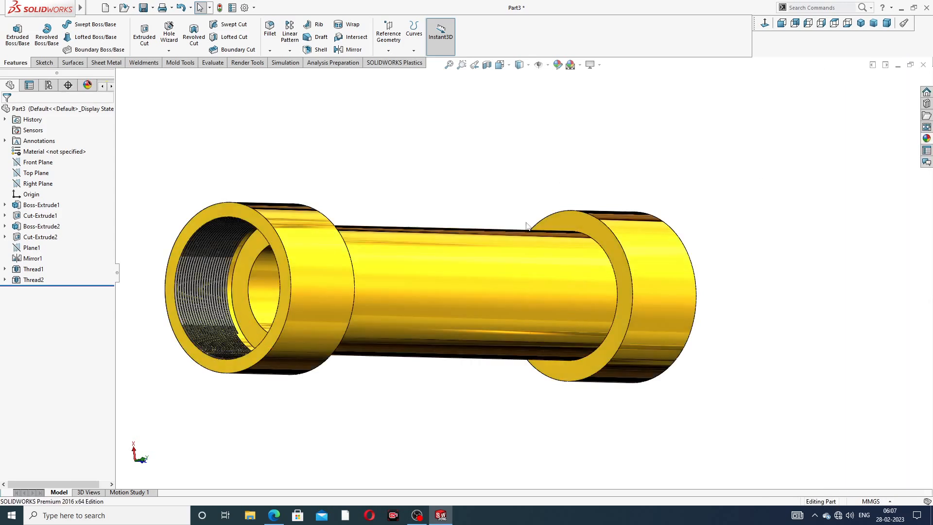
middle_drag(506, 266, 408, 306)
scroll(406, 303, down, 2)
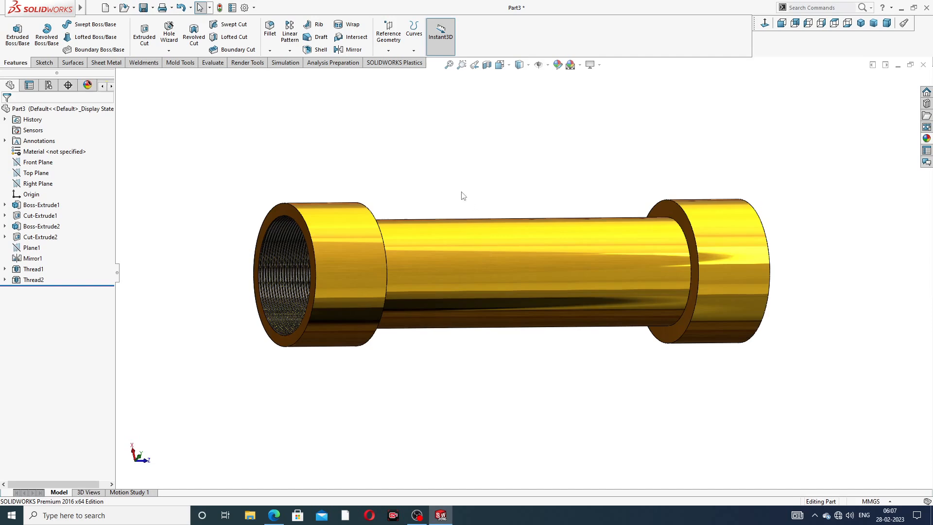
mouse_move(440, 214)
middle_down()
mouse_move(485, 185)
mouse_move(457, 195)
mouse_move(439, 220)
middle_up()
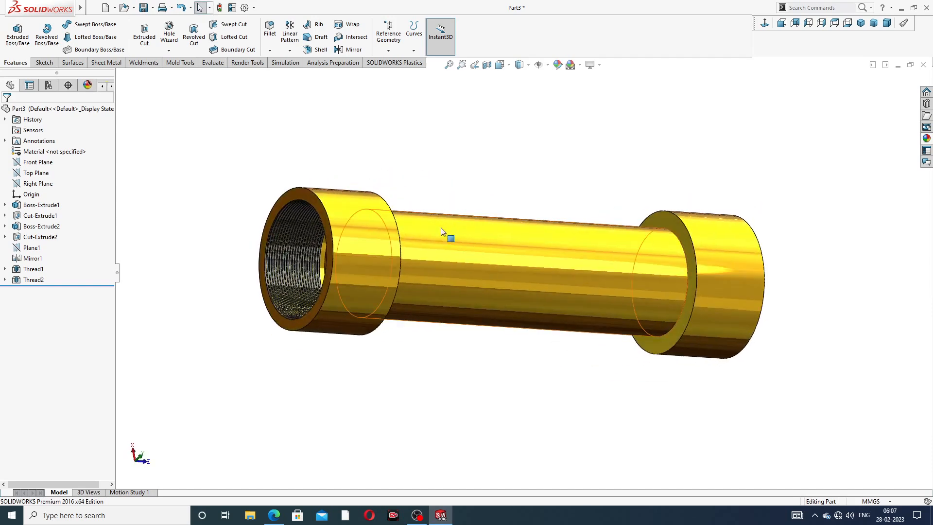
scroll(514, 272, down, 2)
scroll(572, 168, up, 2)
middle_drag(579, 172, 562, 180)
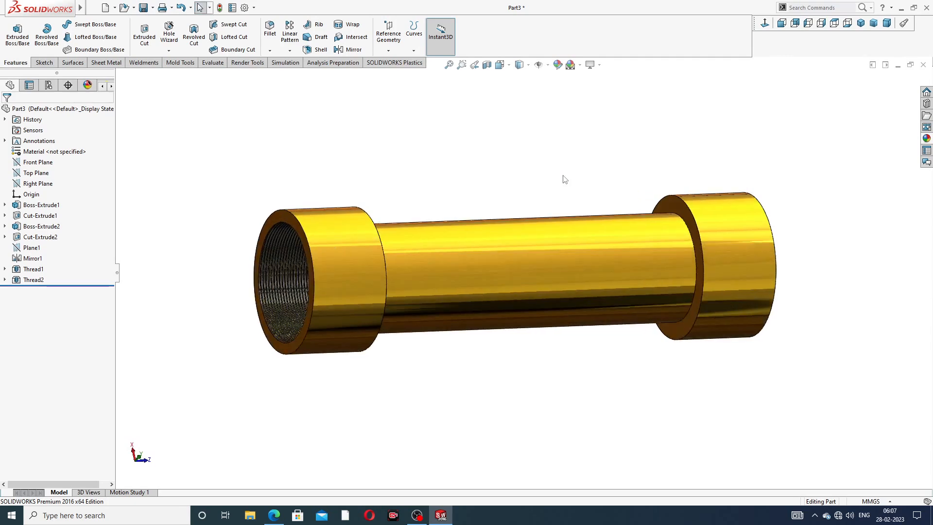
Step: Save the part on the Desktop as Part3, replacing the existing file of that name
key(ctrl+s)
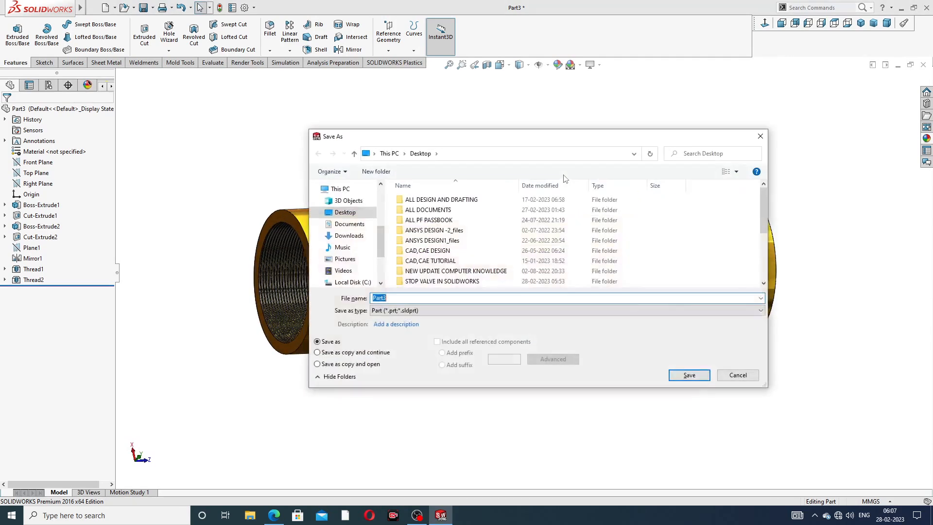
click(688, 375)
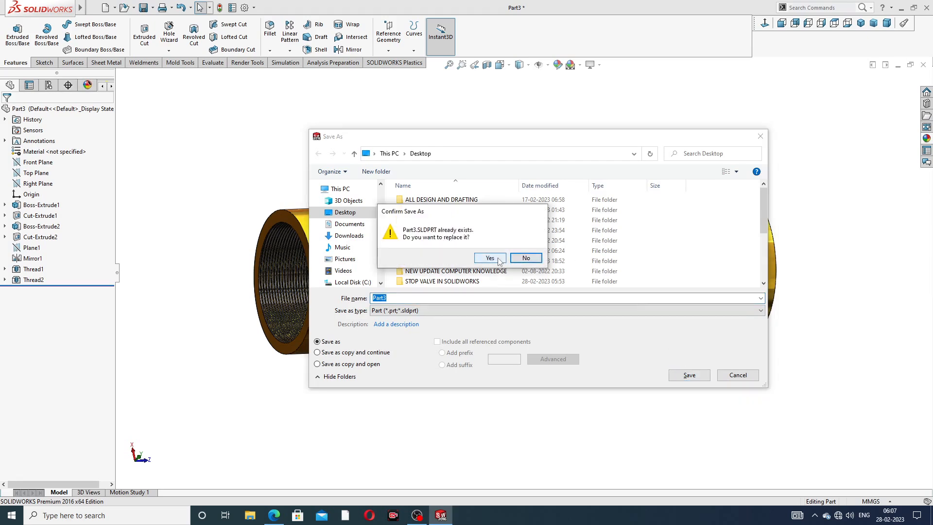
click(490, 258)
click(540, 222)
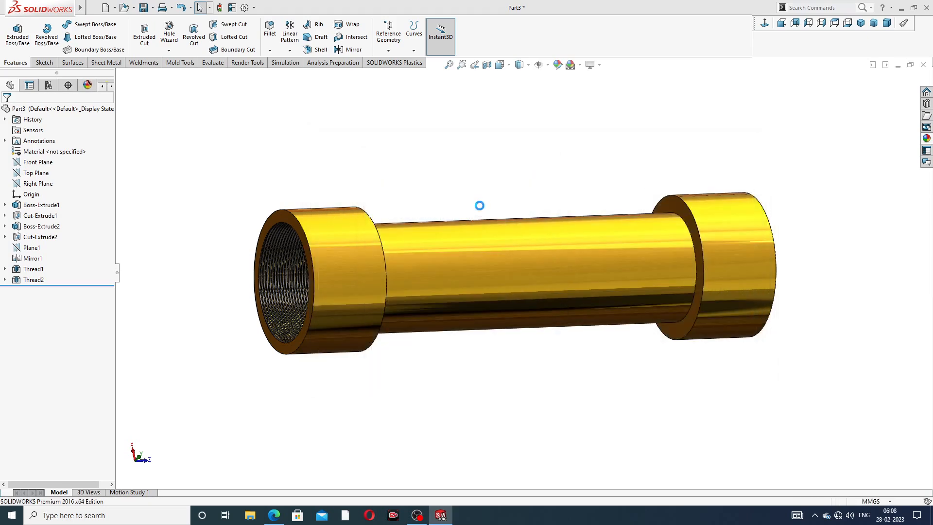
Step: Inspect the finished pipe and its threaded collar, ending in the isometric view
scroll(456, 290, down, 2)
scroll(469, 291, up, 2)
middle_drag(470, 291, 533, 280)
scroll(605, 272, down, 1)
middle_drag(605, 272, 584, 287)
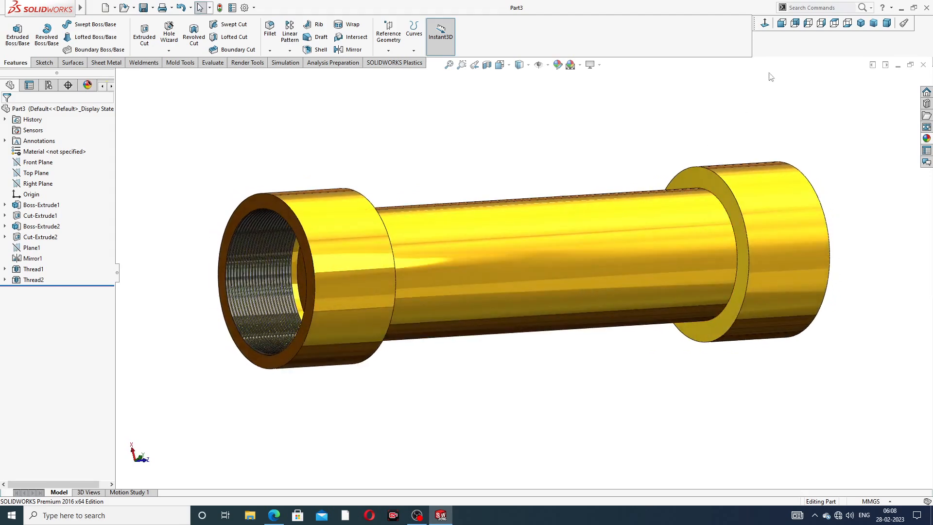
click(860, 22)
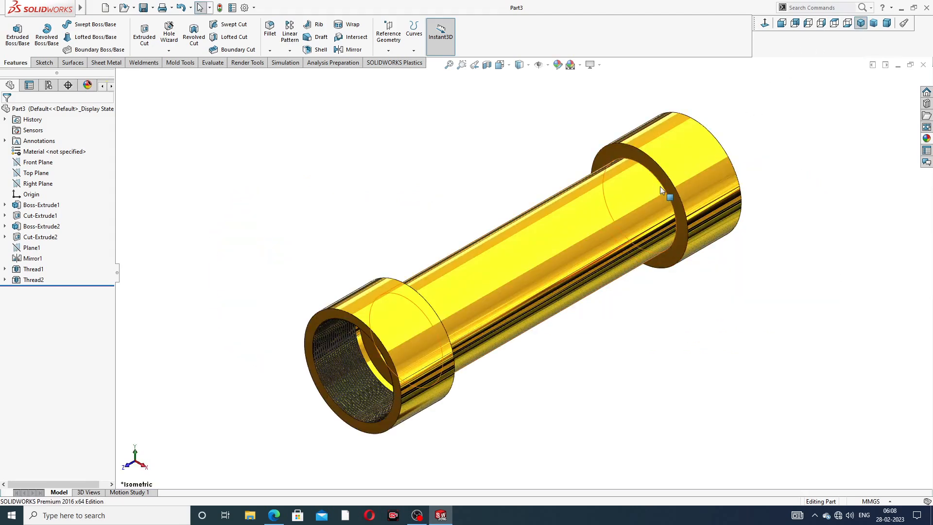
scroll(633, 222, down, 3)
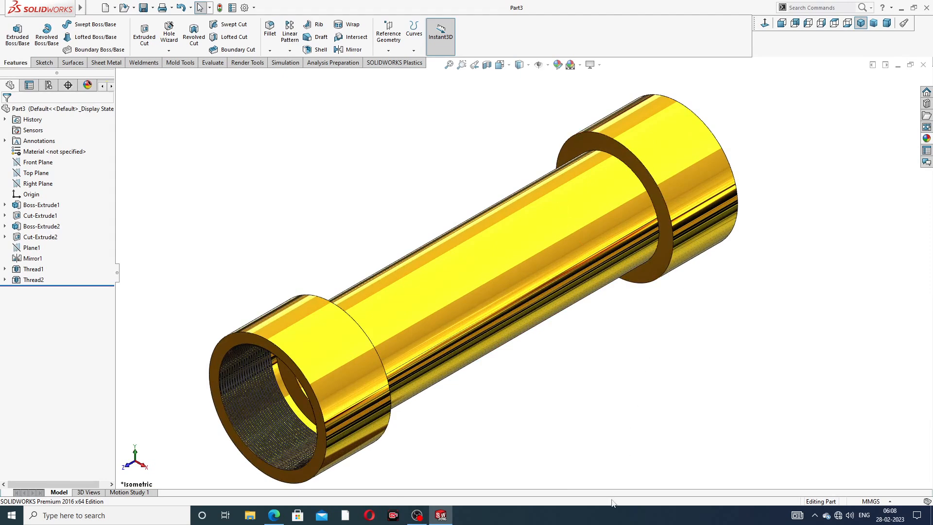